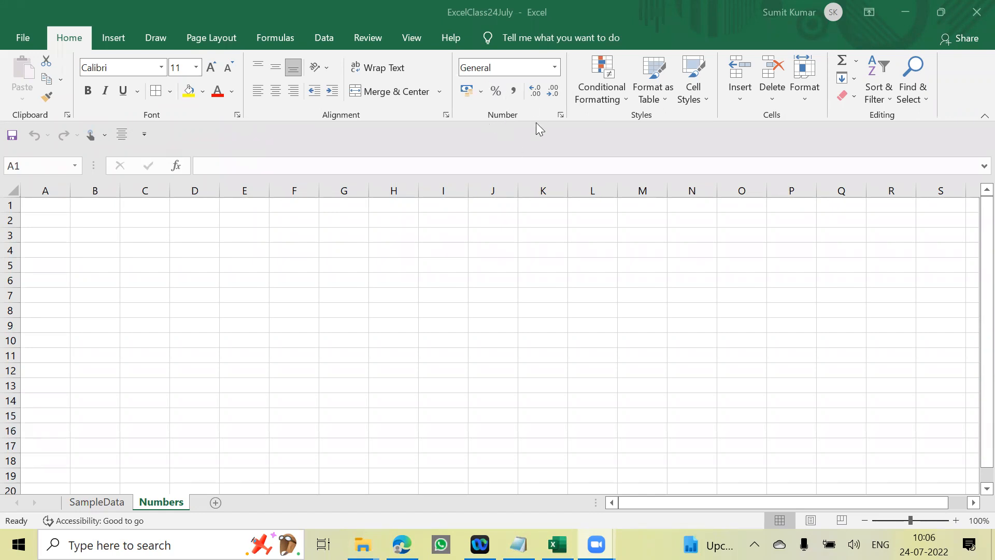
- Enter the values 10, 20, 30, 40, 45 and 60 down column A, starting in A1
left_click(46, 206)
type("10")
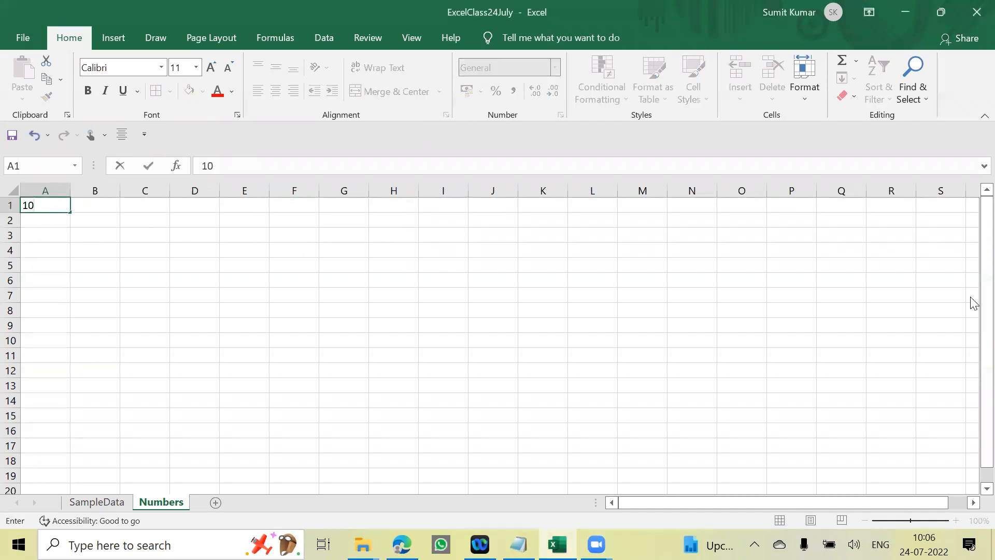
key("Return")
type("20")
key("Return")
type("30")
key("Return")
type("40")
key("Return")
type("45")
key("Return")
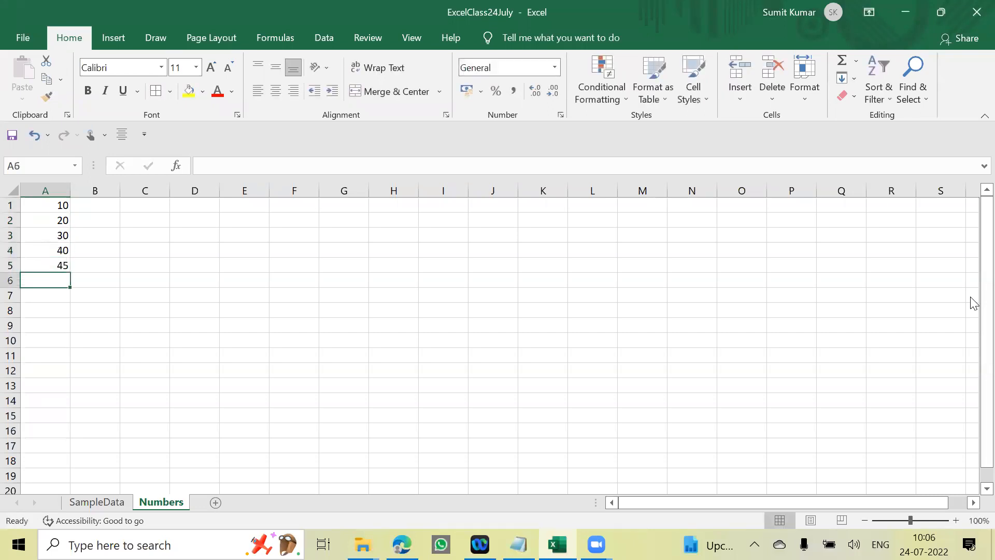
type("60")
key("Return")
- Insert a new row above the numbers and enter the heading Amount in A1
key("Up")
key("Up")
key("Up")
key("Up")
key("Up")
key("Up")
key("shift+space")
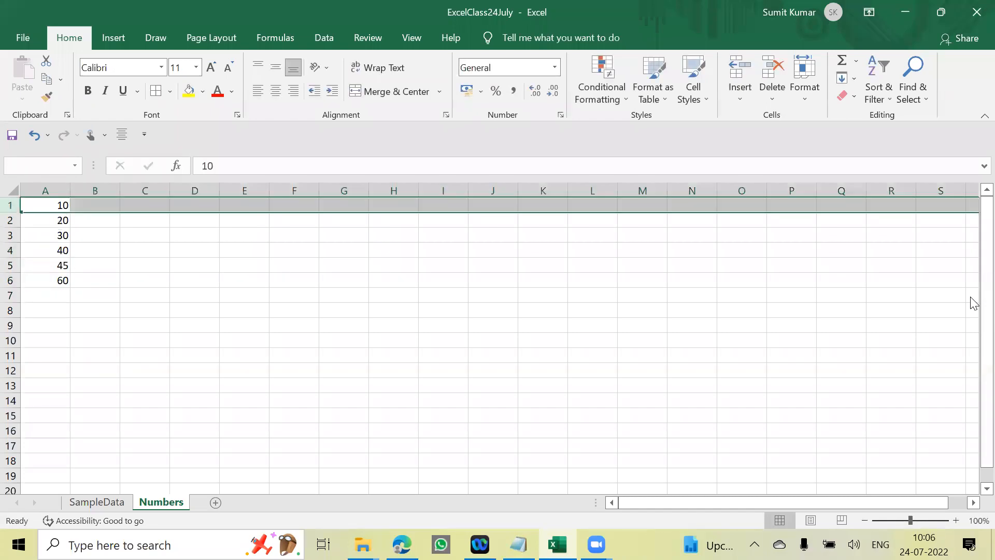
key("ctrl+shift+plus")
type("Am")
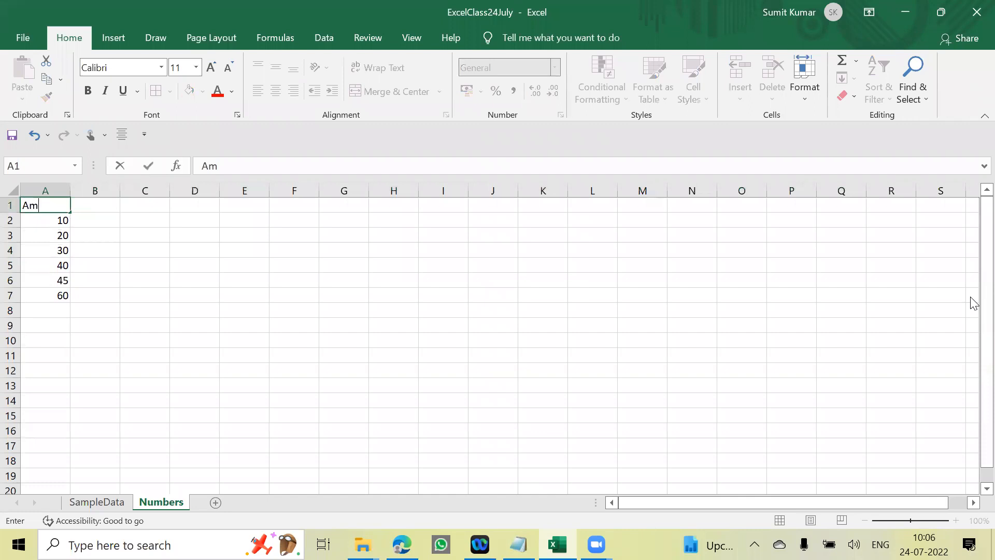
type("ount")
key("Return")
- Replace the heading in A1 with Detail
key("Up")
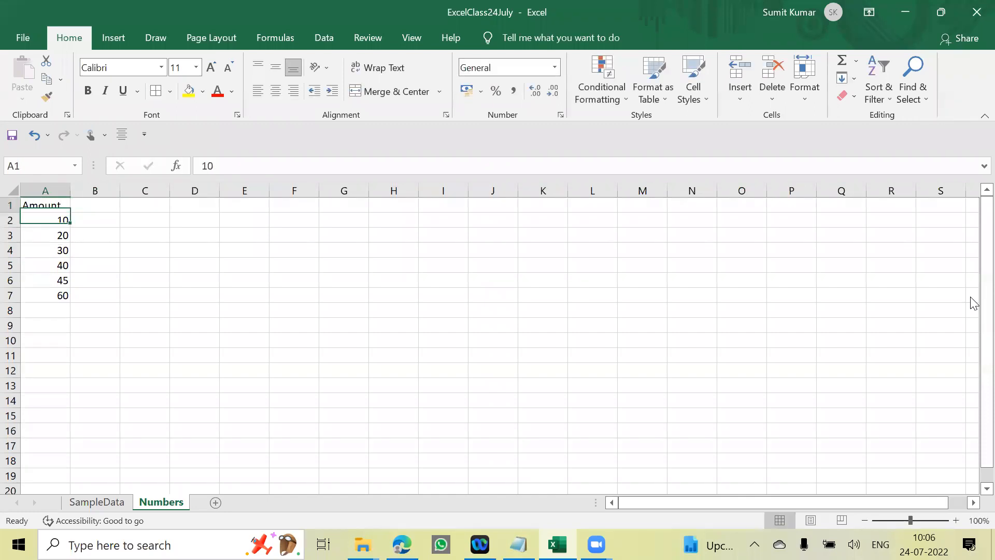
key("Delete")
type("Detail")
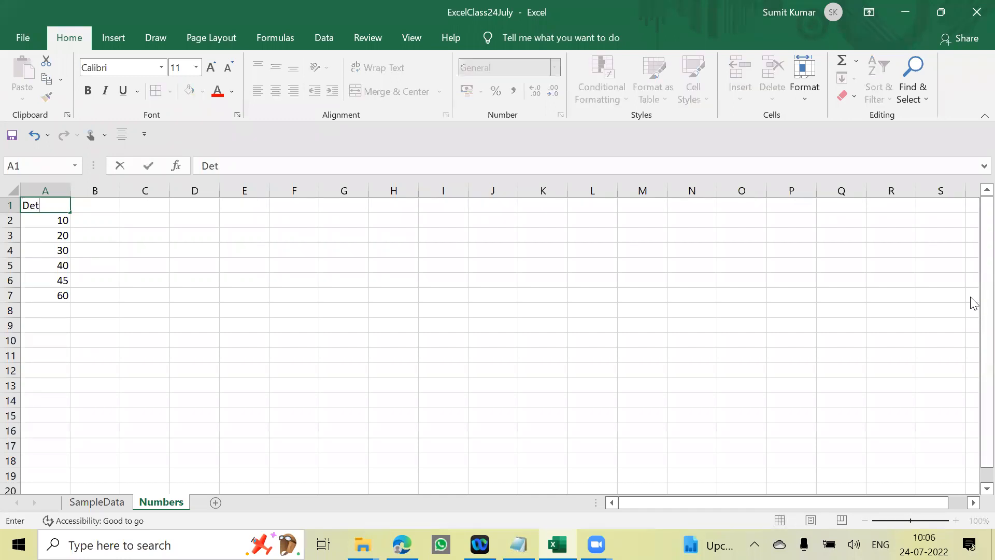
key("Return")
key("Up")
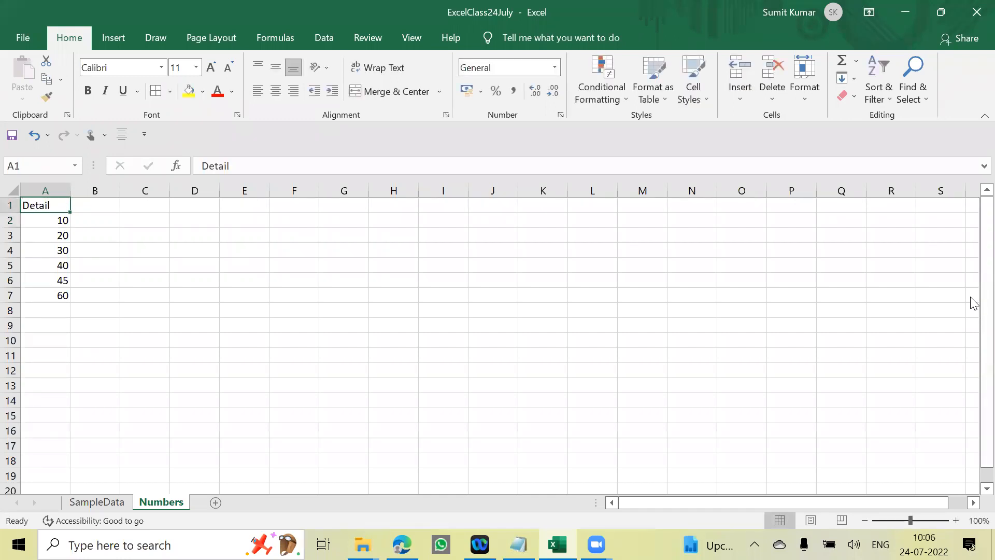
- Review the number formats offered for the value in A2
left_click(61, 219)
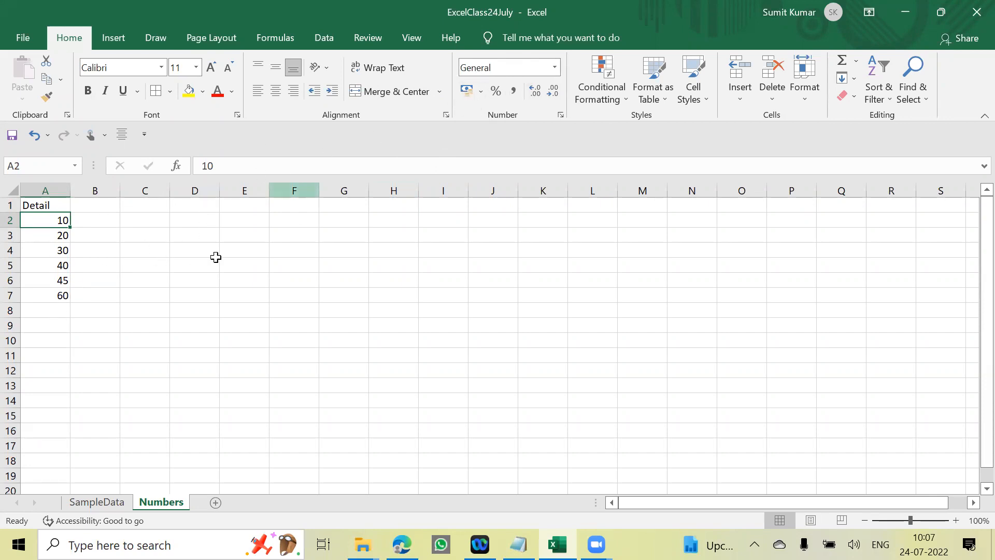
left_click(150, 221)
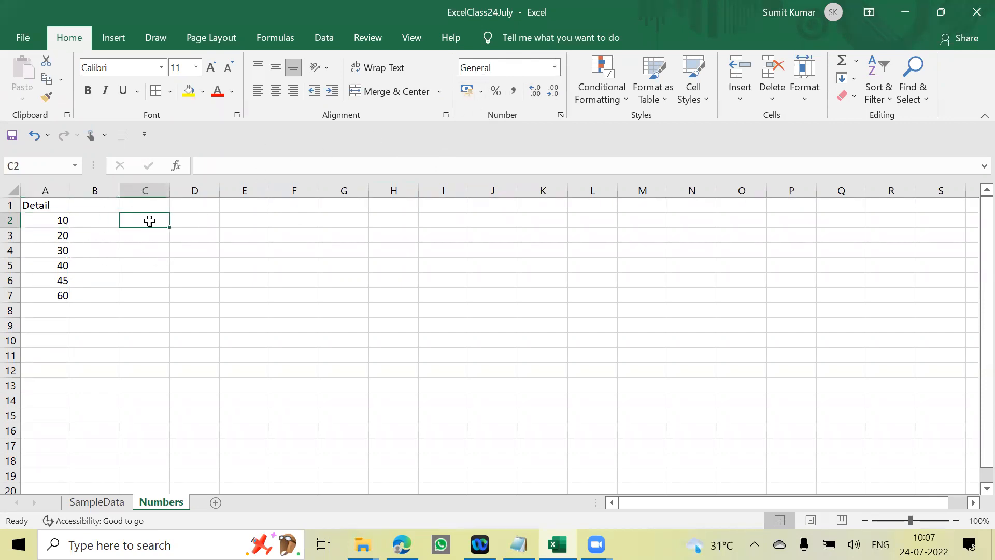
left_click(31, 223)
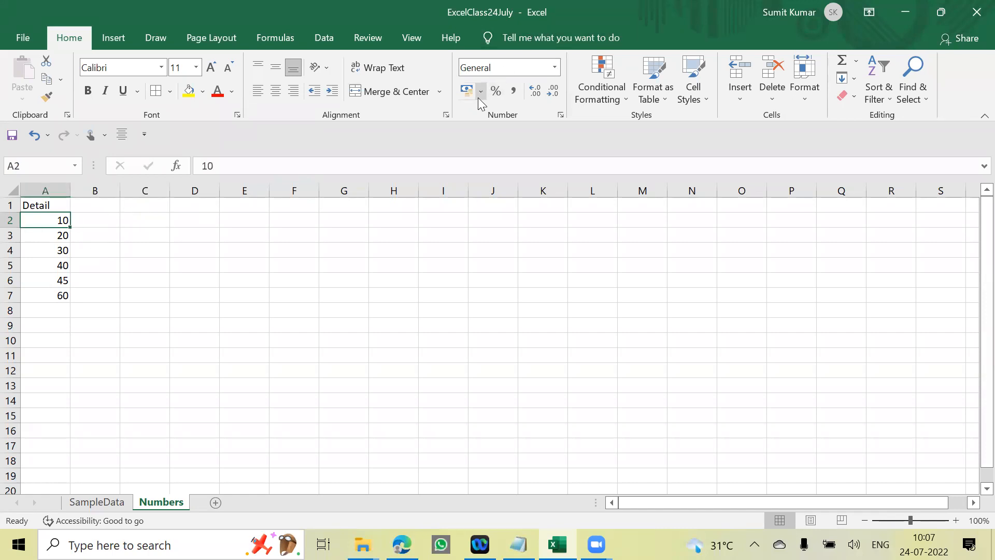
left_click(554, 69)
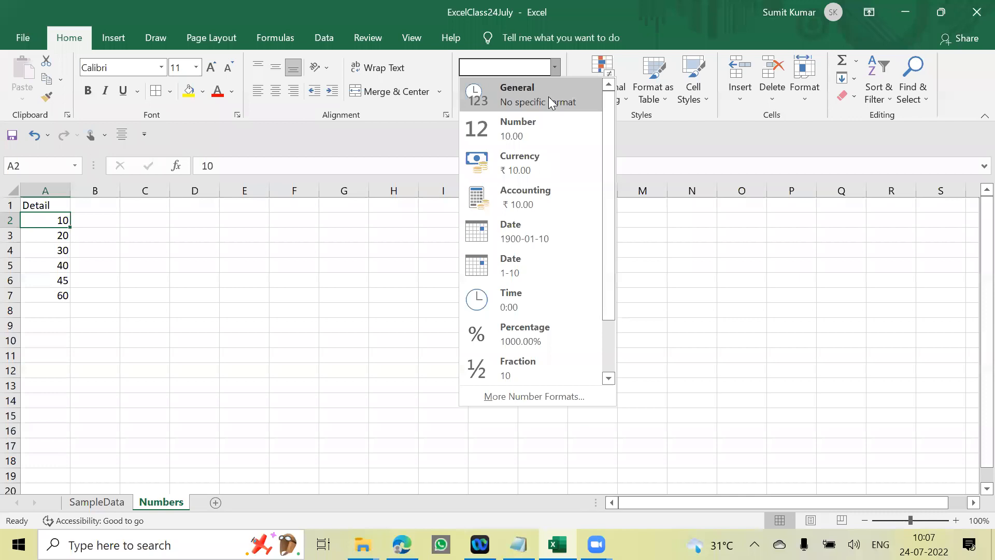
left_click(197, 310)
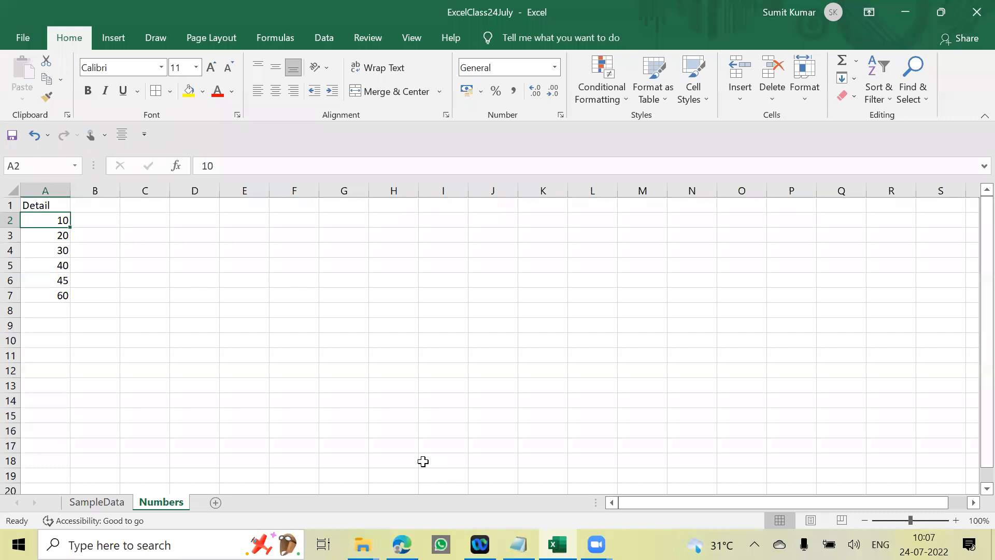
left_click(555, 67)
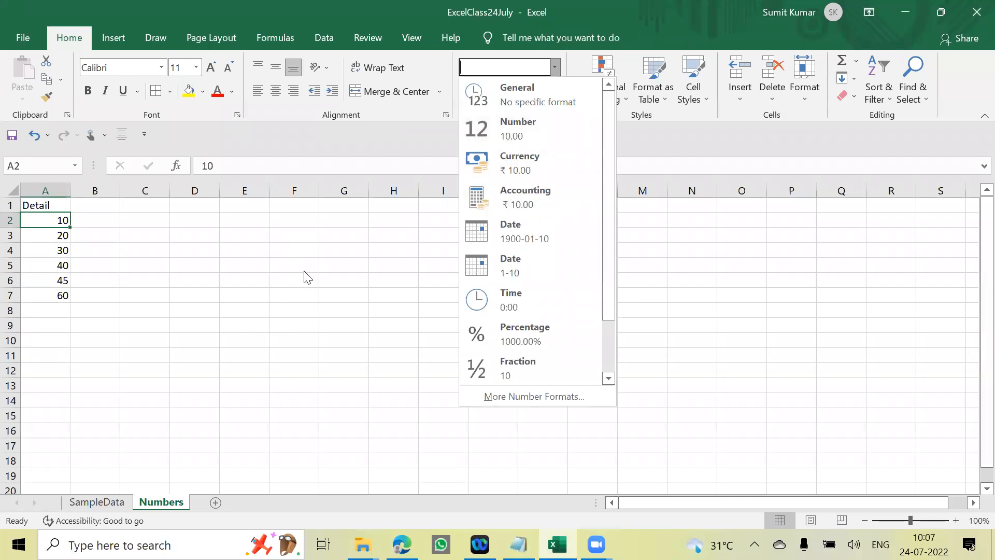
left_click(269, 275)
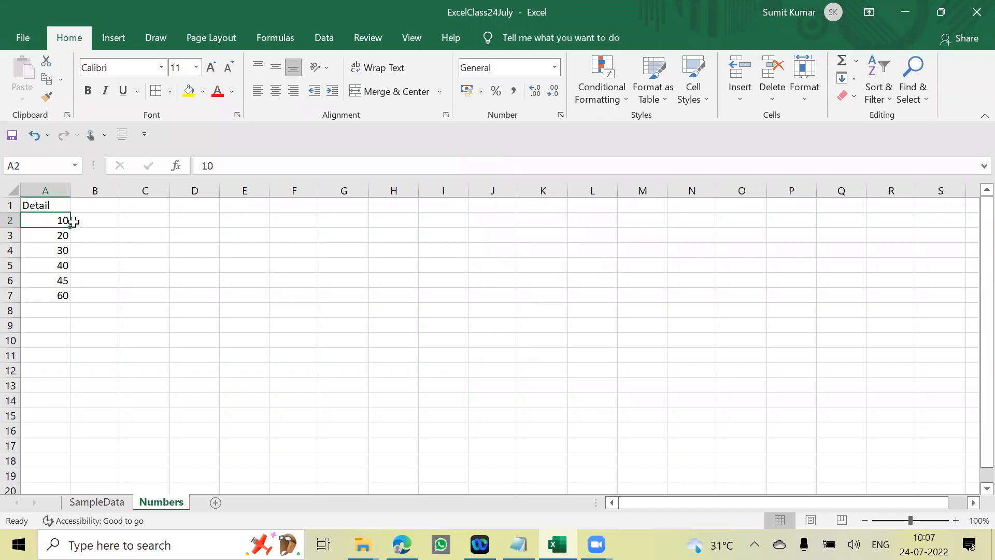
- Apply the Number format to the values in A2:A7
left_click(94, 217)
left_click_drag(50, 219, 63, 293)
left_click(138, 274)
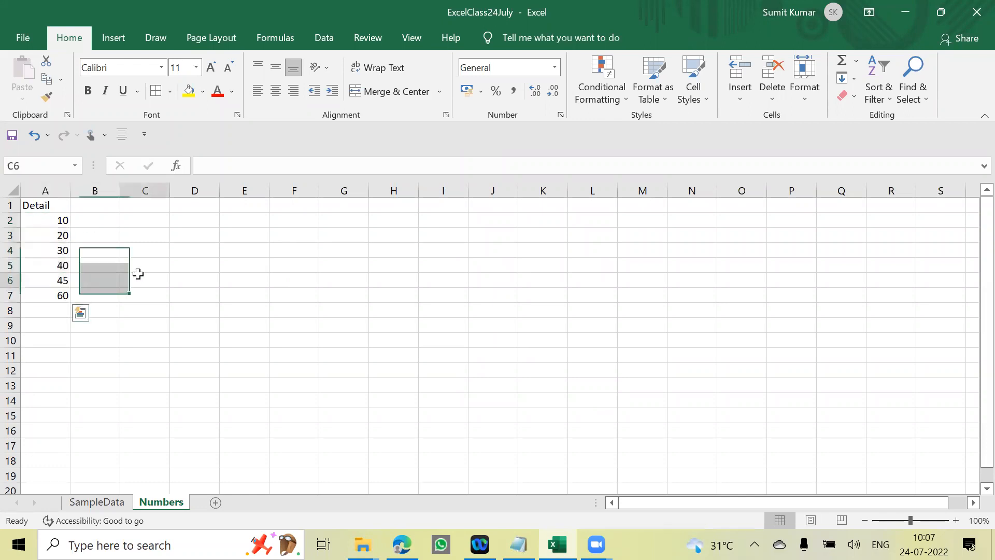
left_click_drag(47, 222, 63, 289)
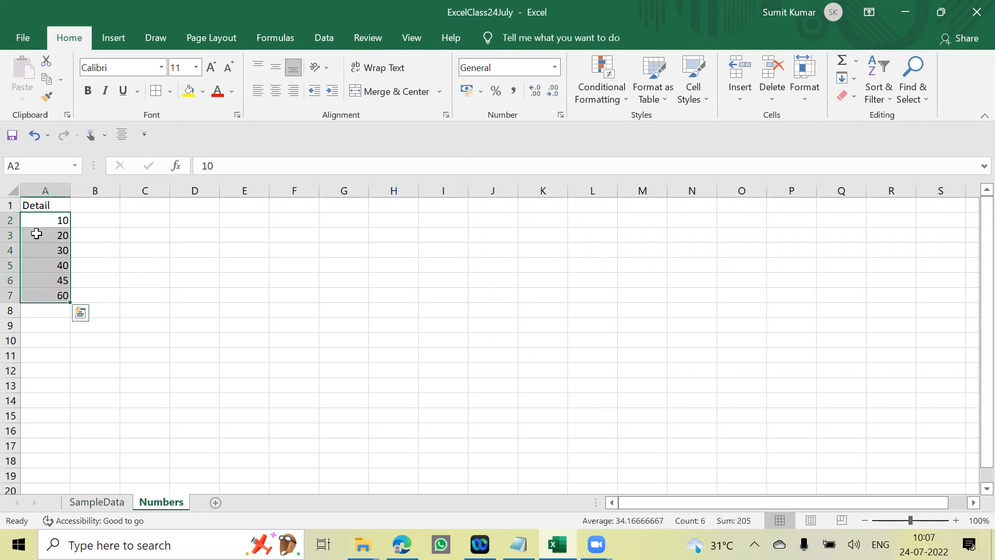
left_click(39, 217)
left_click_drag(49, 214, 60, 296)
left_click(556, 64)
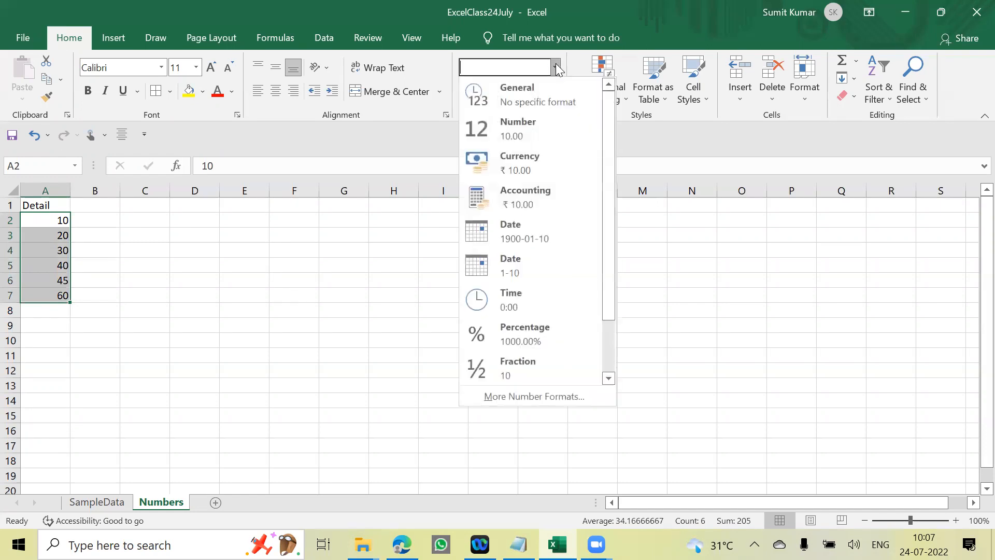
left_click(527, 134)
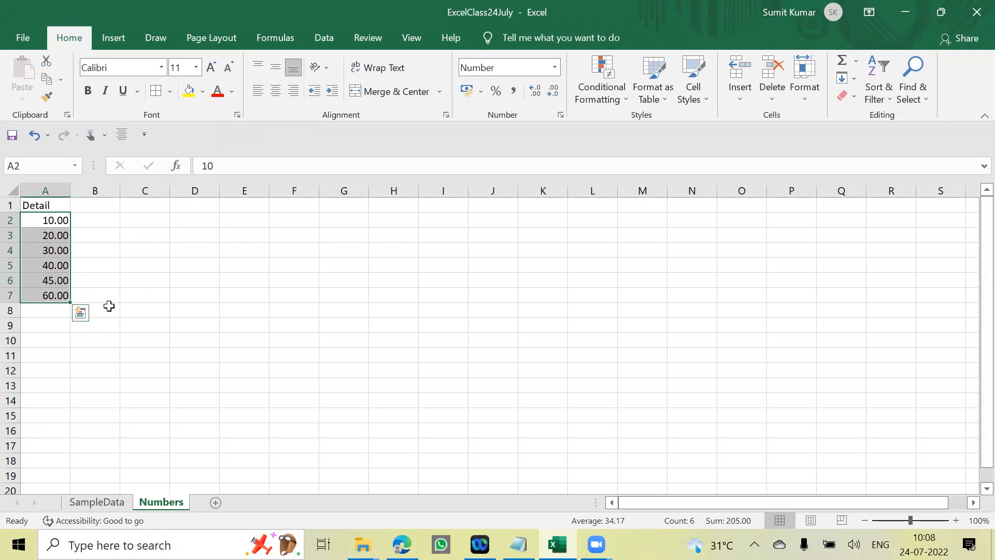
- Increase the decimals of the values in A2:A7 to nine places
left_click(89, 231)
left_click(56, 220)
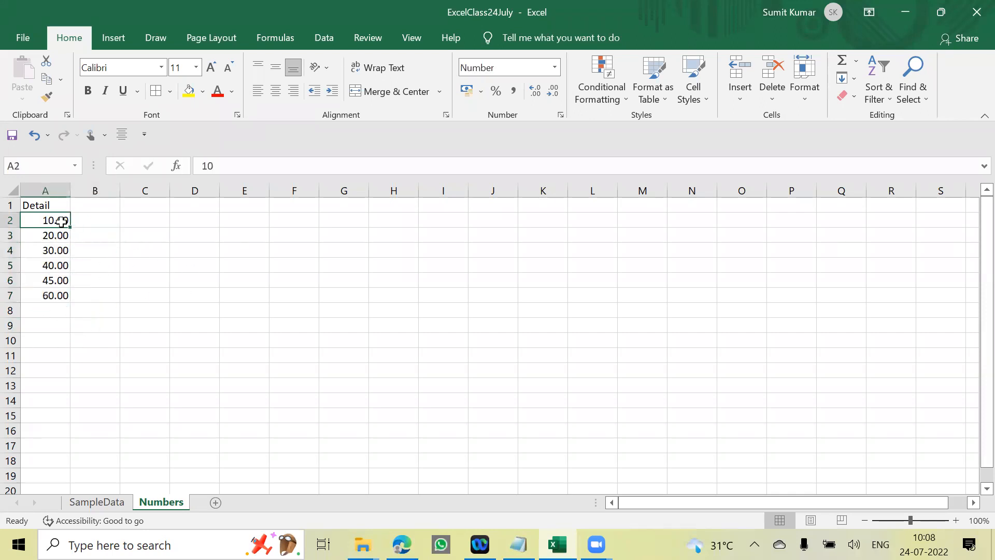
left_click_drag(57, 219, 57, 296)
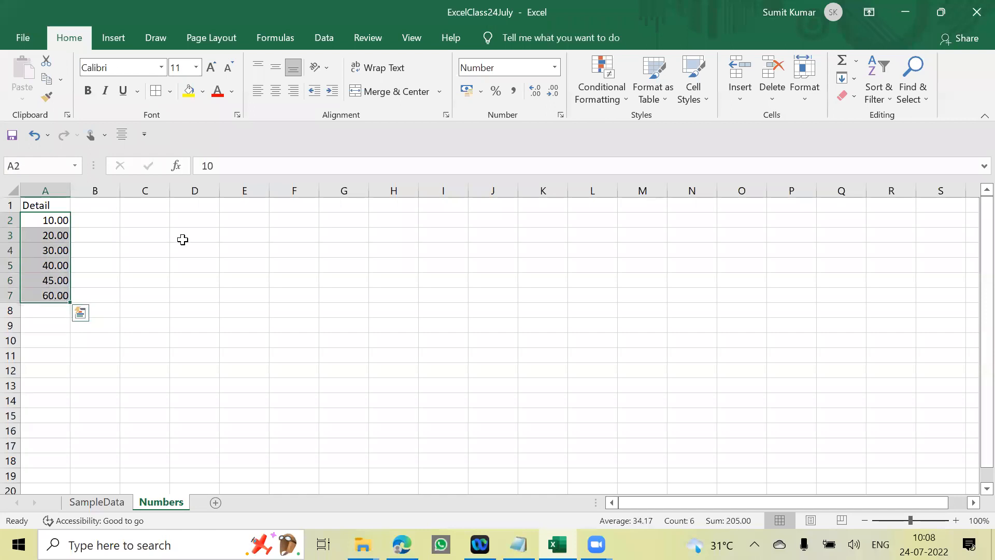
left_click(534, 92)
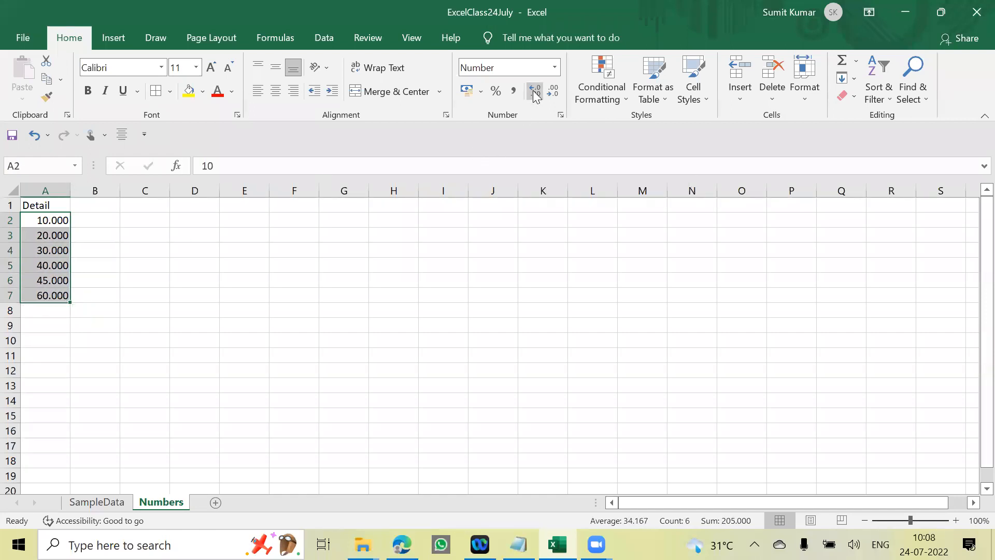
left_click(533, 91)
left_click(534, 91)
left_click(534, 91)
left_click(534, 91)
left_click(534, 91)
left_click(534, 91)
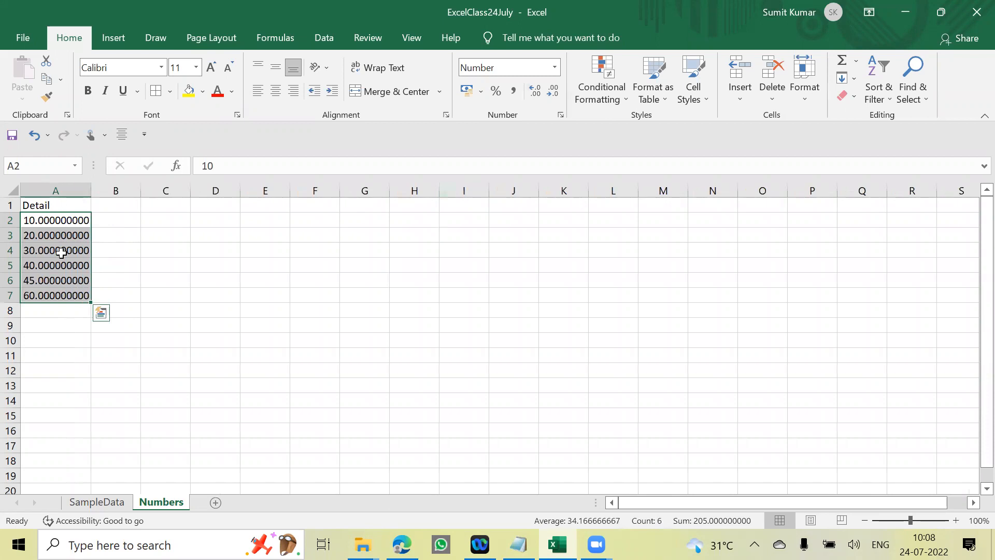
- Decrease the decimals of the values in A2:A7 until none are displayed
left_click(552, 92)
left_click(552, 92)
left_click(553, 92)
left_click(553, 93)
left_click(552, 92)
left_click(552, 92)
left_click(552, 93)
left_click(553, 92)
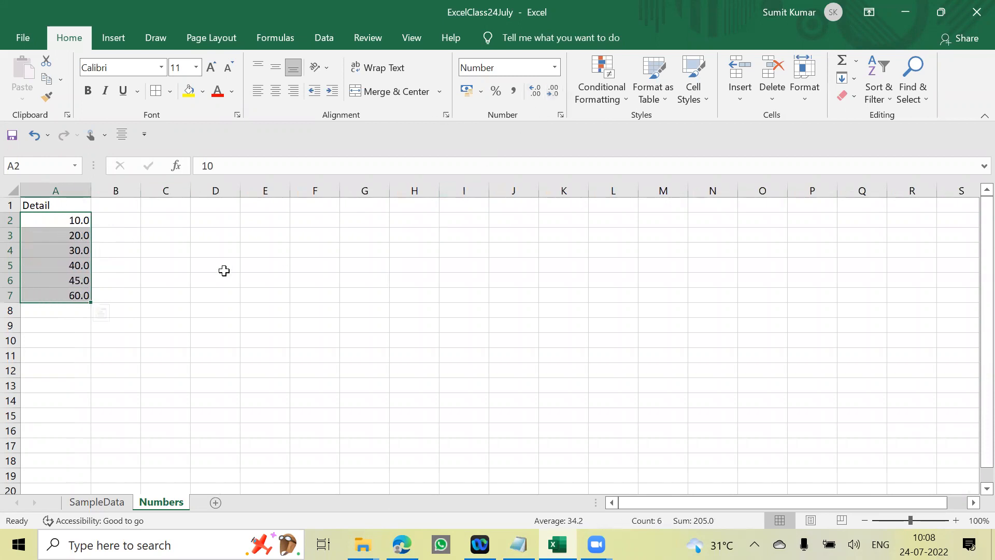
left_click(553, 93)
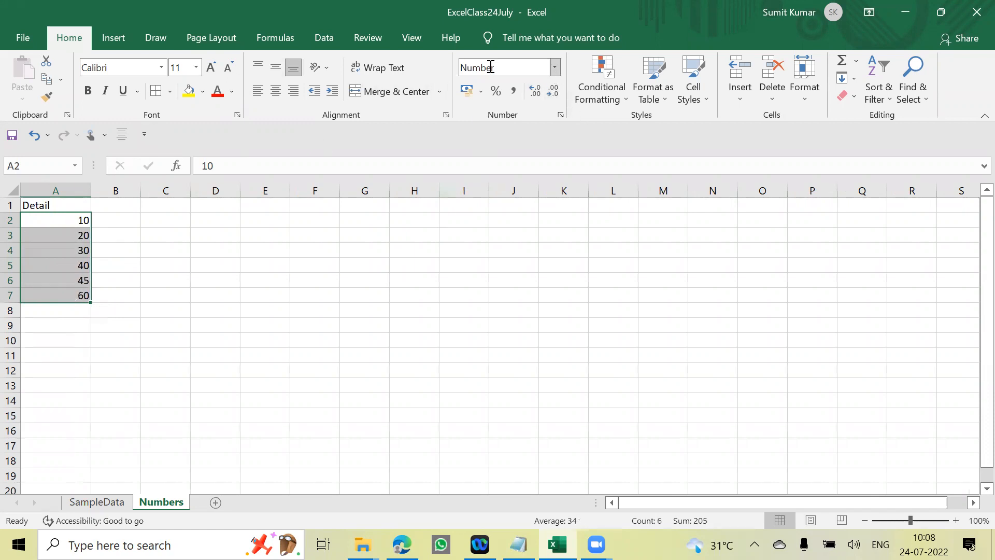
- Reapply the Number format with two decimal places to A2:A7
left_click(555, 66)
left_click(502, 151)
left_click(535, 92)
left_click(534, 92)
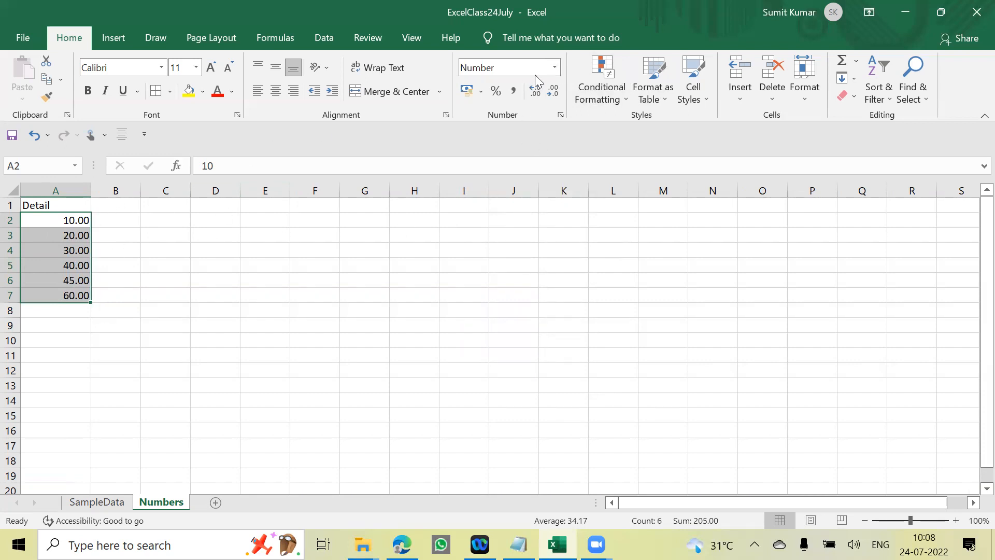
left_click(556, 68)
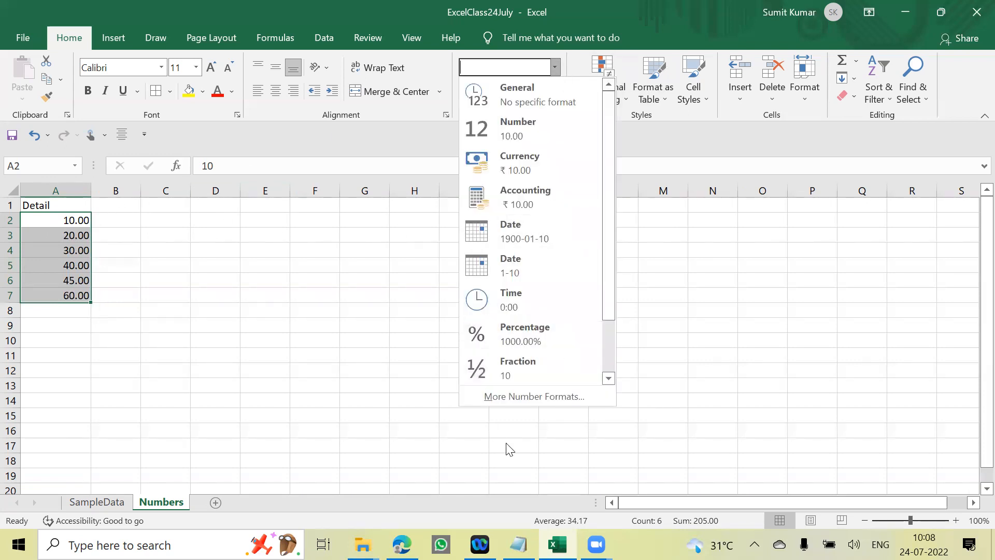
left_click(538, 135)
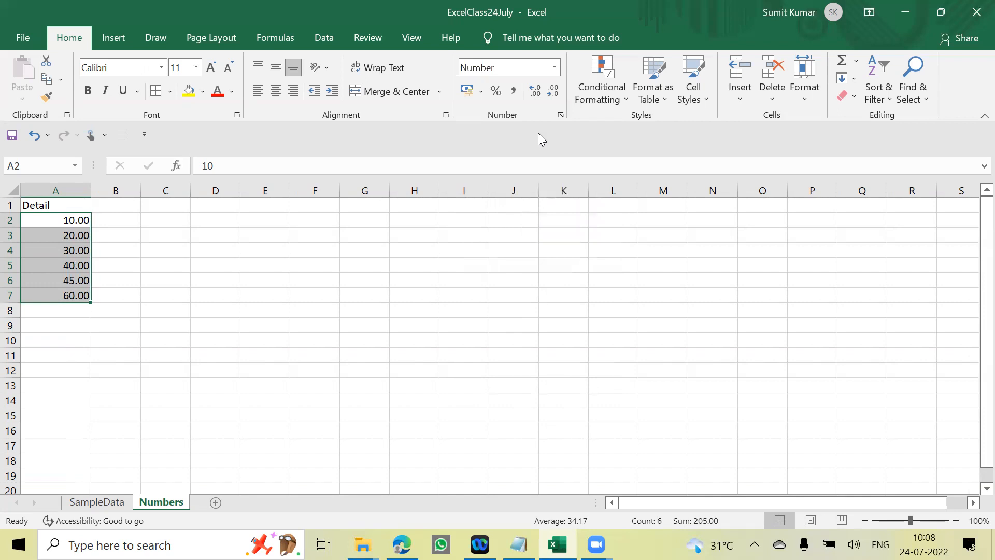
- Format the values in A2:A7 as Currency with the ₹ symbol
left_click(556, 69)
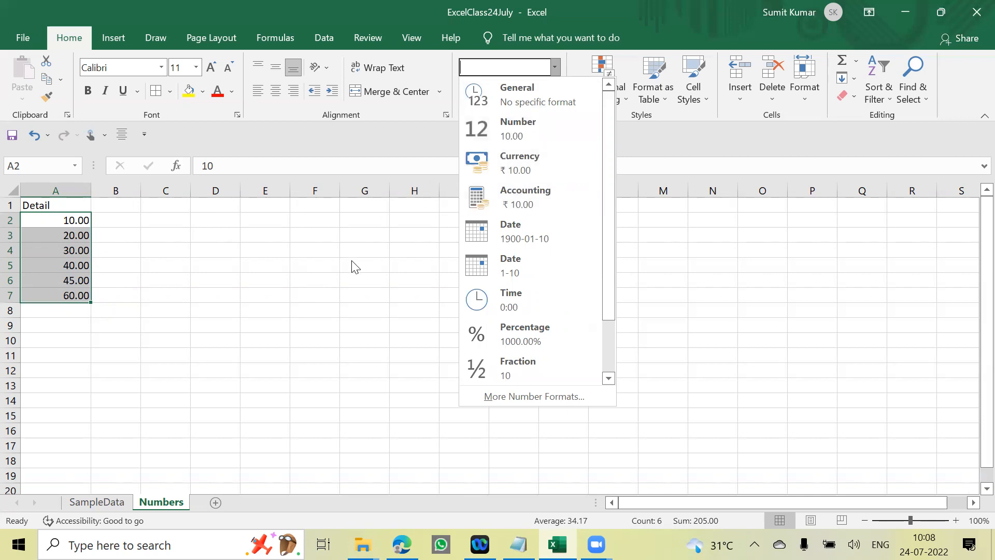
left_click(216, 273)
left_click(183, 247)
left_click_drag(77, 222, 77, 295)
left_click(554, 67)
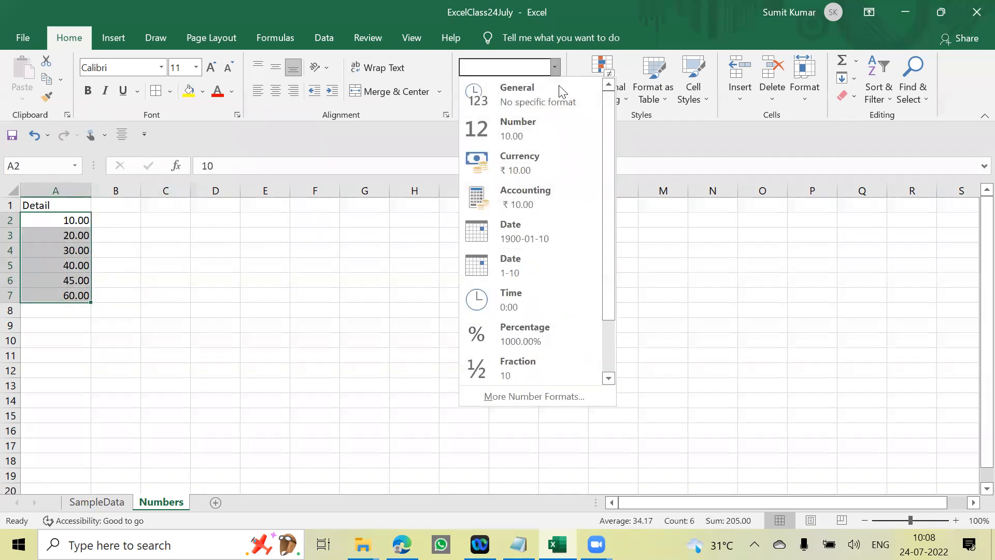
left_click(557, 164)
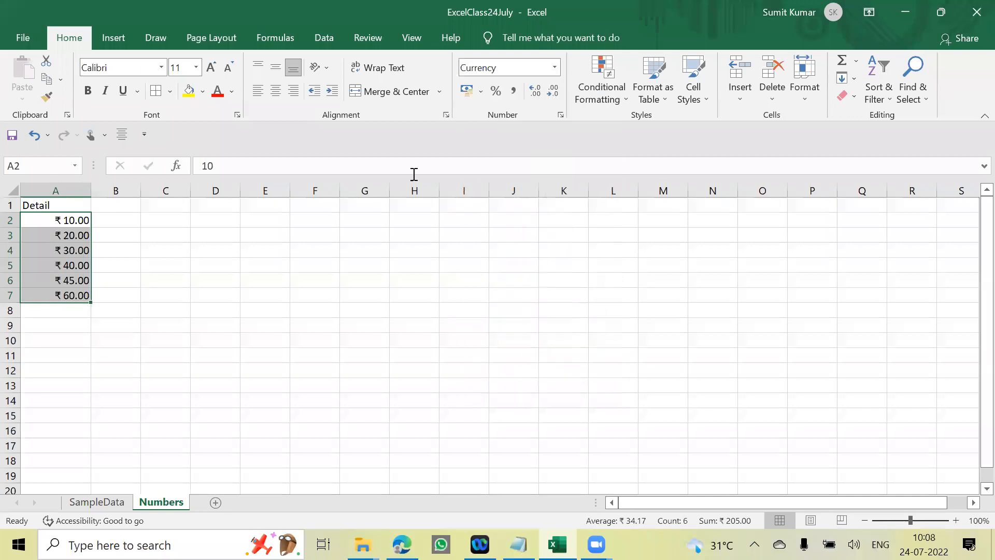
- Review the Currency and other number formats offered for the values under the Detail heading
left_click(554, 68)
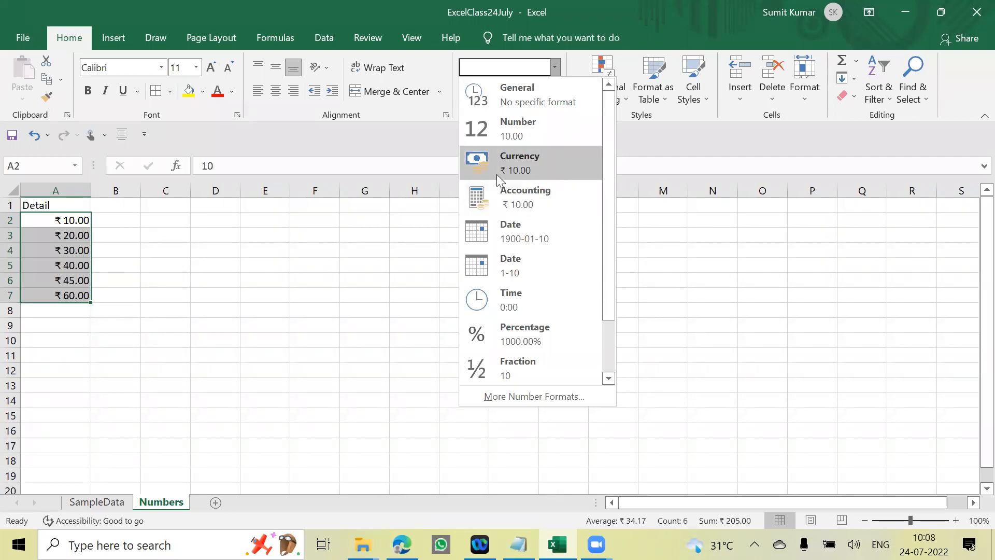
left_click(173, 233)
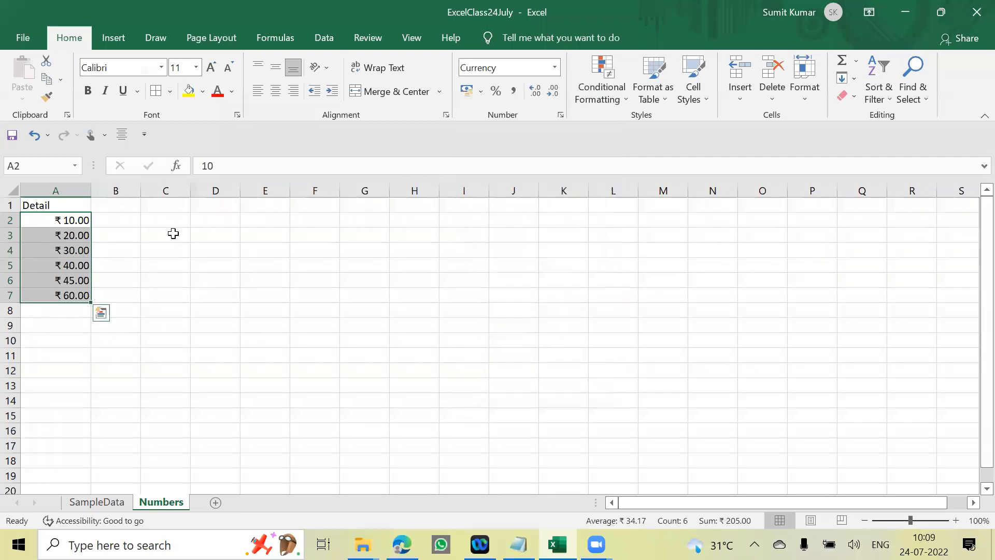
left_click(74, 224)
left_click(554, 66)
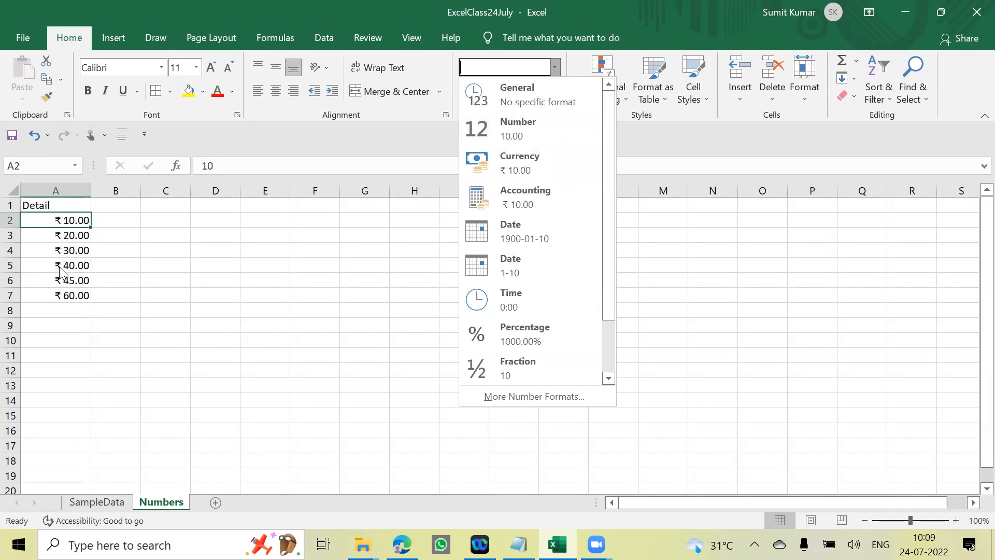
left_click(127, 220)
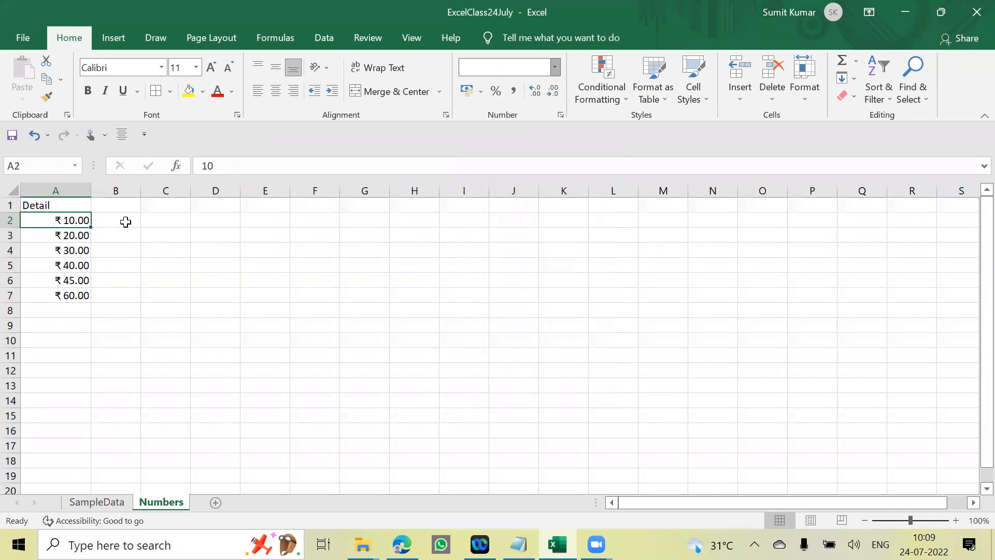
left_click(111, 217)
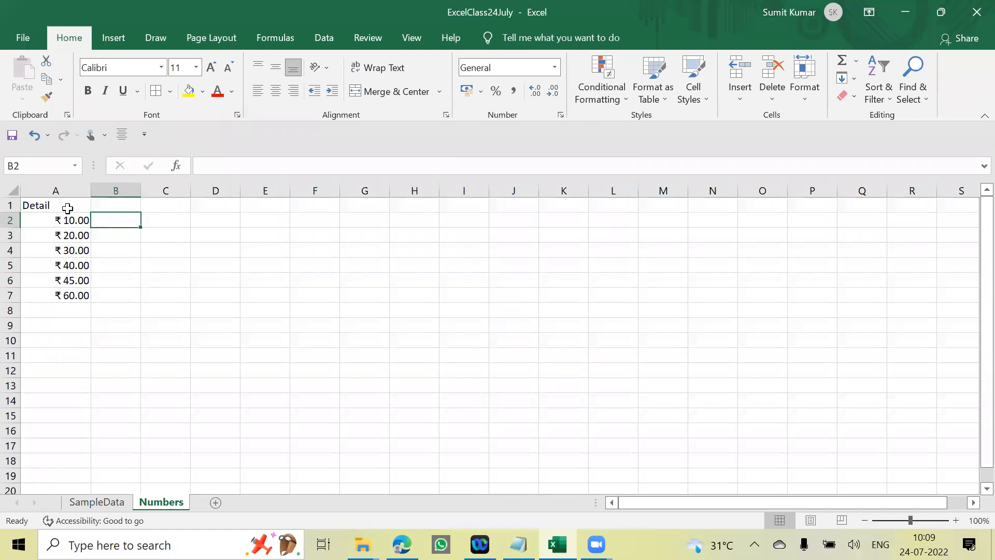
left_click(84, 207)
left_click(116, 206)
left_click(77, 208)
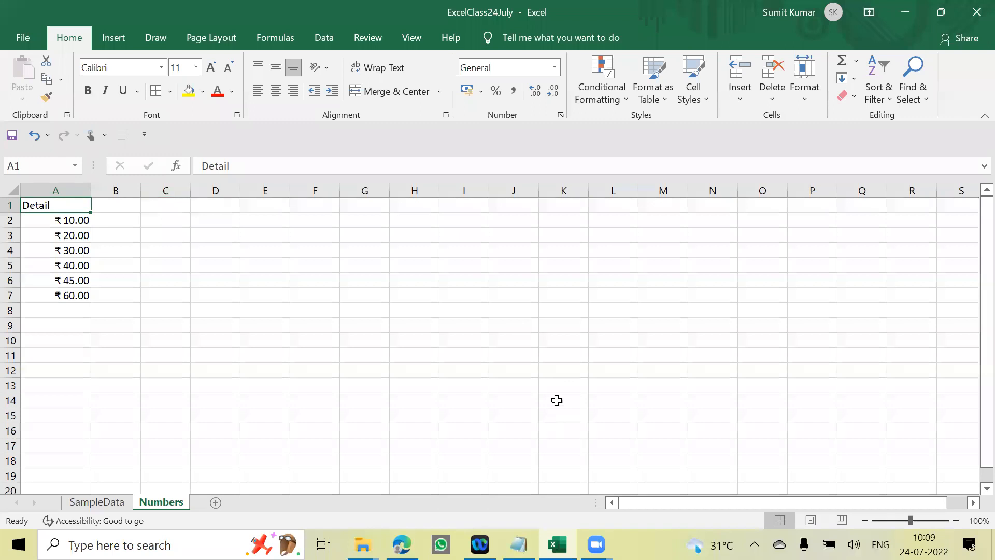
left_click(59, 223)
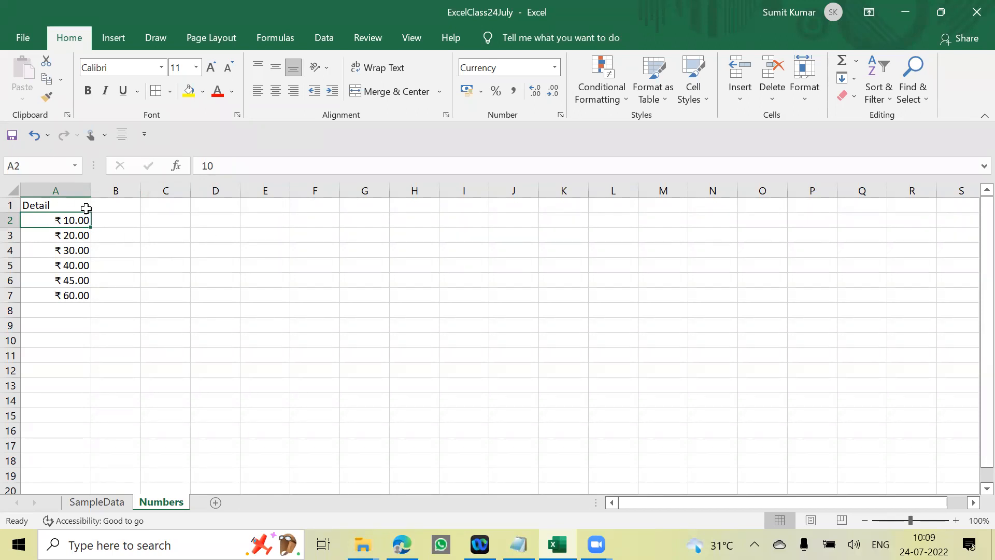
- Insert a new column before the Detail column and enter the heading Item in A1
left_click(56, 190)
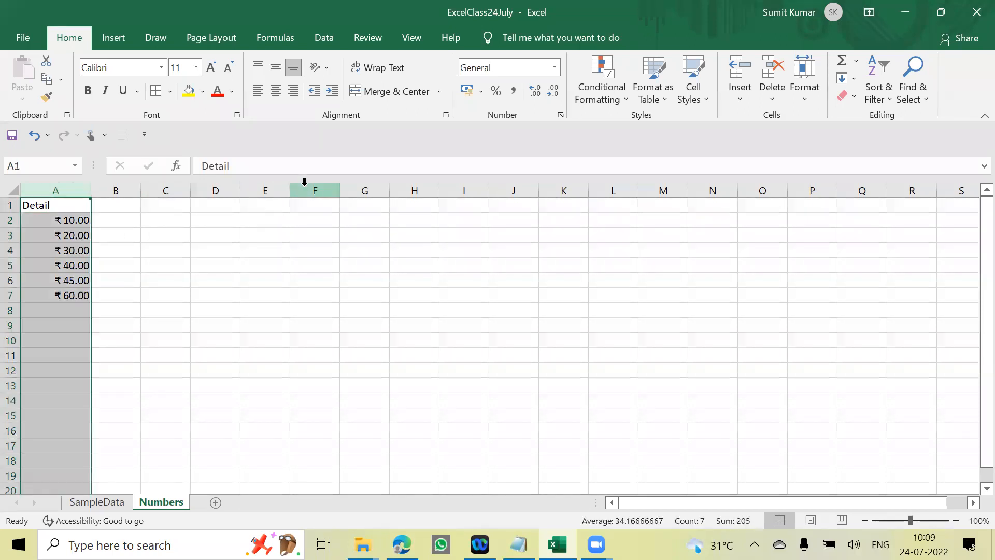
key("ctrl+shift+plus")
type("I")
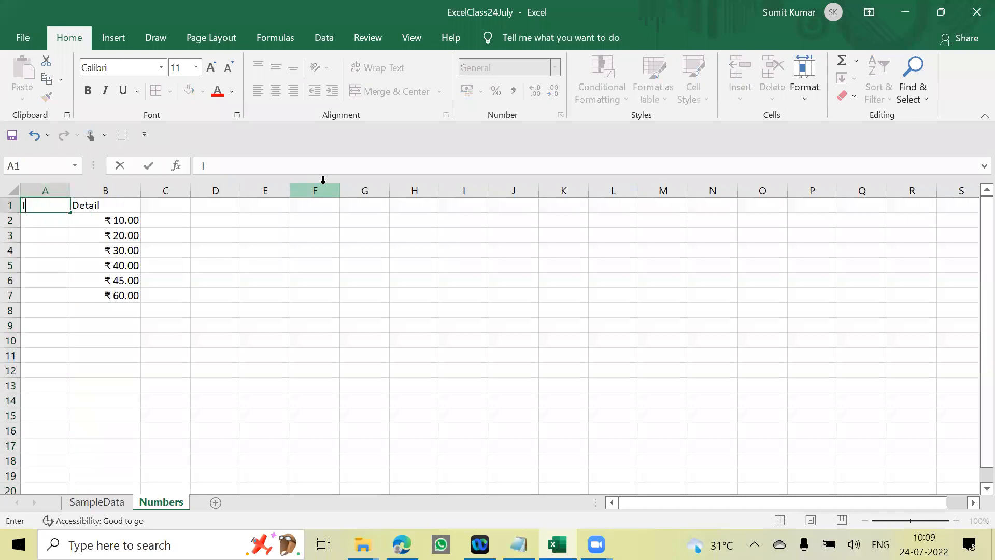
type("tem")
key("Return")
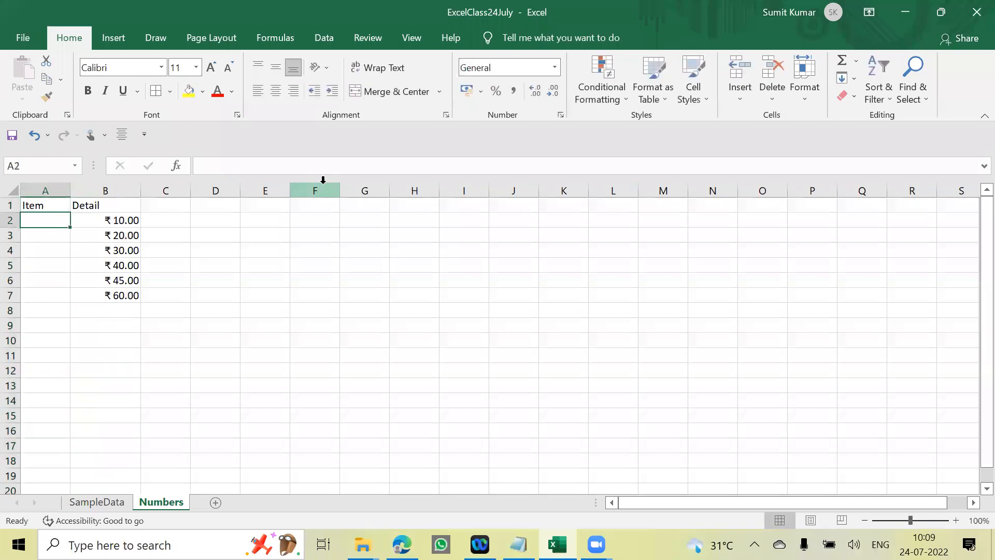
- Replace the Detail heading in B1 with Price
key("Right")
key("Up")
type("Pr")
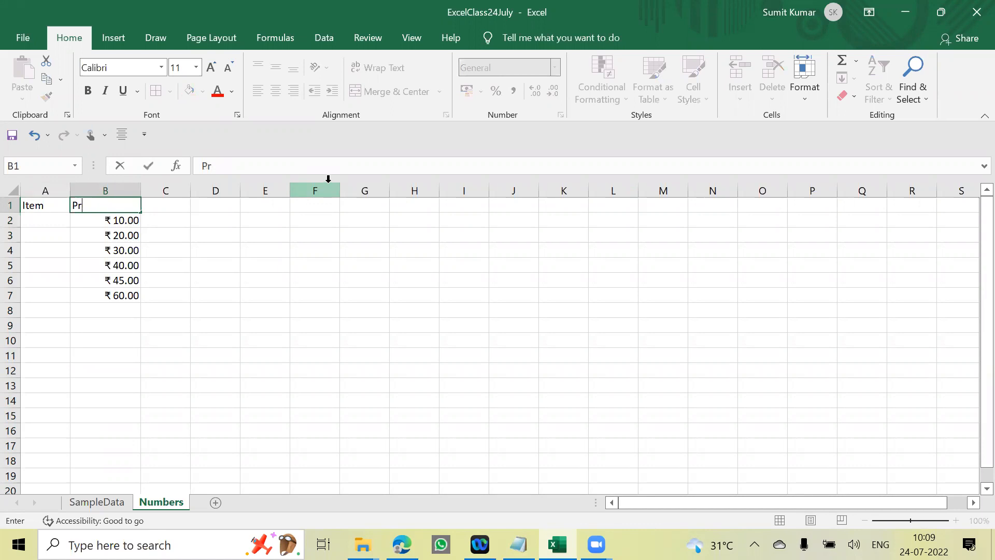
type("ocece")
key("Return")
- Enter the item names Pen, Notebook and Diary in A2:A4
key("Left")
type("Pen")
key("Return")
type("Notebook")
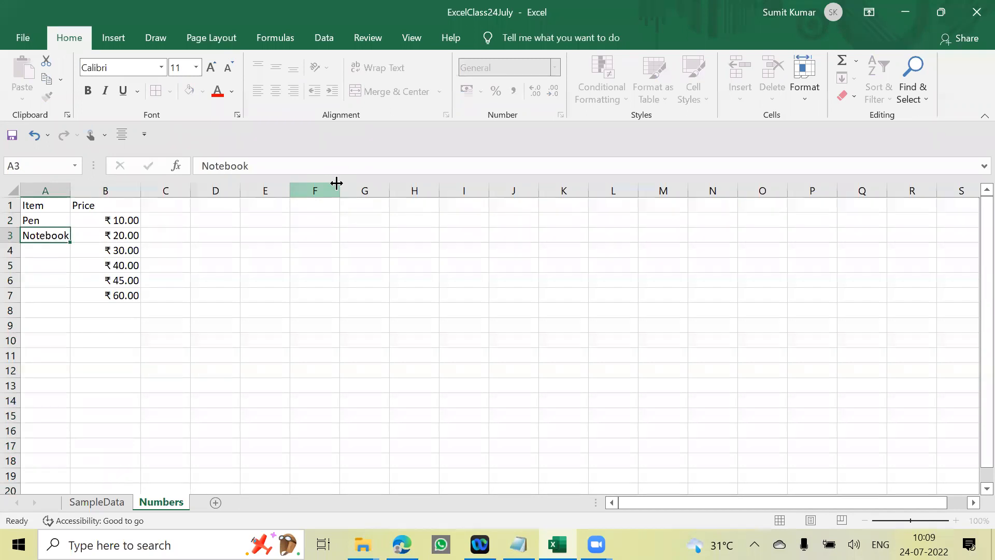
key("Return")
type("Diary")
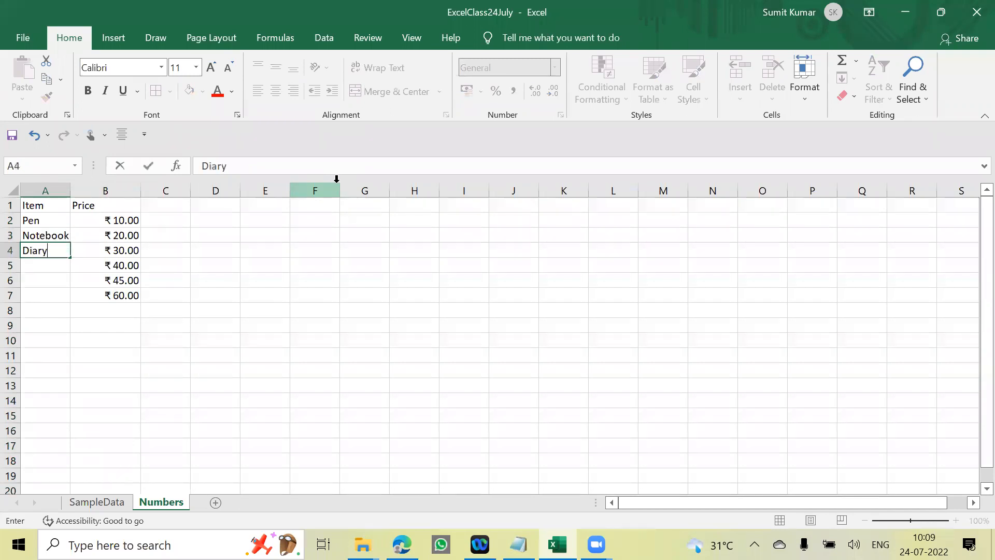
key("Return")
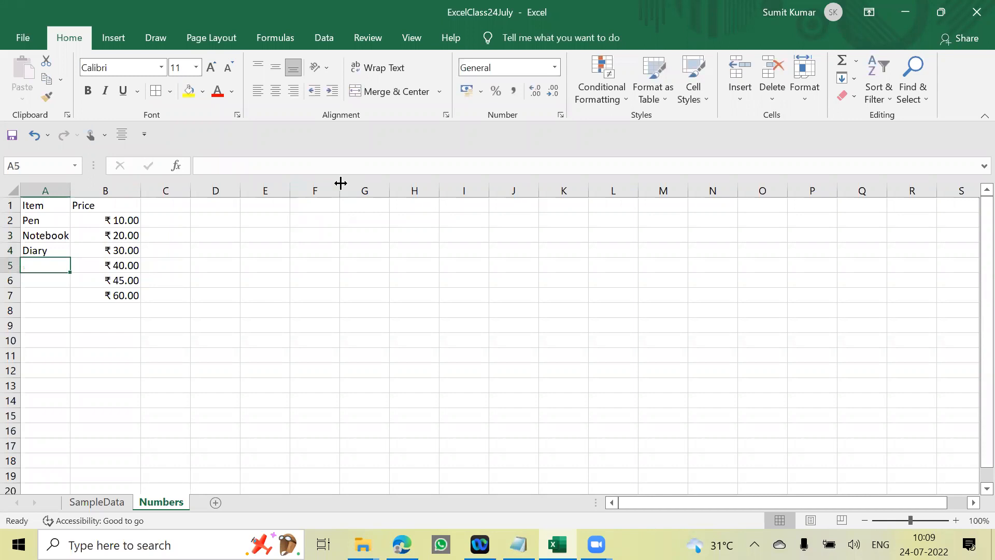
- Enter Geometry Box and Colour in A5:A6 and autofit the width of column A
type("Geometry Bo")
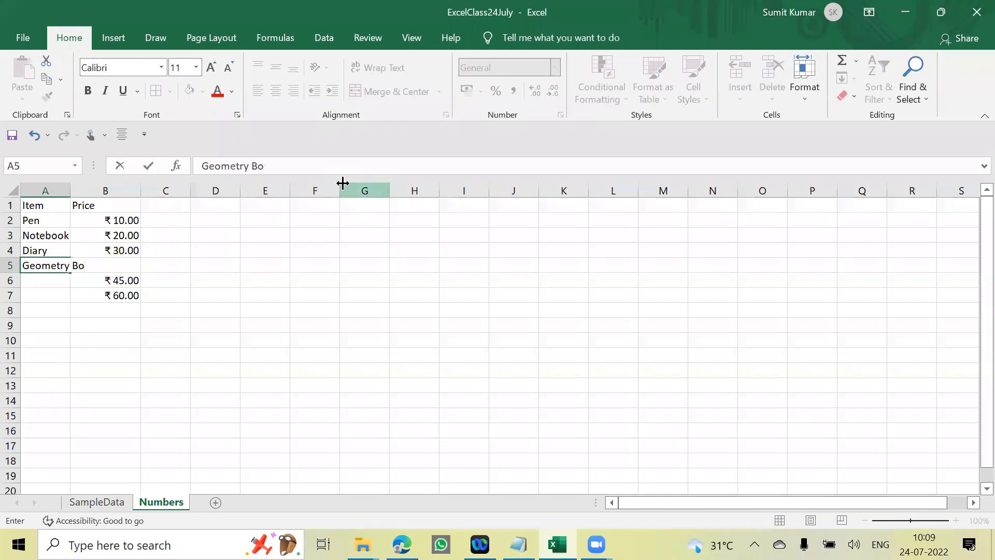
key("Return")
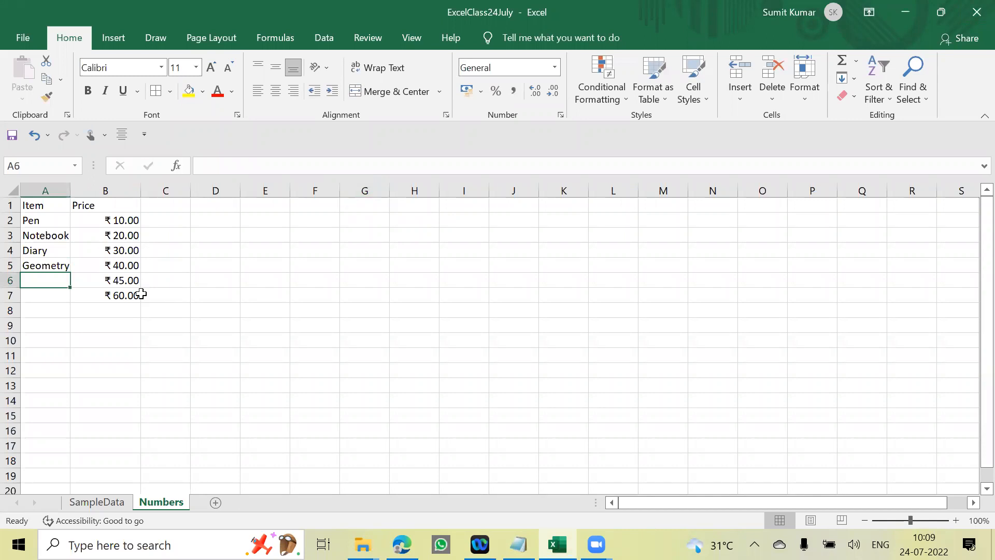
type("Colour")
key("Return")
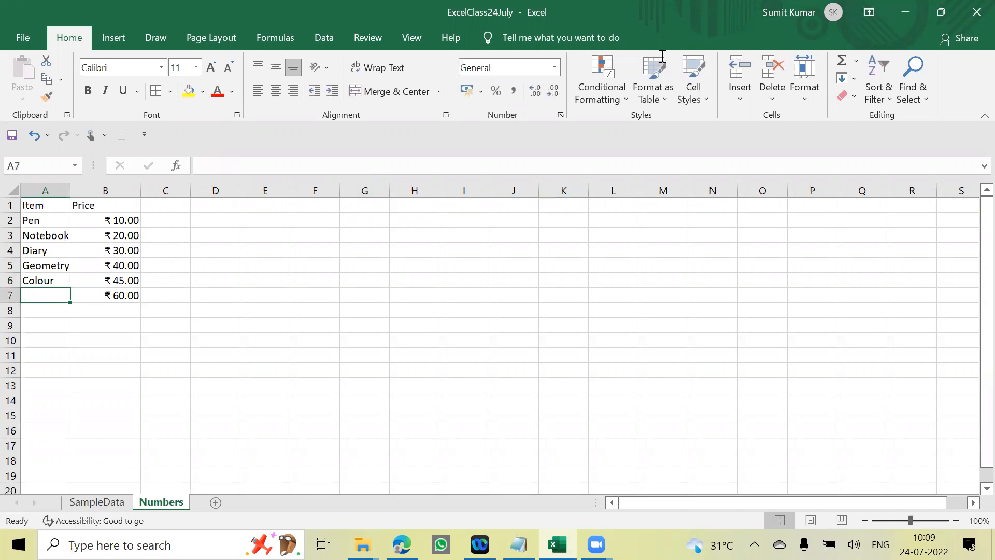
double_click(70, 190)
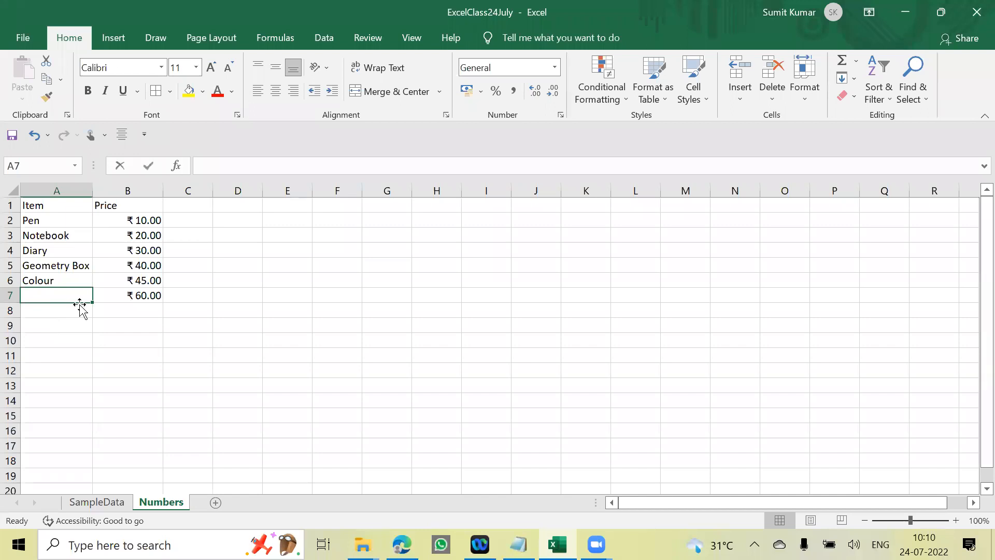
- Enter Bottle in A7 as the last item name
type("Ba")
type("Bott")
type("l")
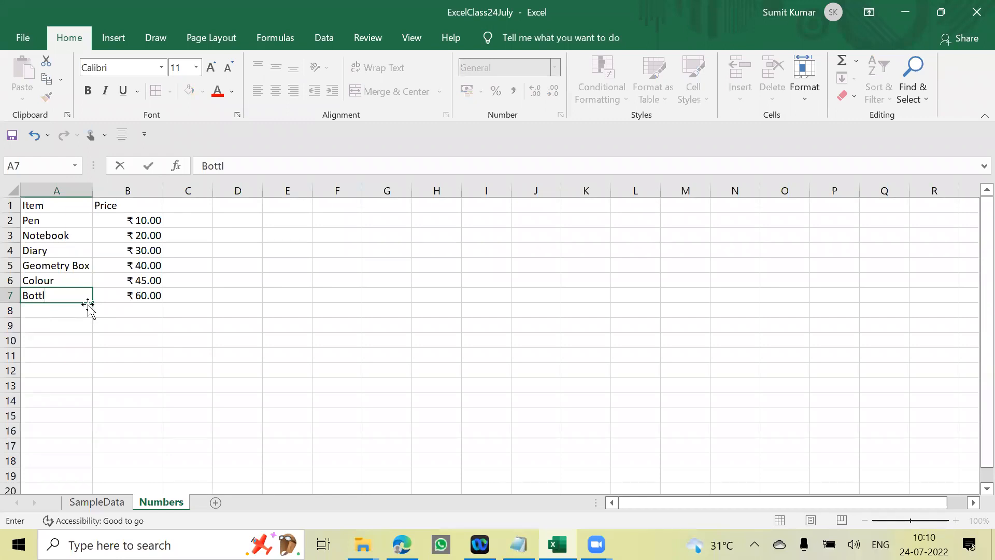
type("e")
key("Return")
- Apply All Borders to the range A1:B8 covering the item and price table
key("Up")
key("Up")
key("Up")
key("Up")
key("Up")
key("Up")
key("Up")
key("ctrl+a")
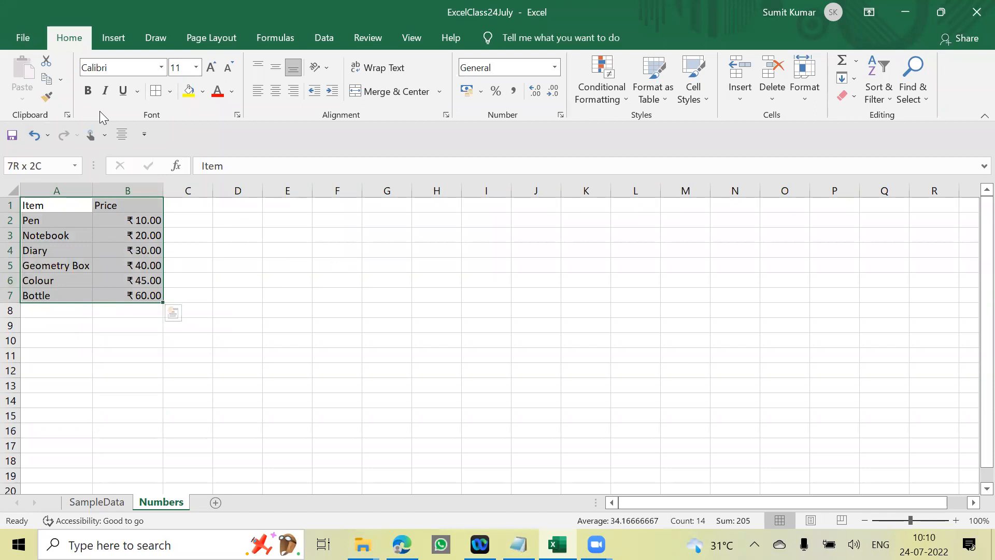
left_click(346, 229)
left_click(64, 211)
left_click_drag(94, 206, 139, 307)
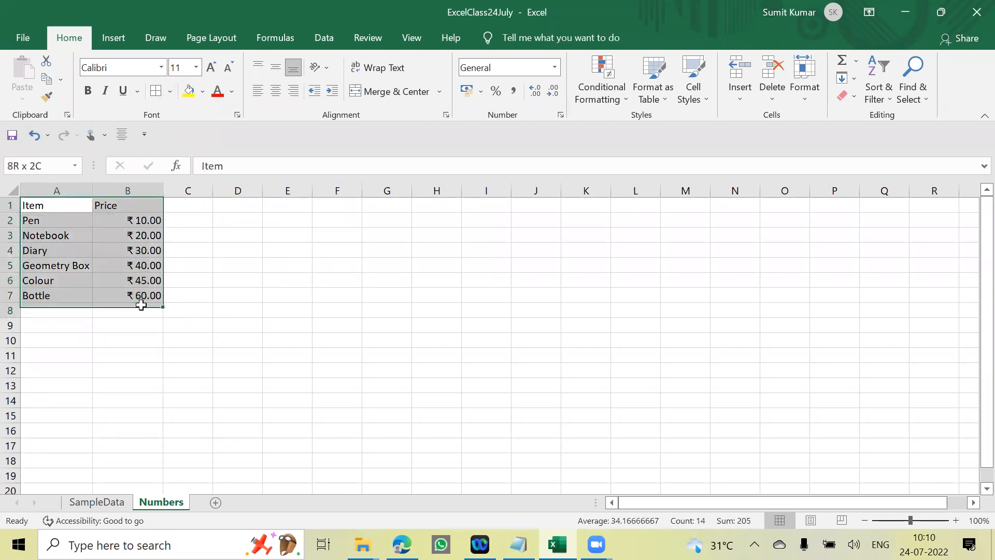
left_click(171, 97)
left_click(504, 274)
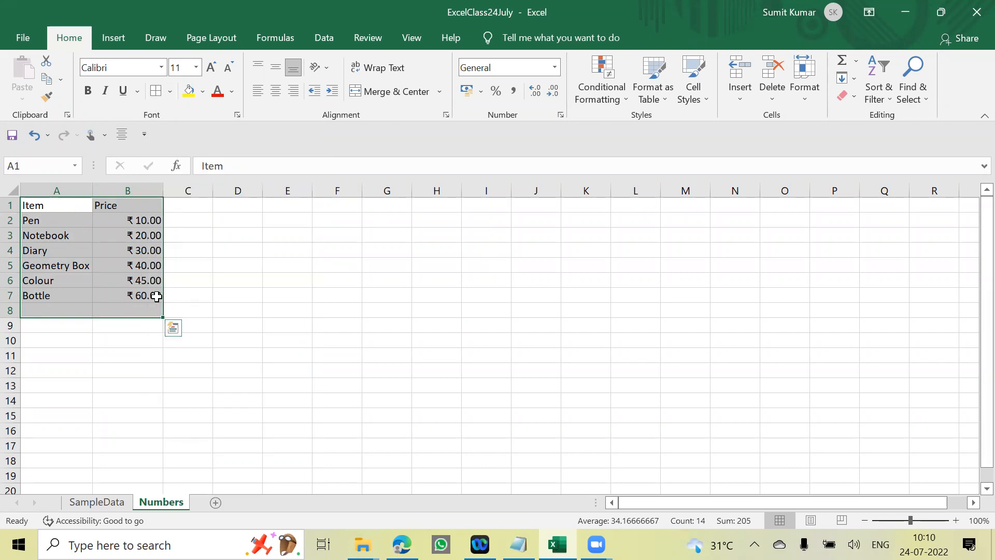
left_click(171, 94)
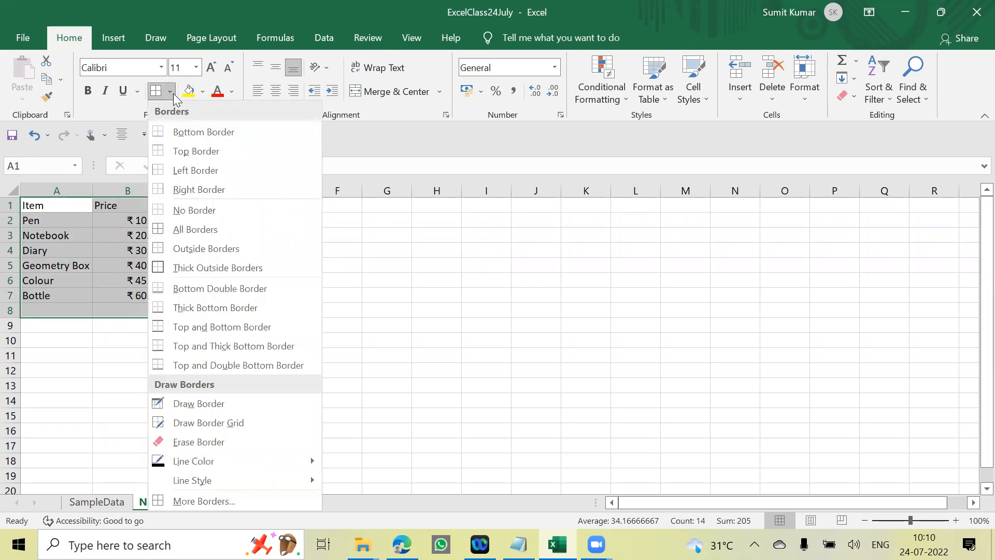
left_click(202, 233)
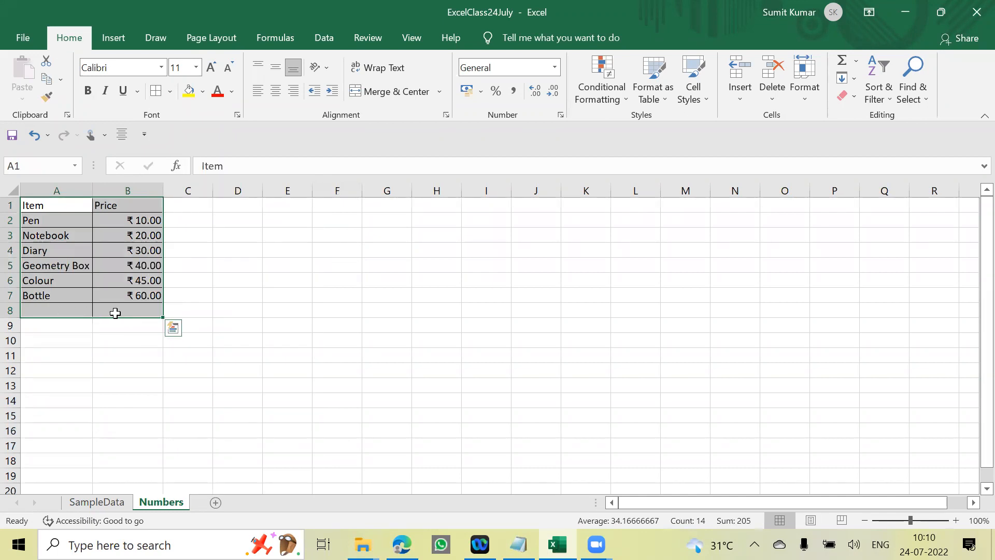
left_click_drag(104, 355, 102, 343)
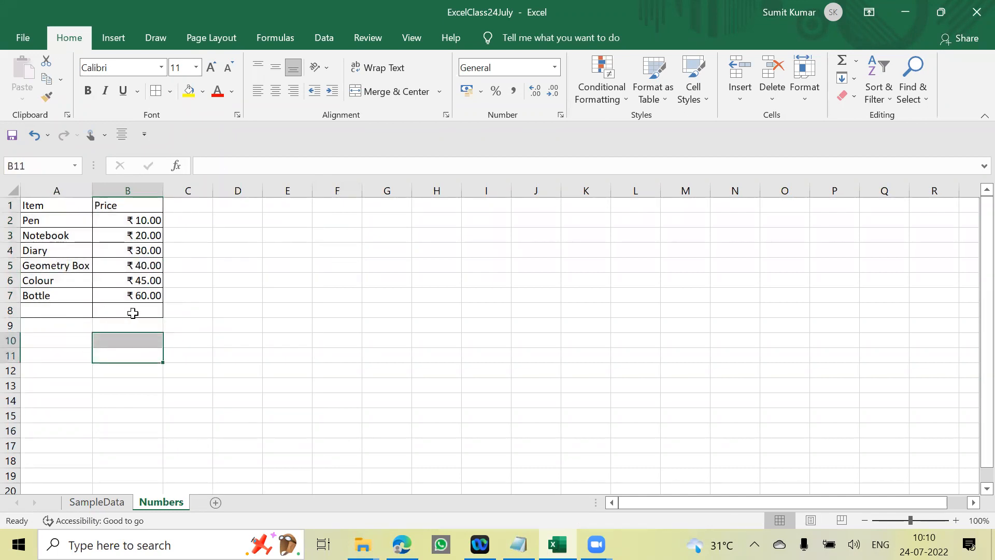
left_click(223, 301)
- Make the Item and Price headings in A1:B1 bold and center them
left_click_drag(52, 207, 124, 207)
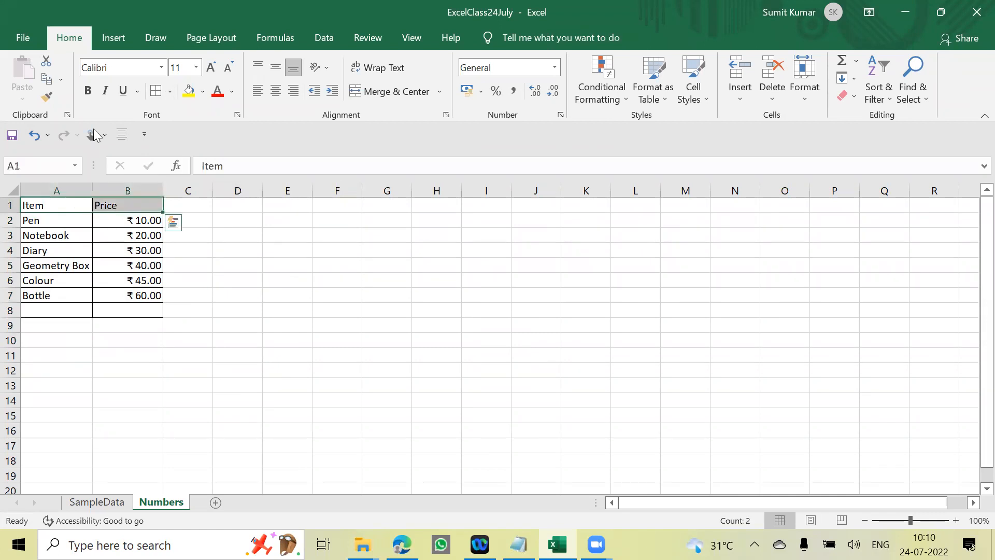
left_click(87, 90)
left_click(334, 277)
left_click(58, 203)
left_click_drag(58, 203, 129, 206)
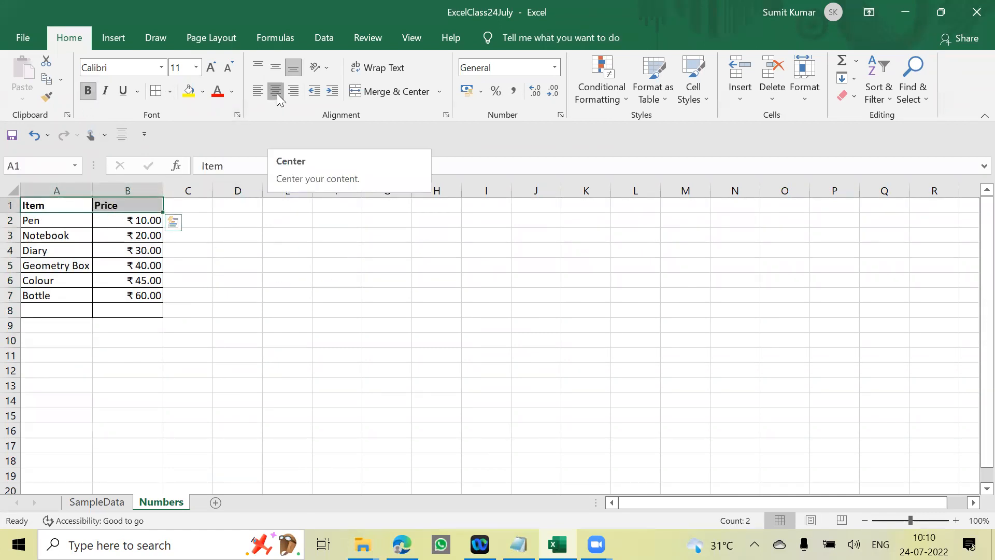
left_click(277, 93)
left_click(267, 269)
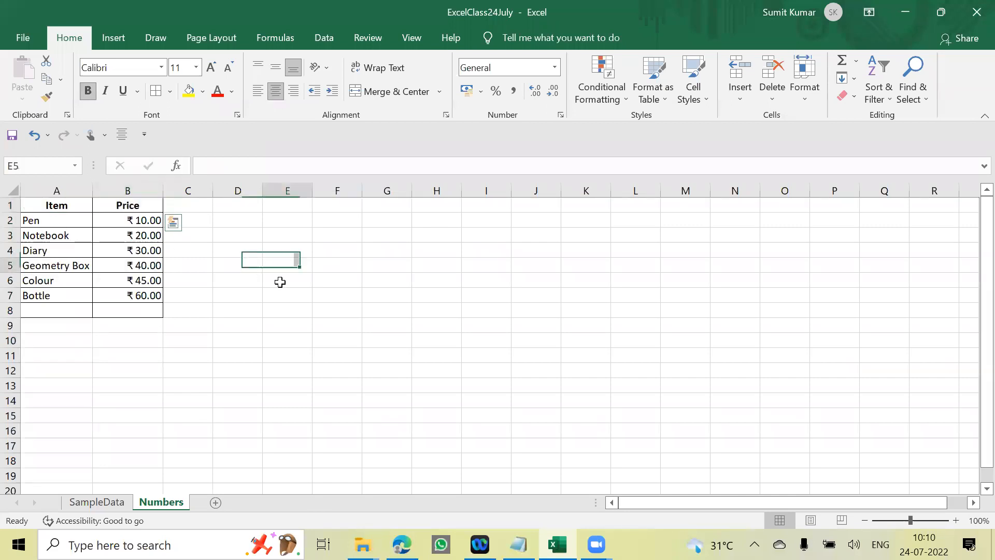
left_click(546, 65)
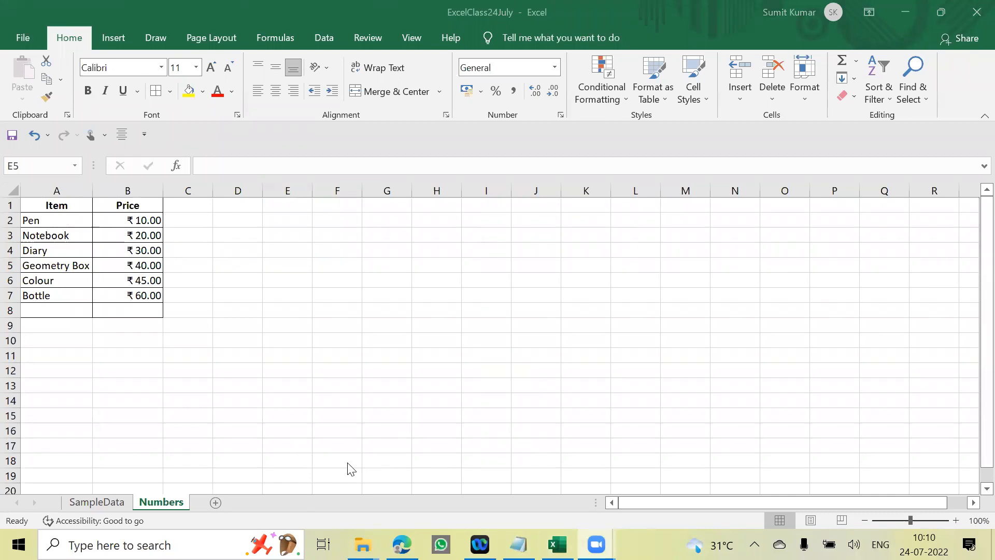
left_click(297, 262)
left_click(227, 292)
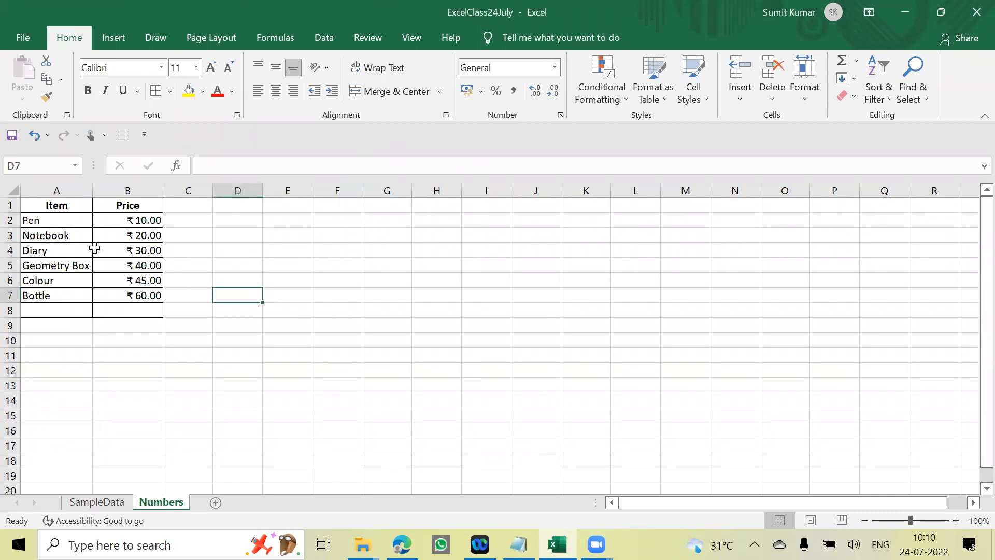
left_click_drag(53, 206, 145, 296)
left_click(337, 280)
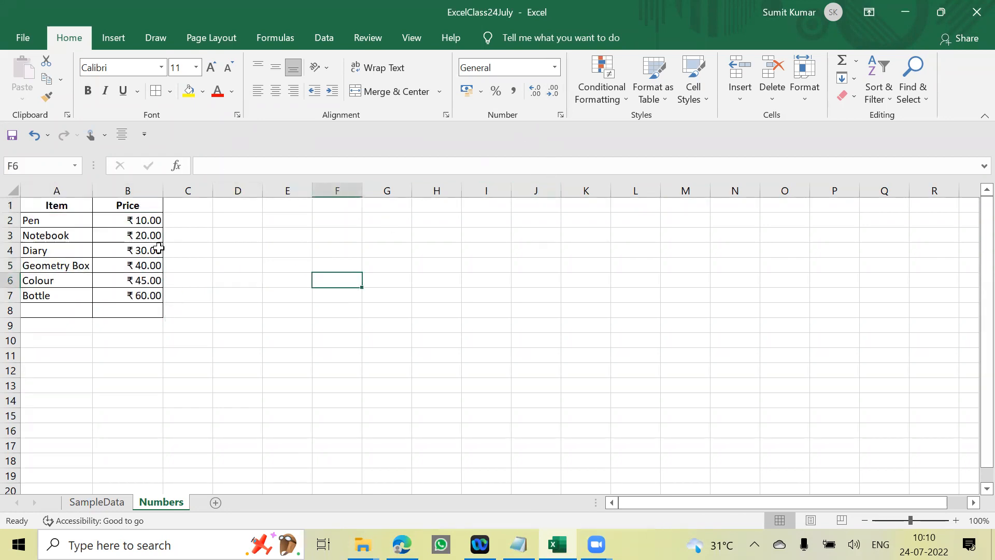
left_click(149, 205)
left_click(208, 276)
- Change the number format of the prices in B2:B7 to General
left_click_drag(147, 218, 153, 287)
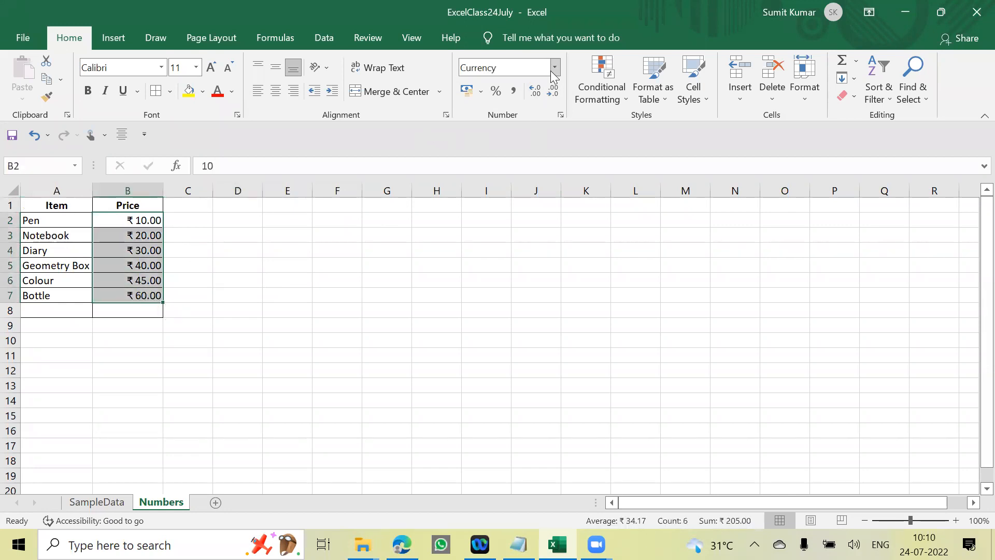
left_click(555, 67)
left_click(542, 99)
left_click(233, 324)
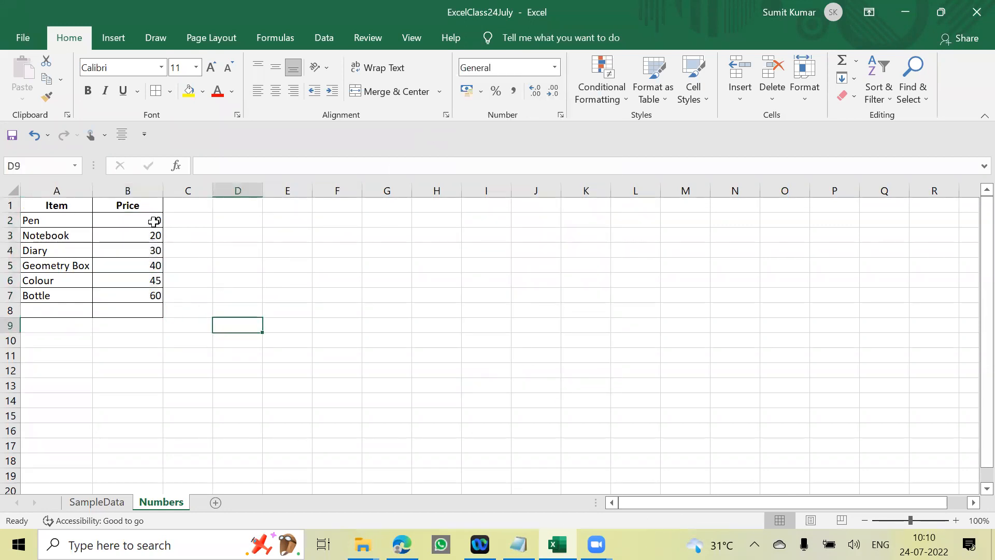
- Enter the sample values 10 and 20 in D2:D3 and clear both cells again
left_click(238, 221)
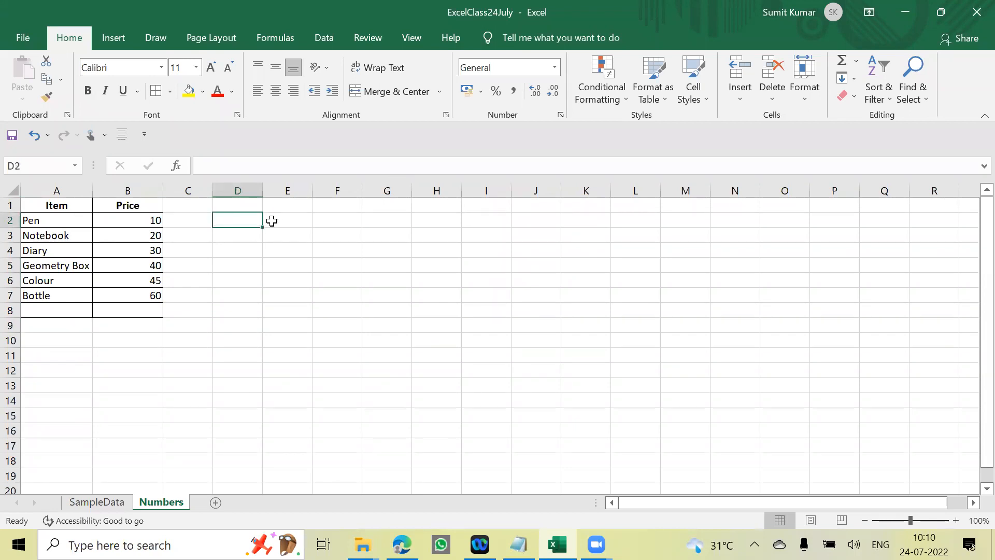
type("10")
key("Return")
type("20")
key("Return")
key("Up")
key("Up")
key("shift+Down")
key("Delete")
key("Left")
key("Left")
key("shift+Down")
key("shift+Down")
key("shift+Down")
key("shift+Down")
key("shift+Down")
key("shift+Down")
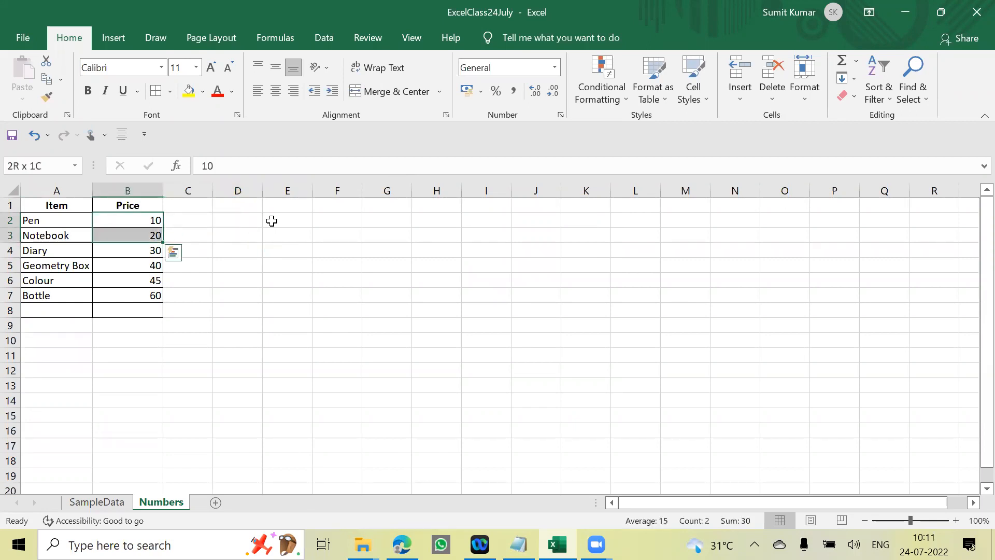
key("ctrl+Home")
key("Right")
key("Down")
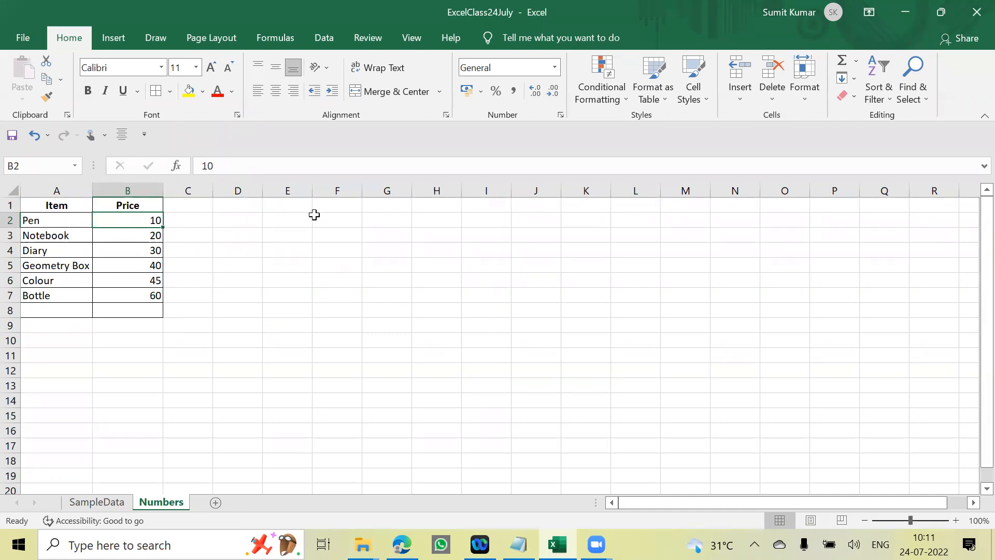
left_click(285, 264)
left_click_drag(148, 219, 152, 292)
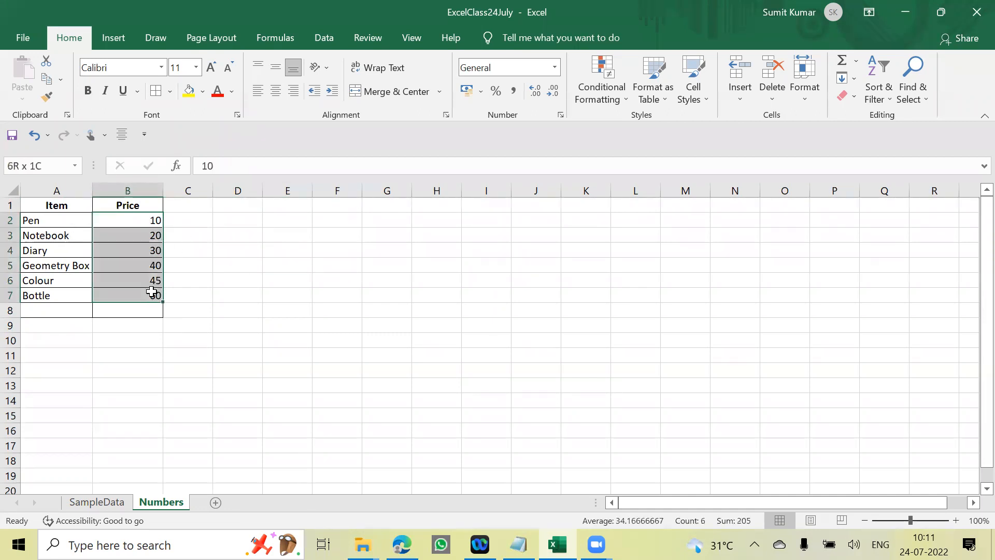
left_click(228, 264)
- Format the prices in B2:B7 as Currency with the ₹ symbol
left_click_drag(152, 222, 154, 297)
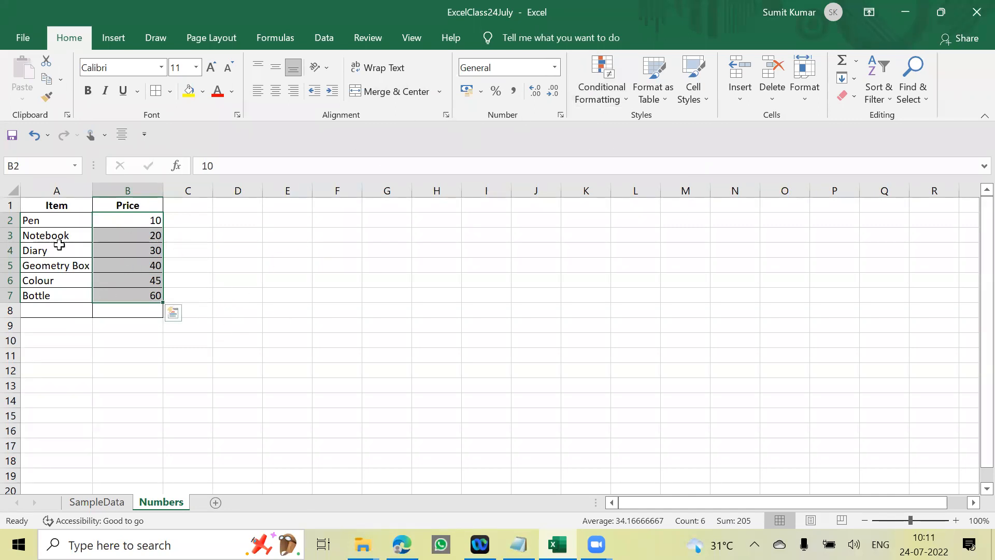
left_click(554, 67)
left_click(540, 163)
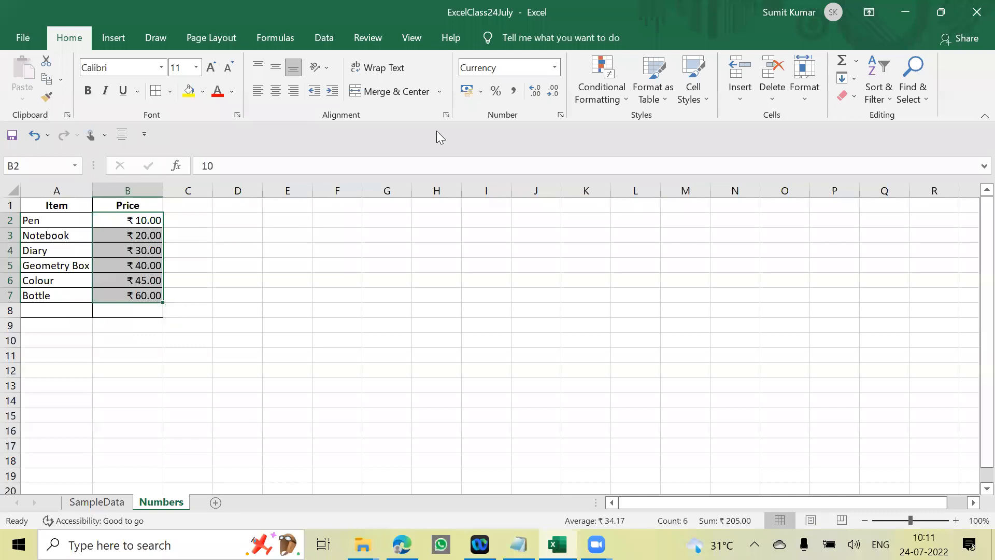
left_click(554, 67)
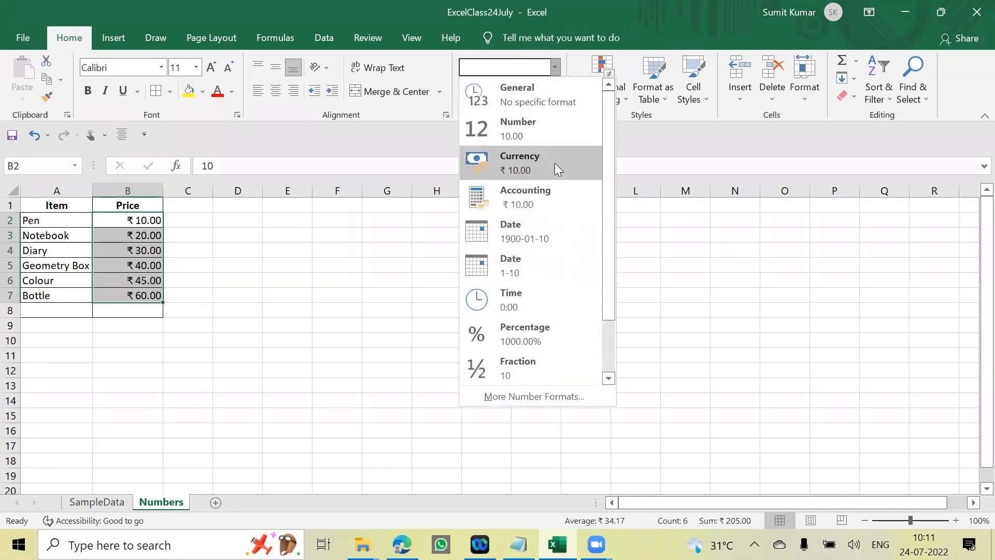
left_click(395, 293)
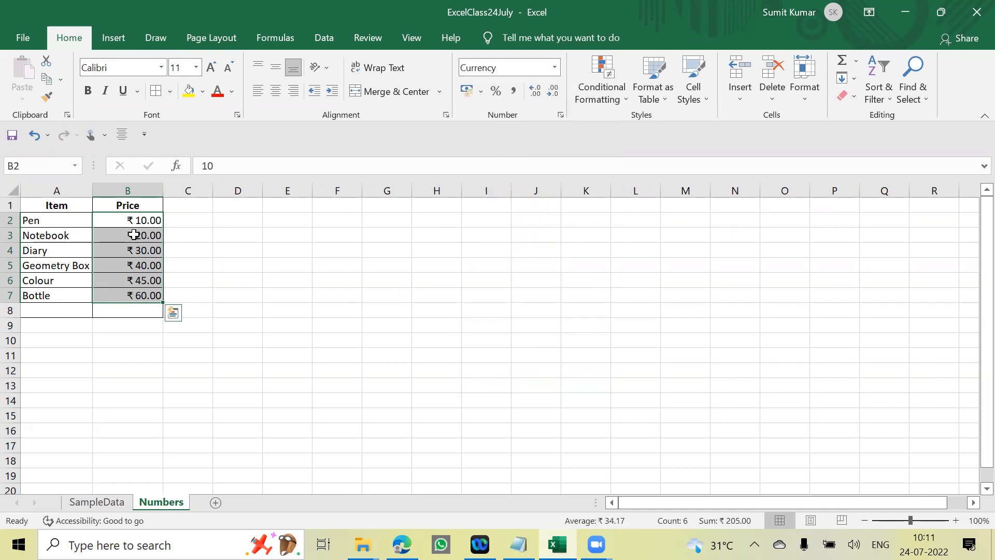
left_click(481, 91)
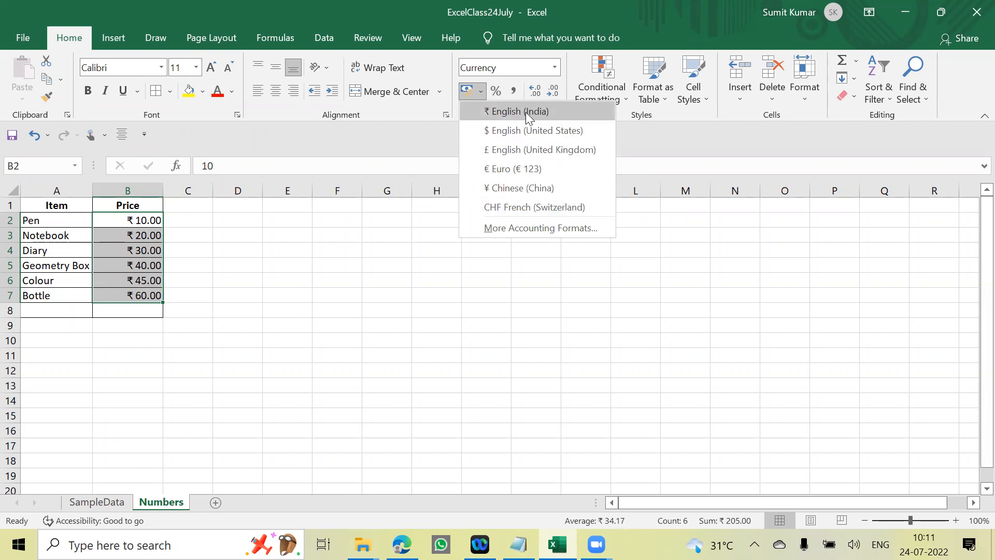
left_click(458, 147)
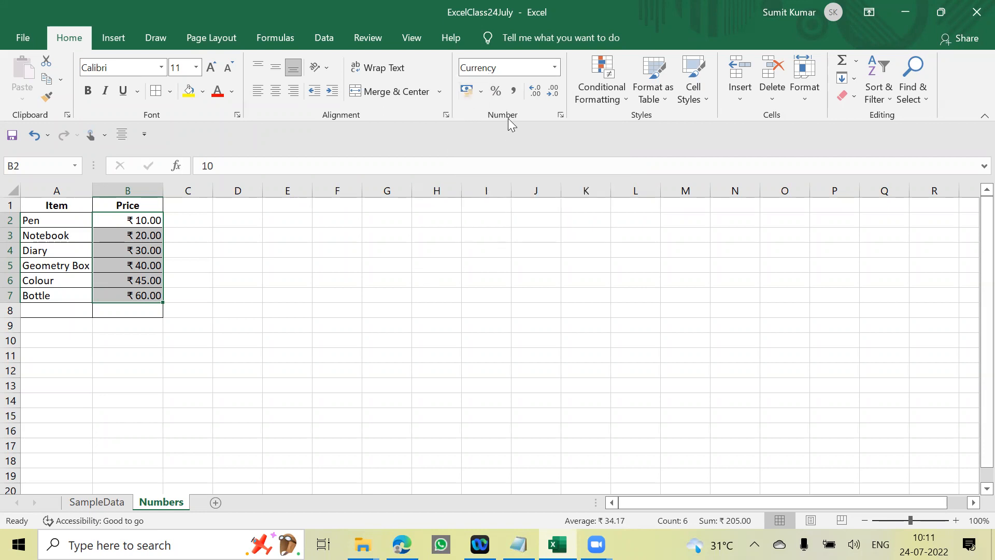
- Compare the Accounting and Currency categories and their options in Format Cells for the prices in B2:B7
left_click(482, 93)
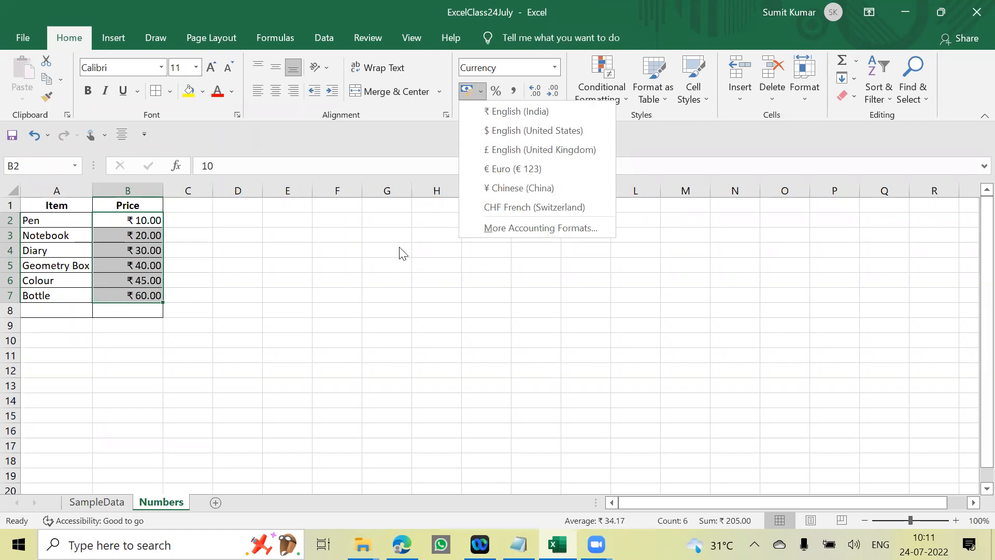
left_click(512, 231)
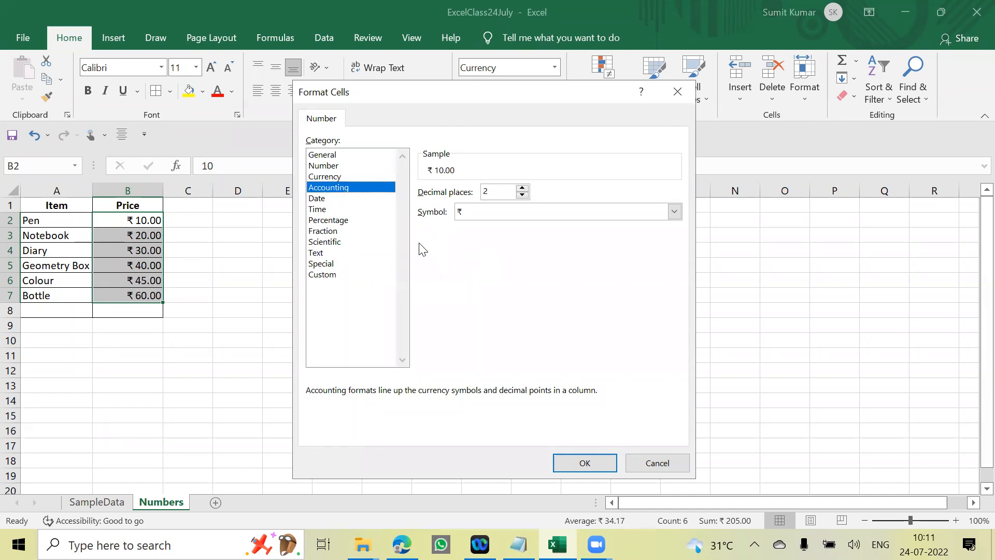
left_click(334, 177)
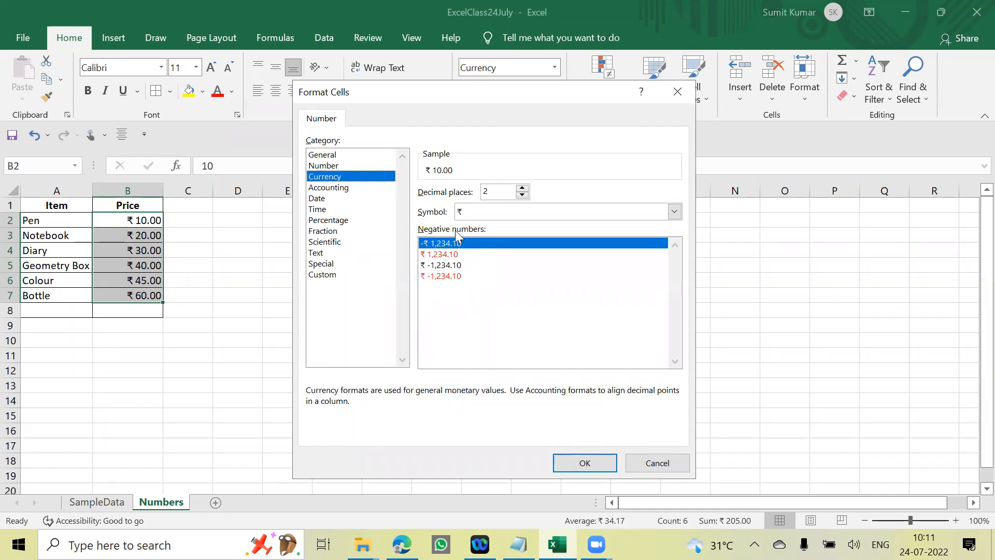
left_click(332, 189)
left_click(336, 178)
left_click(338, 188)
left_click(337, 179)
left_click(336, 188)
left_click(334, 177)
left_click(334, 186)
left_click(331, 177)
- Format the prices in B2:B7 as Currency with the $ English (Australia) symbol and 2 decimal places
left_click_drag(520, 94, 526, 115)
left_click(527, 208)
left_click(528, 209)
left_click(528, 215)
left_click(527, 215)
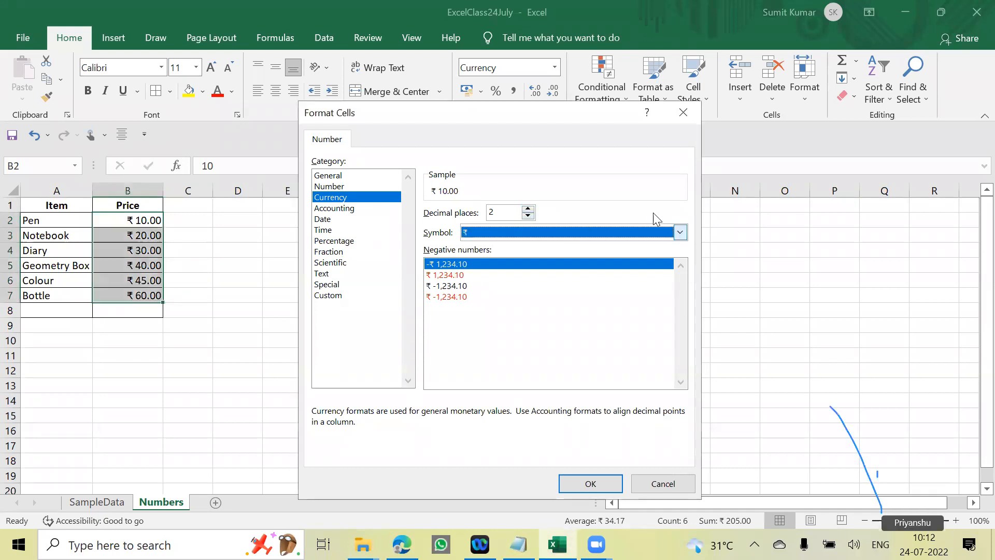
left_click(681, 232)
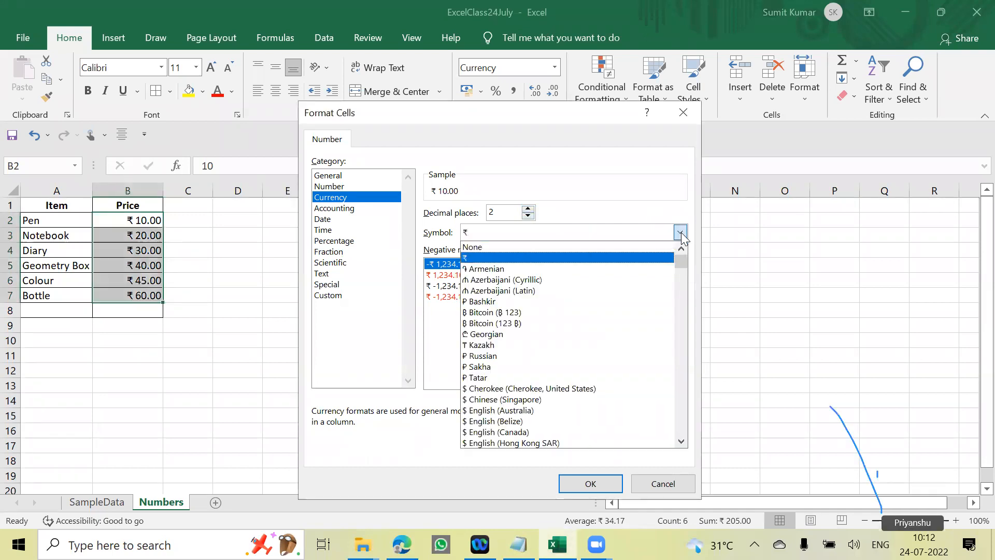
left_click(532, 412)
left_click_drag(553, 113, 588, 66)
left_click(621, 425)
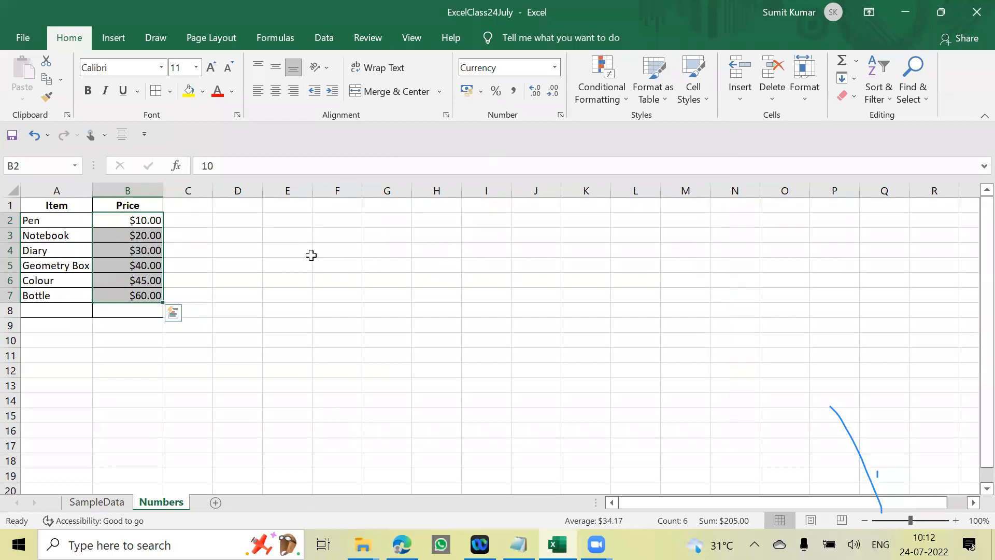
- Apply the ₹ English (India) accounting format to the prices in B2:B7
left_click(481, 92)
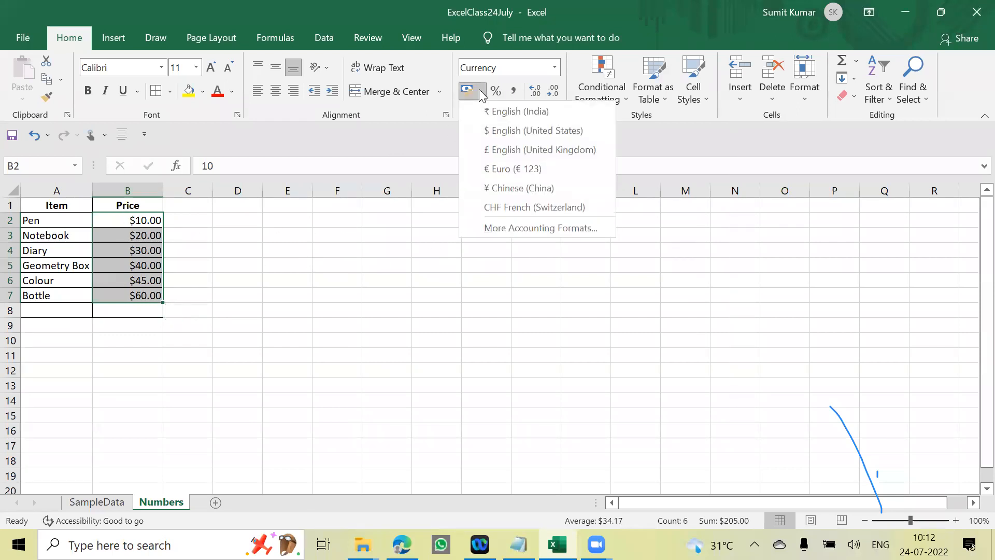
left_click(518, 111)
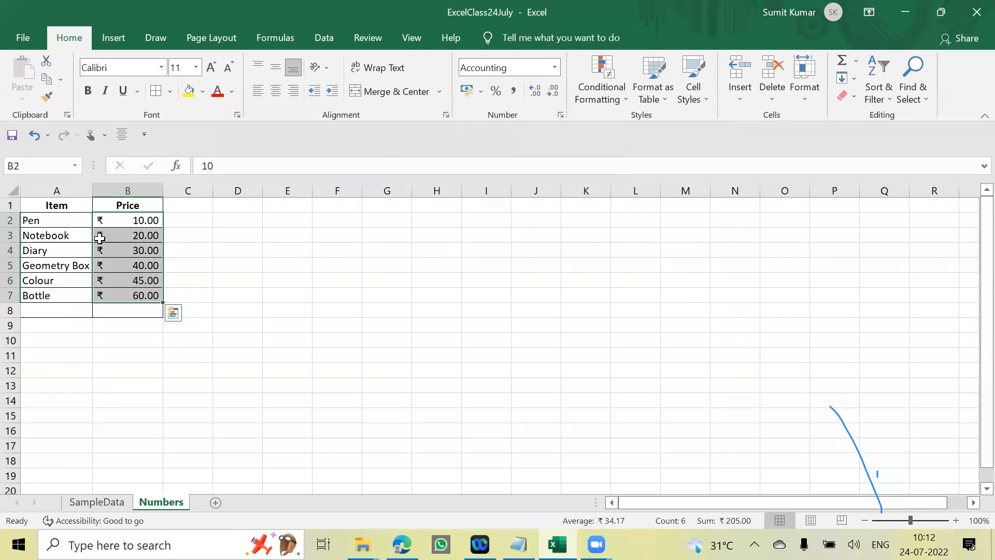
- Switch the prices' accounting symbol to $ English (United States) and fit column B's width to its contents
left_click(483, 94)
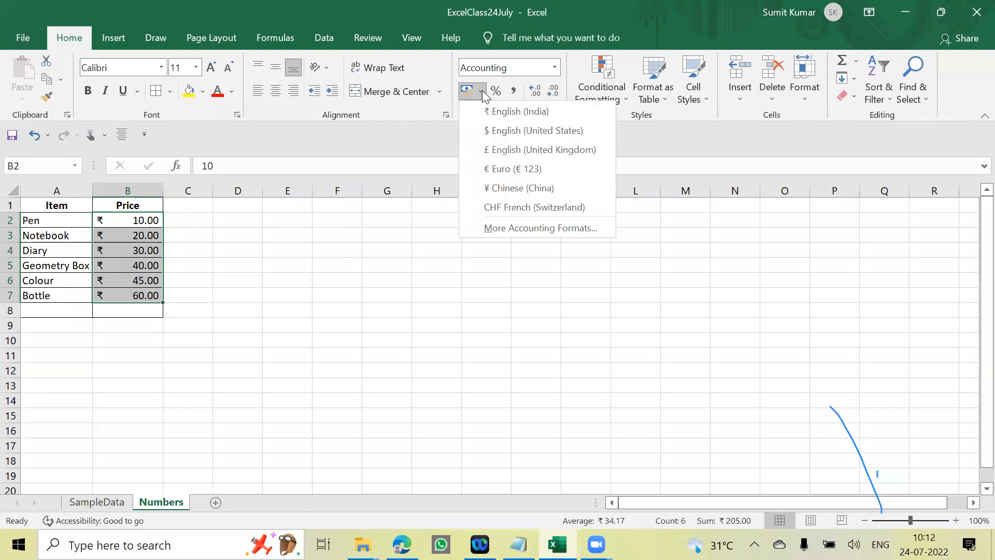
left_click(506, 131)
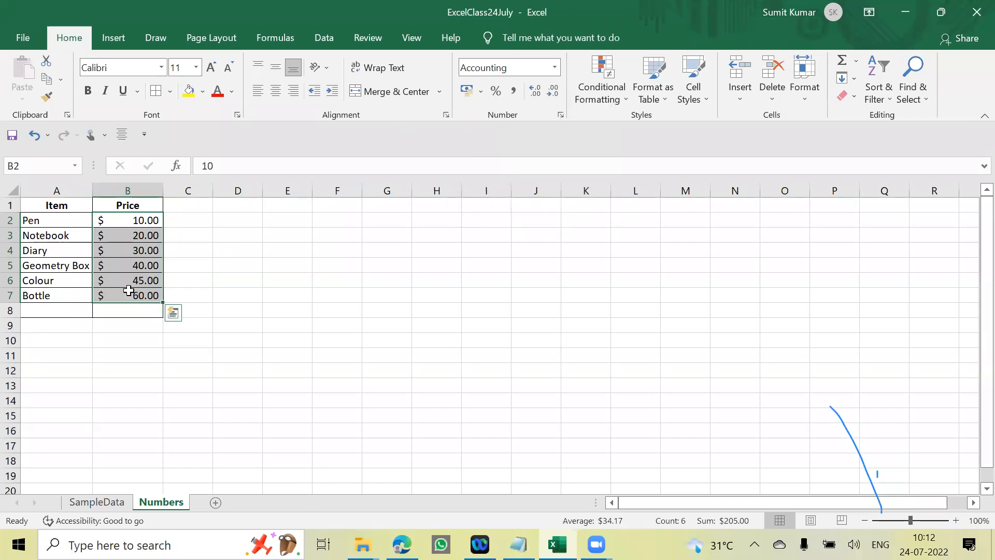
double_click(165, 190)
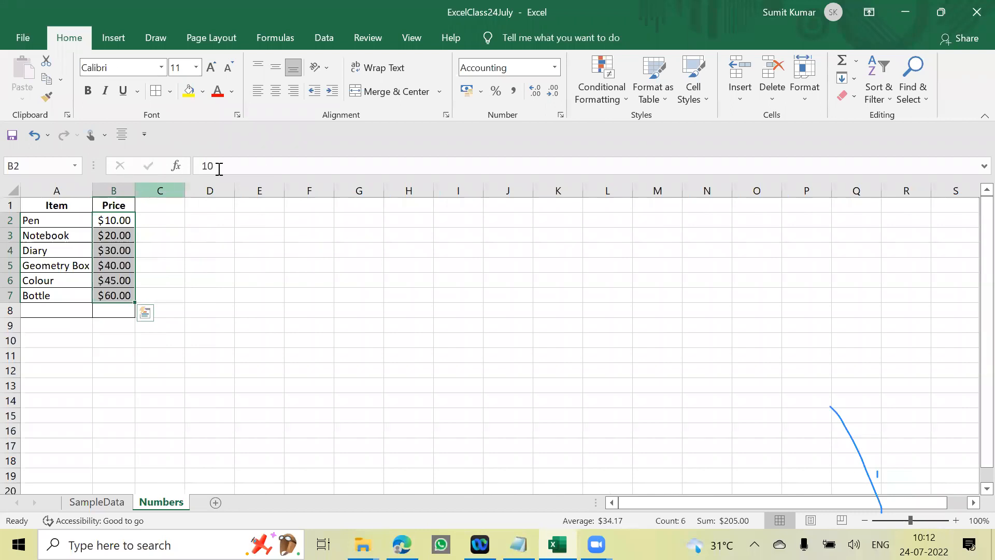
left_click(481, 92)
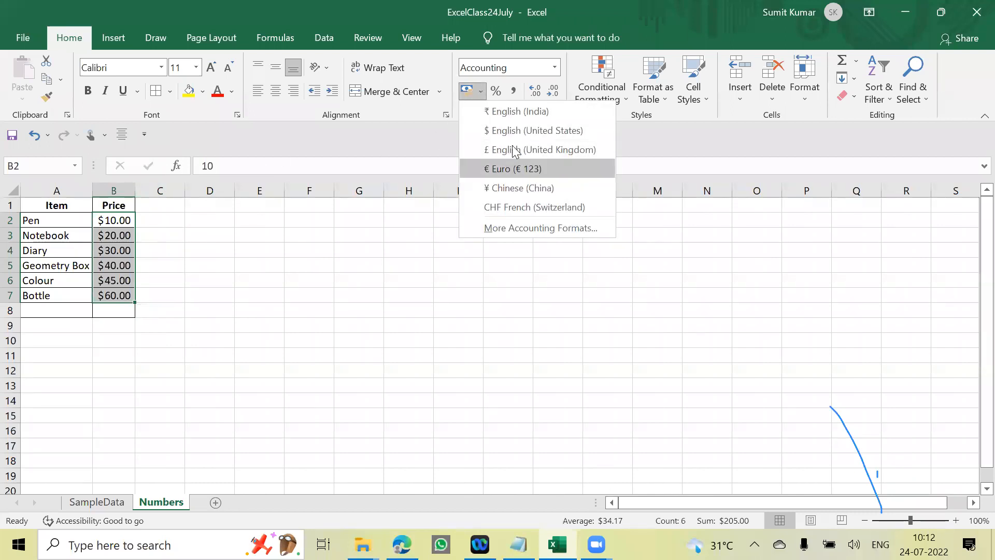
left_click(534, 229)
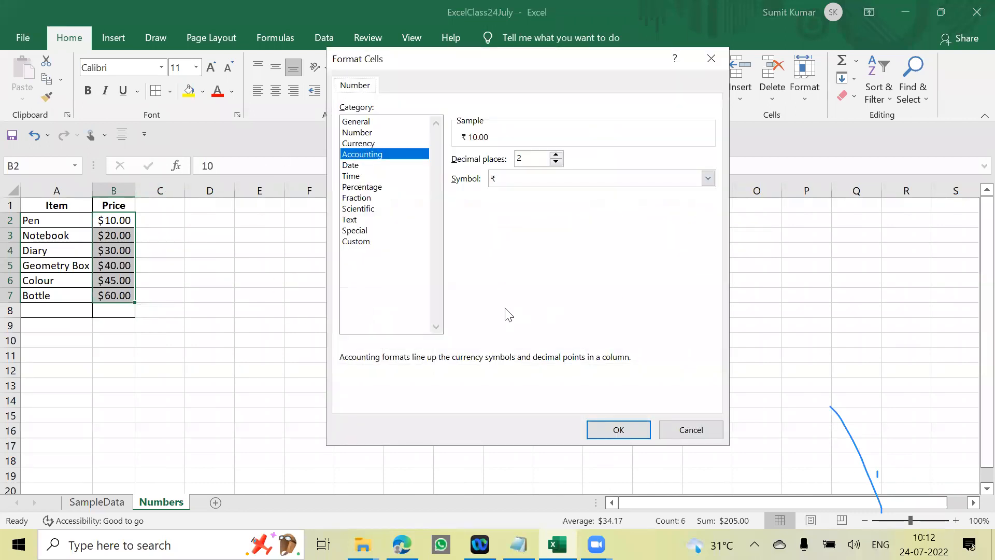
left_click(704, 429)
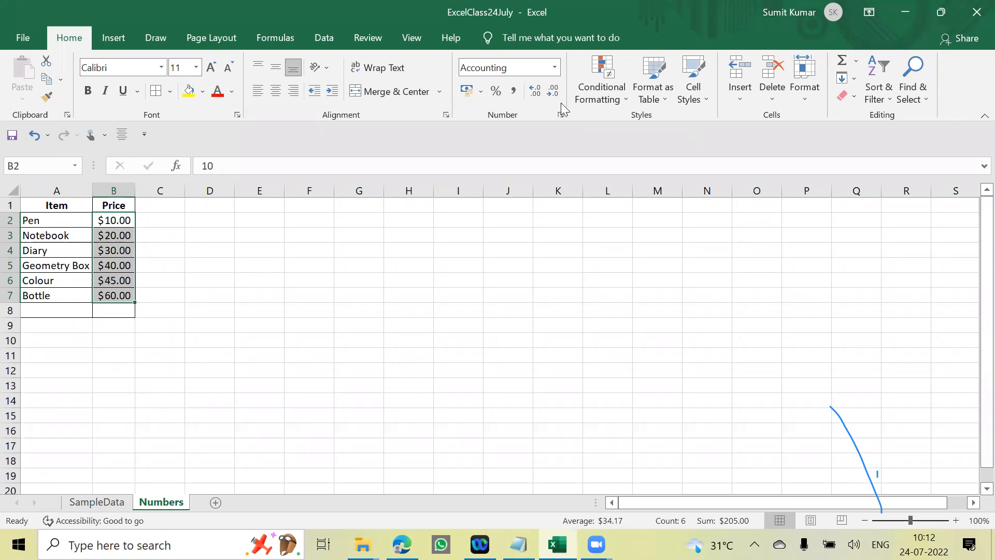
- Increase the decimals of the prices in B2:B7 to three places, then reduce them to one
left_click(536, 91)
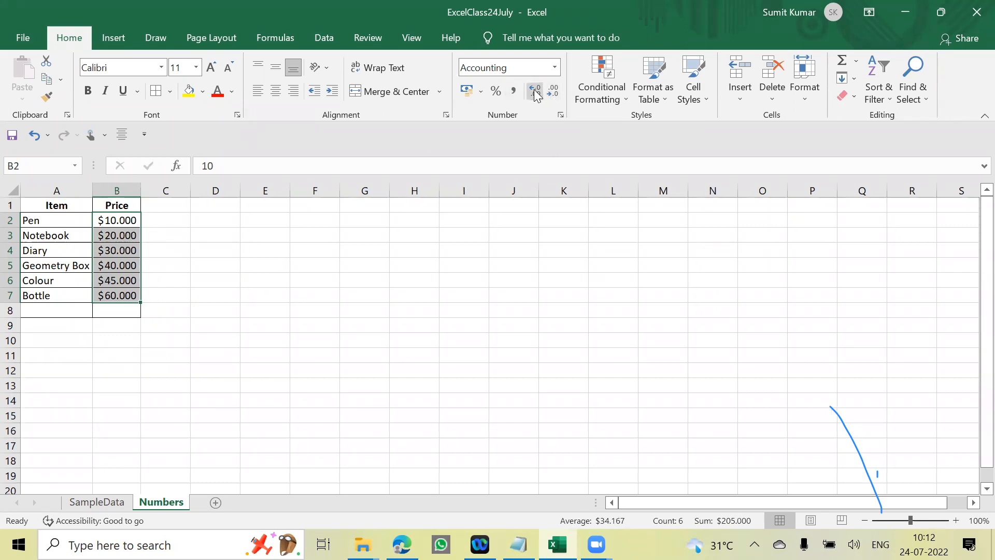
left_click(555, 91)
left_click(554, 91)
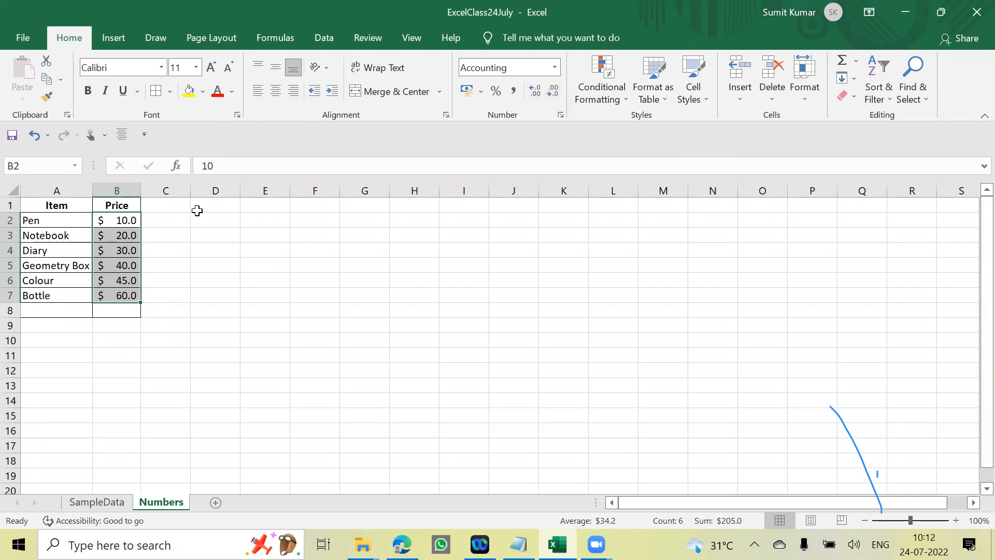
left_click(200, 310)
- Change the Pen price in B2 to 10.50
left_click(125, 221)
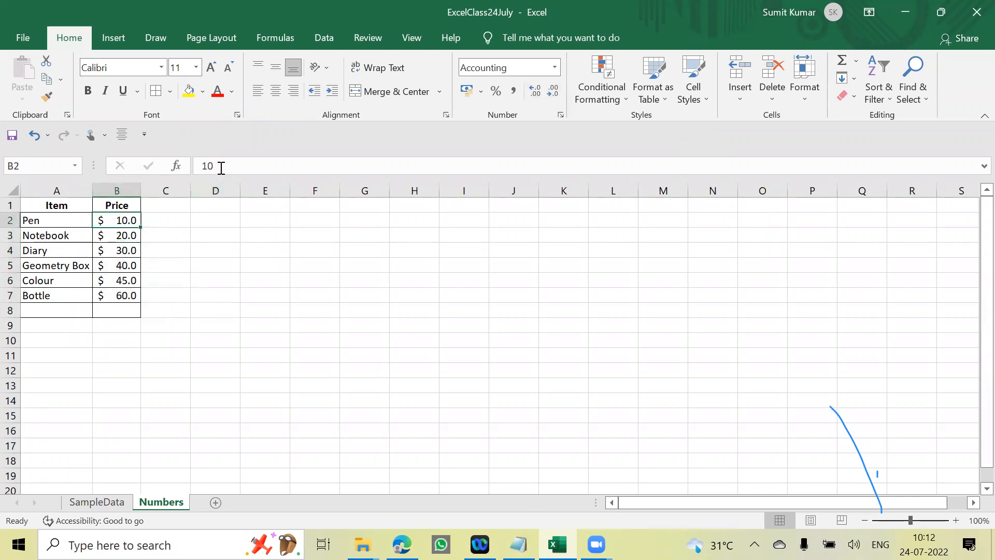
left_click(221, 165)
type(".50")
key("Return")
key("Up")
left_click(180, 281)
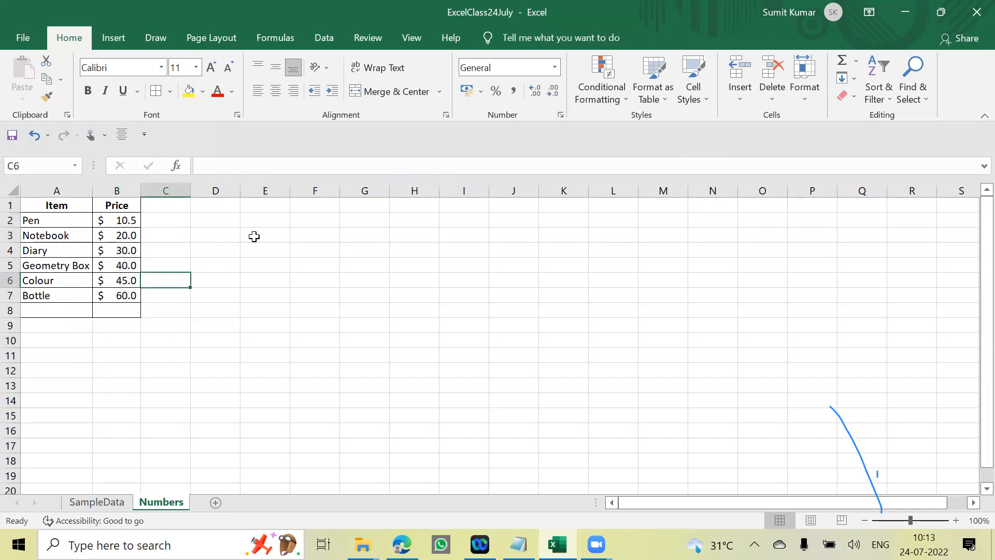
left_click(101, 203)
left_click(75, 207)
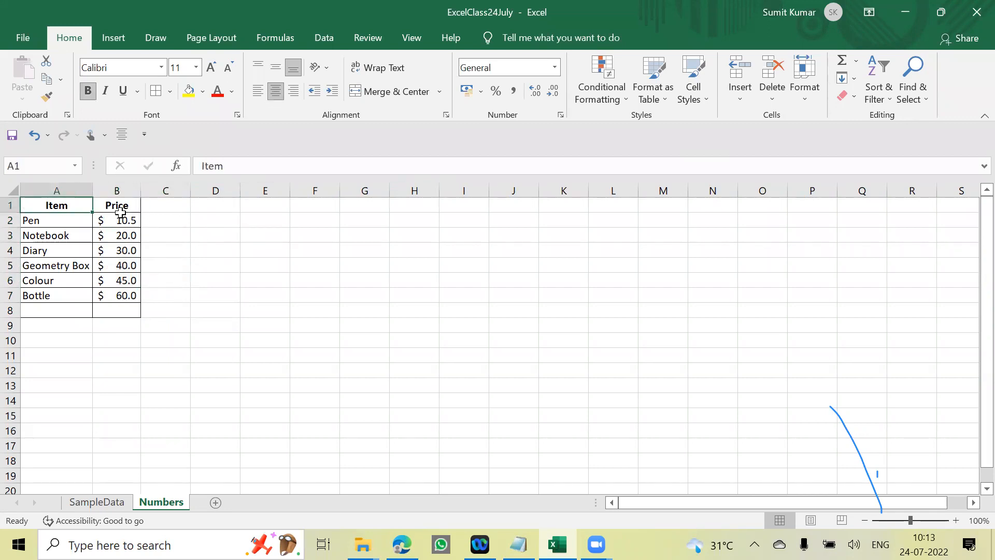
left_click_drag(75, 206, 136, 297)
left_click(192, 233)
left_click(61, 208)
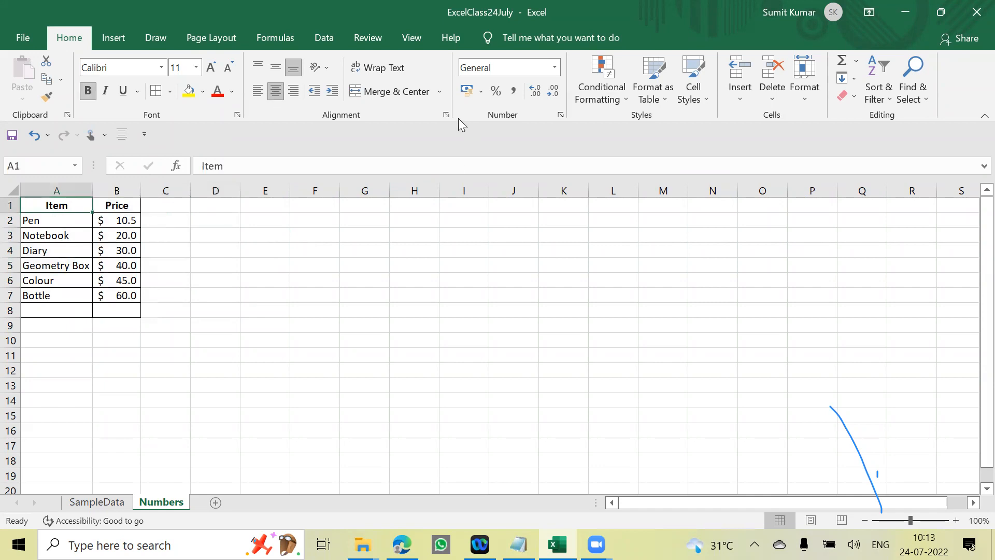
left_click(555, 67)
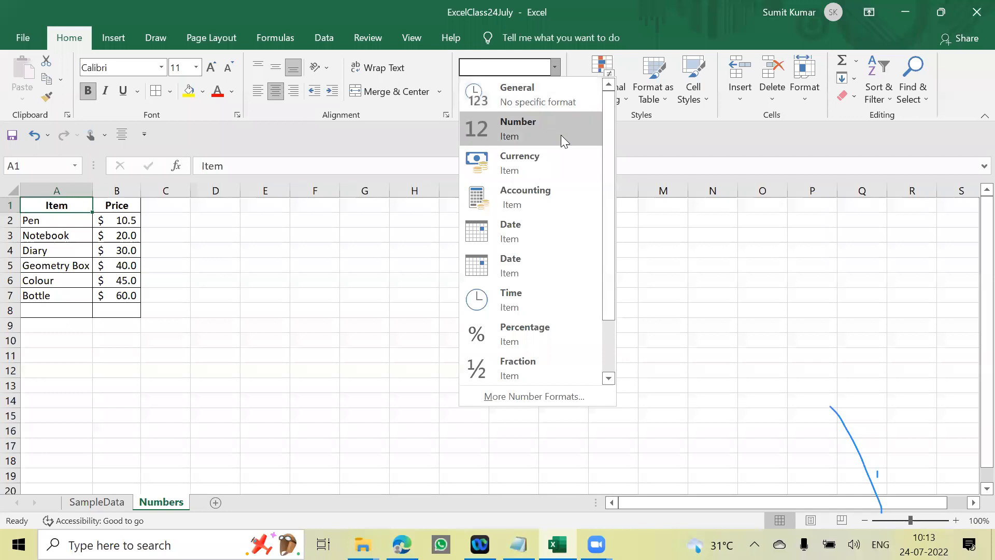
left_click(240, 270)
left_click_drag(49, 213, 128, 223)
left_click(529, 315)
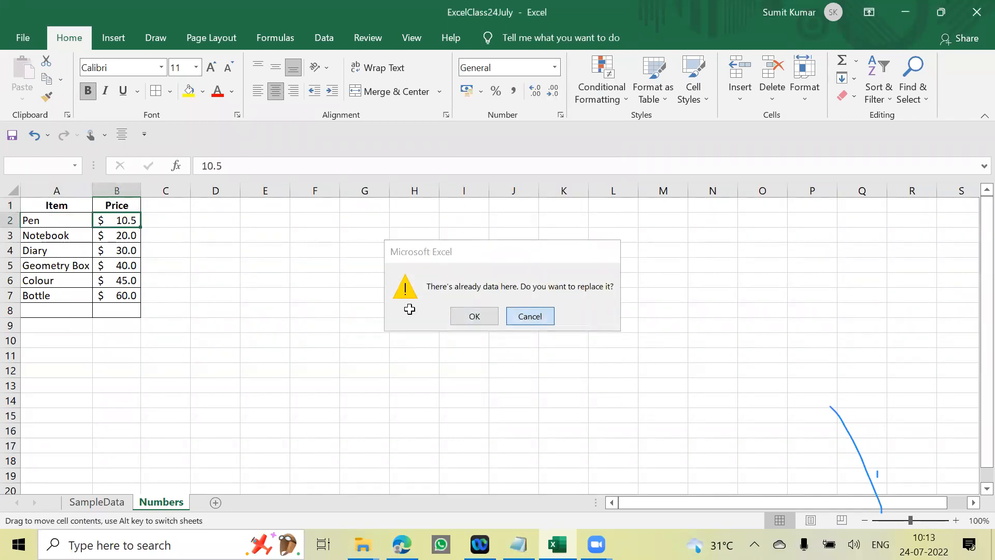
- Apply the Accounting number format to the whole item and price table in A1:B7
left_click_drag(52, 205, 127, 297)
left_click(555, 68)
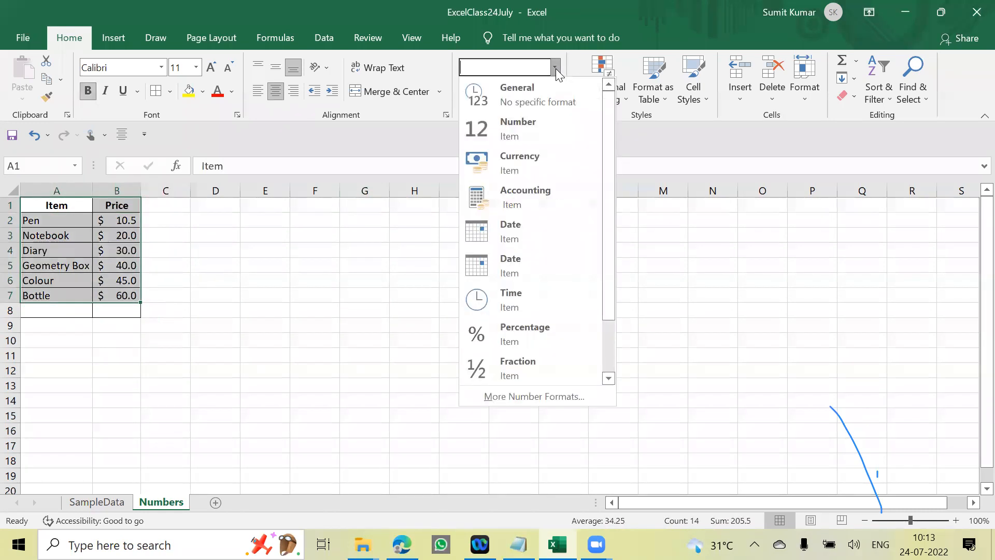
left_click(543, 198)
left_click(551, 203)
left_click(322, 254)
left_click_drag(45, 205, 127, 297)
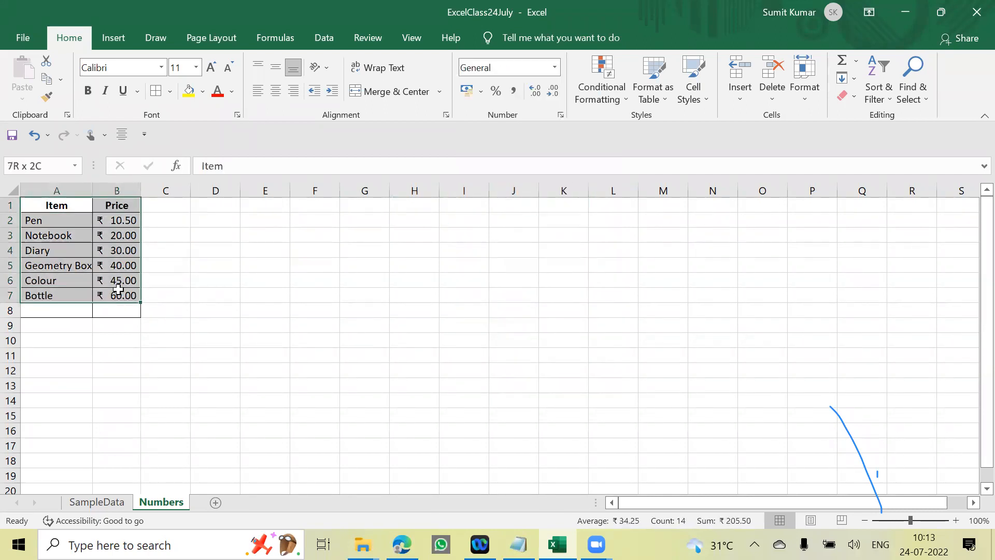
left_click(554, 68)
key("Escape")
- Set the number format of the prices in B2:B7 back to General
left_click(128, 213)
left_click_drag(128, 213, 125, 295)
left_click(554, 67)
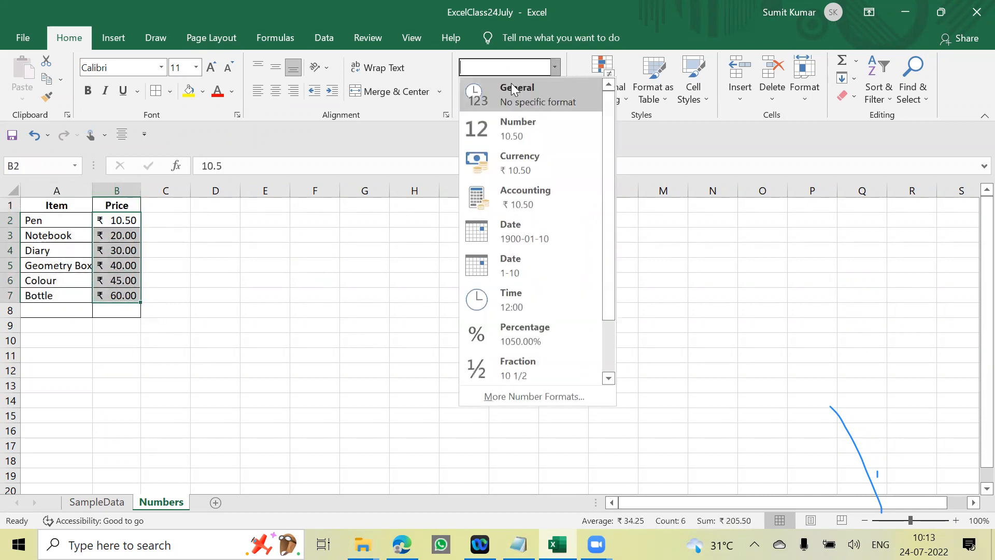
left_click(513, 89)
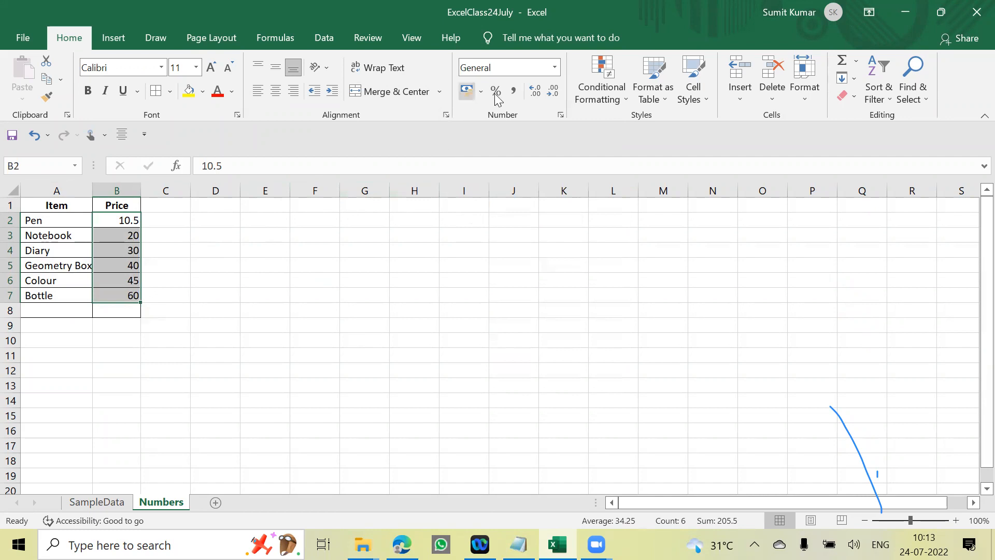
- Format the prices in B2:B7 as Accounting and switch their symbol to $ English (United States)
left_click(554, 68)
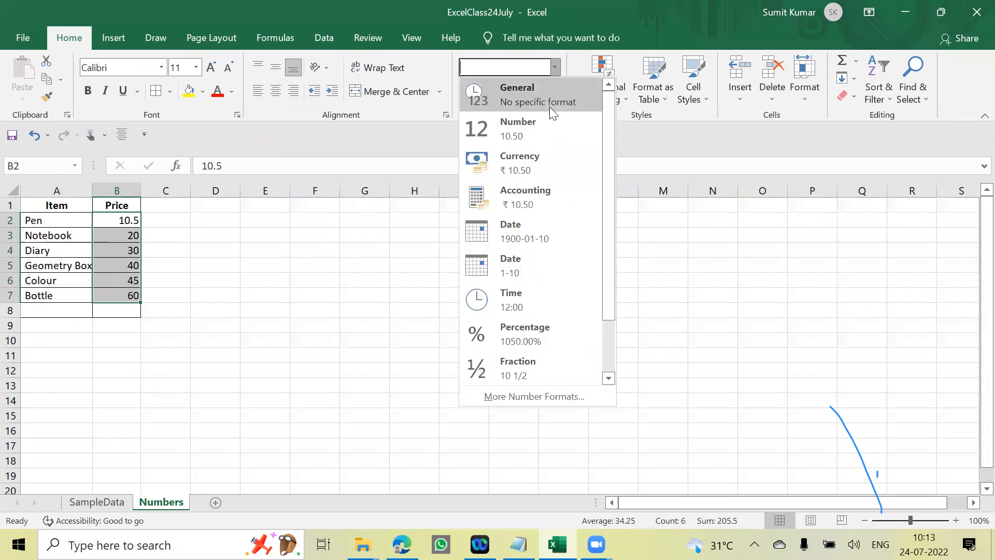
left_click(543, 200)
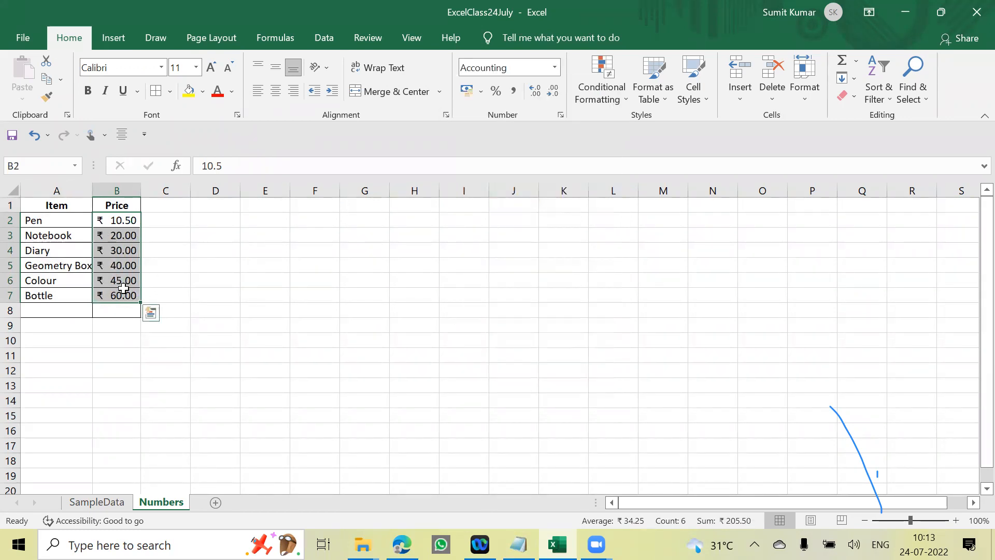
left_click(480, 91)
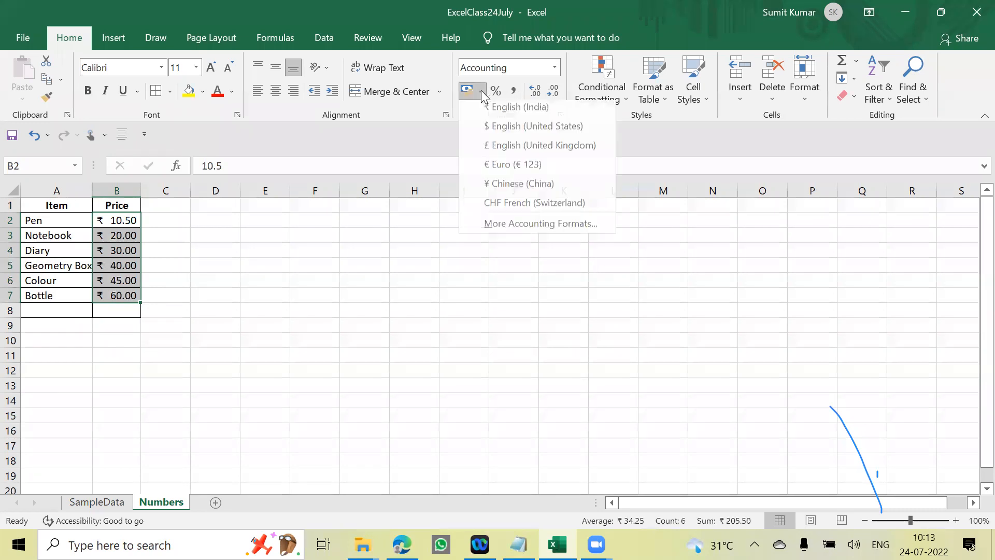
left_click(512, 130)
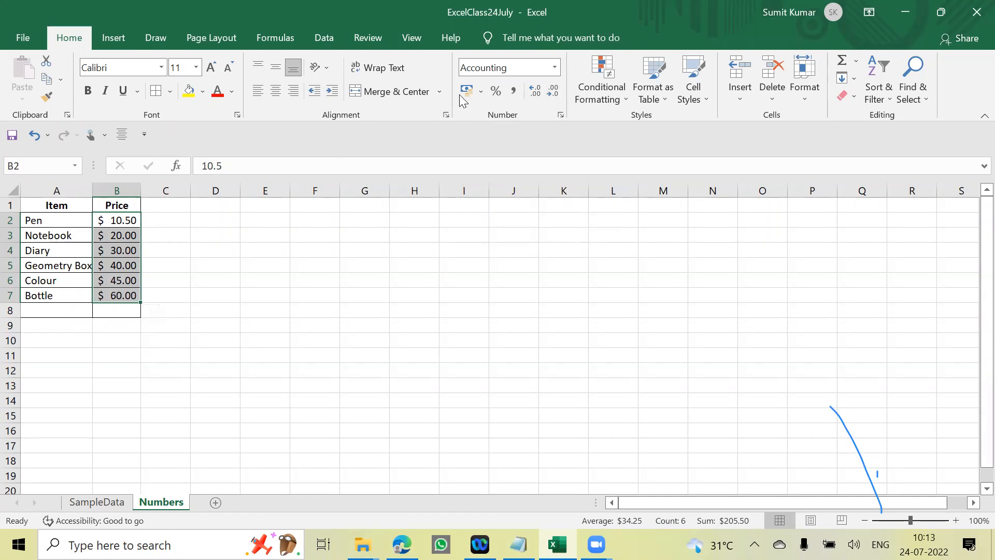
- Extend the Pen price in B2 to 1063656645.5 while keeping its dollar Accounting format
left_click(216, 239)
left_click(119, 220)
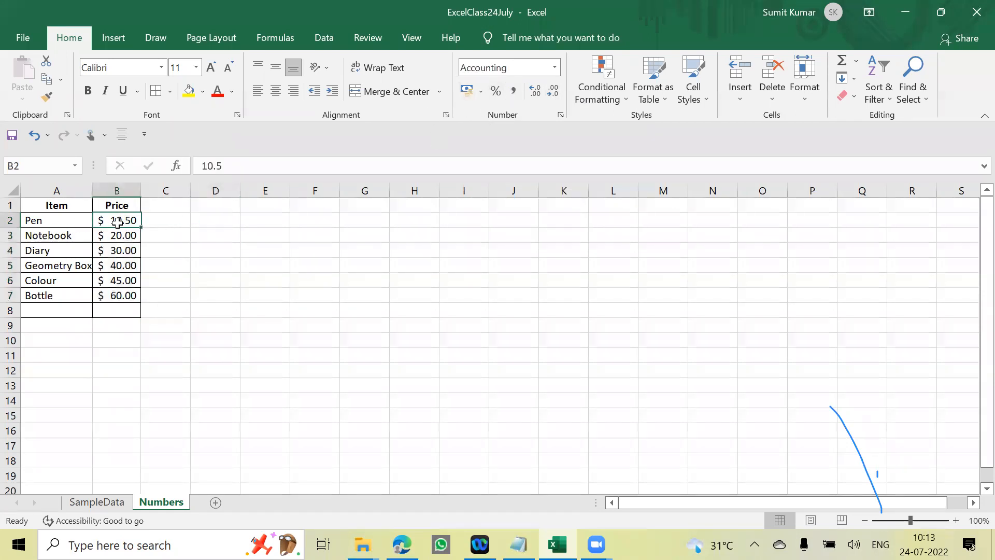
left_click(216, 165)
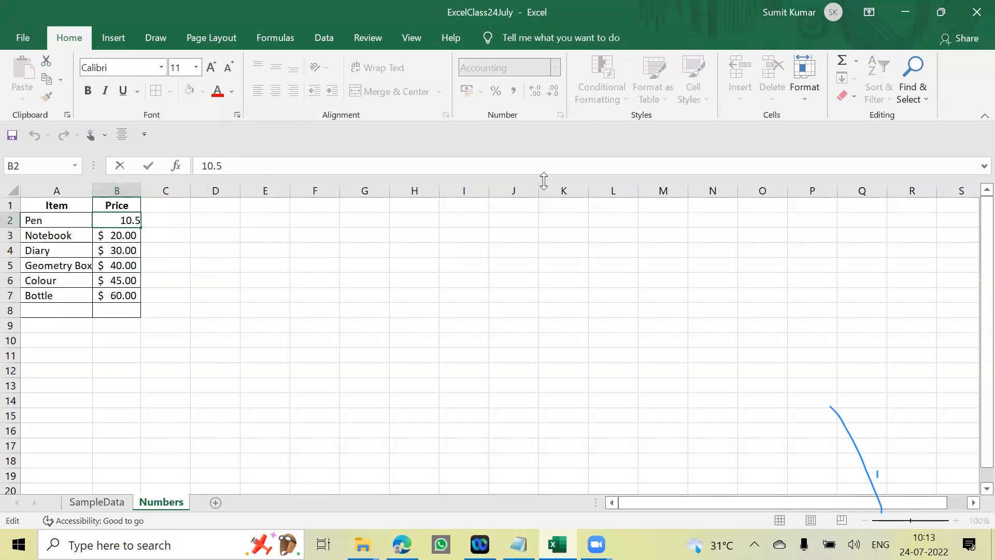
type("63656645")
left_click(242, 326)
left_click(156, 234)
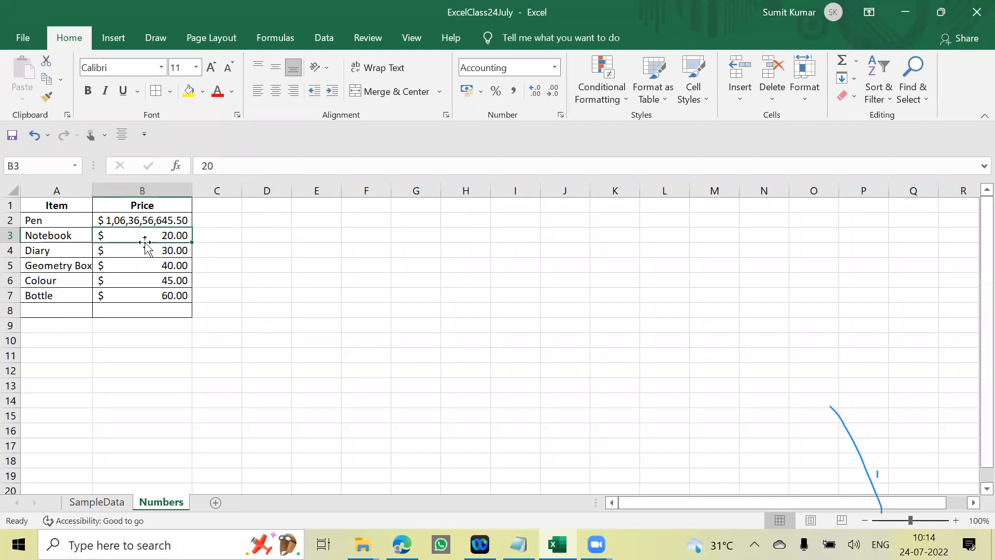
left_click(284, 250)
left_click(149, 224)
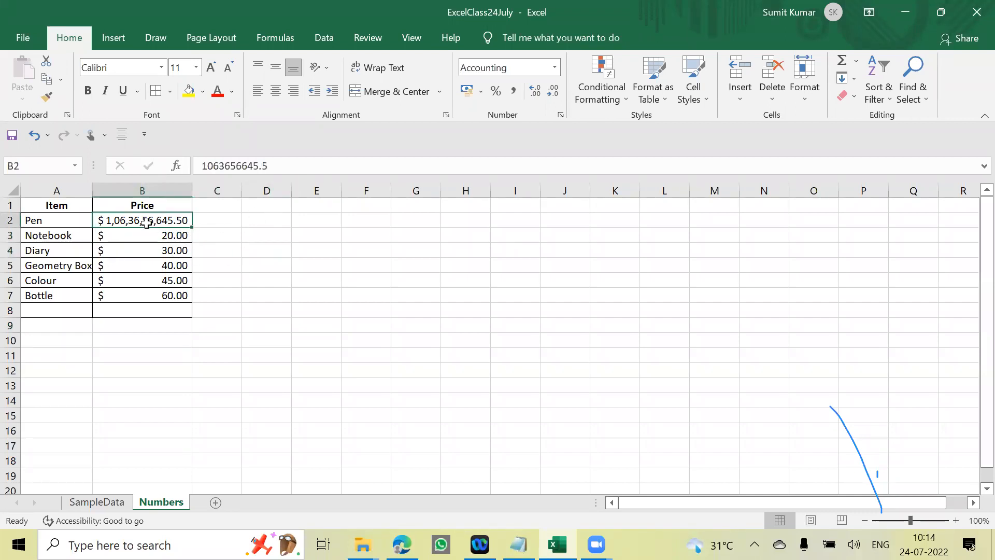
- Clear all the prices in B2:B7
left_click_drag(147, 219, 171, 295)
key("Delete")
left_click(257, 255)
- Apply the Number format to the empty price cells B2:B8
left_click(145, 220)
left_click(555, 69)
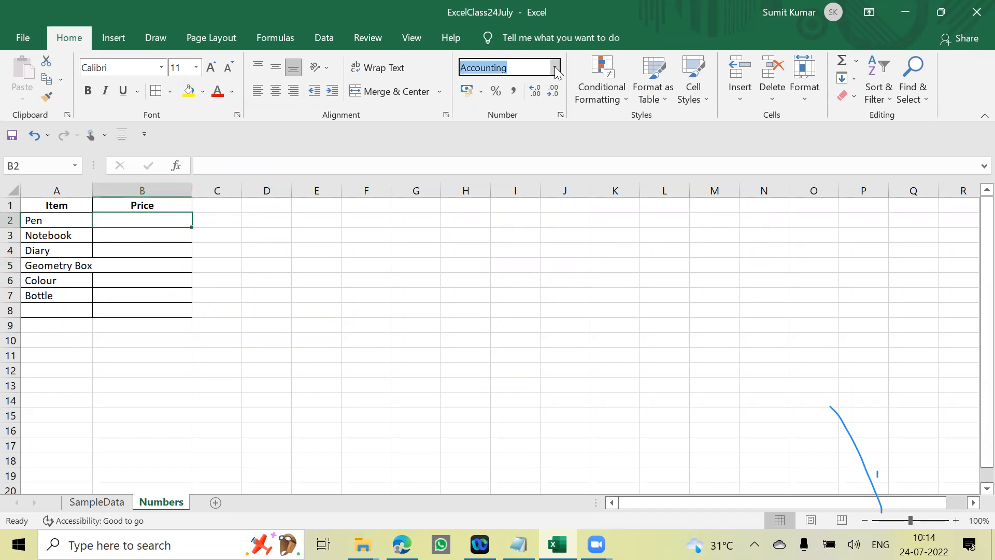
left_click_drag(140, 221, 151, 310)
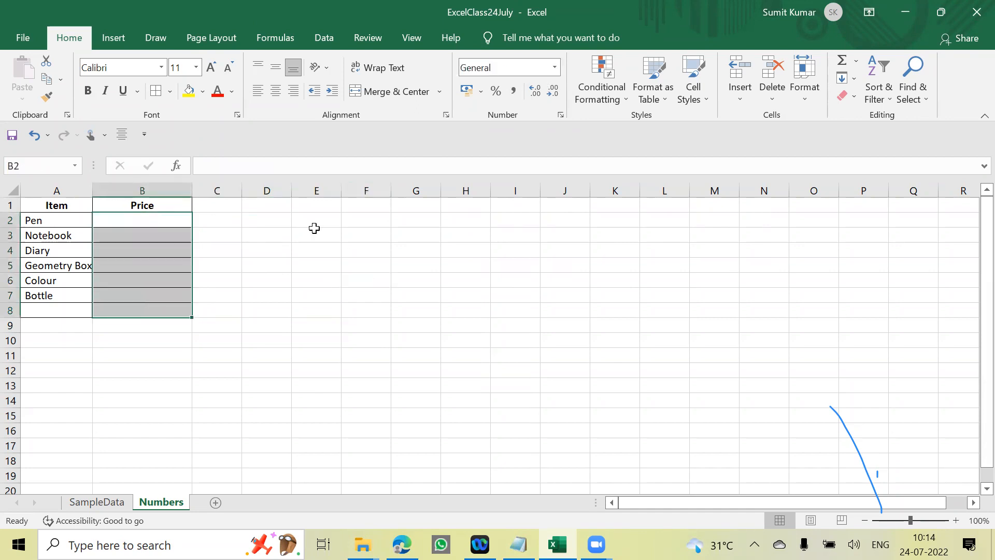
left_click(555, 68)
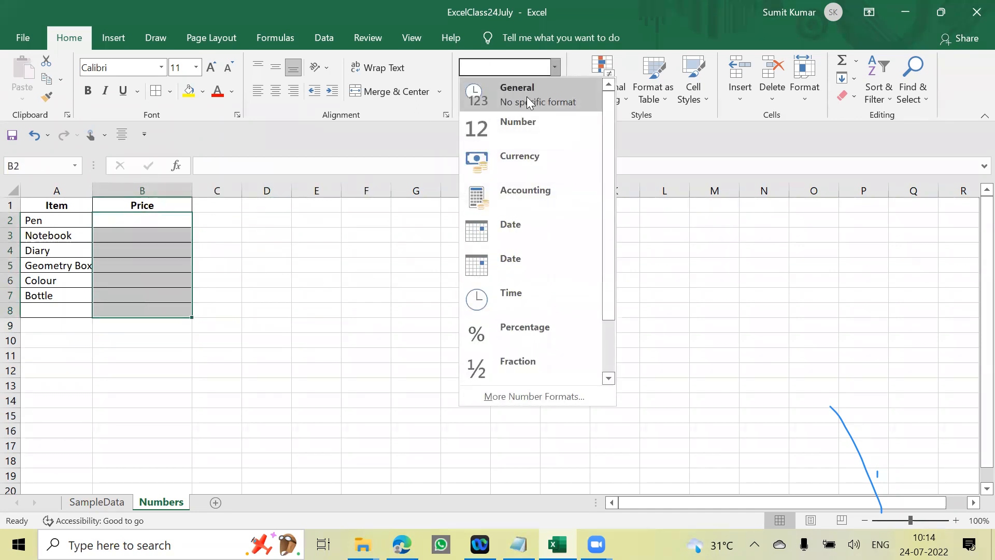
left_click(533, 122)
left_click(244, 245)
- Enter the prices 10000 for Pen, 20984876 for Notebook and 235656 for Diary in B2:B4
left_click(168, 220)
type("10000")
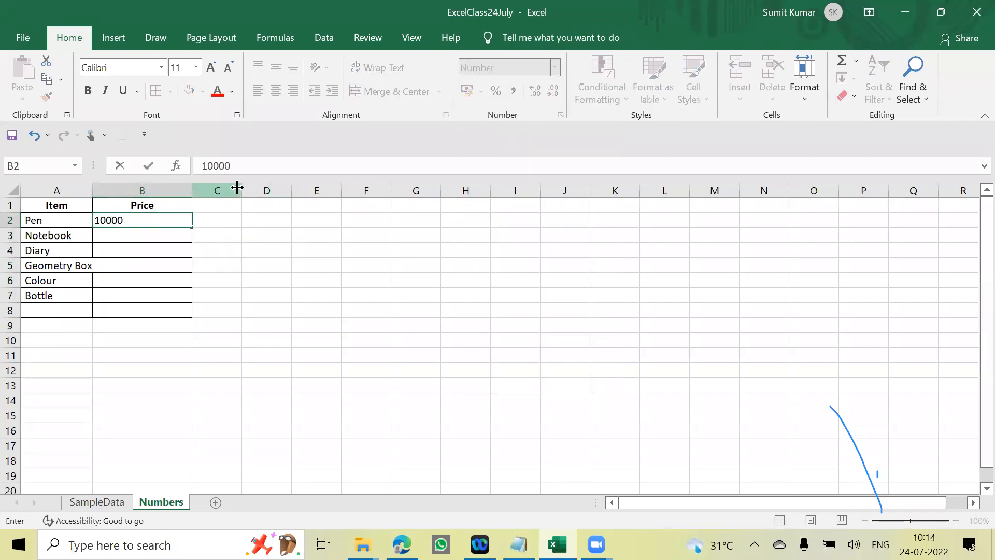
key("Return")
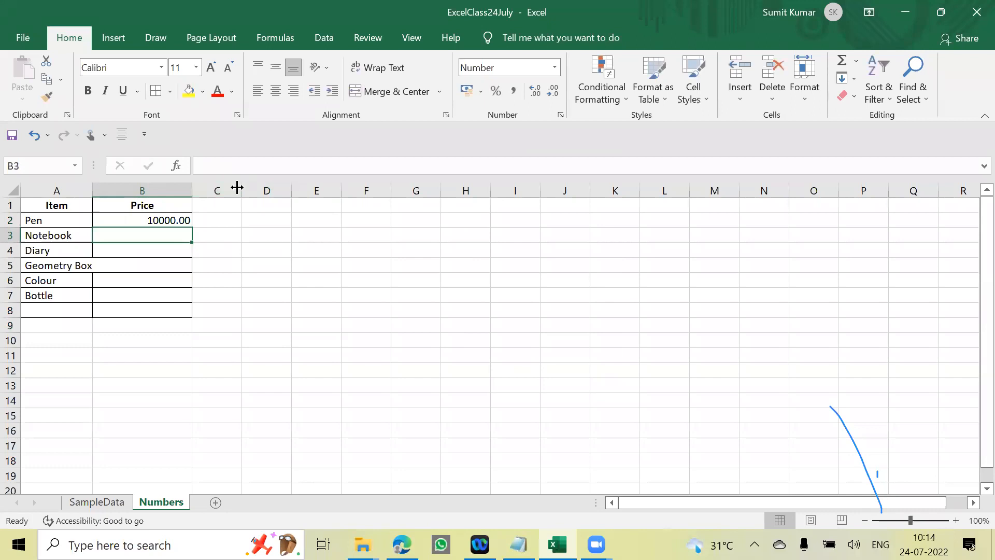
type("20984876")
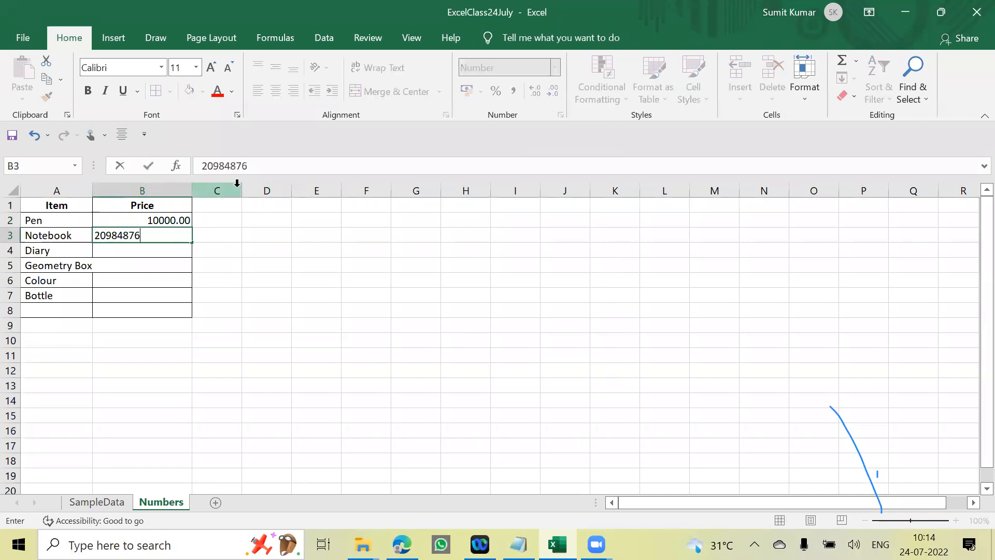
key("Return")
type("235656")
key("Return")
- Enter the prices 2356666 for Geometry Box, 34000 for Colour and 347888 for Bottle in B5:B7
type("235")
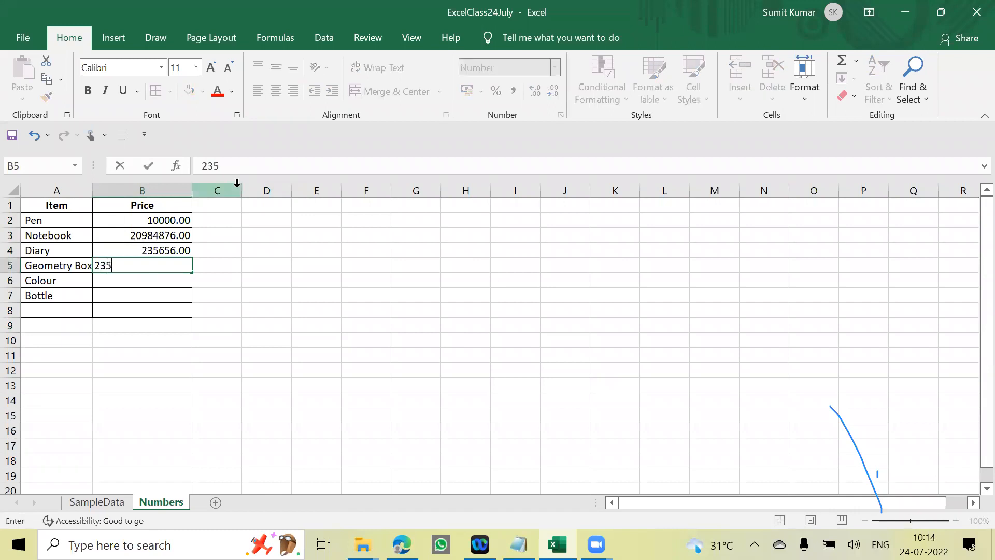
key("Return")
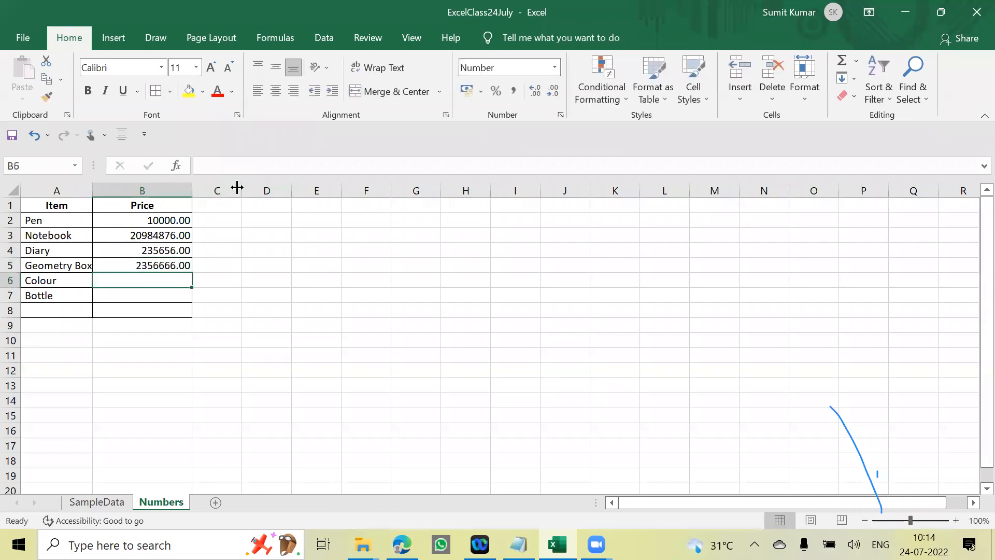
type("34000")
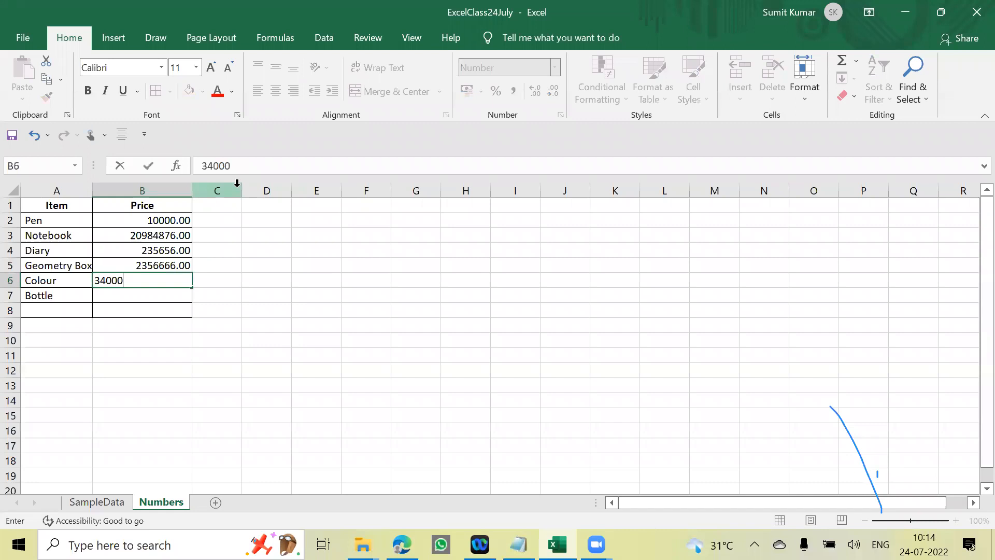
key("Return")
type("34788")
key("Return")
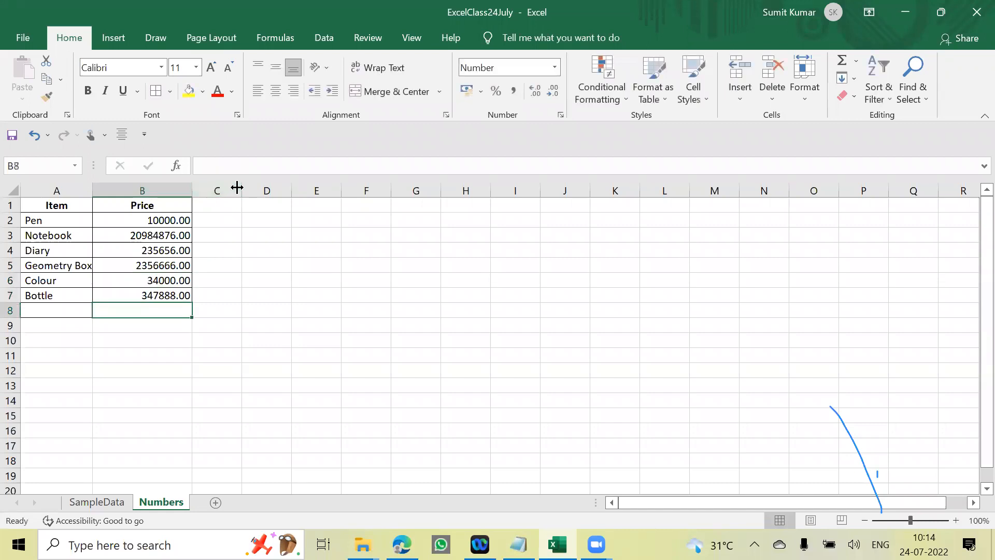
left_click(366, 280)
left_click_drag(162, 220, 152, 296)
left_click(309, 282)
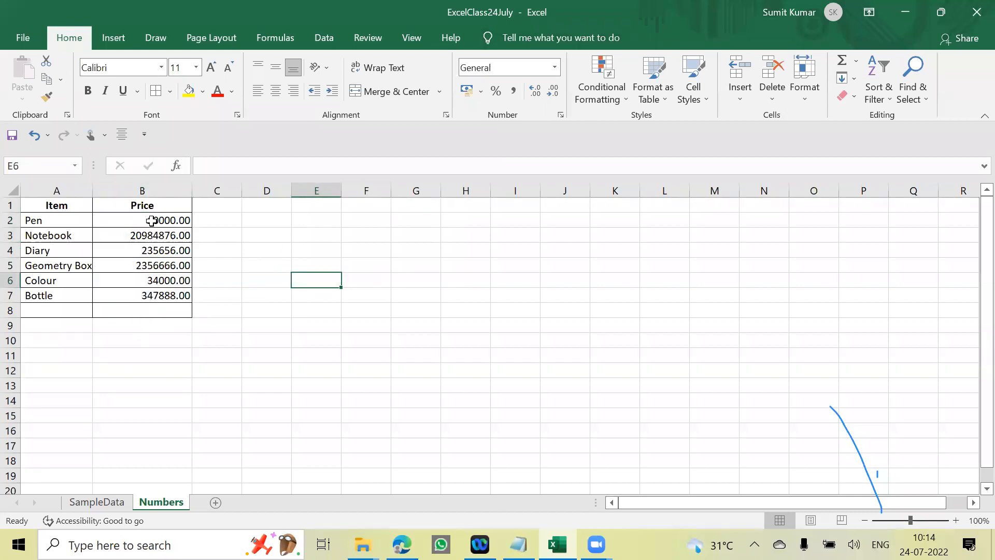
left_click(245, 233)
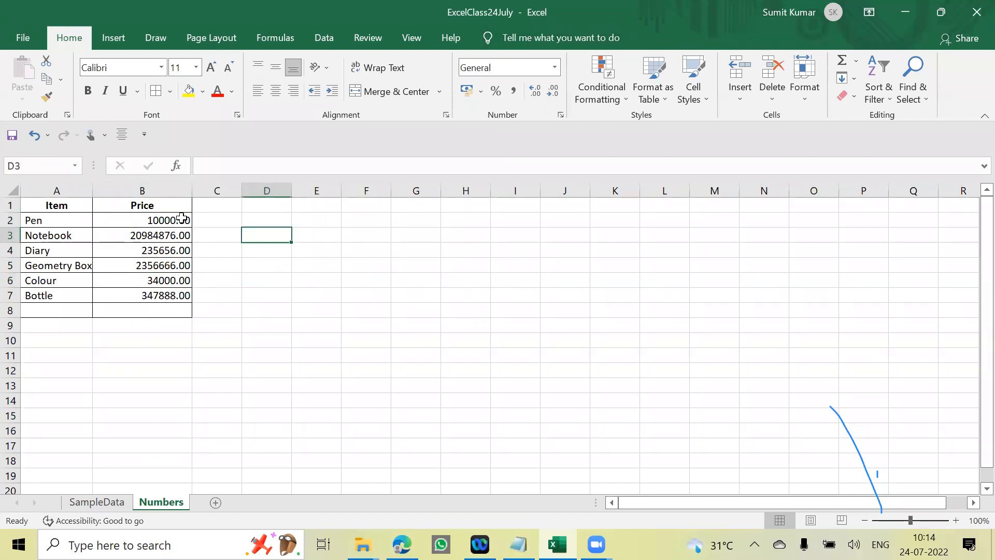
left_click(171, 207)
left_click(236, 268)
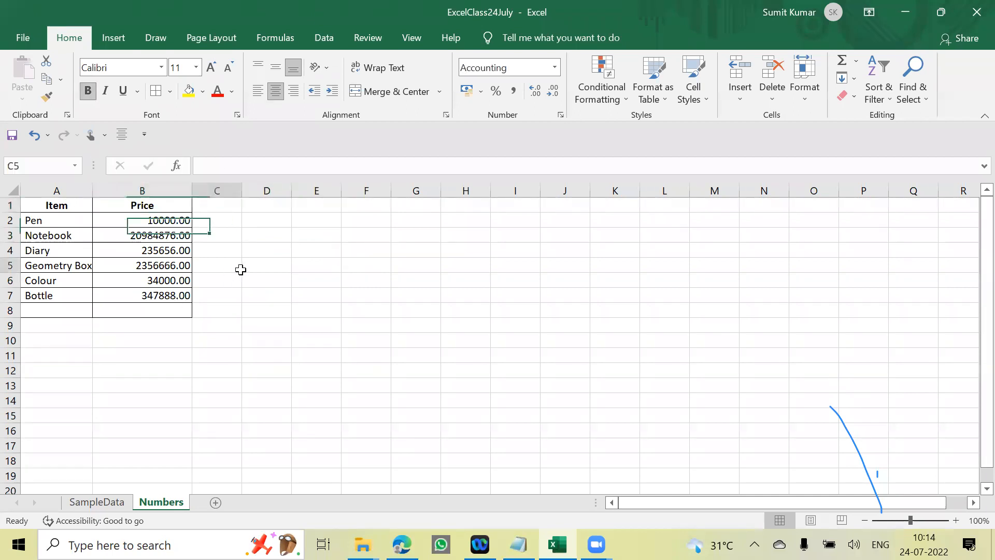
left_click(171, 206)
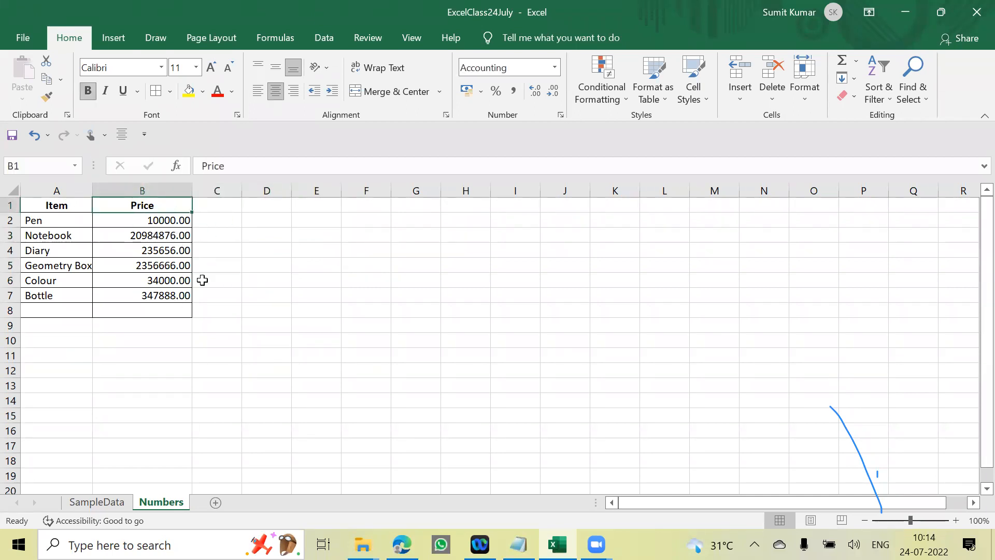
- Try the Comma Style on the prices in B2:B7 and undo it
left_click_drag(170, 216, 177, 291)
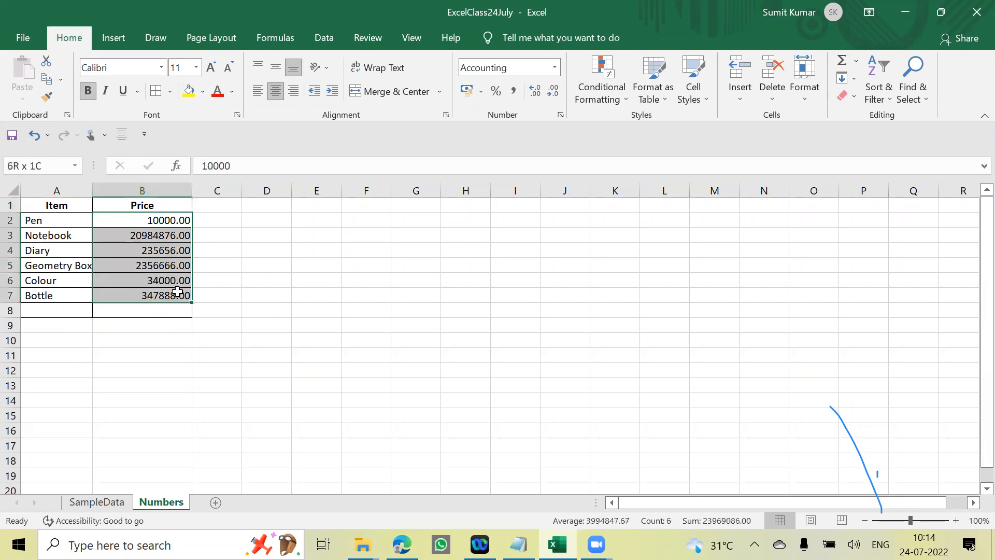
left_click(514, 93)
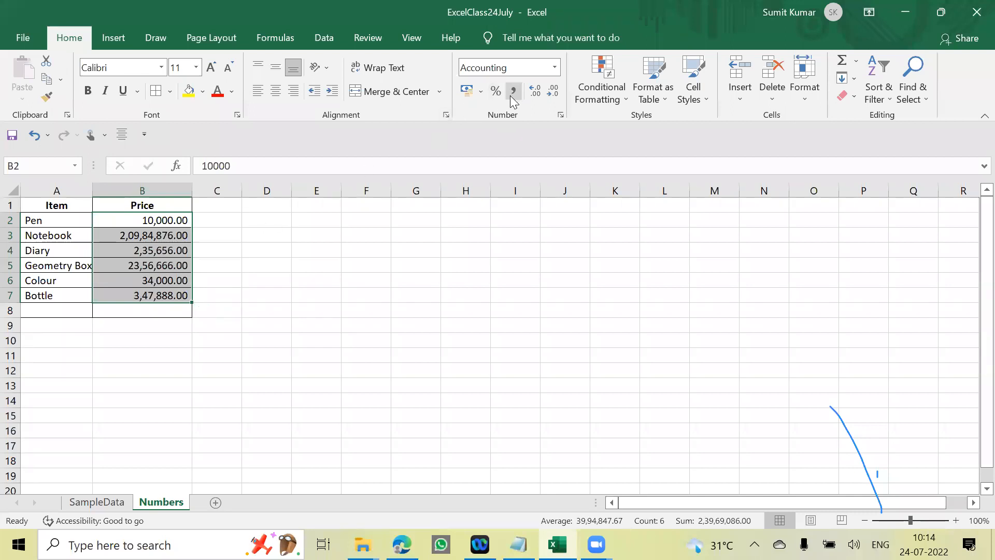
left_click(373, 327)
key("ctrl+z")
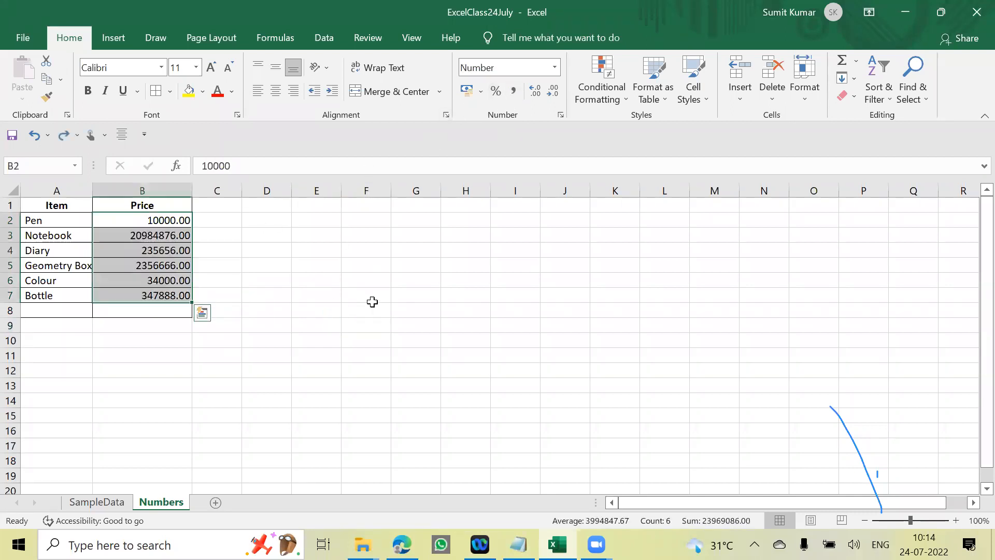
- Try adding a thousands comma by hand to the Pen price in B2, entering it as 10,000
left_click(405, 296)
left_click(170, 218)
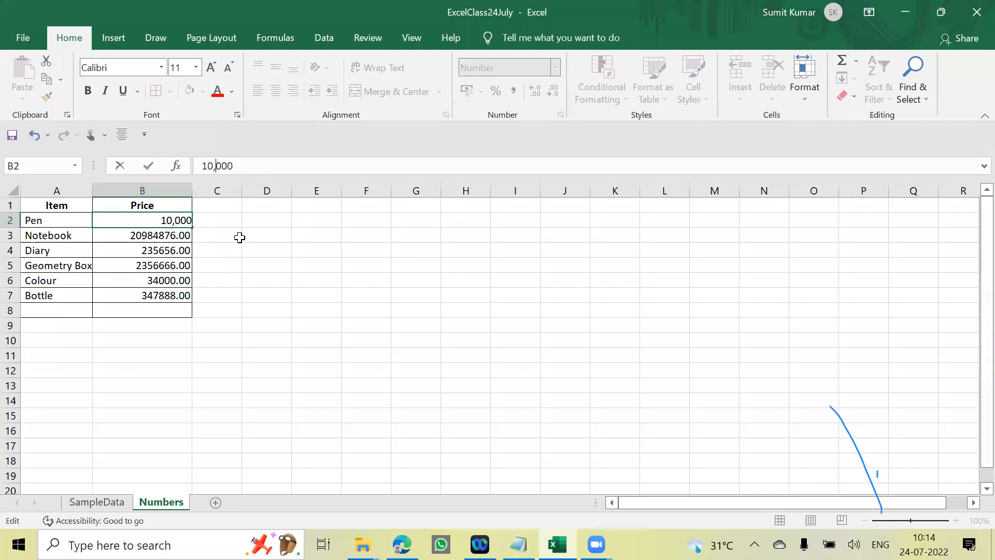
left_click(310, 307)
left_click(177, 219)
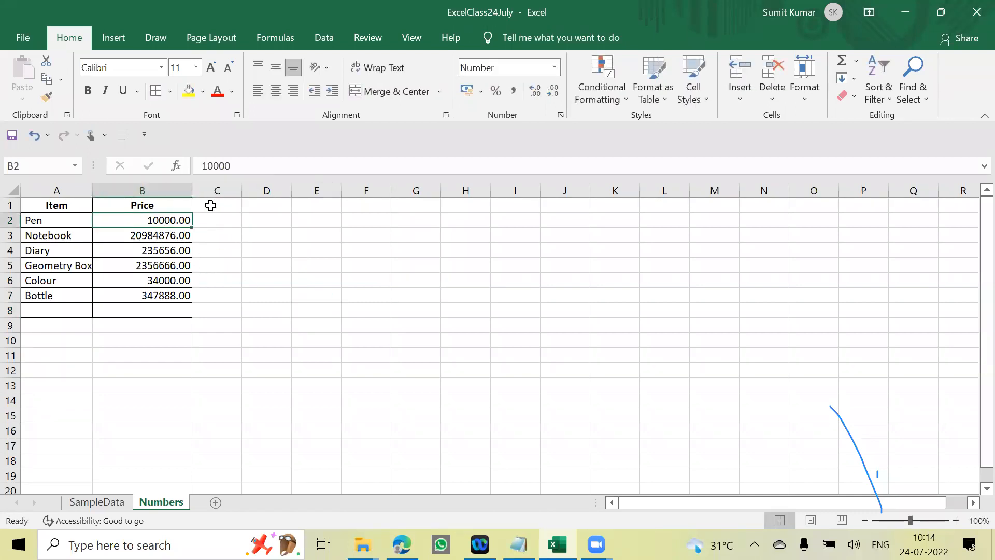
left_click(258, 244)
- Apply the Comma Style to the Price column in B1:B7
left_click_drag(167, 204, 178, 295)
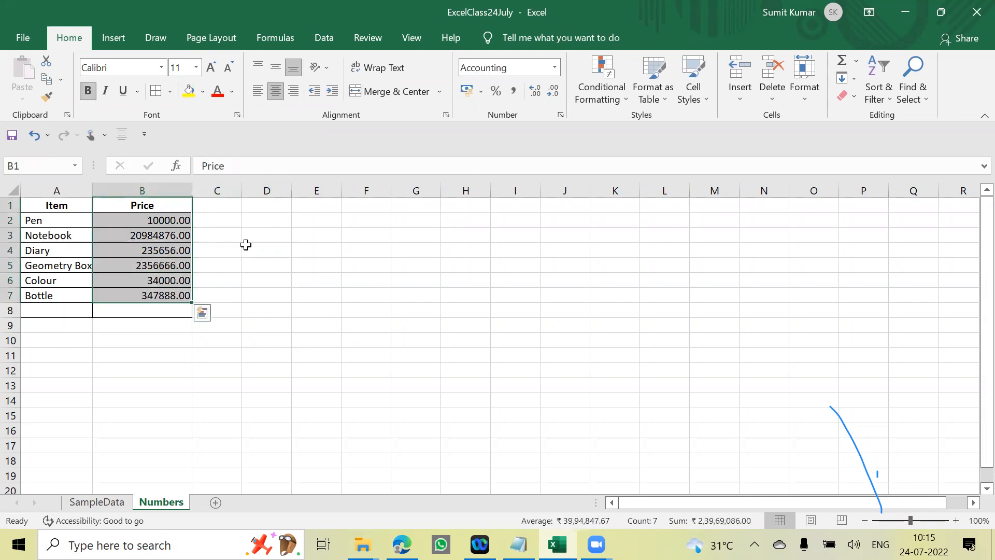
left_click(513, 92)
left_click(409, 259)
left_click_drag(156, 220, 181, 297)
left_click(266, 293)
left_click_drag(162, 218, 176, 325)
left_click_drag(465, 326, 465, 310)
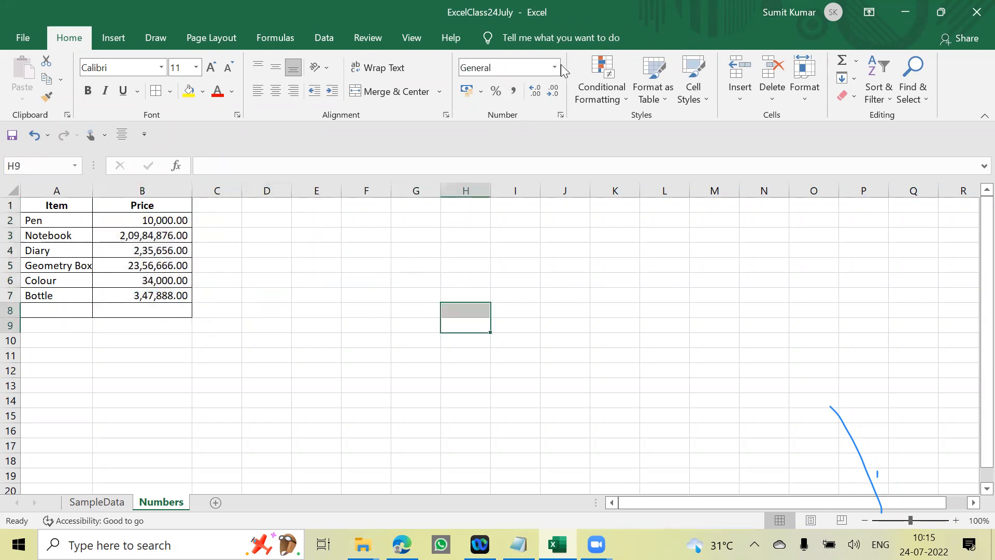
left_click(481, 93)
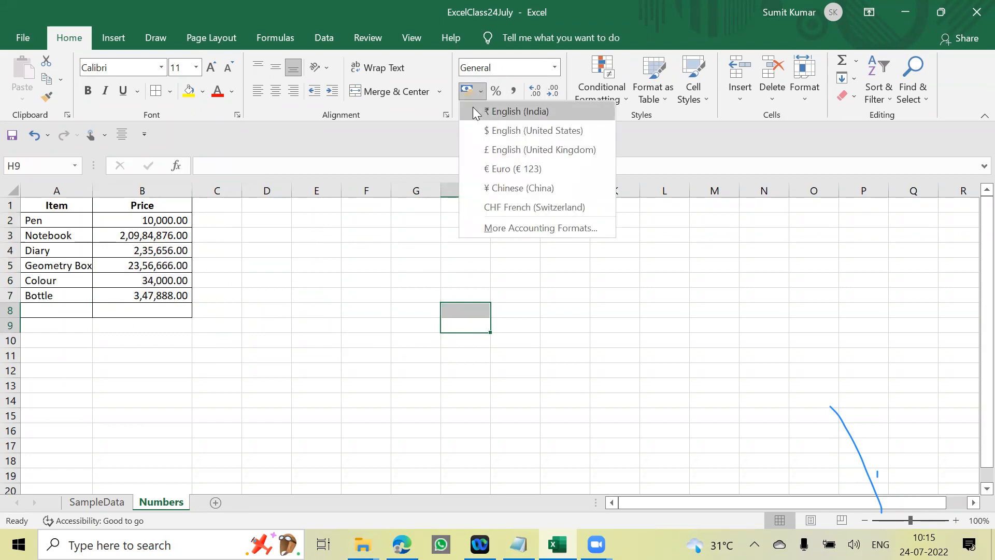
left_click(395, 274)
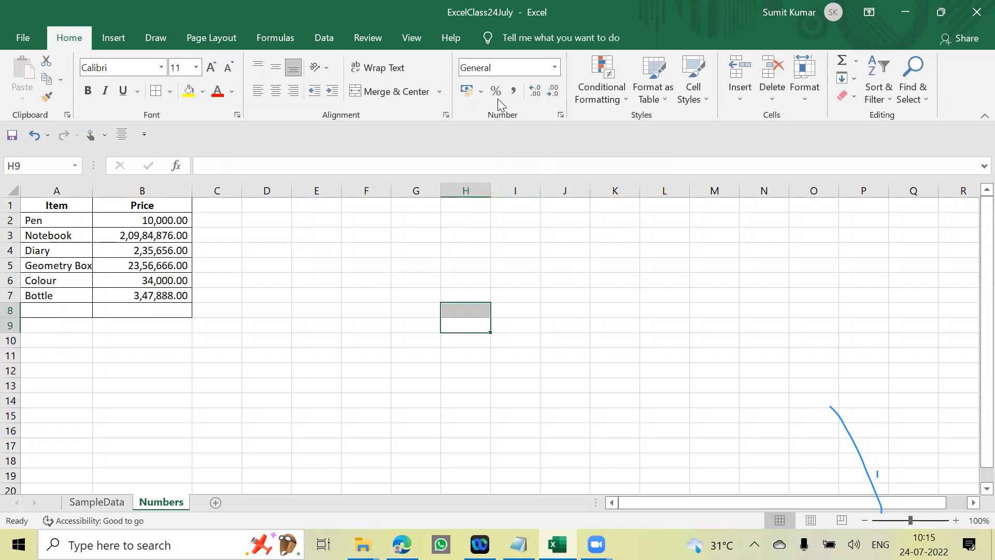
left_click(557, 70)
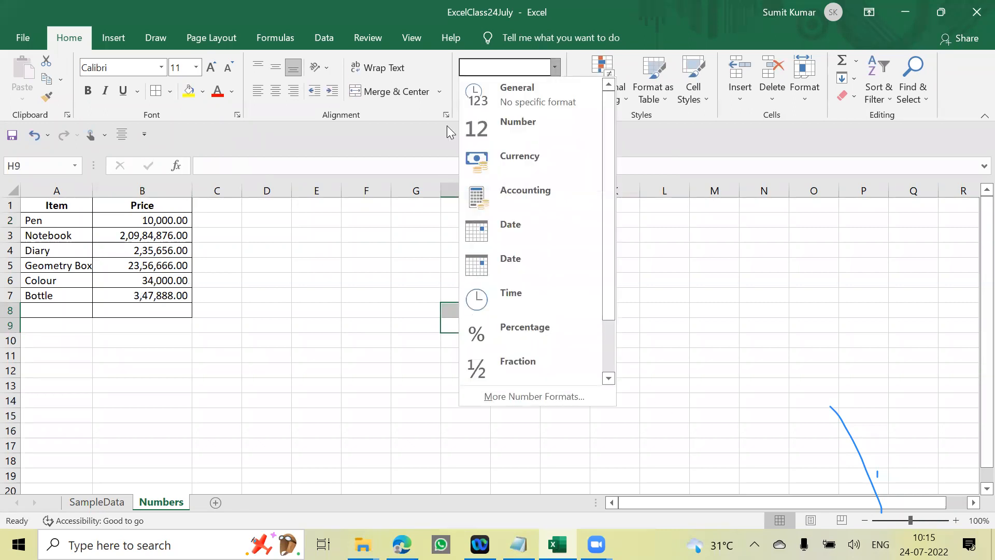
left_click(284, 310)
- Apply the Accounting number format to the item and price cells A1:B7 so the prices carry the ₹ symbol
left_click_drag(63, 209, 184, 295)
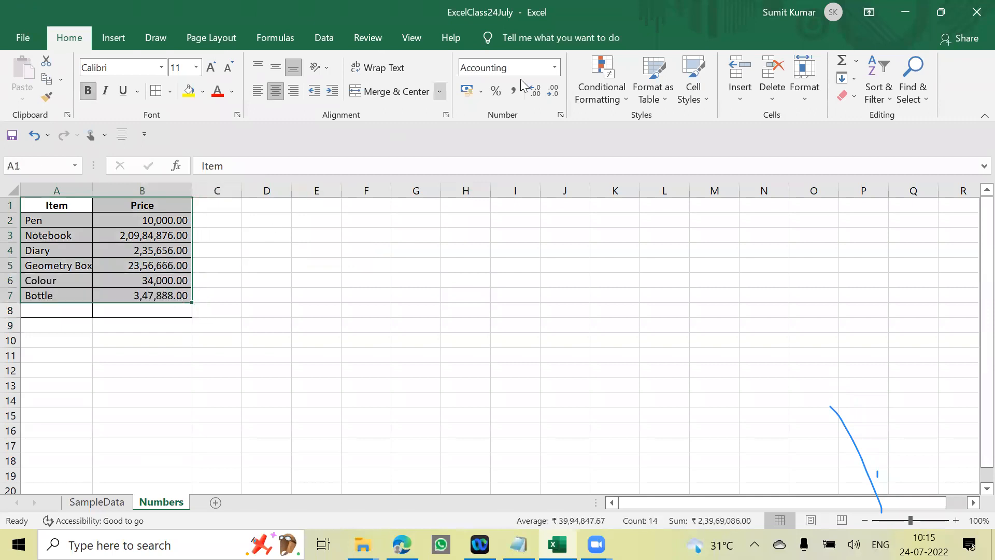
left_click(556, 70)
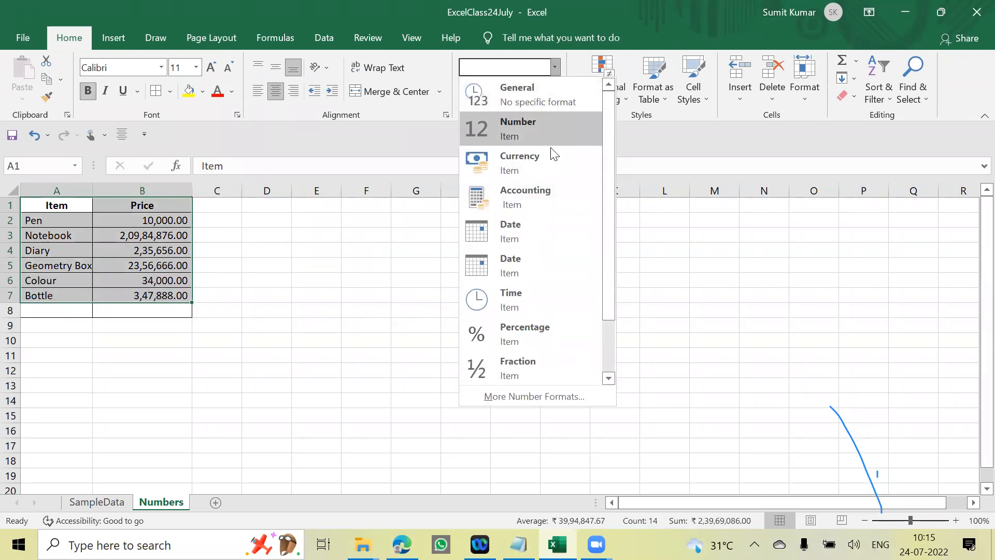
left_click(539, 199)
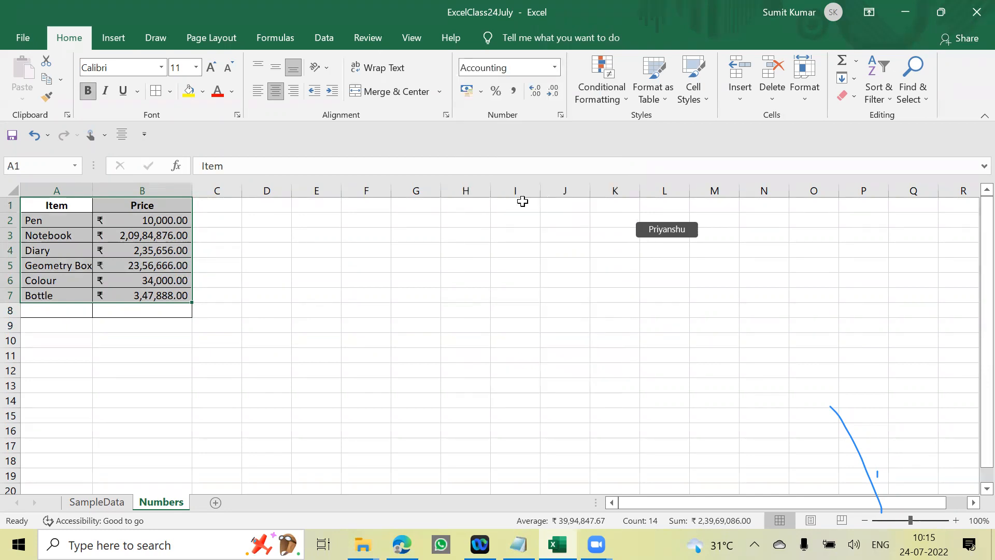
left_click(396, 263)
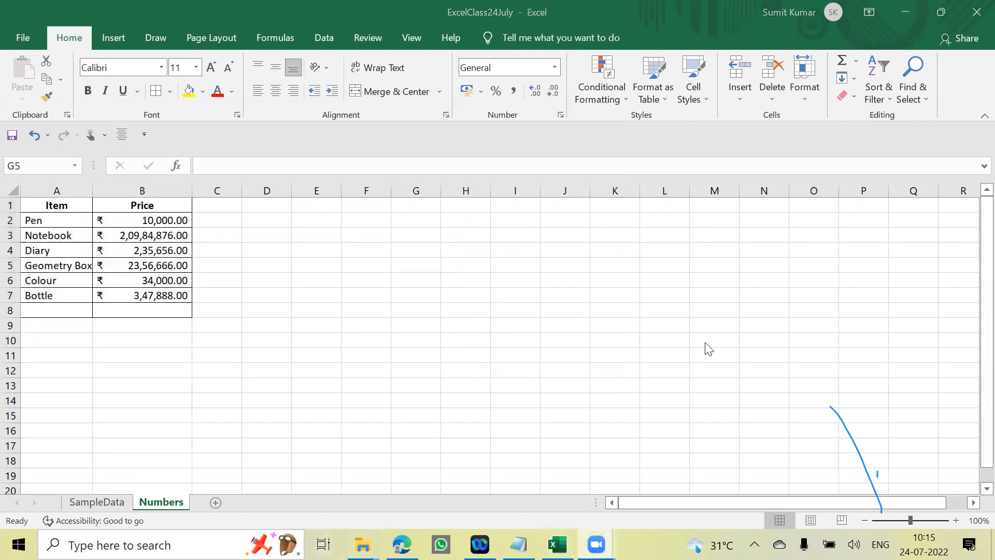
left_click(273, 289)
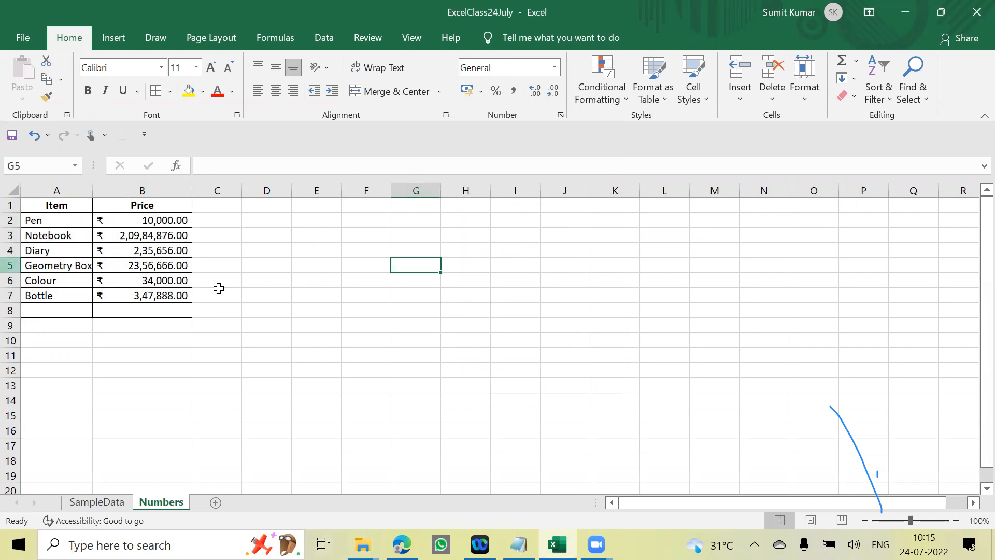
left_click(555, 67)
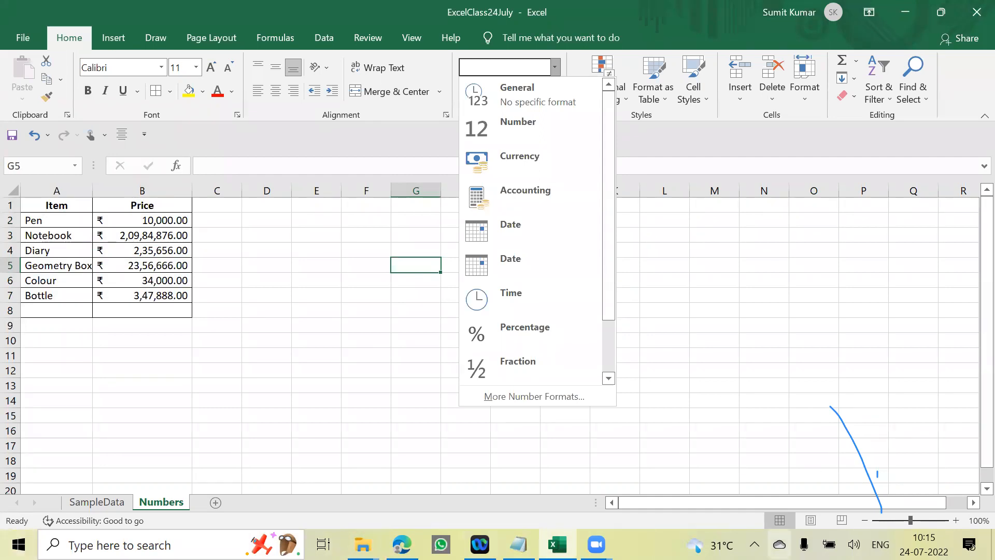
left_click(285, 347)
left_click(392, 222)
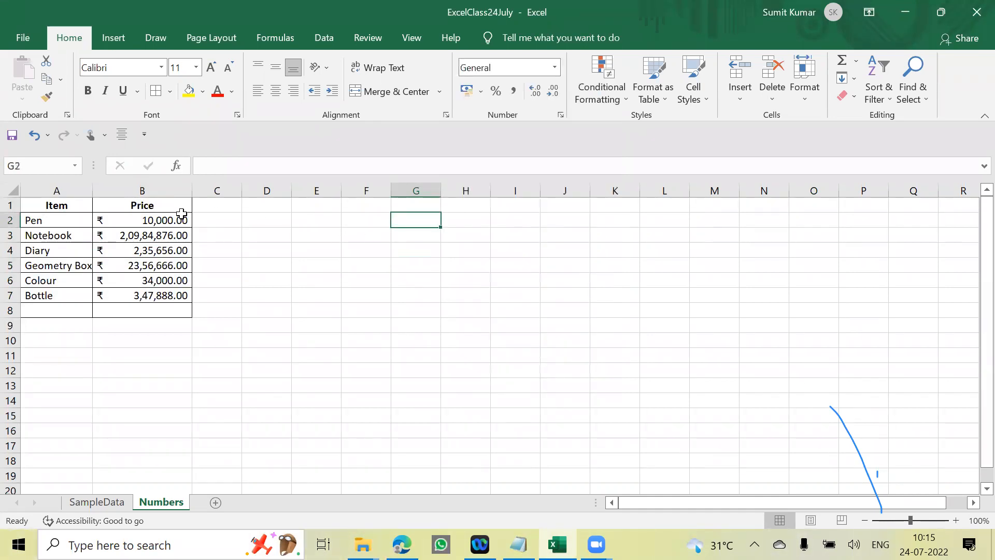
- Enter the date 24-07-2022 in cell G2
left_click(555, 67)
left_click(422, 233)
type("24")
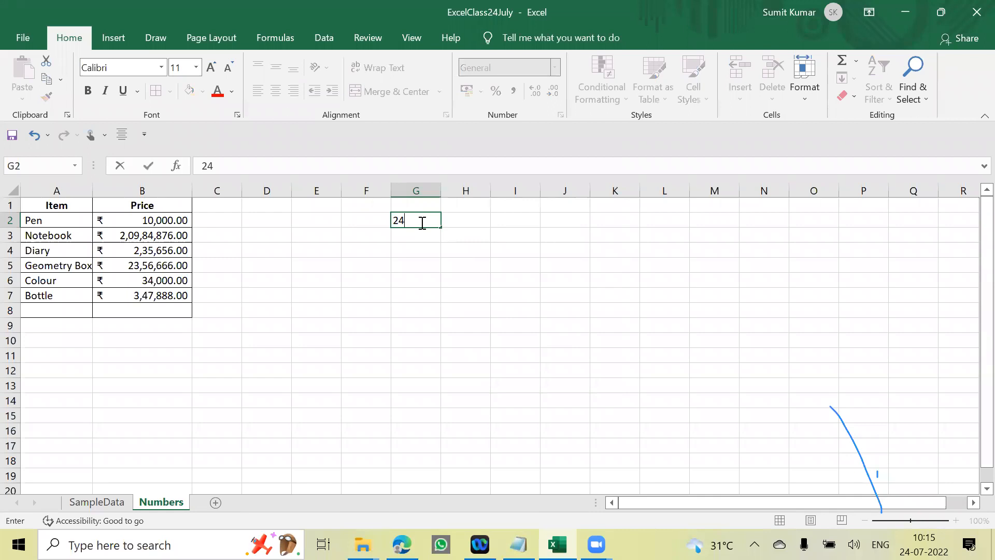
type("-07-2022")
key("Return")
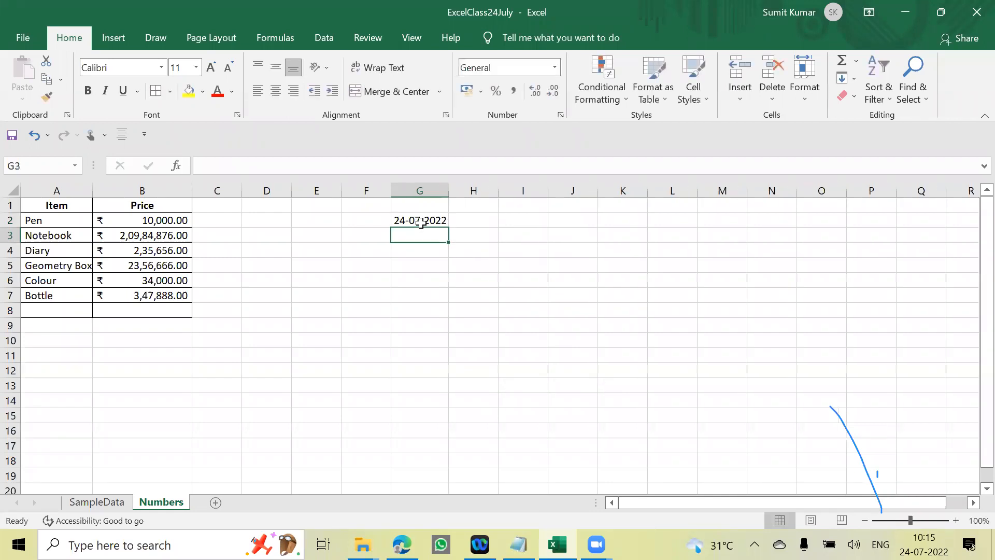
- Try the preset date formats 2022-07-24 and 7-24 on the date in G2
left_click(411, 222)
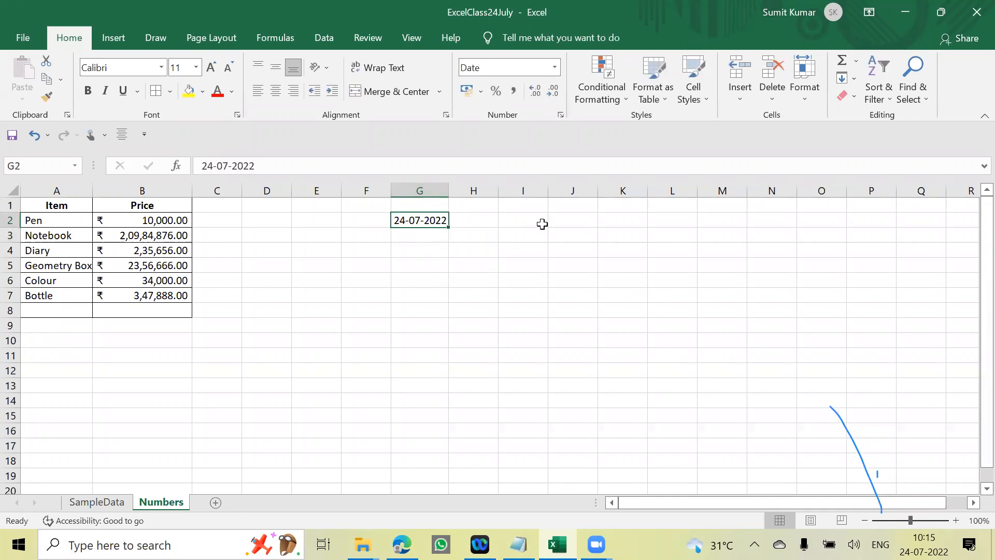
left_click(555, 67)
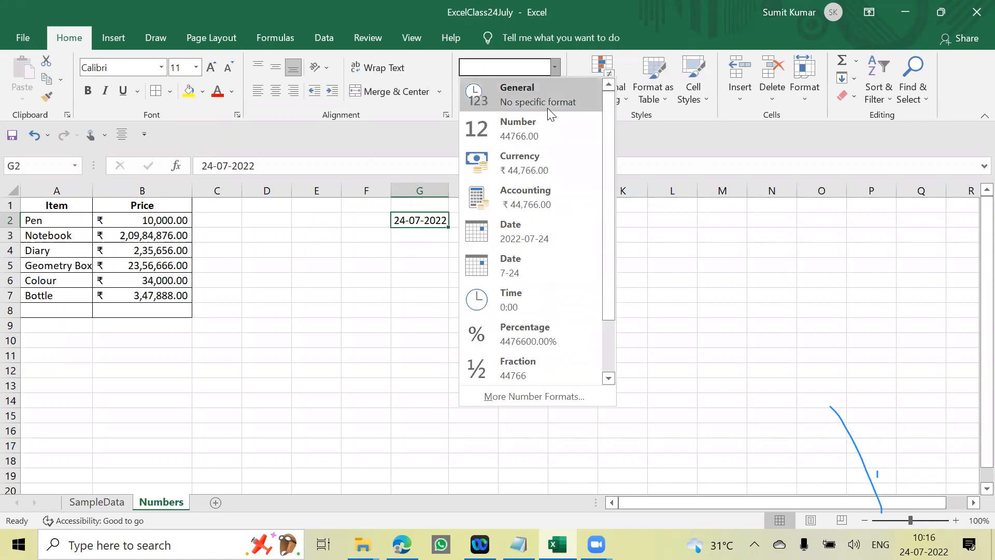
left_click(527, 238)
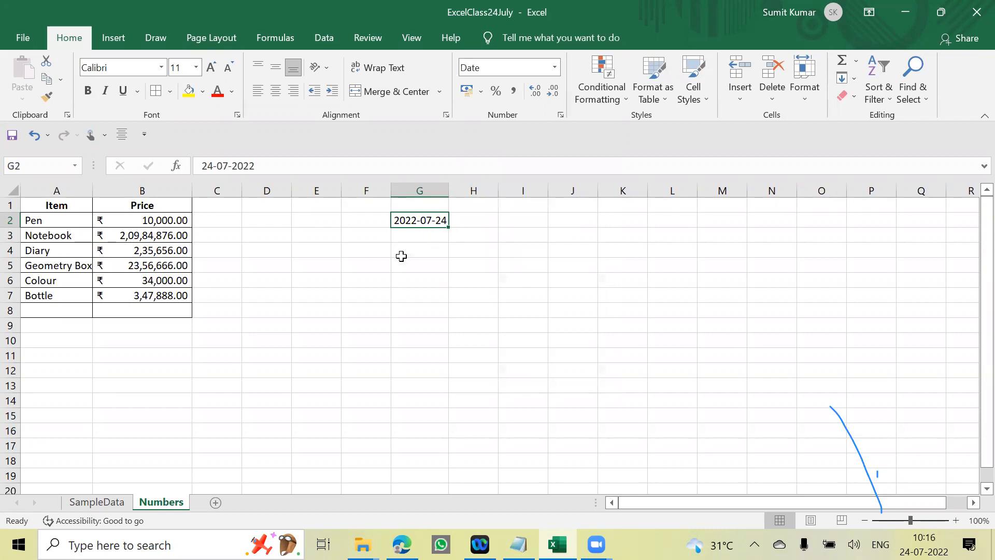
left_click(555, 68)
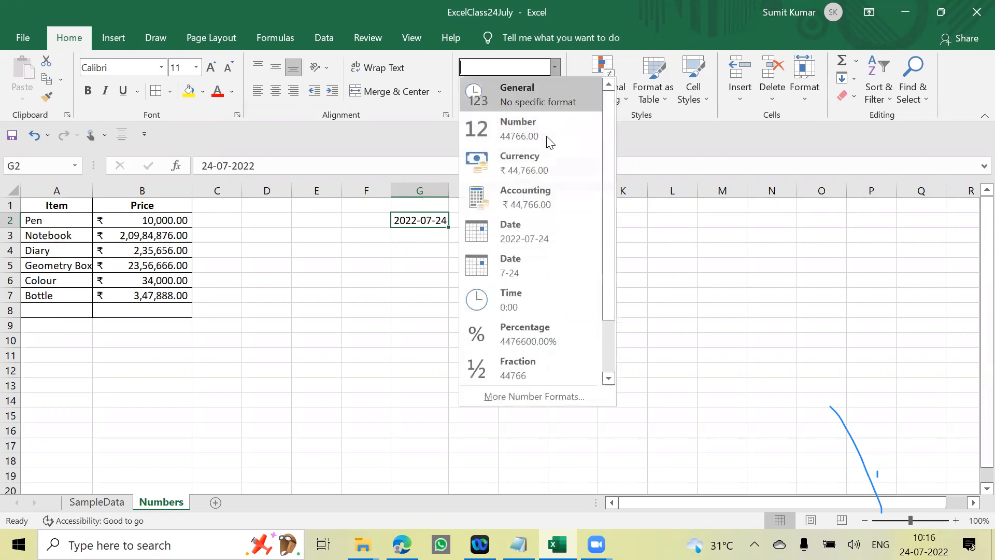
left_click(527, 267)
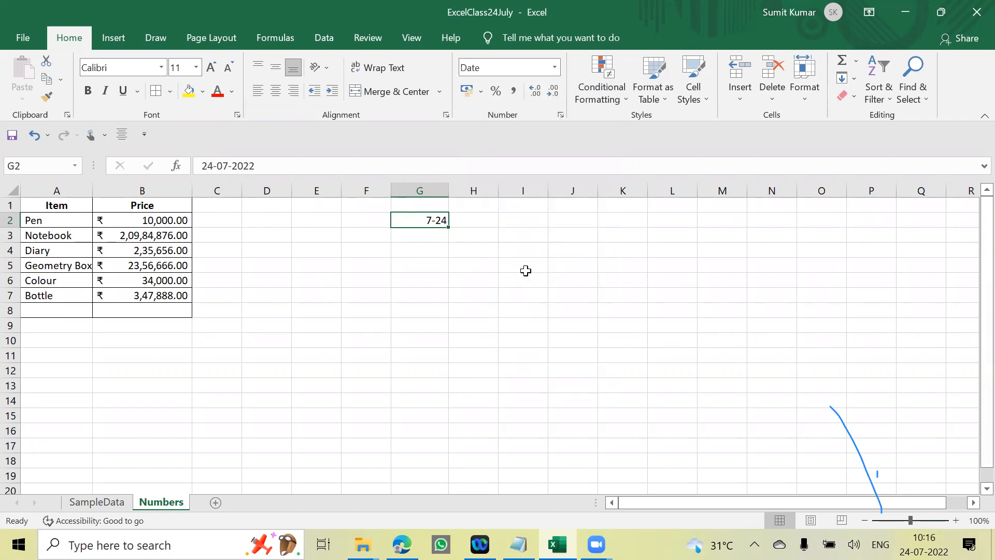
- Reapply the 2022-07-24 preset to the date in G2 and undo the date format changes
left_click(556, 68)
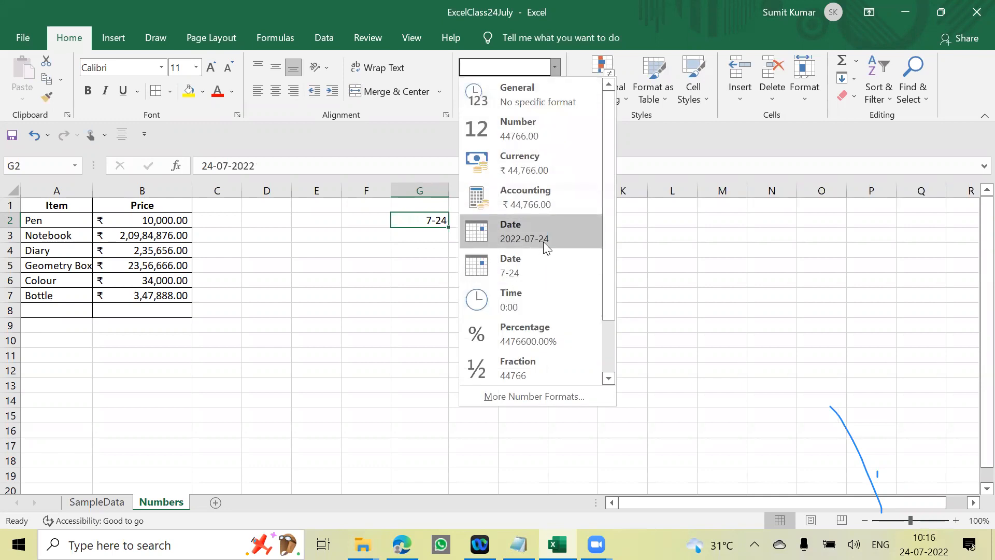
left_click(532, 237)
key("ctrl+z")
key("ctrl+y")
key("ctrl+z")
- Review the Date types in the Format Cells dialog for G2 and close it without changes
left_click(555, 69)
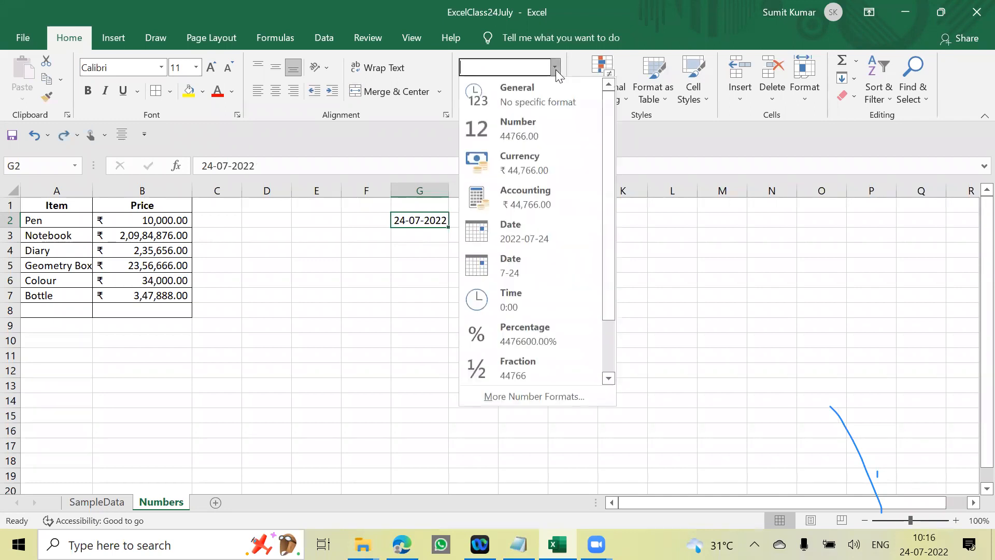
left_click(535, 397)
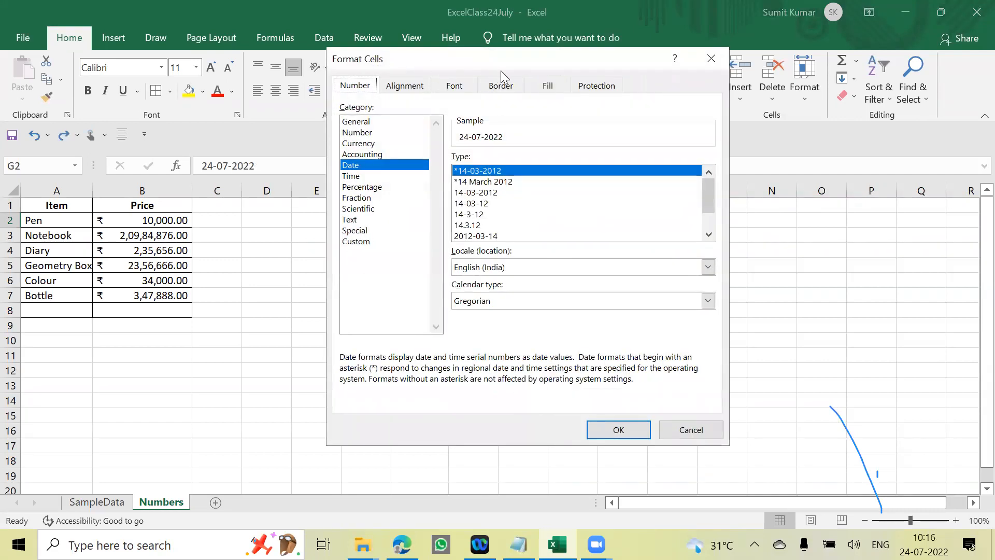
left_click_drag(506, 60, 473, 62)
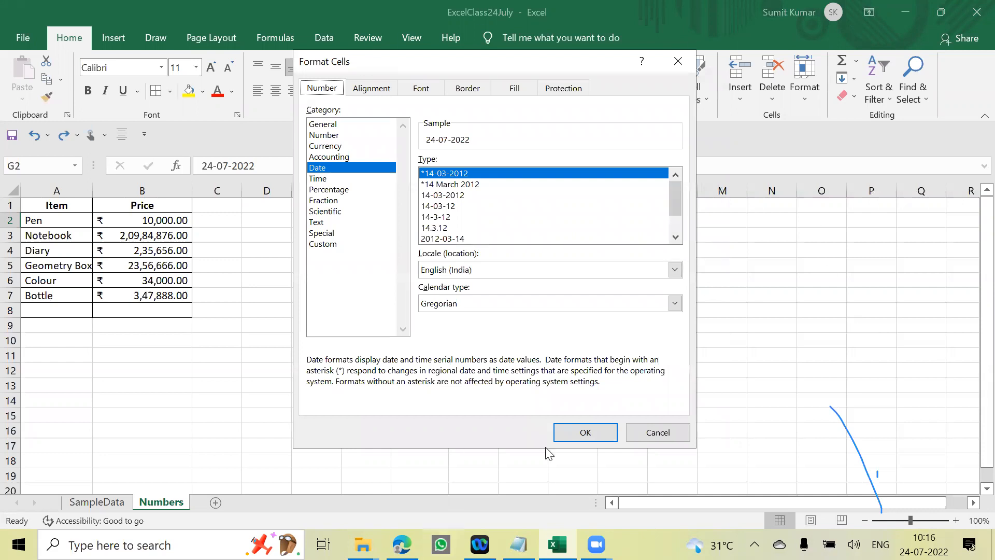
left_click(646, 431)
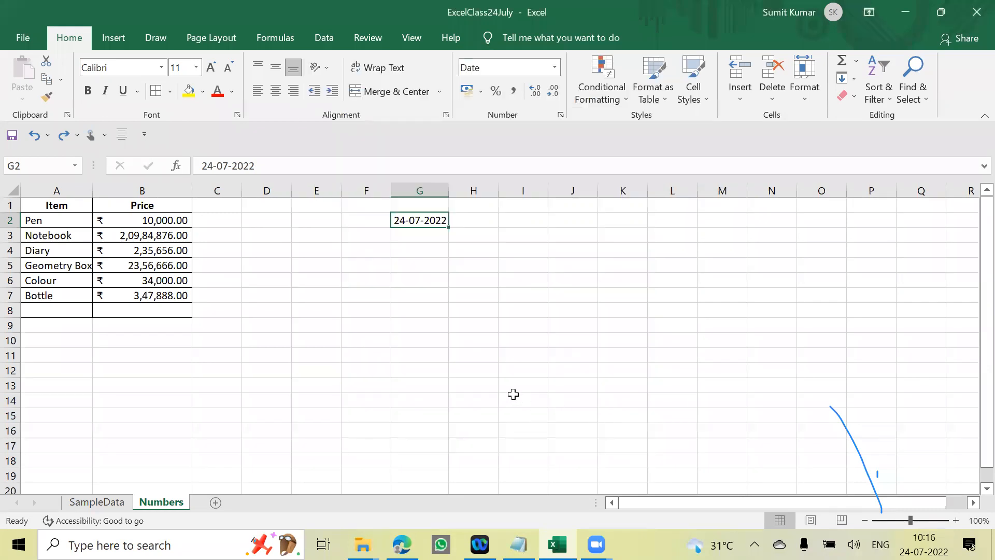
left_click(462, 269)
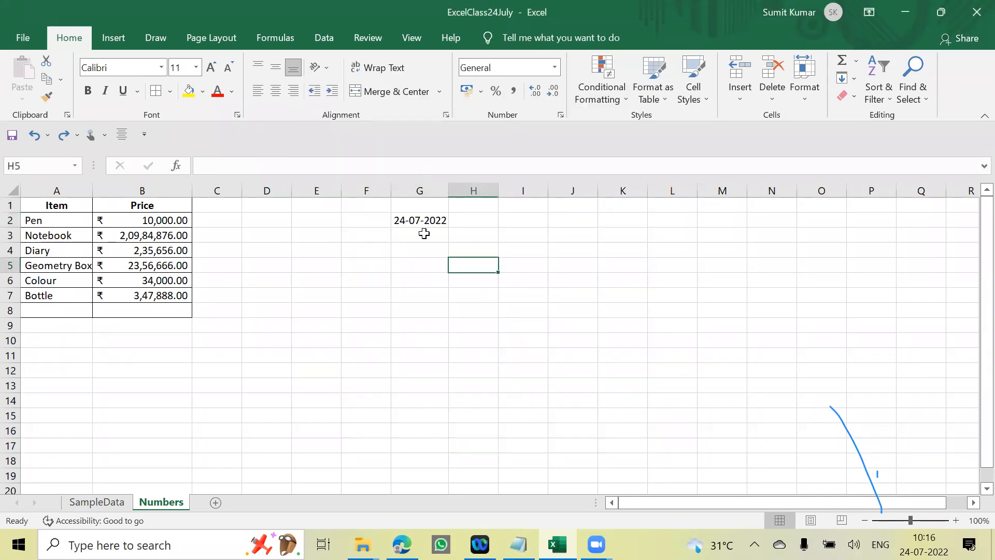
left_click(410, 220)
left_click(451, 266)
left_click(429, 219)
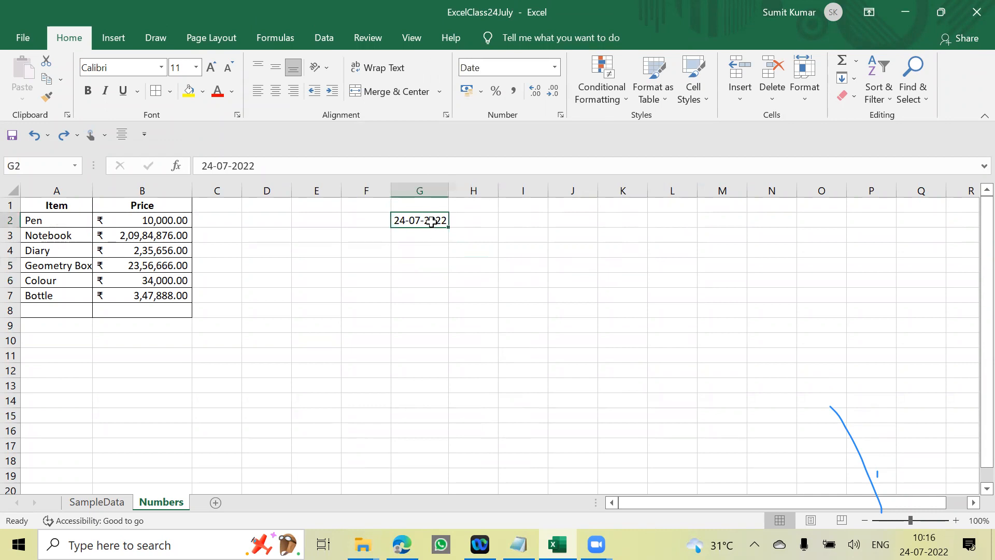
left_click(489, 261)
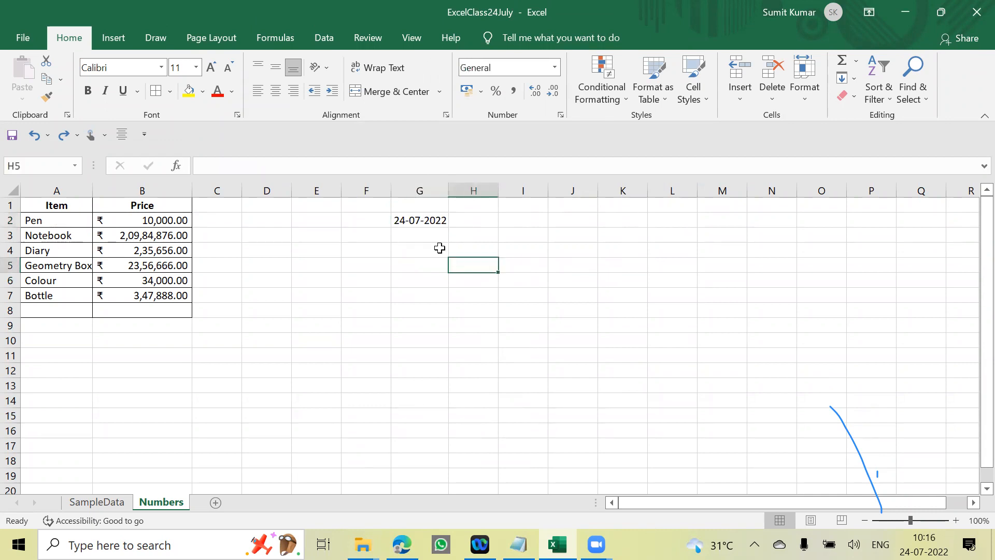
- Copy the date in G2 into cells G3:G5
left_click(428, 219)
key("ctrl+c")
key("Down")
key("ctrl+v")
key("Down")
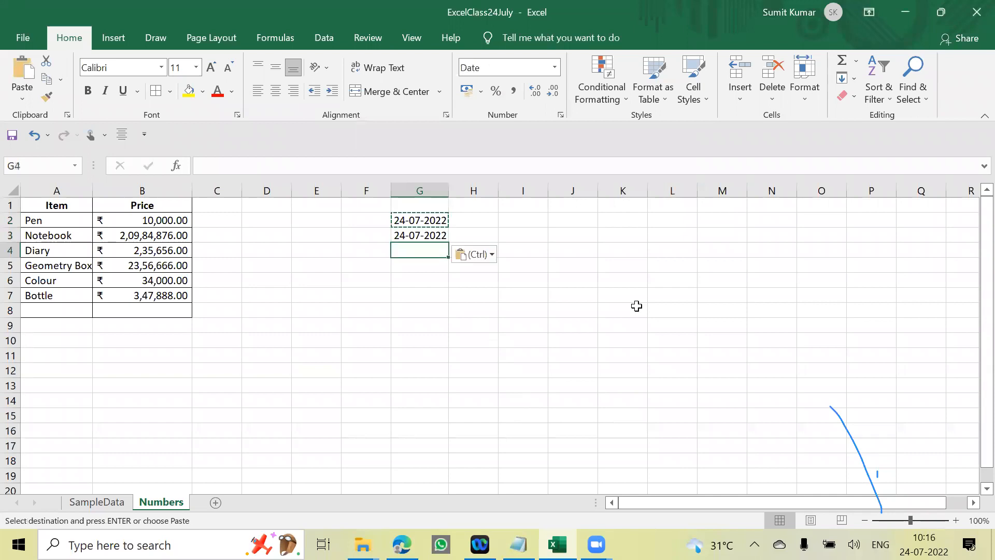
key("ctrl+v")
key("Down")
key("ctrl+v")
key("Down")
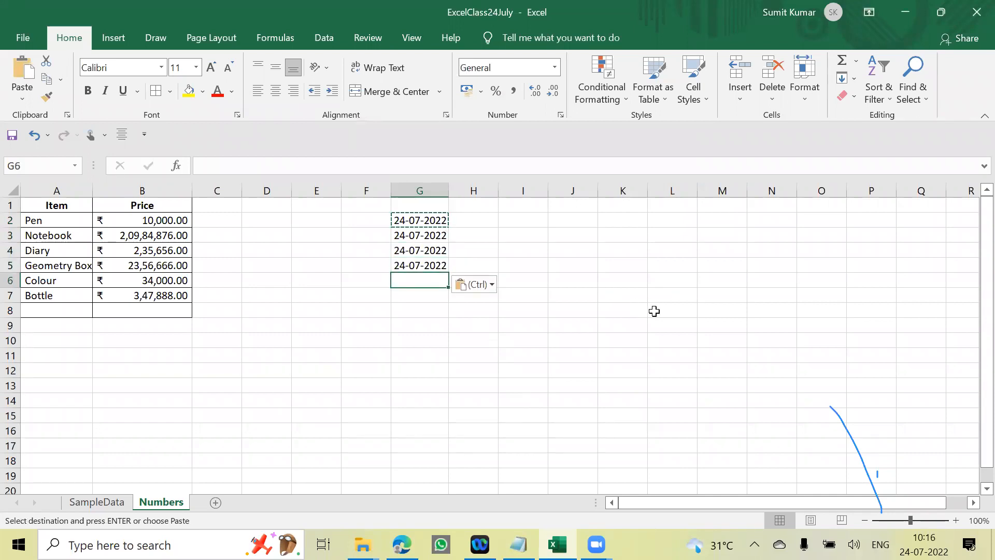
left_click(655, 311)
- Look through the preset and additional number formats available for the dates in G2:G5, leaving them unchanged
left_click(441, 219)
left_click(420, 265, "shift")
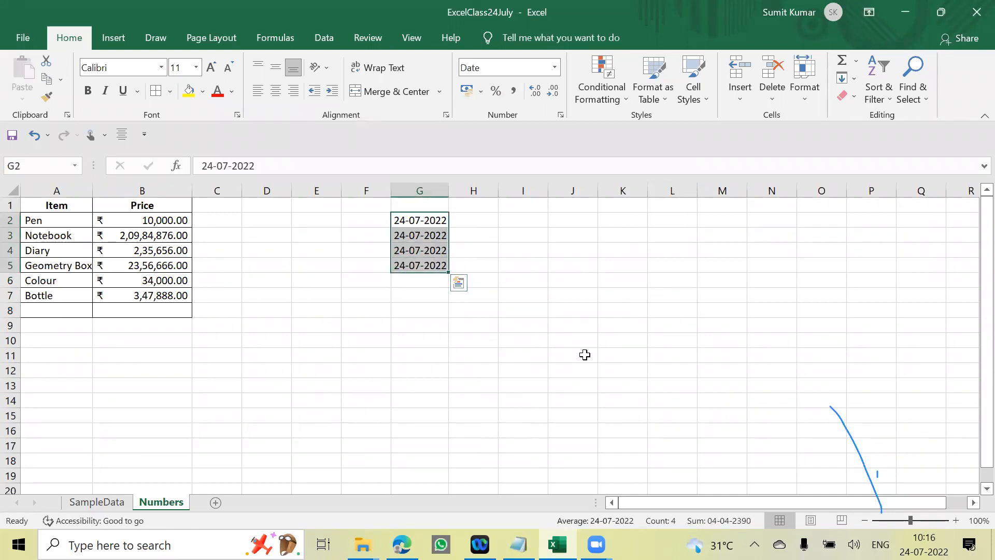
left_click(554, 68)
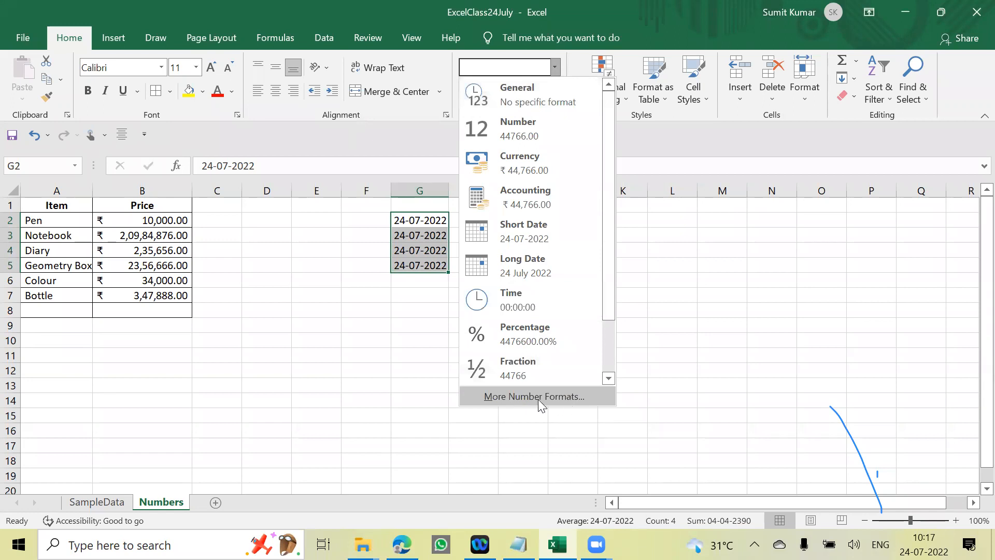
scroll(536, 387, "down", 1)
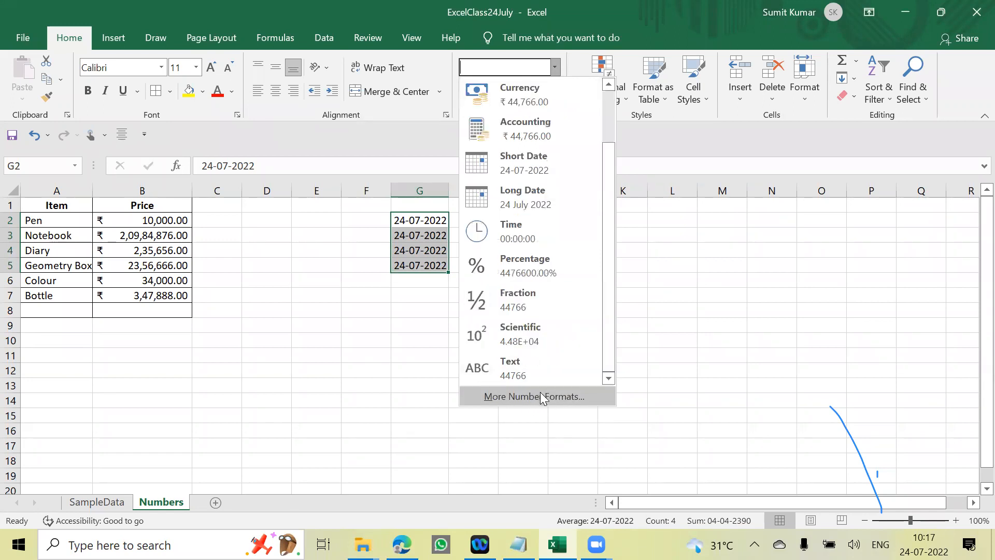
left_click(530, 395)
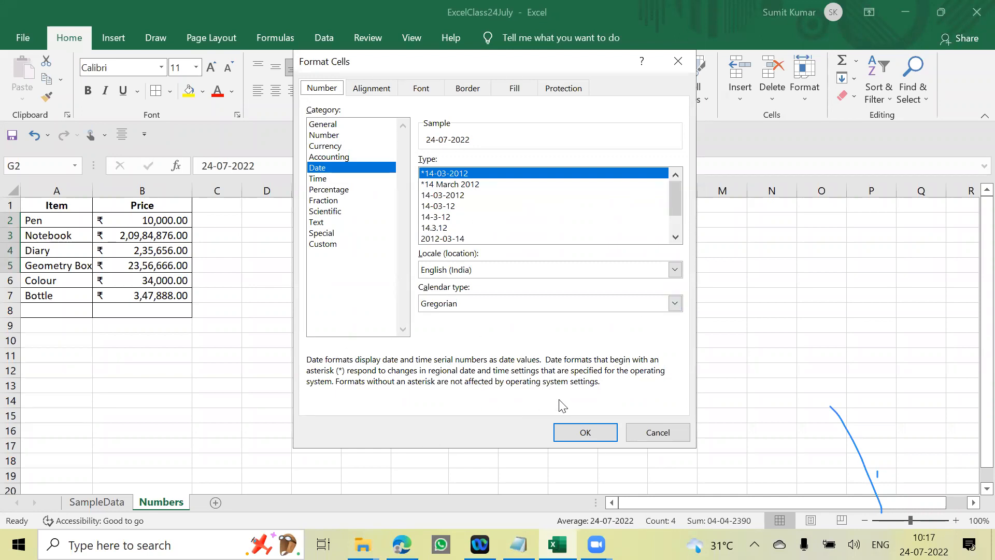
left_click(649, 433)
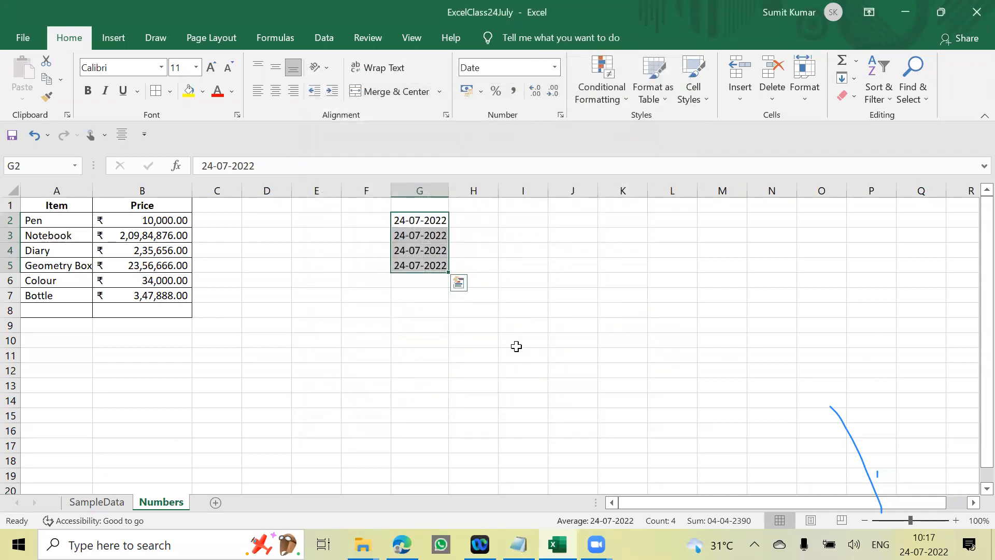
- Reopen the Format Cells dialog for the dates in G2:G5 and dismiss it without applying anything
left_click(573, 310)
left_click(508, 269)
left_click(438, 224)
left_click_drag(435, 236, 438, 265)
key("ctrl+1")
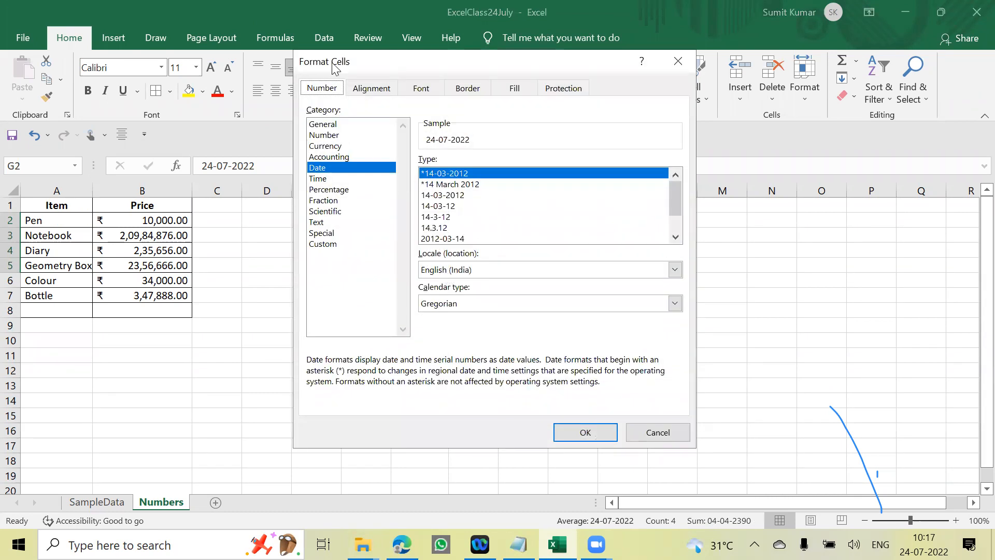
left_click(659, 436)
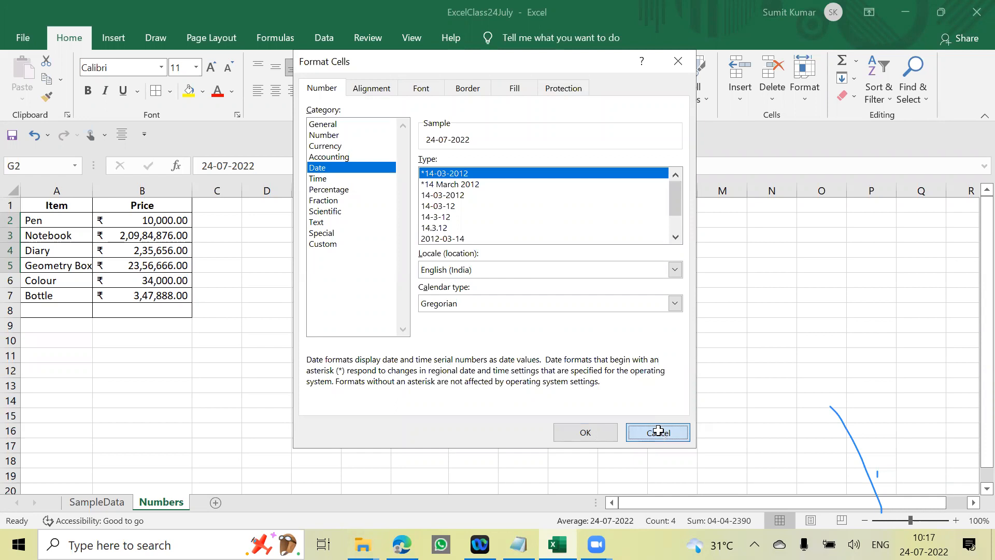
left_click(659, 435)
left_click(436, 340)
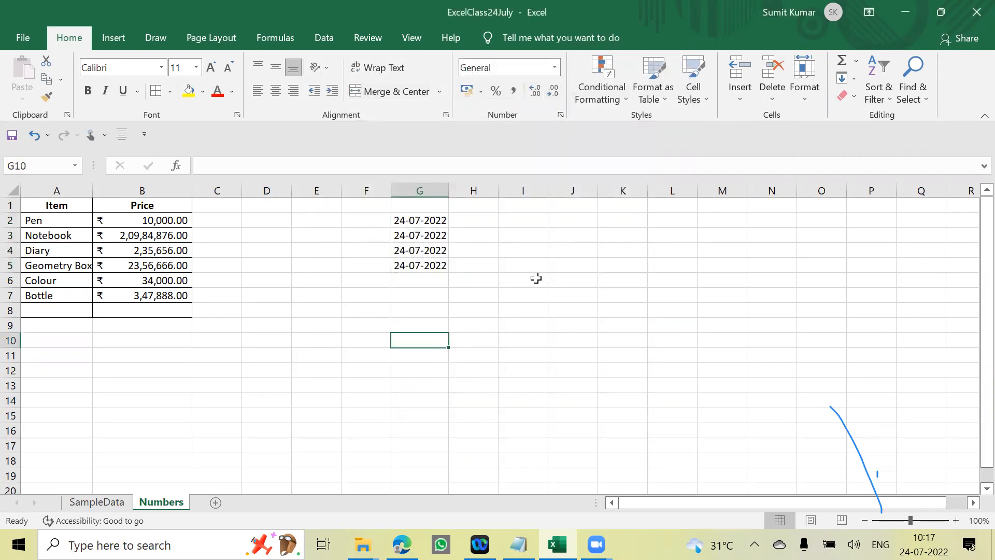
- Inspect the General, Number, Currency and Accounting categories in Format Cells for G2:G5 and cancel
left_click(535, 280)
left_click_drag(425, 220, 423, 265)
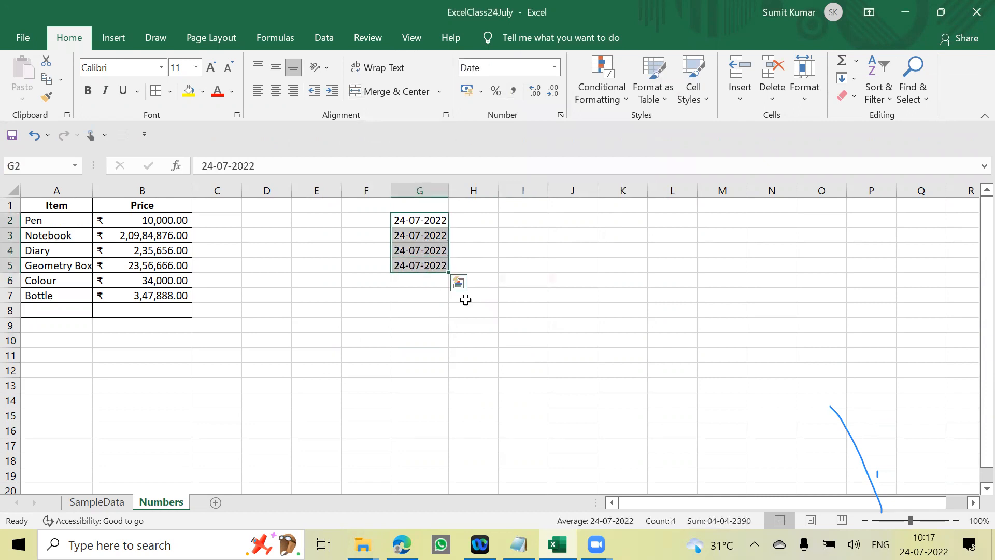
key("ctrl+1")
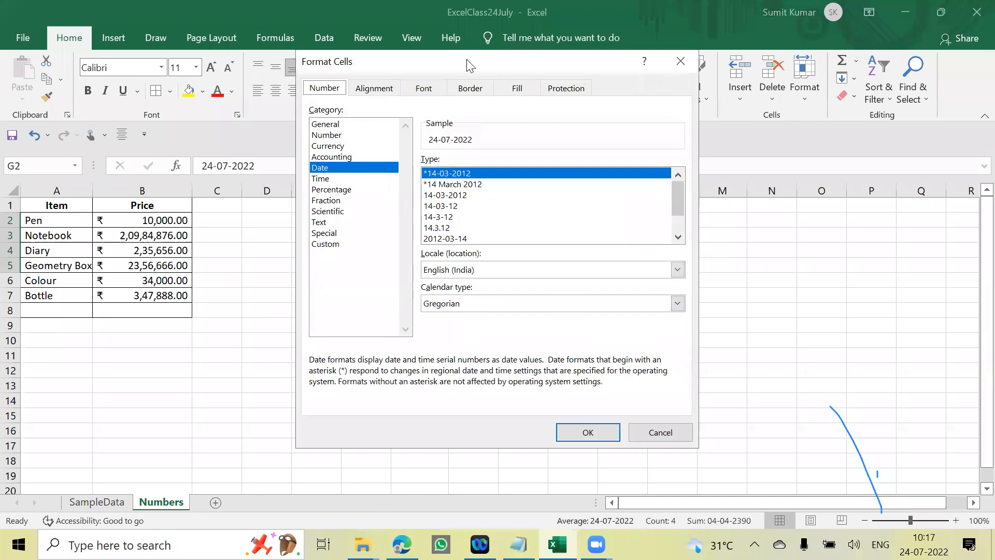
left_click_drag(469, 65, 664, 55)
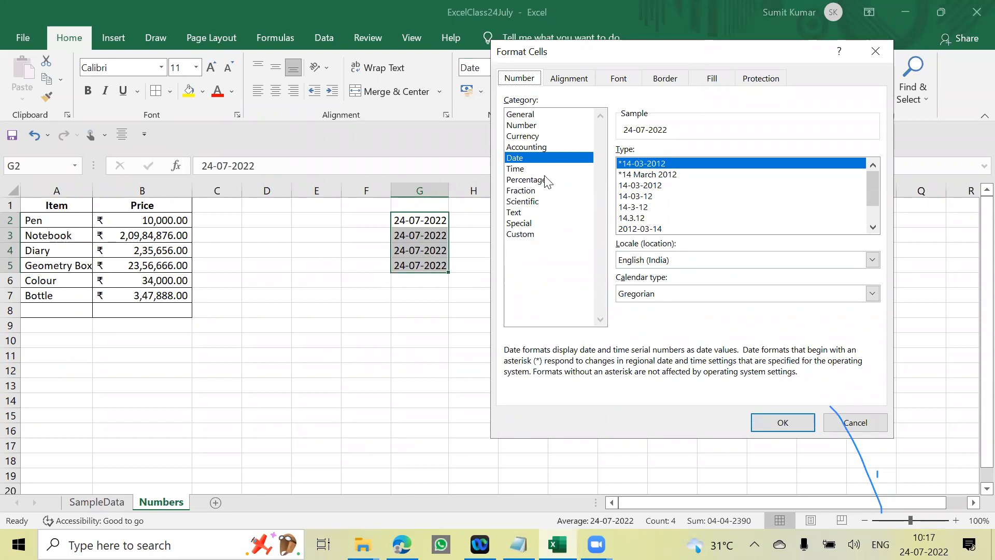
left_click(529, 115)
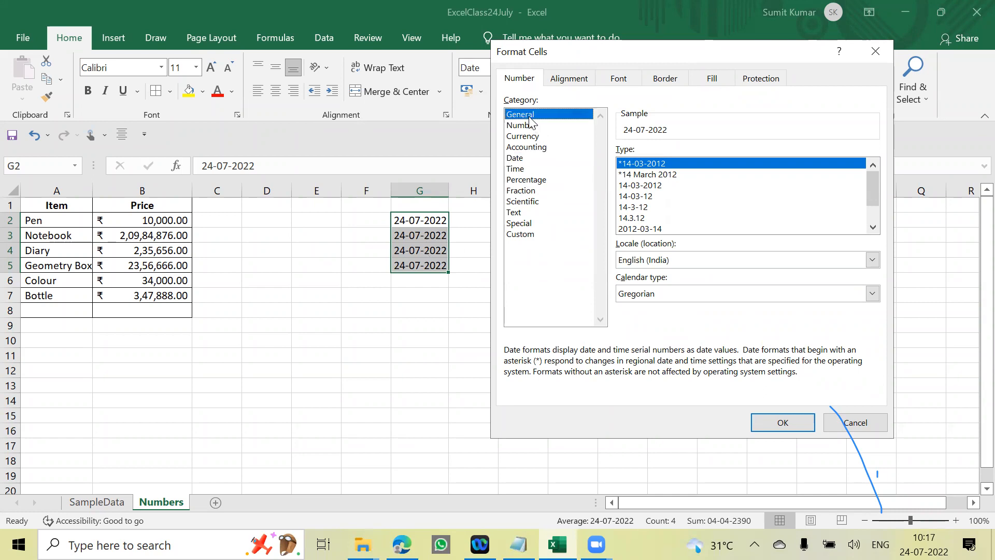
left_click(531, 125)
left_click(530, 136)
left_click(530, 147)
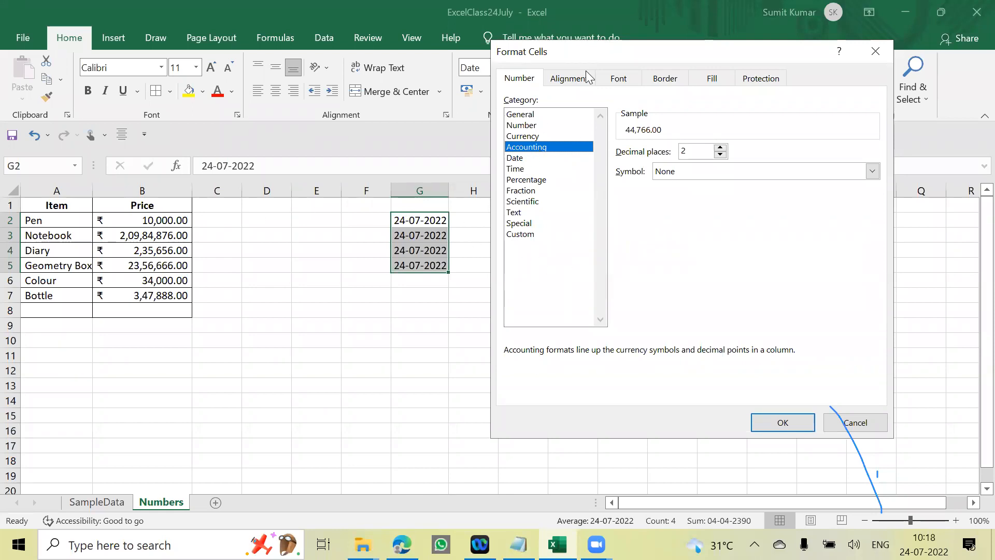
left_click(834, 425)
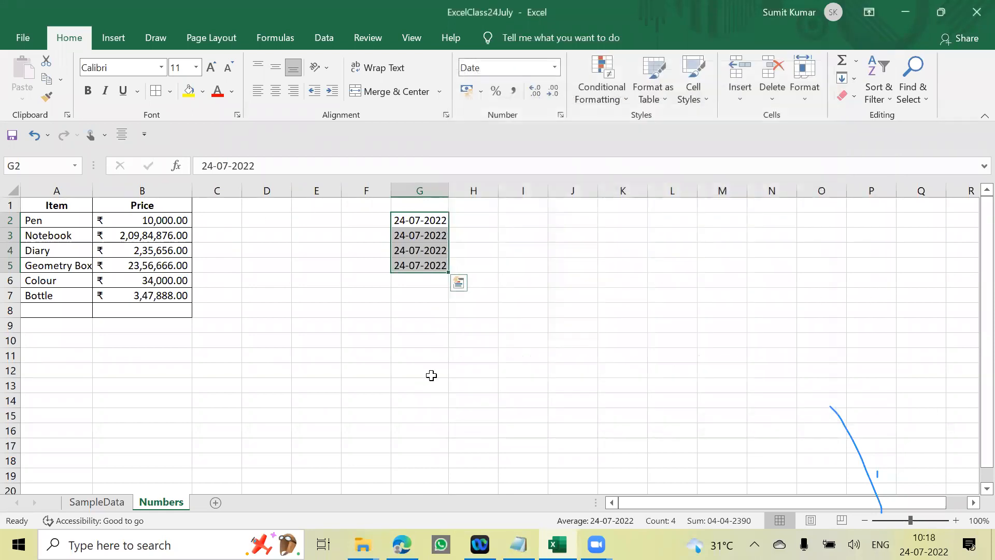
- Review the General, Number and Accounting categories and the Currency symbol list for G2:G5, and close Format Cells without applying anything
left_click(423, 385)
left_click(469, 271)
left_click_drag(429, 220, 430, 262)
key("ctrl+1")
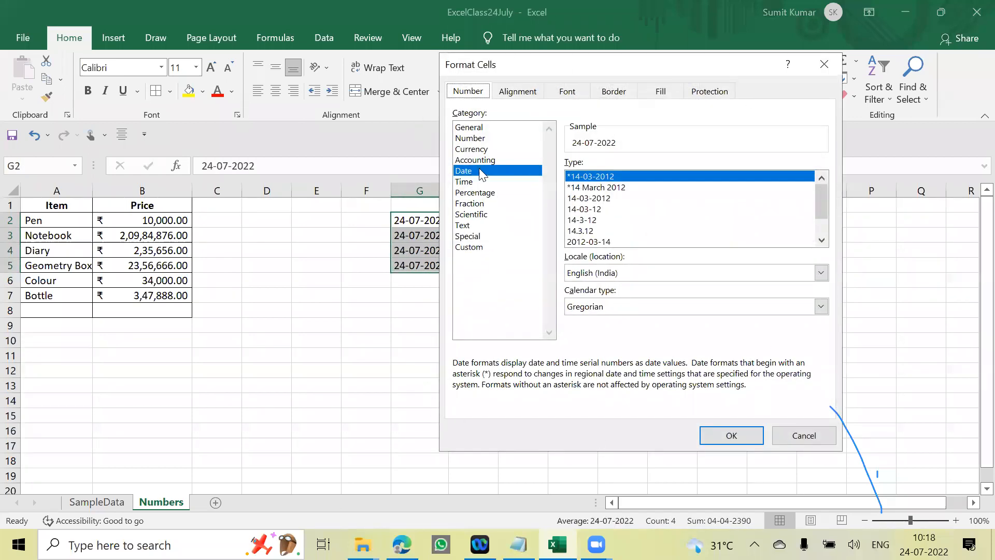
left_click(487, 129)
left_click(480, 138)
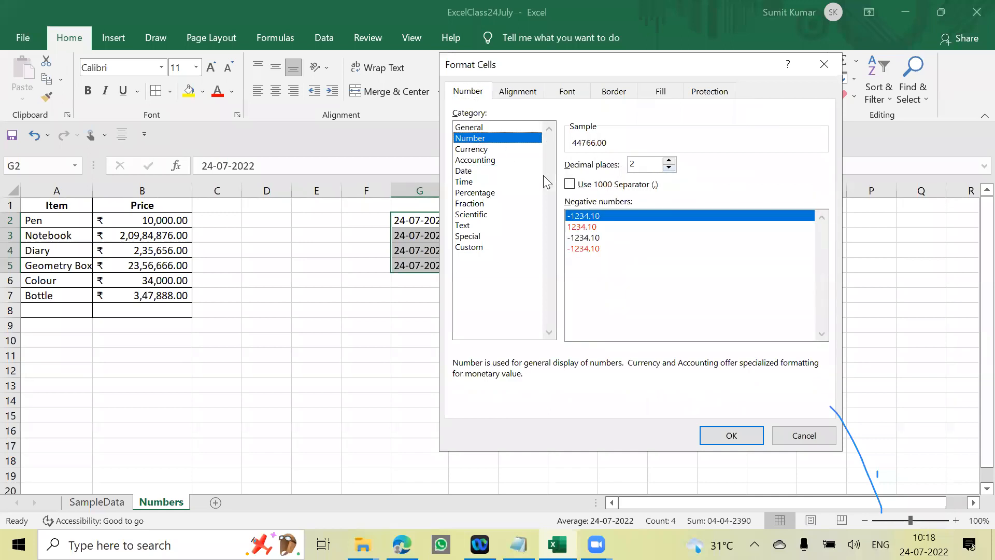
left_click(475, 149)
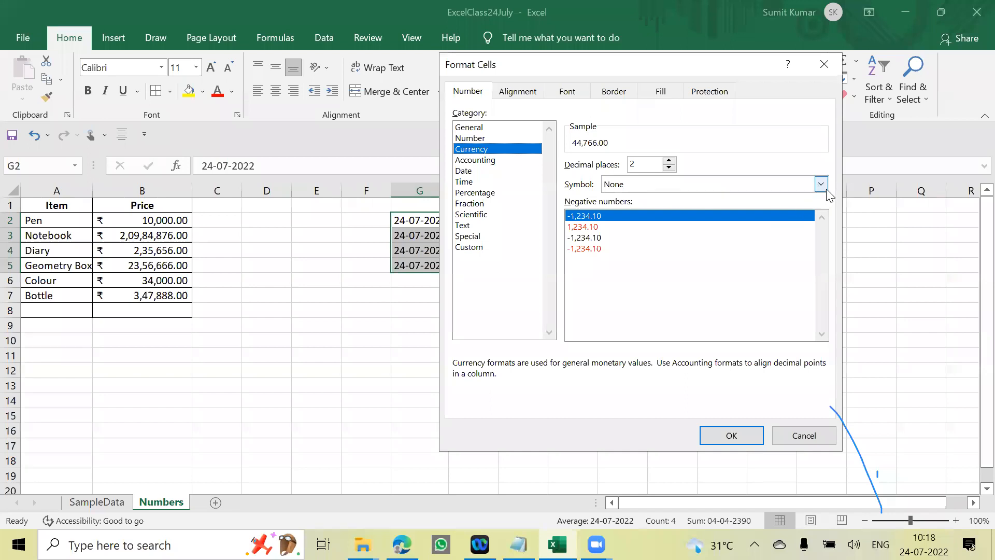
left_click(820, 185)
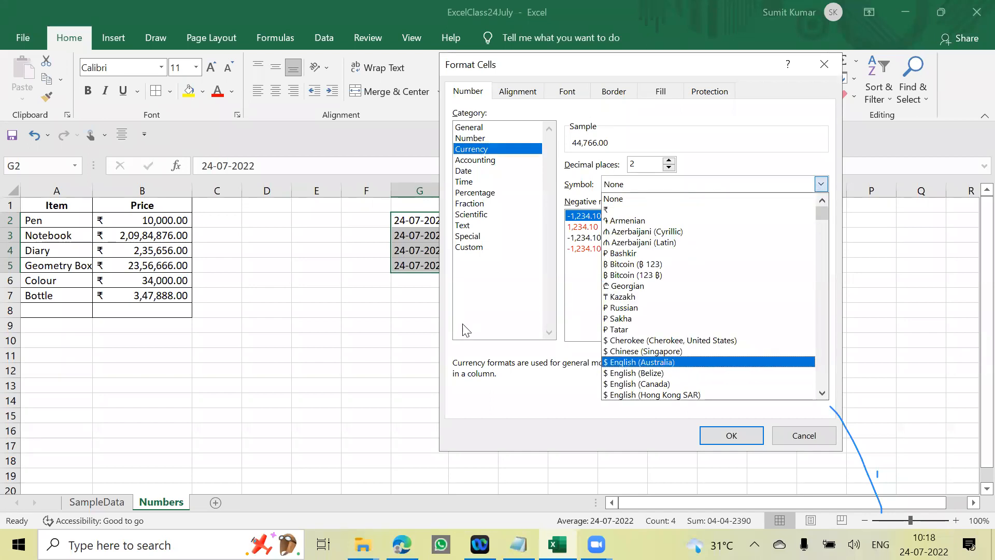
left_click(504, 303)
left_click(475, 160)
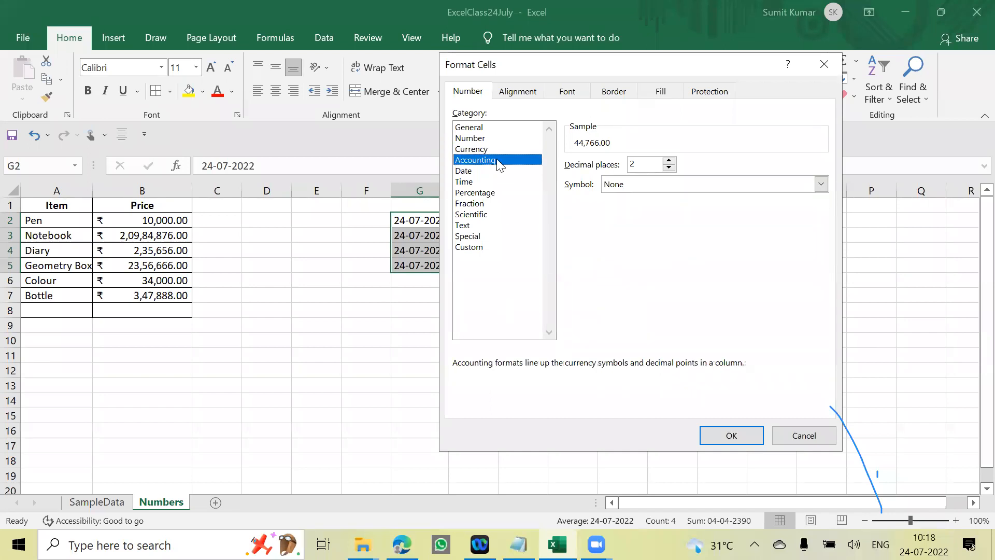
left_click(816, 436)
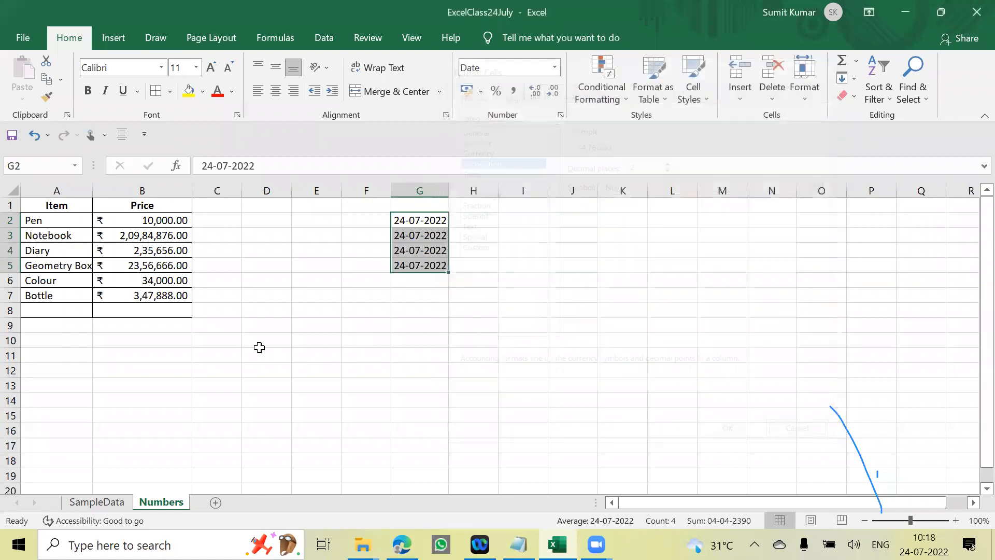
- Change the Pen price in B2 to -10000
left_click(262, 354)
left_click_drag(151, 217, 165, 296)
left_click_drag(282, 337, 277, 329)
left_click(161, 221)
left_click(201, 167)
type("-10000")
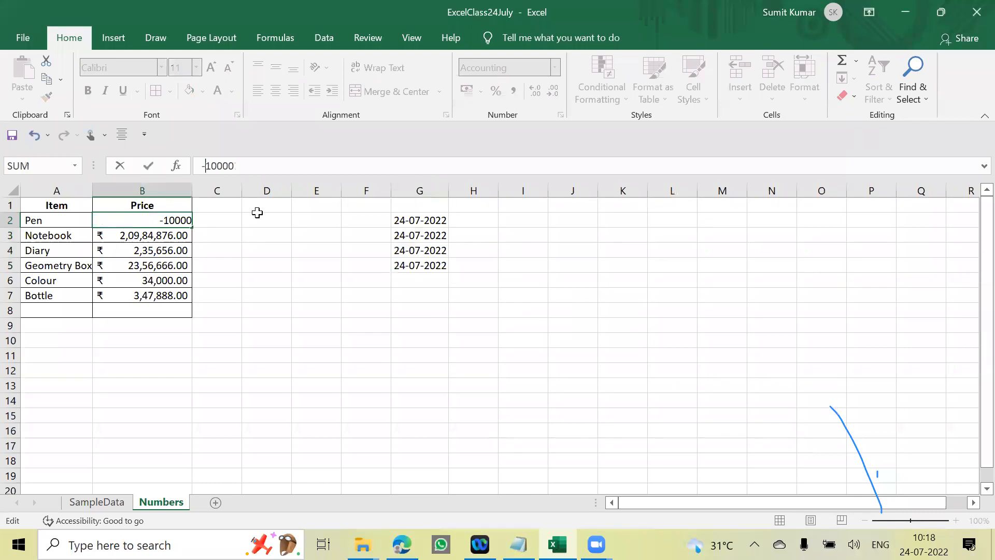
key("Return")
left_click_drag(302, 293, 314, 280)
left_click(186, 219)
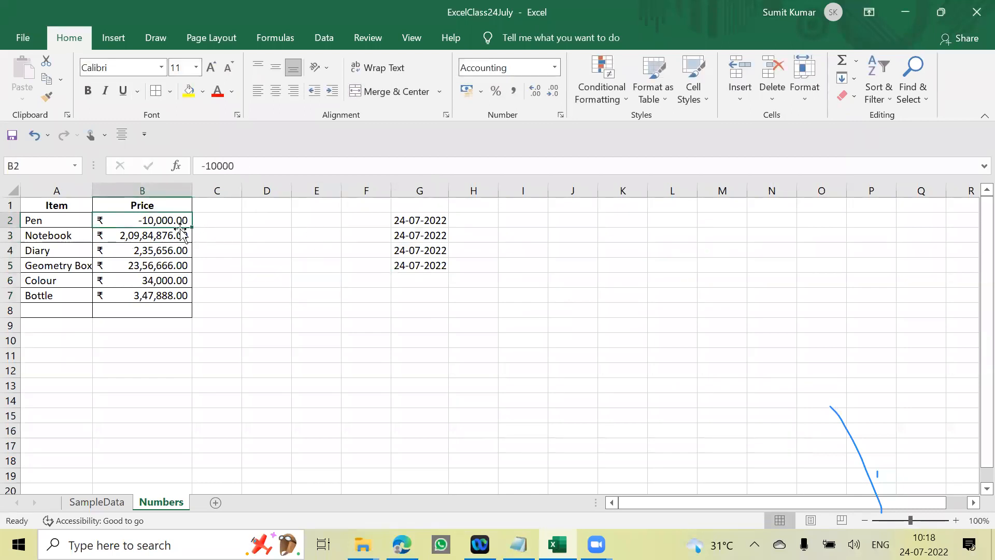
- Format the prices in B2:B7 as Currency with the ₹ symbol, two decimals and the black ₹ -1,234.10 negative style
left_click_drag(174, 220, 190, 282)
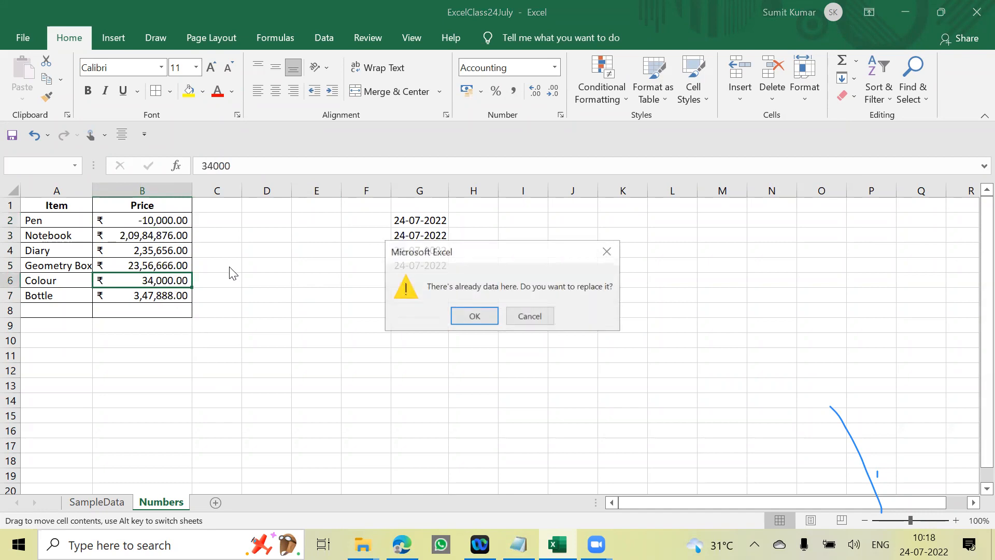
left_click(534, 315)
left_click_drag(167, 220, 166, 296)
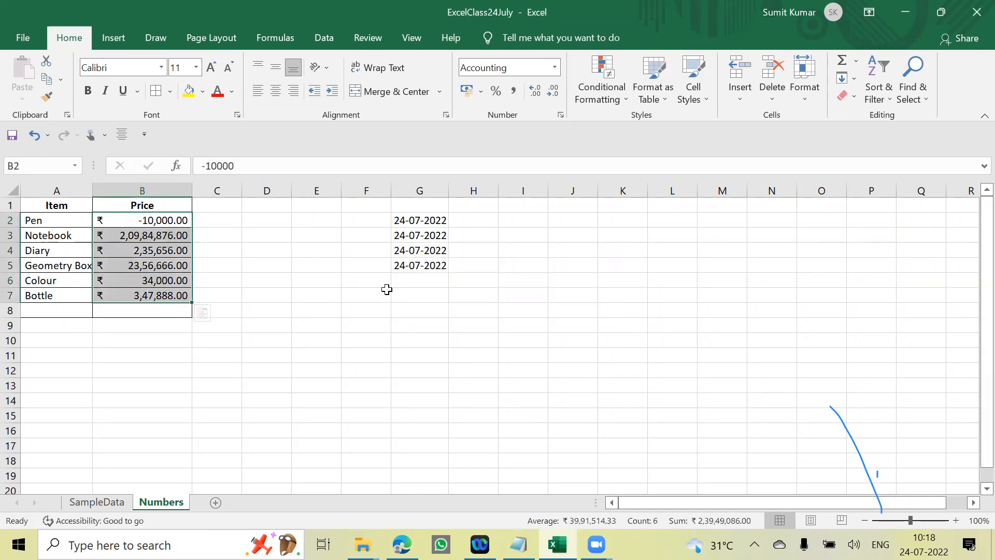
key("ctrl+1")
left_click(490, 151)
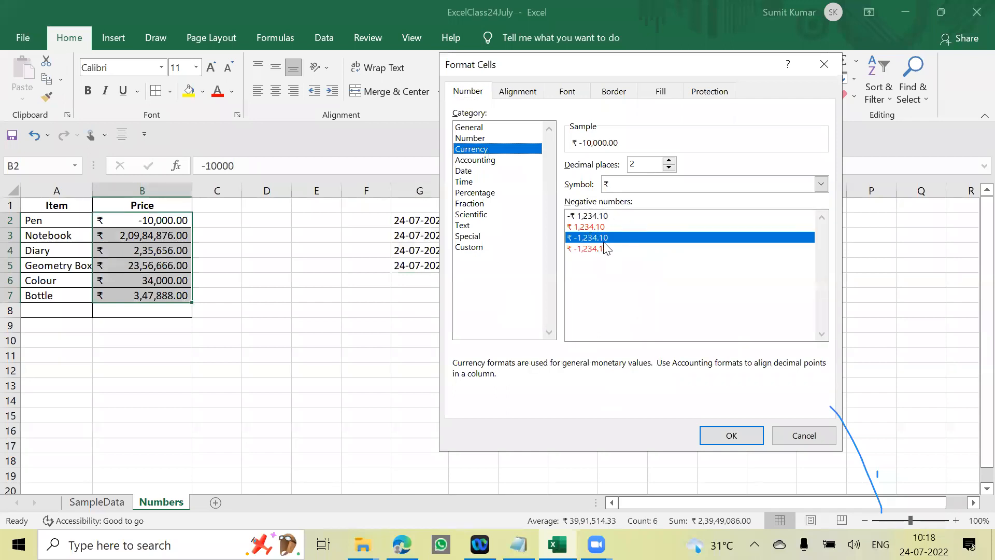
left_click(592, 228)
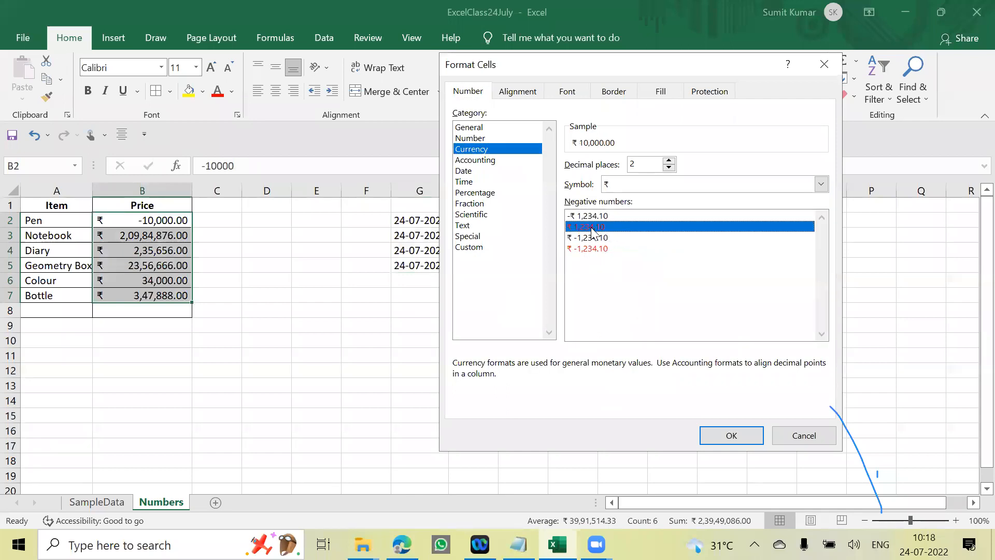
left_click(593, 237)
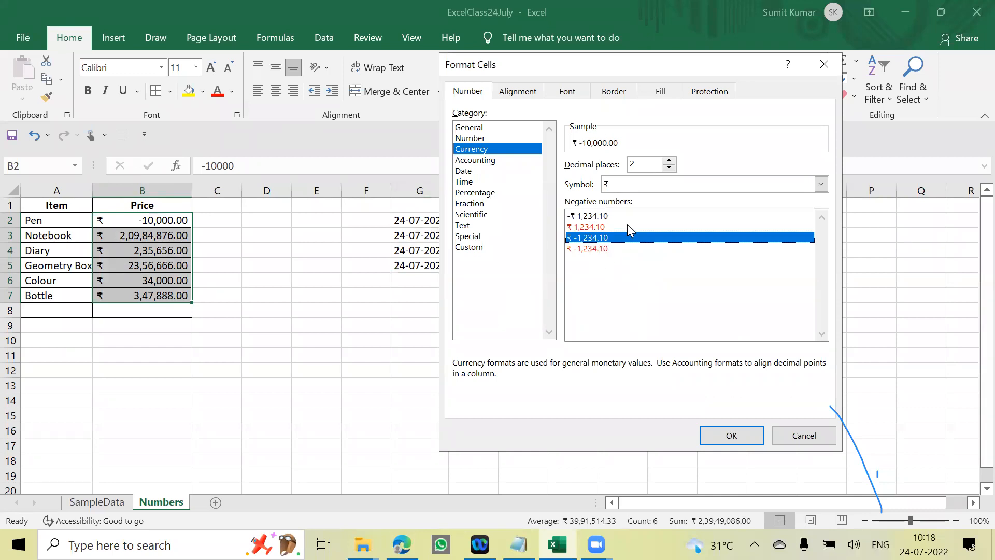
left_click(731, 436)
left_click(420, 385)
left_click(278, 369)
left_click(267, 250)
left_click(171, 220)
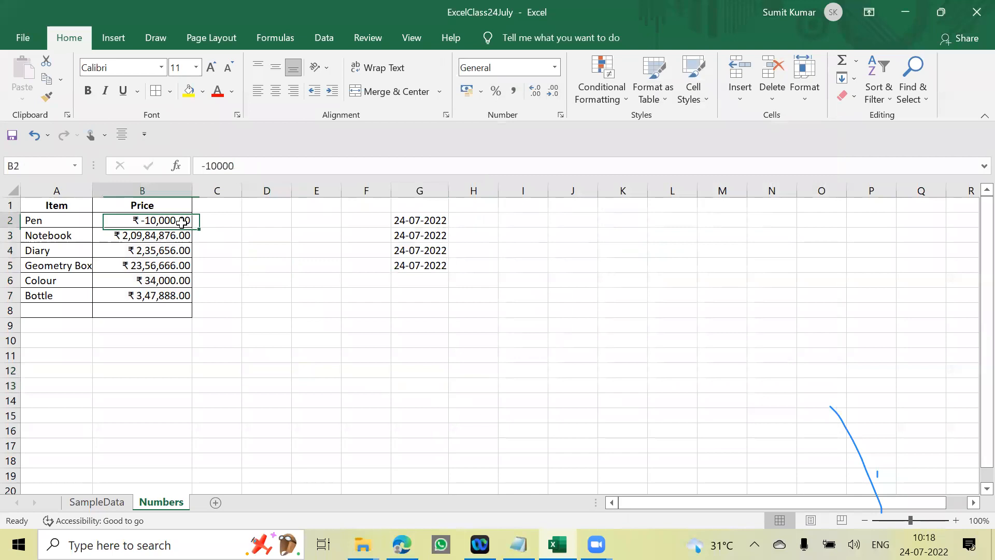
left_click(465, 311)
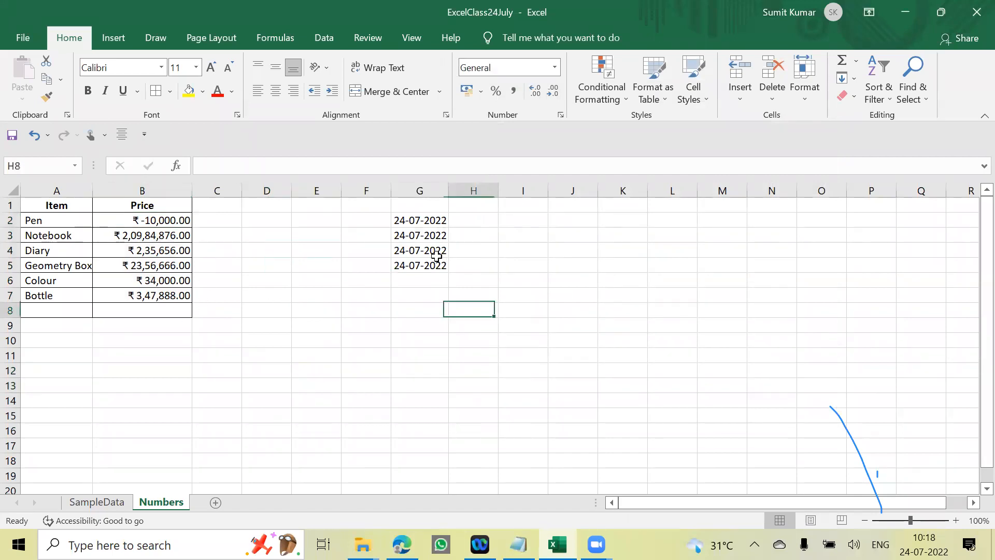
- Apply the *14 March 2012 date type to the dates in G2:G5
left_click_drag(436, 220, 438, 265)
key("ctrl+1")
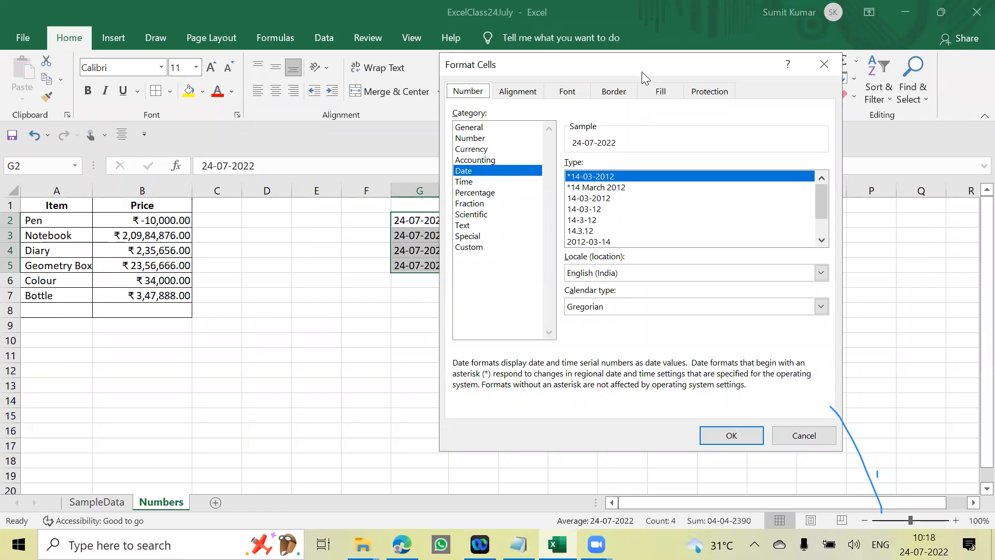
left_click_drag(636, 65, 713, 49)
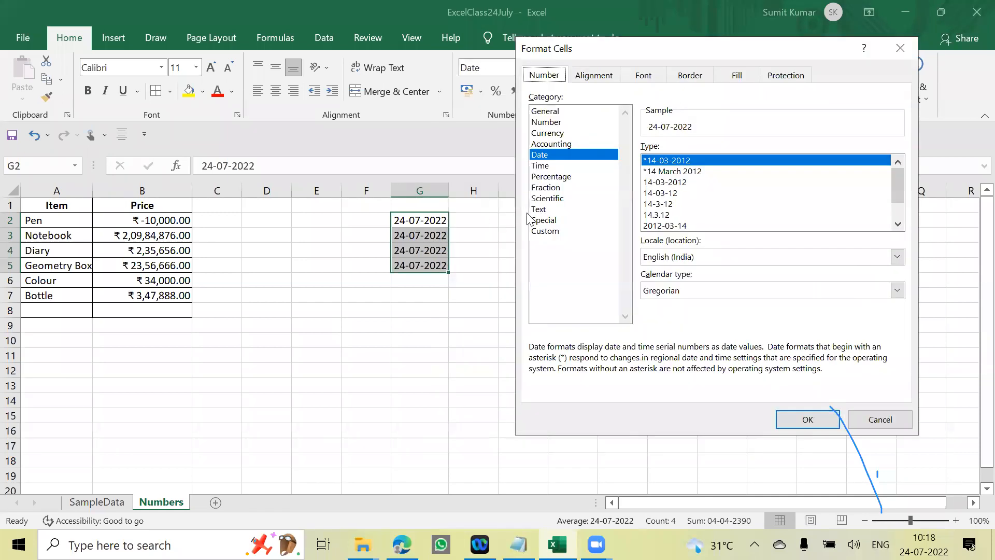
left_click(676, 172)
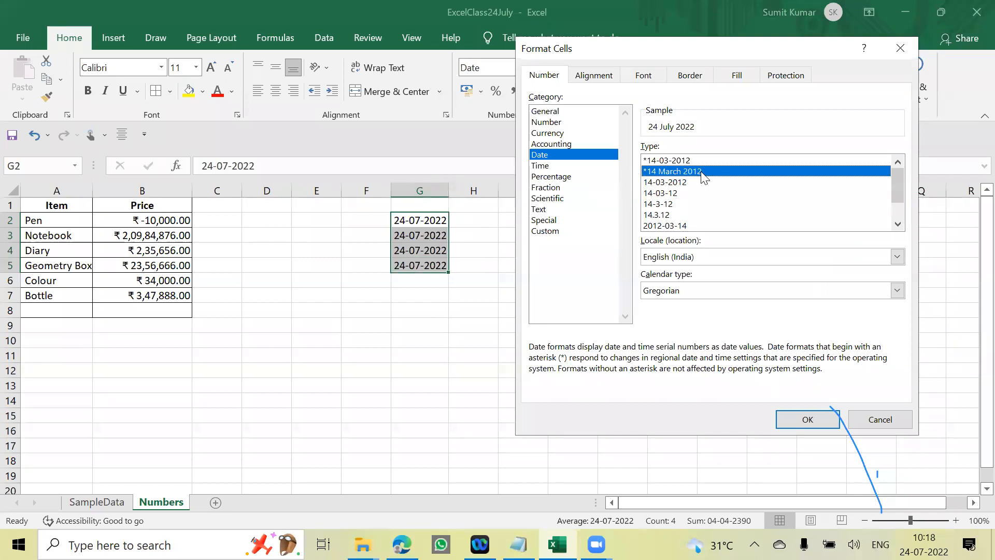
left_click(821, 420)
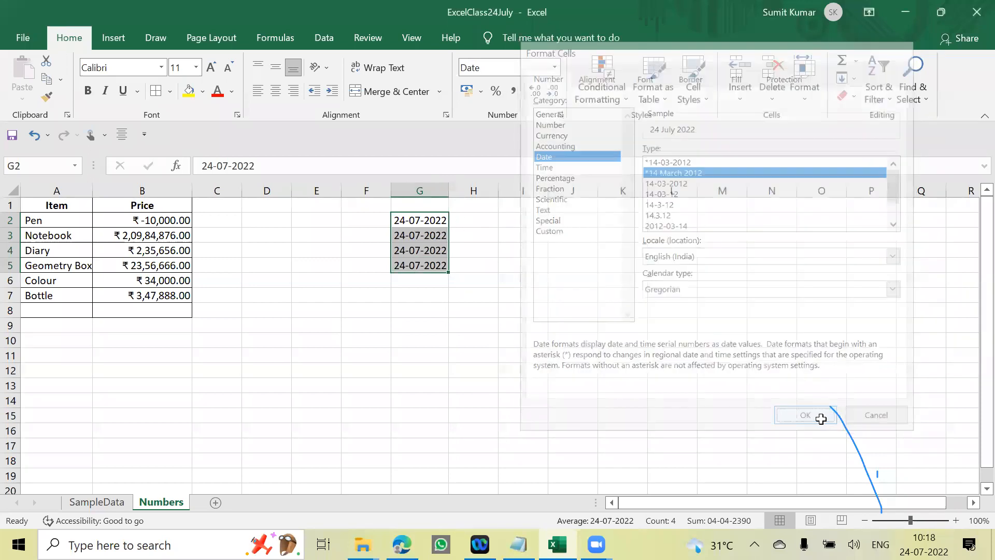
- Switch the dates in G2:G5 to the 2012-03-14 date type
key("ctrl+1")
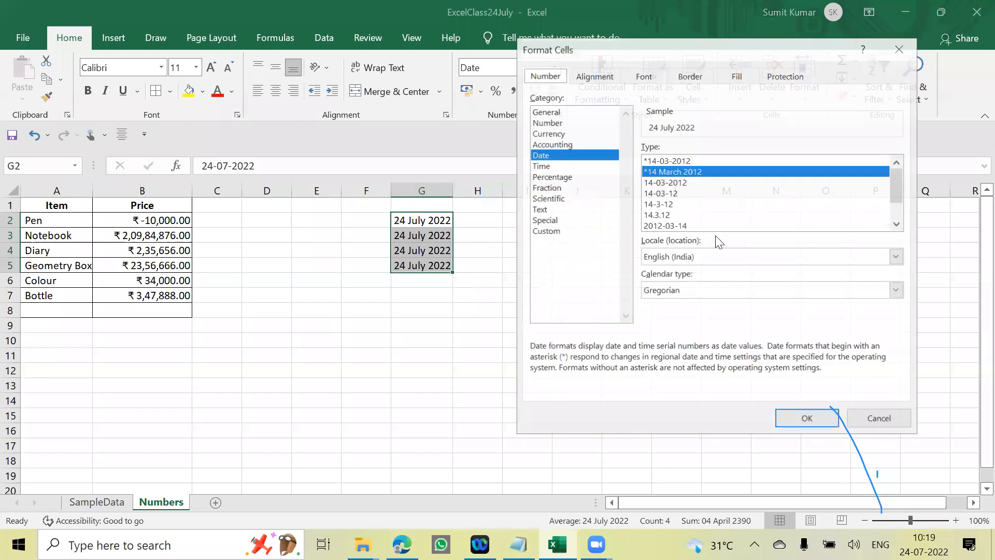
left_click(681, 182)
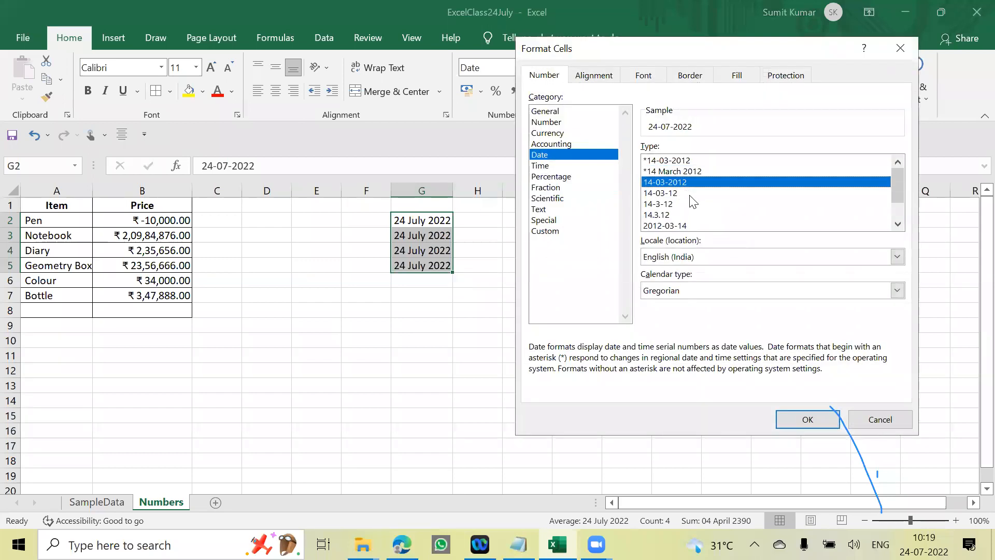
left_click(692, 228)
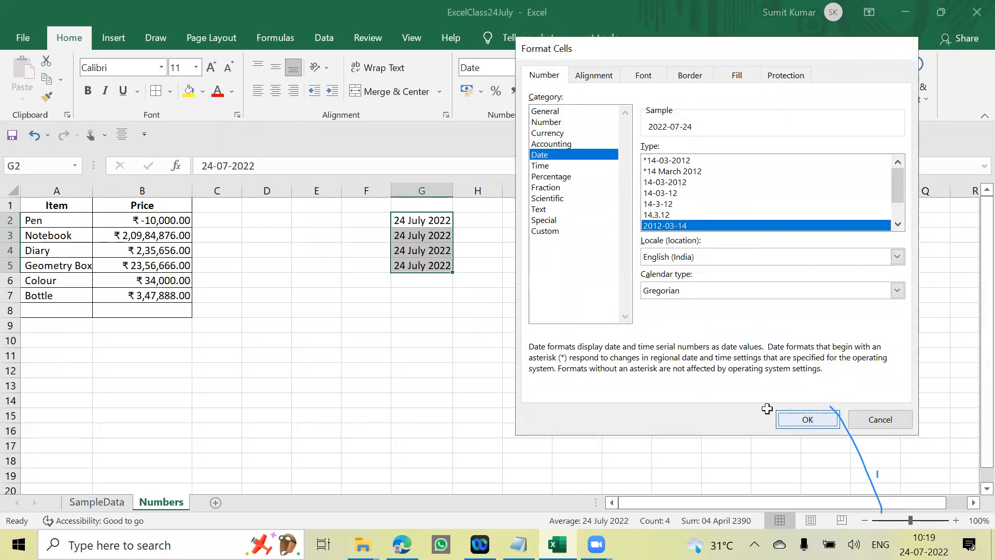
left_click(807, 419)
- Format the dates in G2:G5 with the long weekday date type Wednesday, 14 March, 2012
key("ctrl+1")
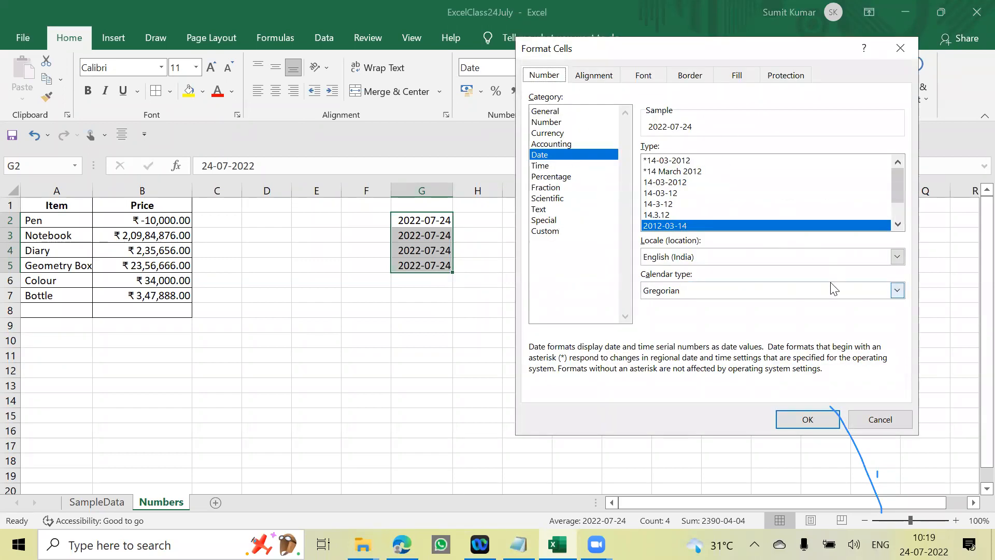
left_click(898, 224)
left_click(898, 224)
left_click(898, 224)
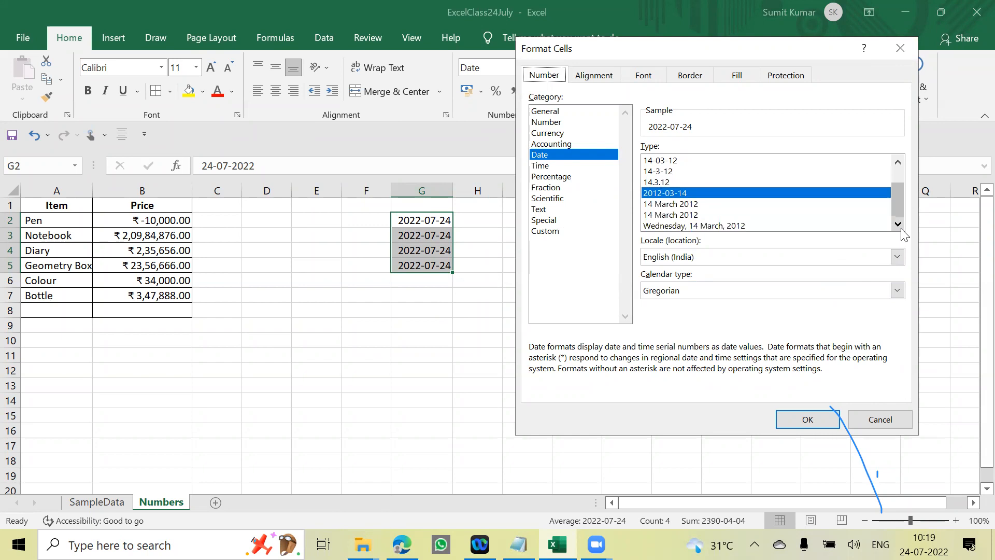
left_click(723, 226)
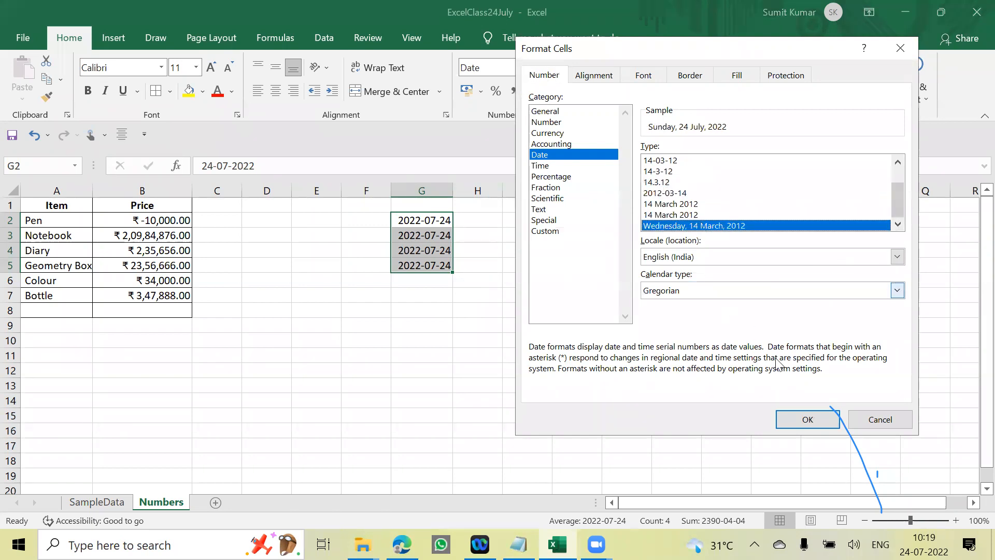
left_click(795, 417)
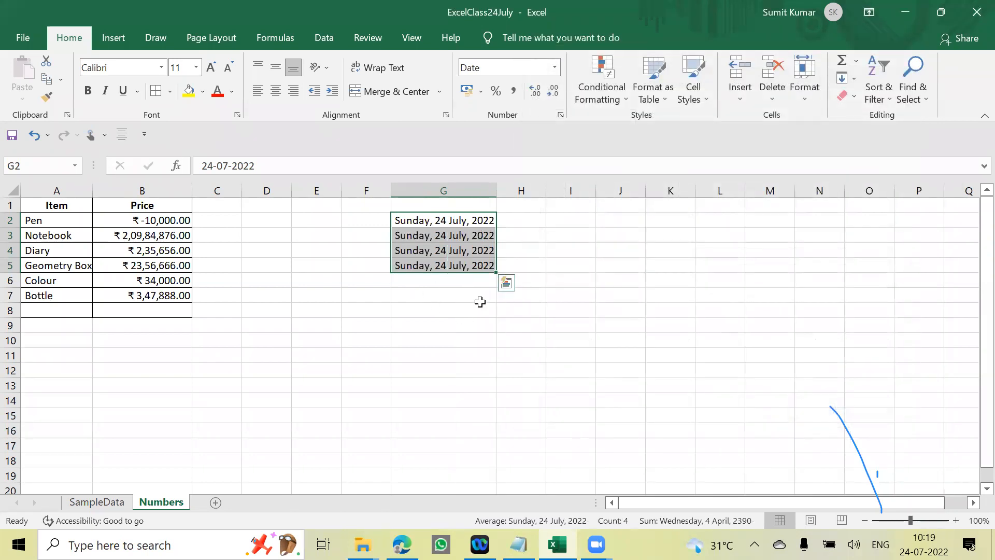
key("ctrl+1")
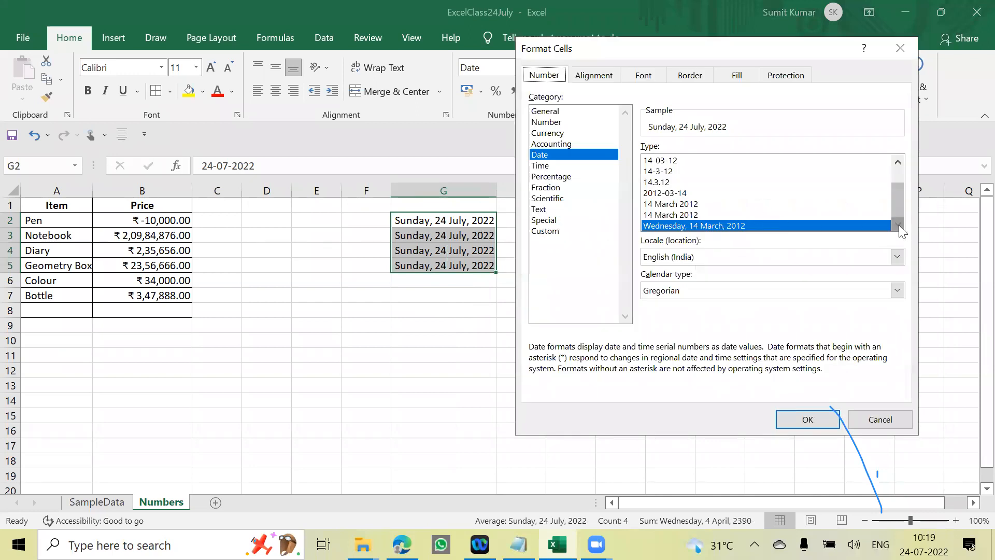
left_click(881, 419)
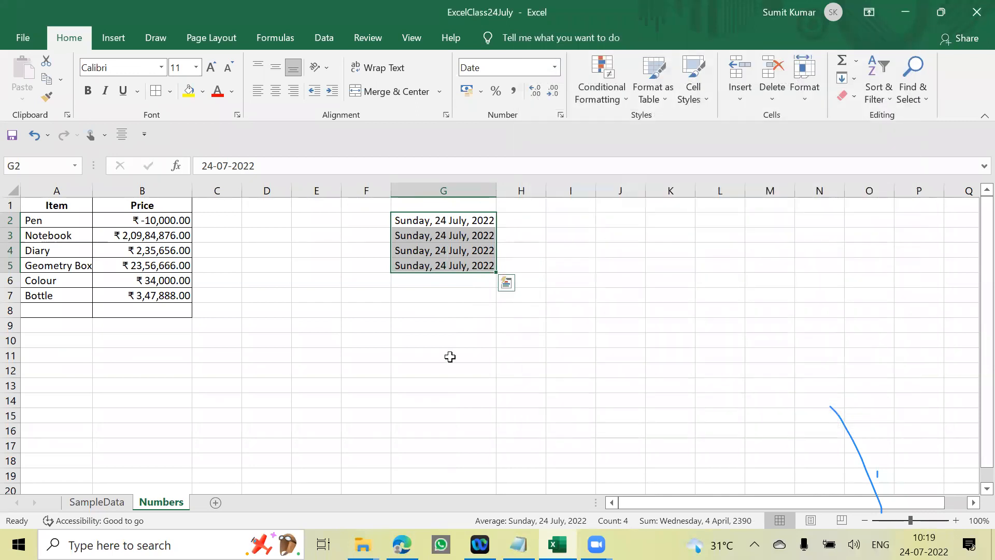
- Enter the date 25-07-2022 in G6, directly below the formatted dates
left_click(570, 295)
left_click(477, 228)
left_click_drag(477, 228, 480, 273)
left_click(544, 316)
left_click(487, 281)
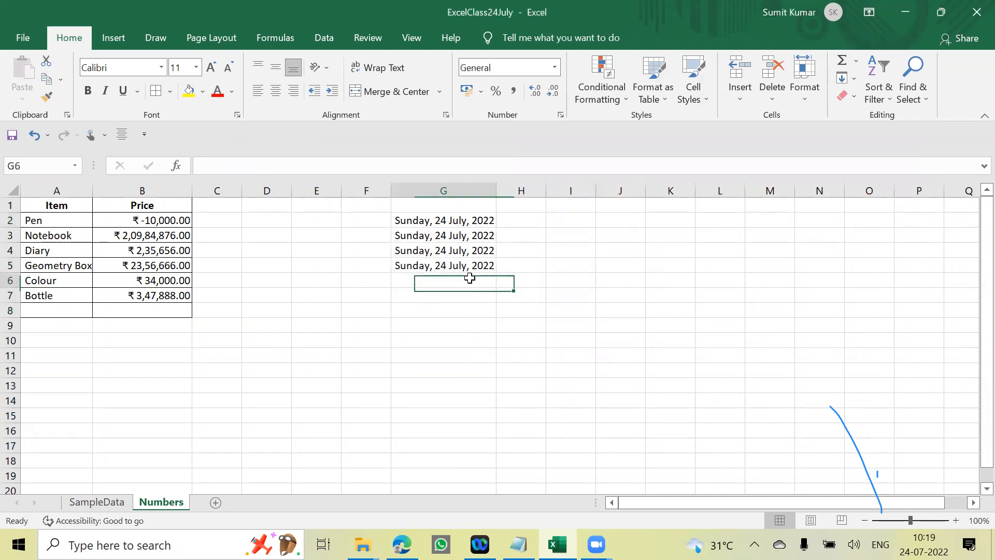
type("25-07")
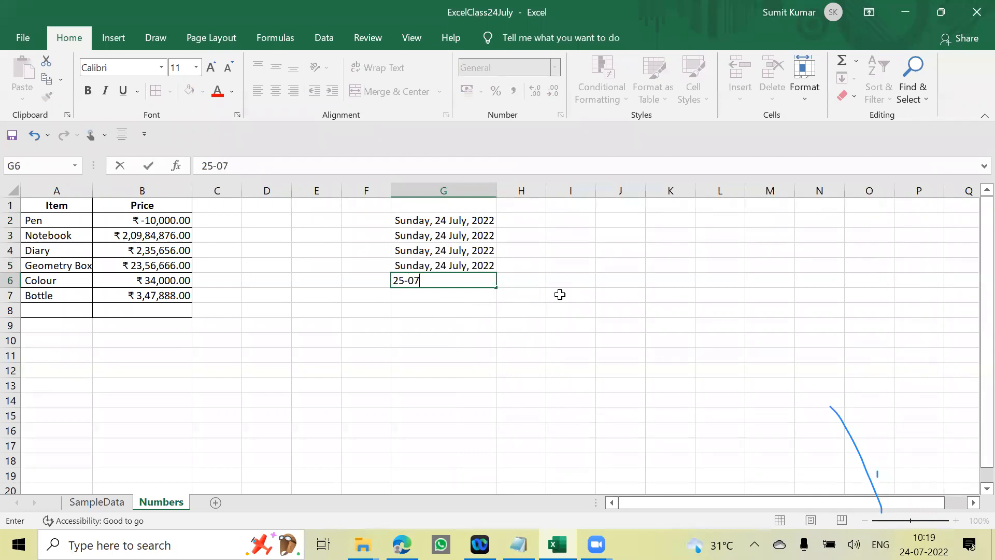
type("-2022")
key("Return")
key("Up")
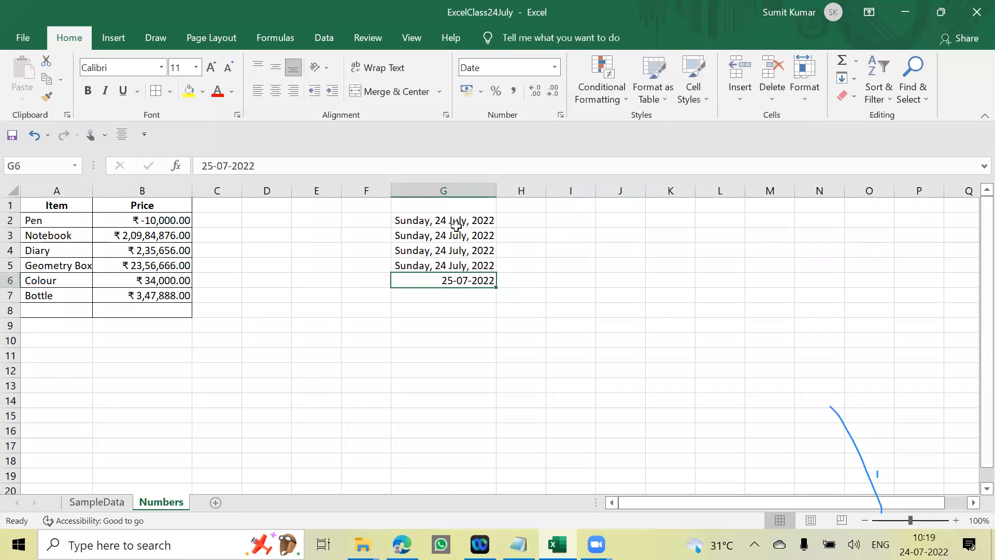
- Enter the heading Date in G1 above the column of dates
left_click(551, 308)
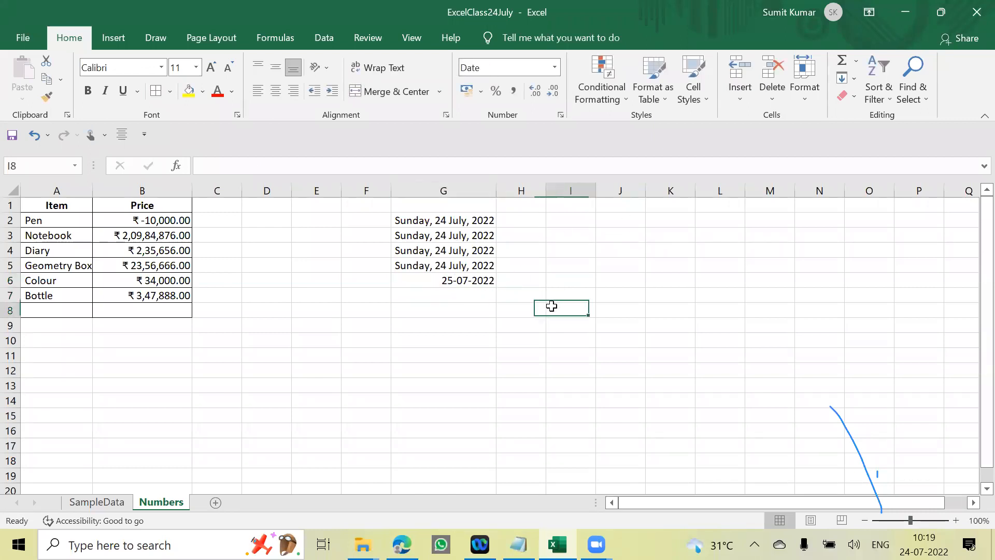
left_click(433, 287)
left_click(444, 205)
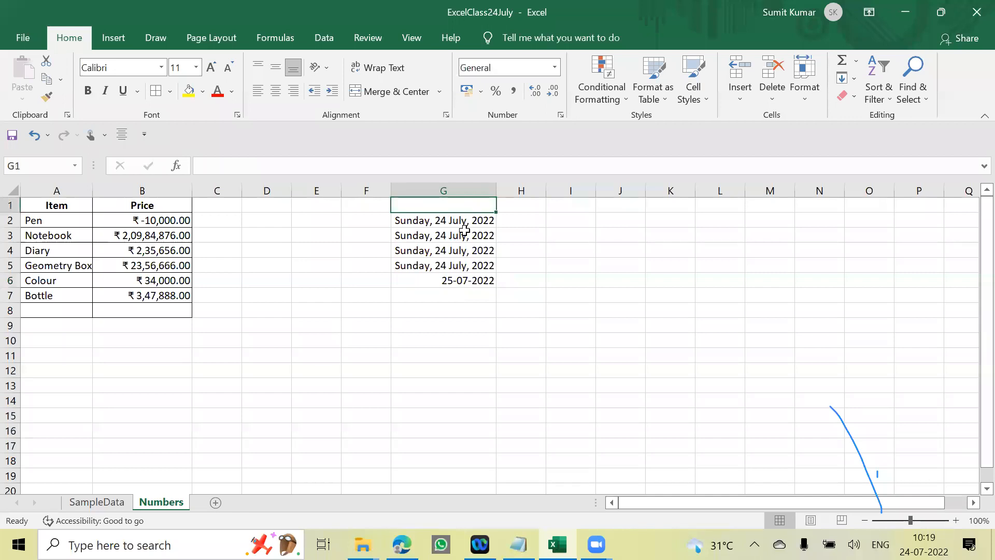
type("Date")
key("Return")
- Make the Date heading in G1 bold
left_click(579, 248)
left_click(469, 191)
left_click(458, 205)
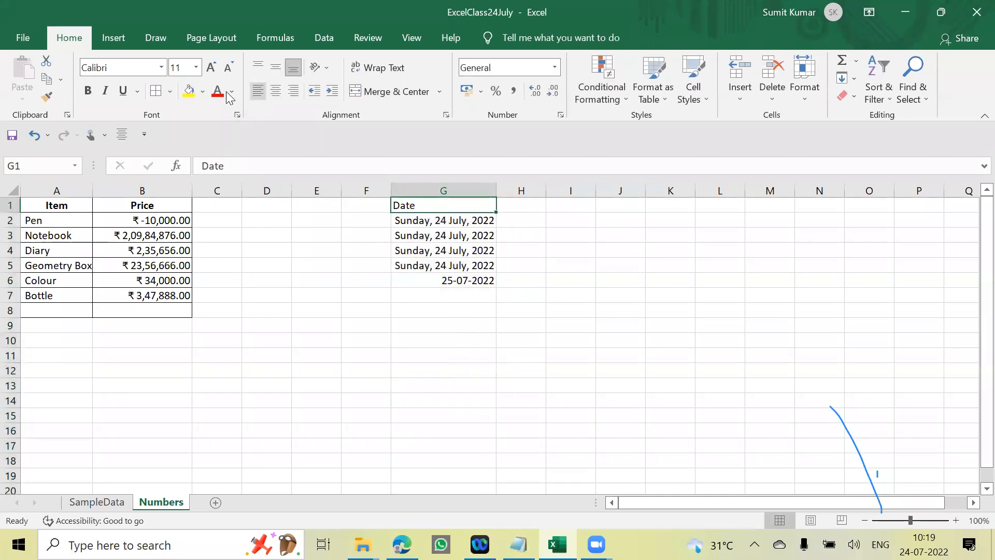
left_click(103, 94)
left_click(87, 92)
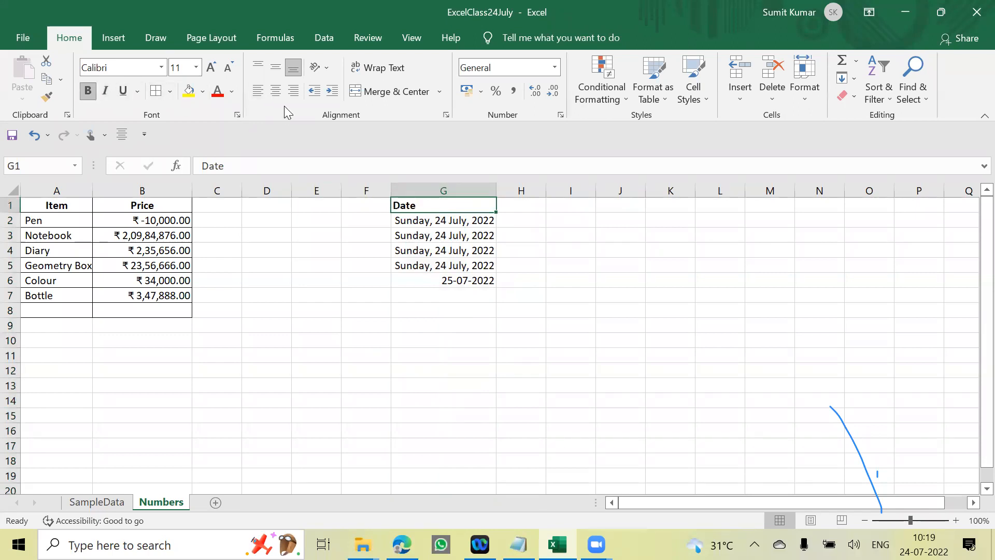
- Centre the Date heading in G1 horizontally within its cell
left_click(276, 91)
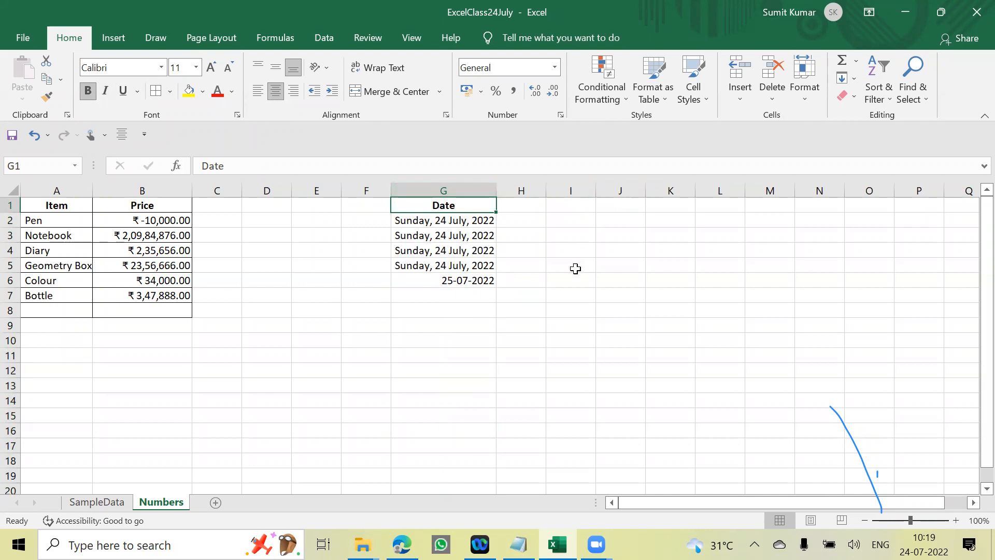
left_click_drag(563, 267, 562, 281)
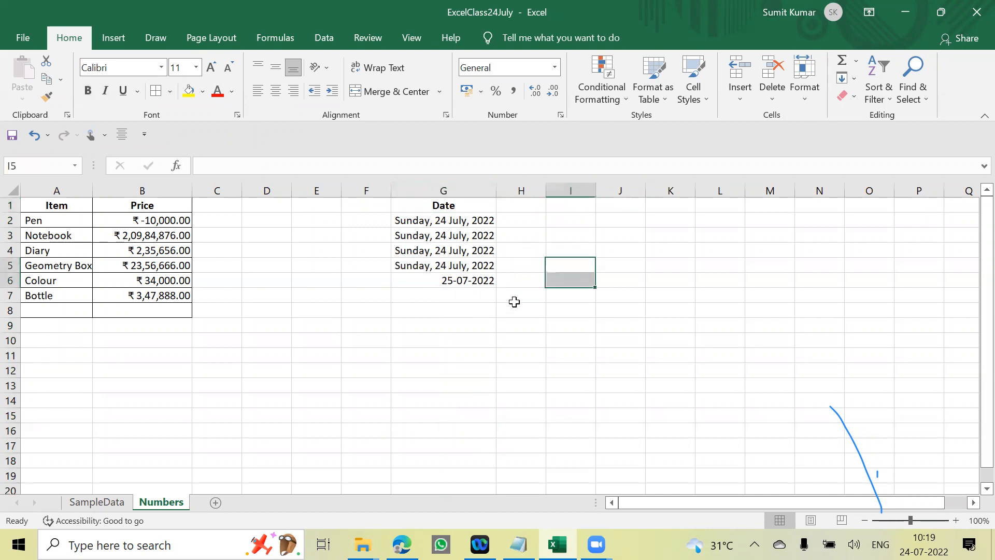
- Open the cell formatting settings for the whole of column G and review the available Date types
left_click(468, 188)
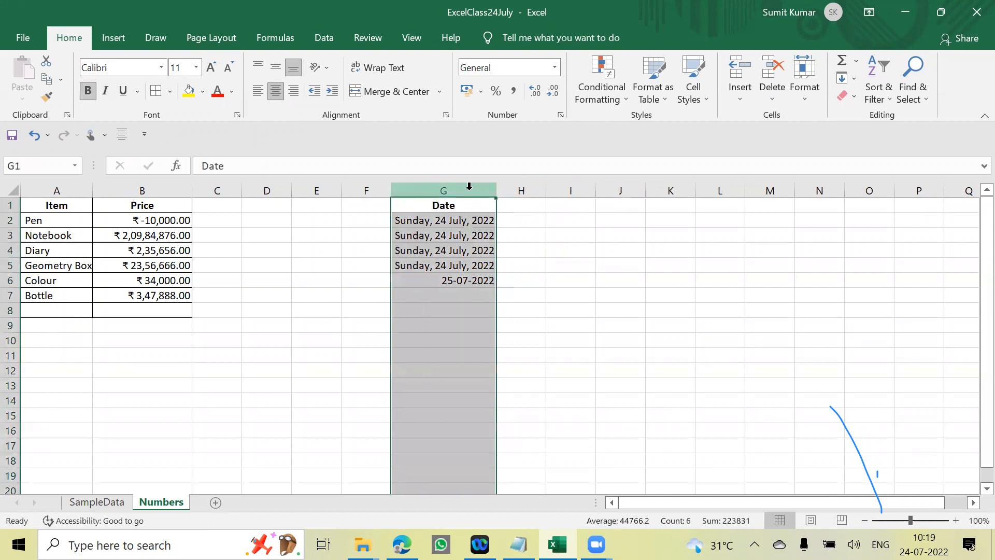
key("ctrl+1")
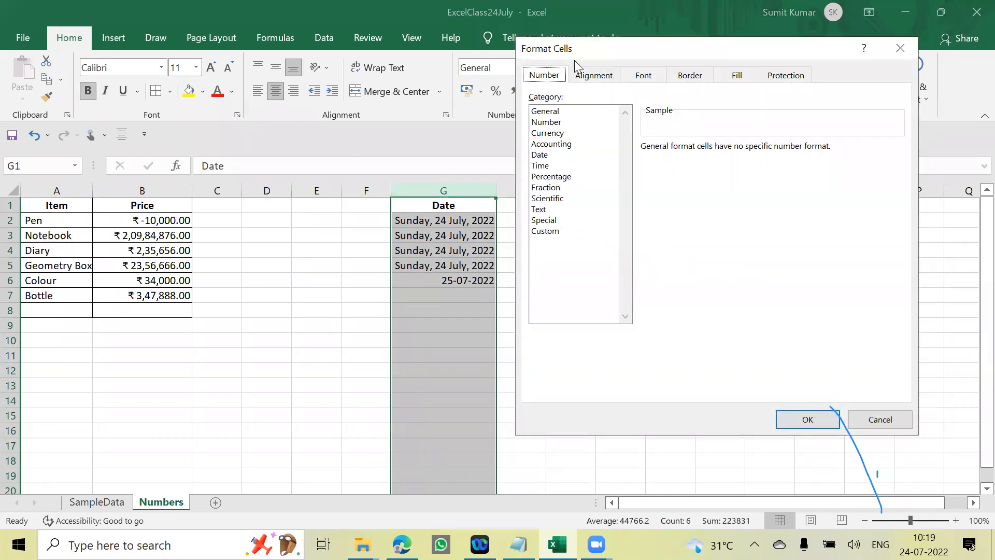
left_click(543, 156)
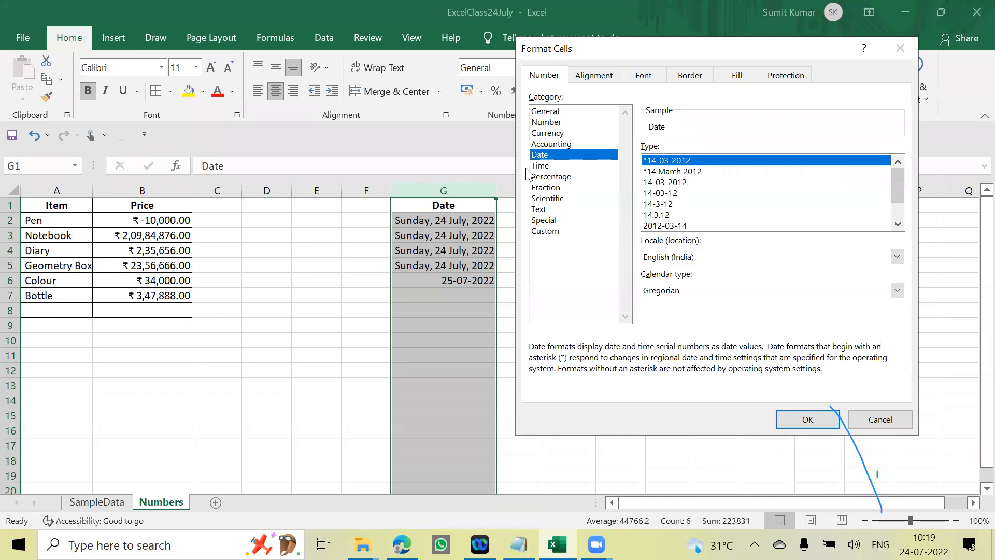
left_click(898, 224)
double_click(898, 224)
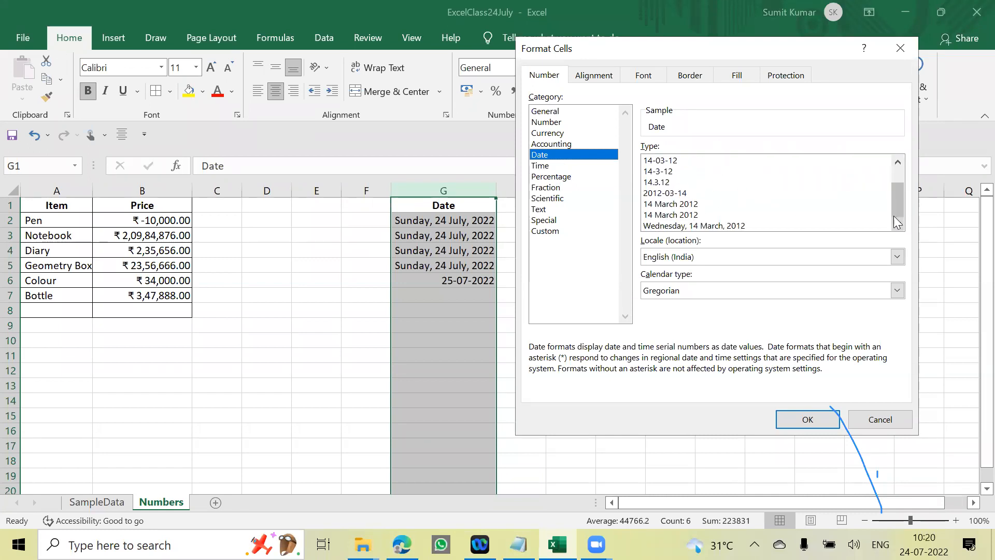
left_click_drag(893, 206, 887, 173)
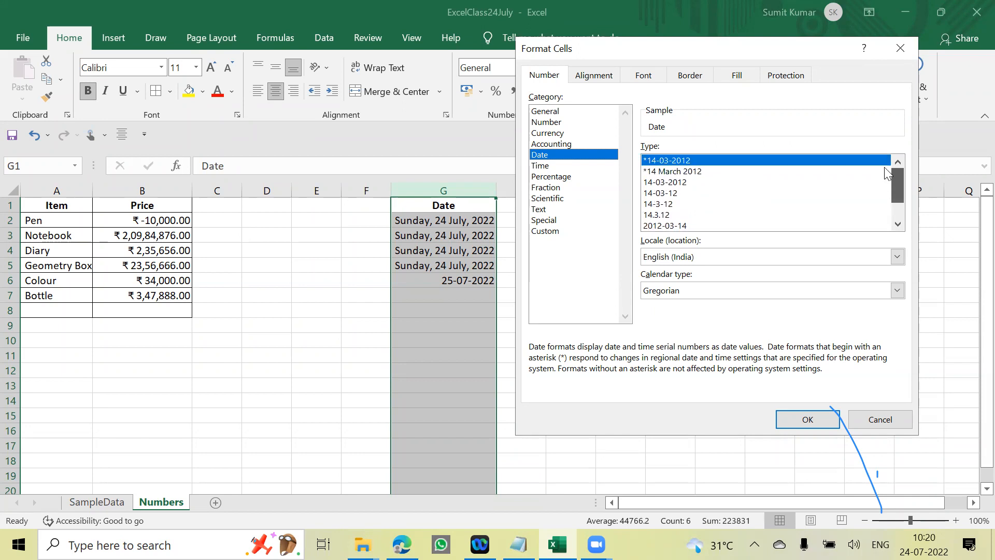
scroll(894, 197, "down", 1)
scroll(894, 212, "up", 1)
scroll(888, 183, "down", 1)
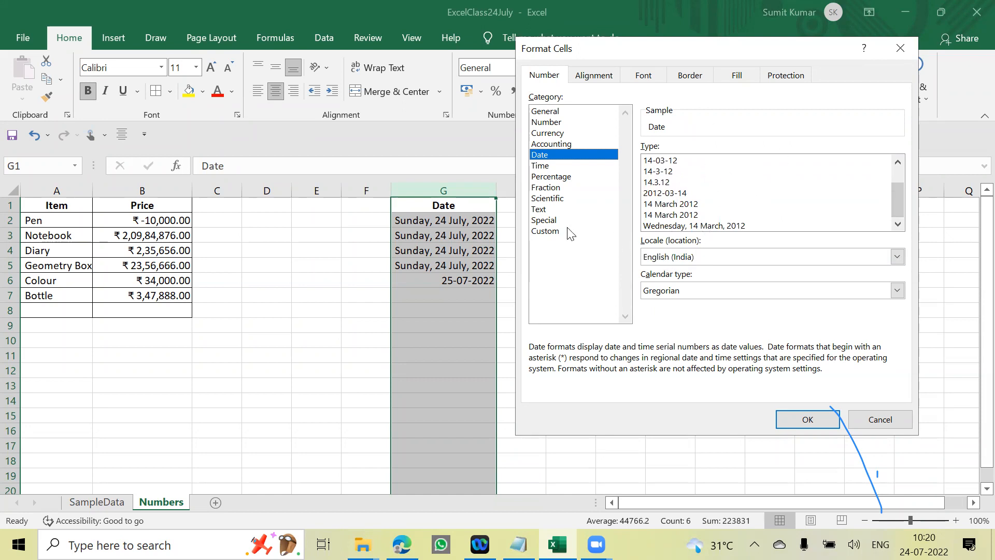
- Apply the custom number format mmm-yy to the whole of column G
left_click(551, 231)
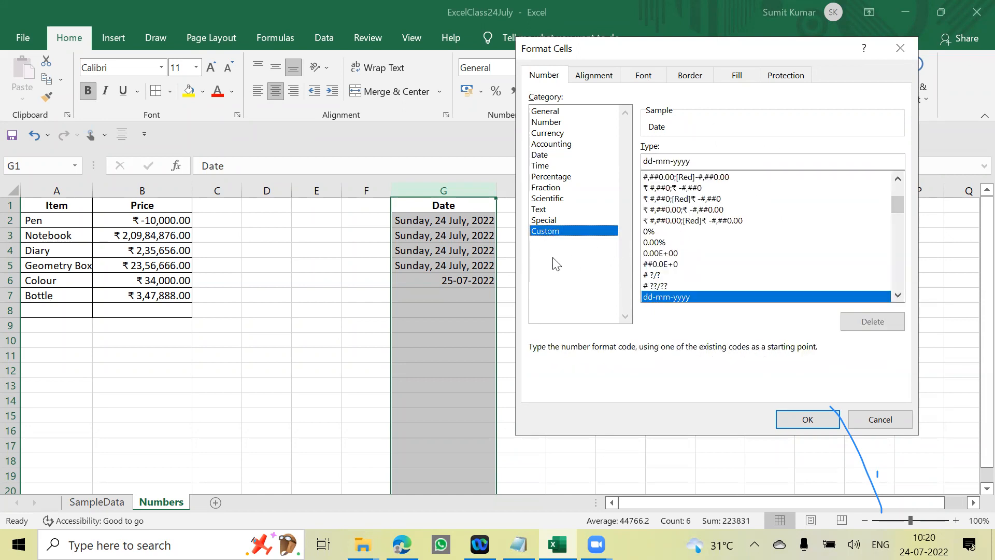
double_click(902, 299)
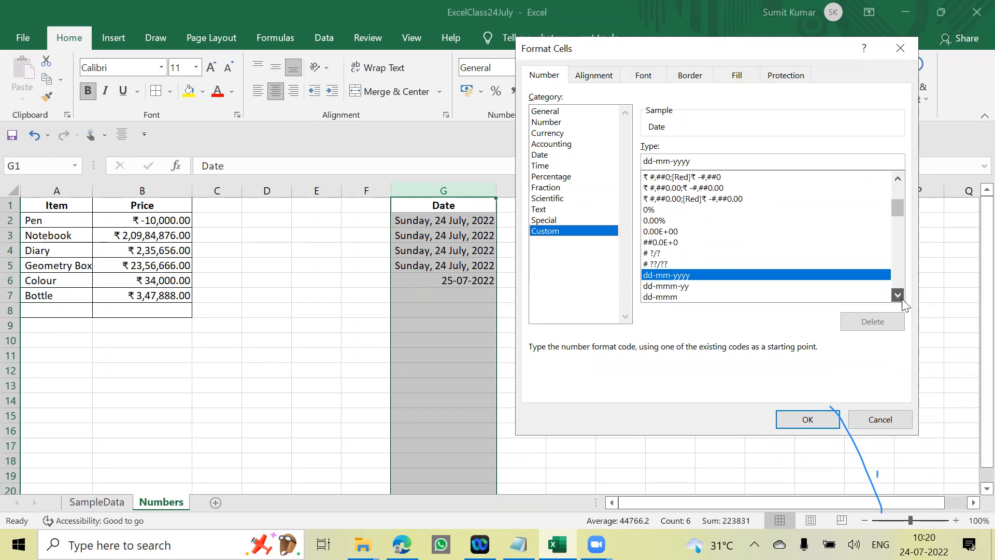
left_click_drag(897, 200, 896, 168)
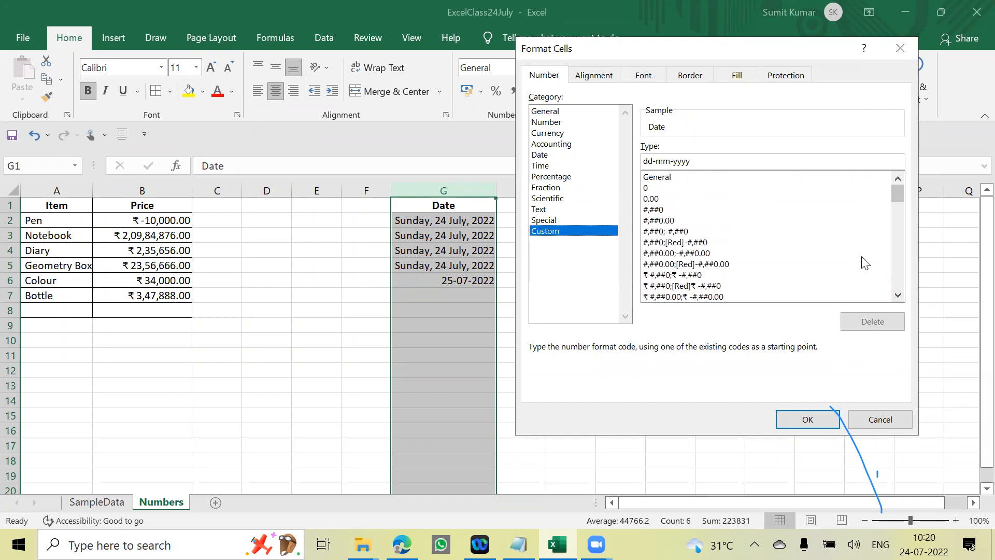
double_click(898, 295)
triple_click(897, 296)
triple_click(895, 296)
triple_click(895, 295)
double_click(895, 296)
left_click(895, 296)
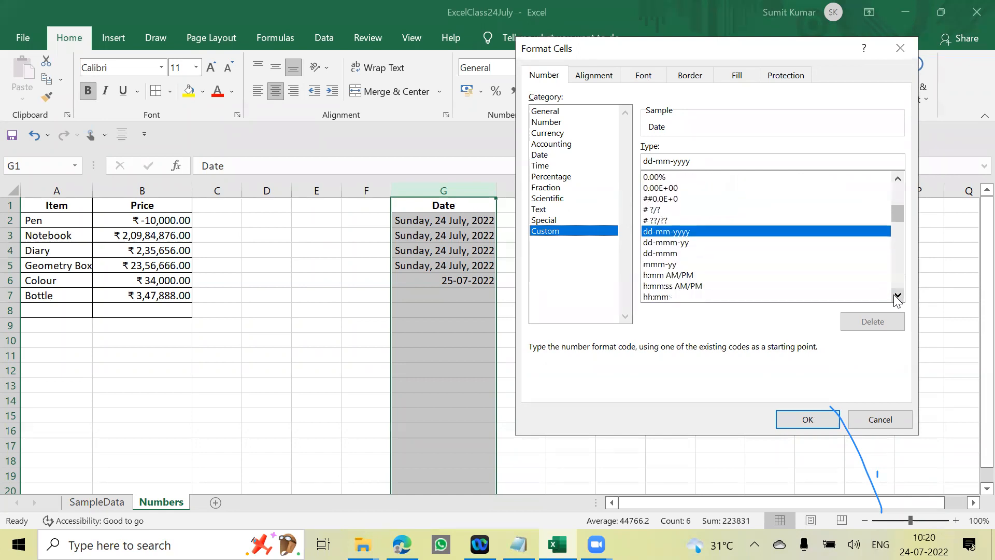
left_click(651, 265)
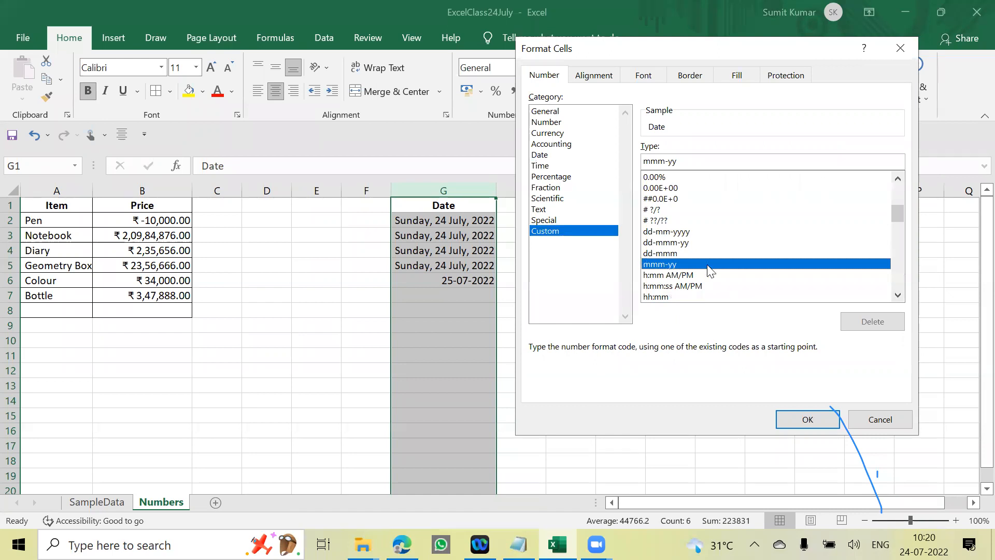
left_click(808, 420)
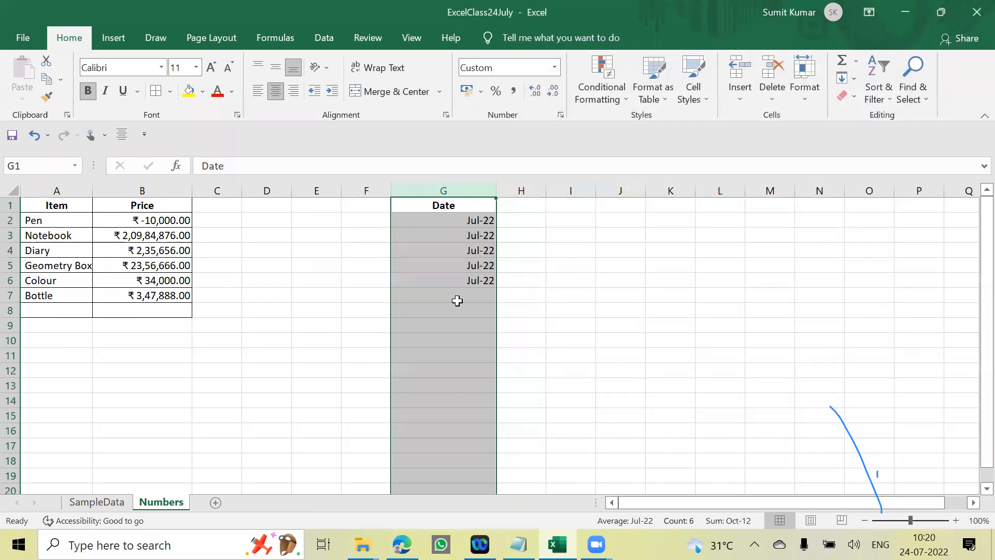
- Check the full date stored in G6 behind its month-year display and compare it with the empty cell below
left_click(474, 293)
left_click(474, 281)
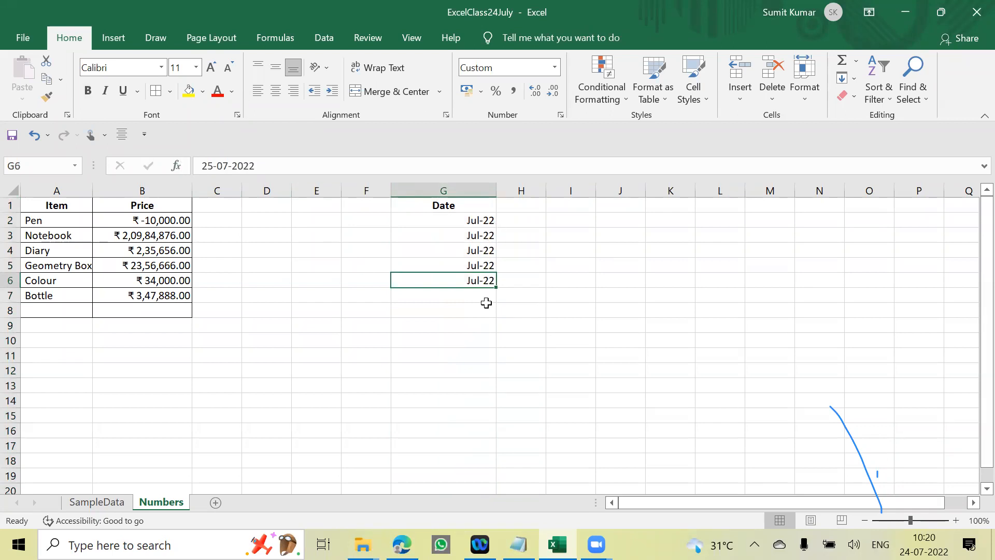
left_click(549, 299)
left_click(472, 282)
left_click(487, 294)
left_click(478, 281)
left_click_drag(598, 297, 585, 293)
- Look over the whole of column G, including the empty rows below the dates
left_click(474, 197)
scroll(479, 368, "down", 8)
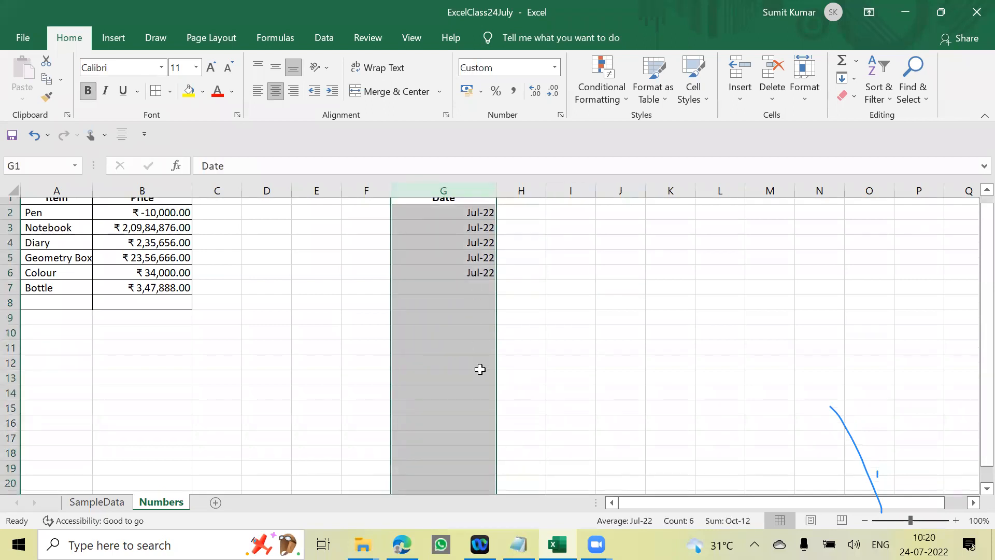
scroll(973, 407, "up", 8)
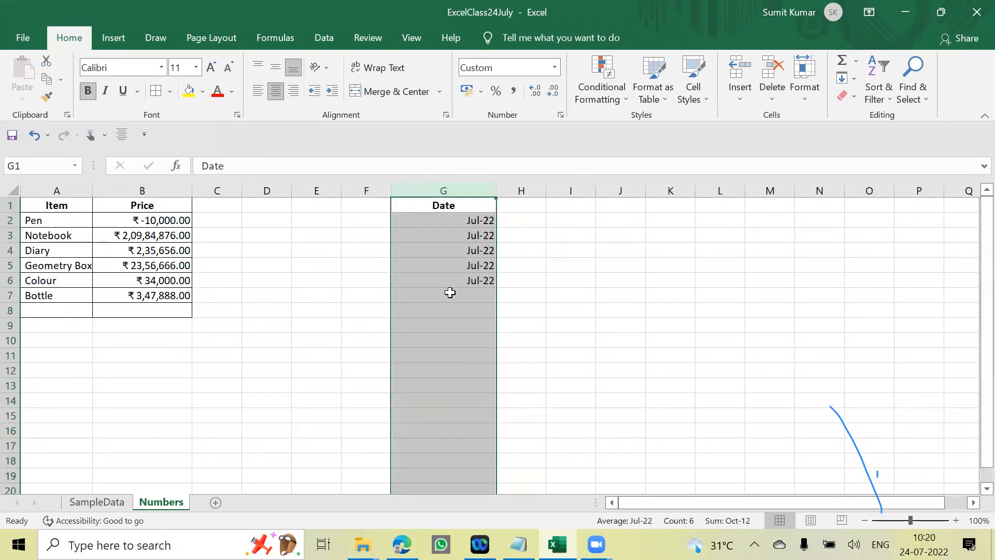
scroll(474, 396, "down", 6)
scroll(461, 460, "down", 20)
scroll(439, 402, "up", 20)
scroll(440, 402, "up", 5)
left_click(576, 308)
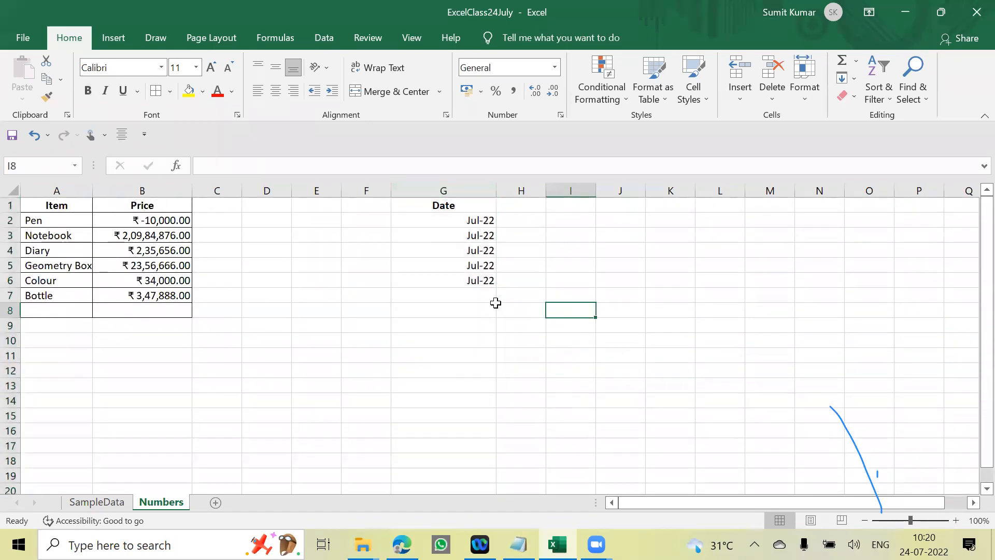
- Begin a new entry in G7, directly below the existing dates, starting with 2
left_click(471, 296)
type("2")
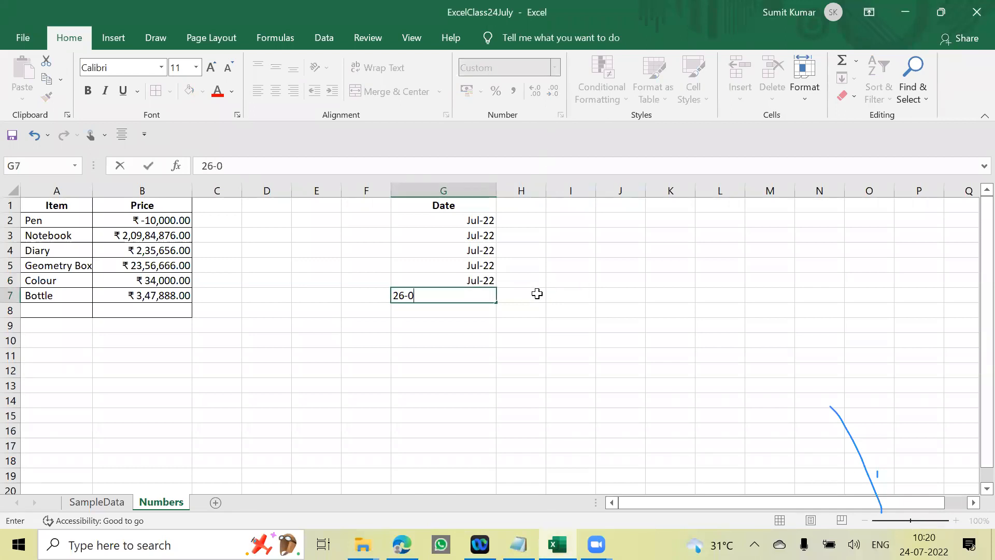
- Complete the date entry 26-07-2022 in G7
type("6-07-2022")
key("Return")
key("Up")
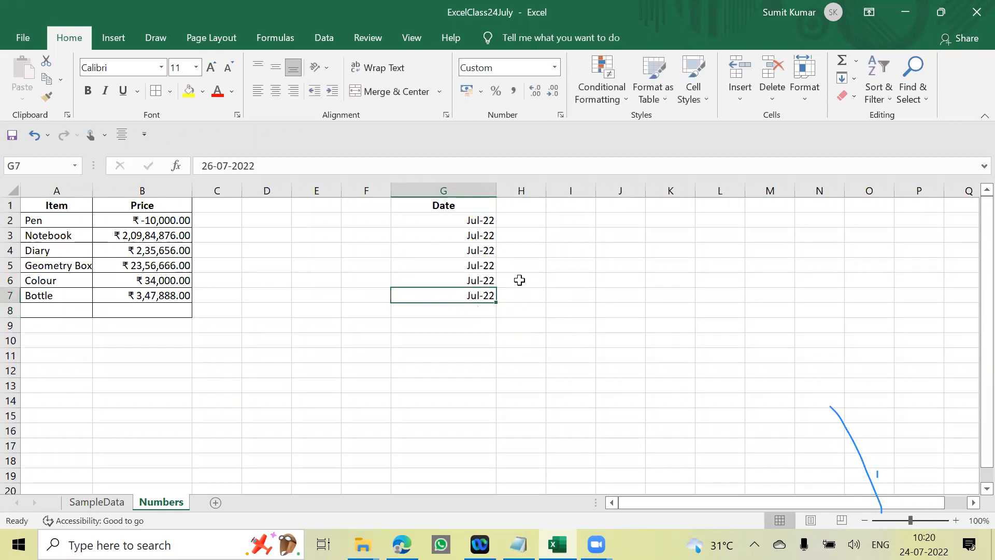
- Apply the custom number format dd-mmm-yy to the dates in G2:G7
left_click_drag(474, 221, 471, 294)
key("ctrl+1")
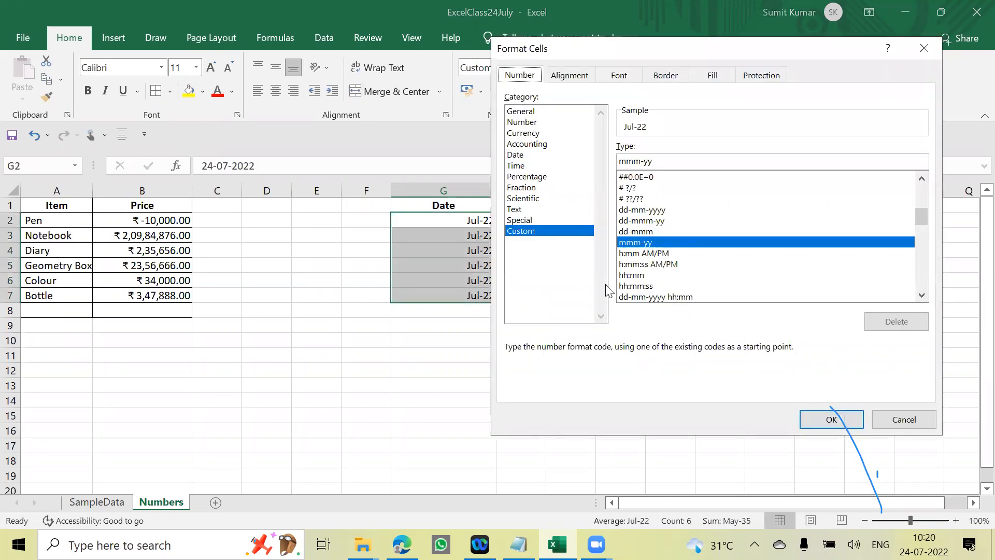
left_click(646, 221)
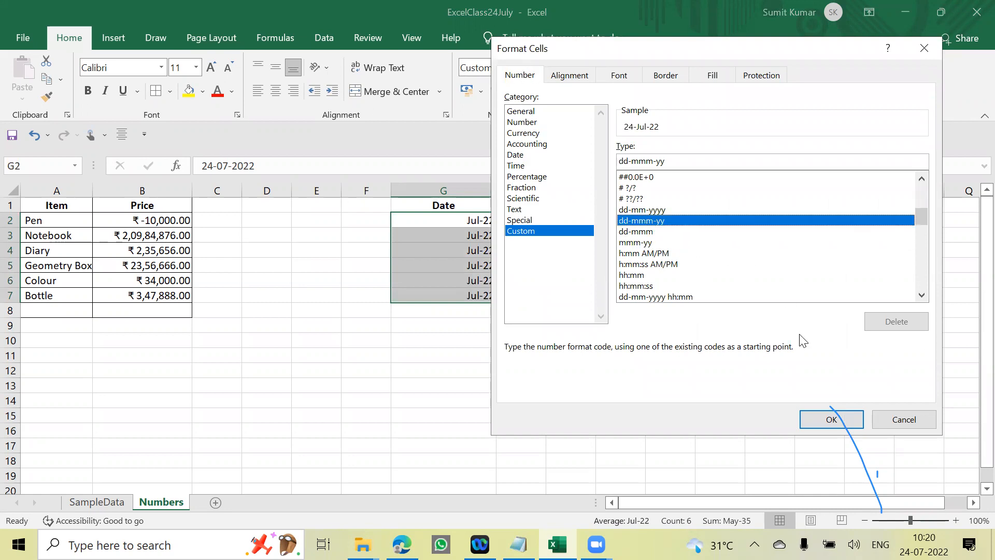
left_click(829, 418)
left_click(484, 336)
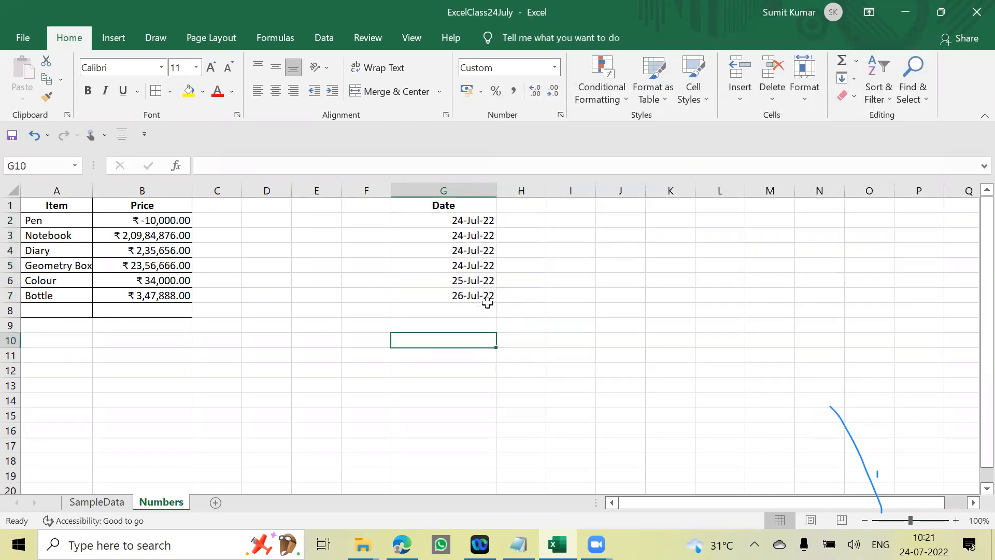
left_click_drag(477, 220, 481, 295)
left_click(539, 319)
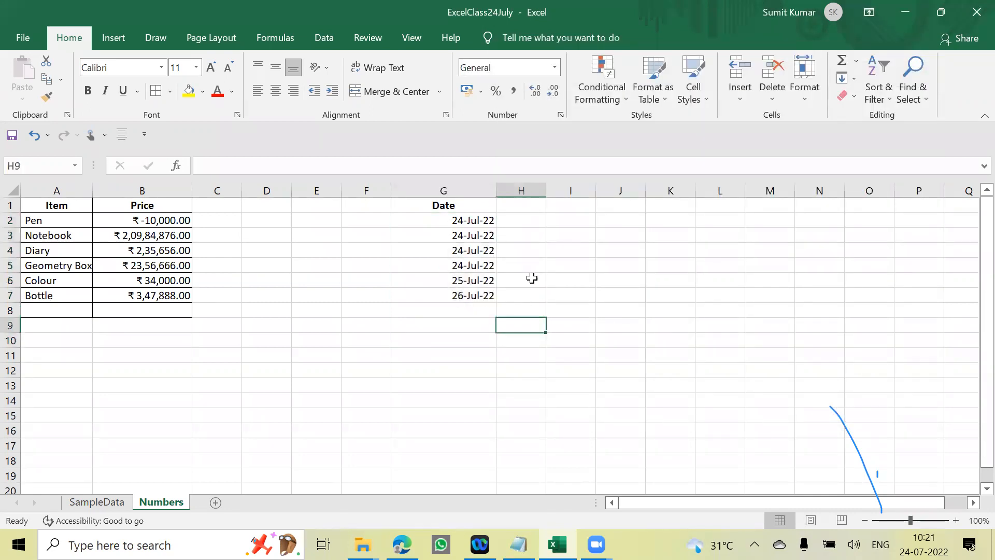
- Apply the custom date and time format dd-mm-yyyy hh:mm to G2:G7
left_click_drag(480, 222, 474, 288)
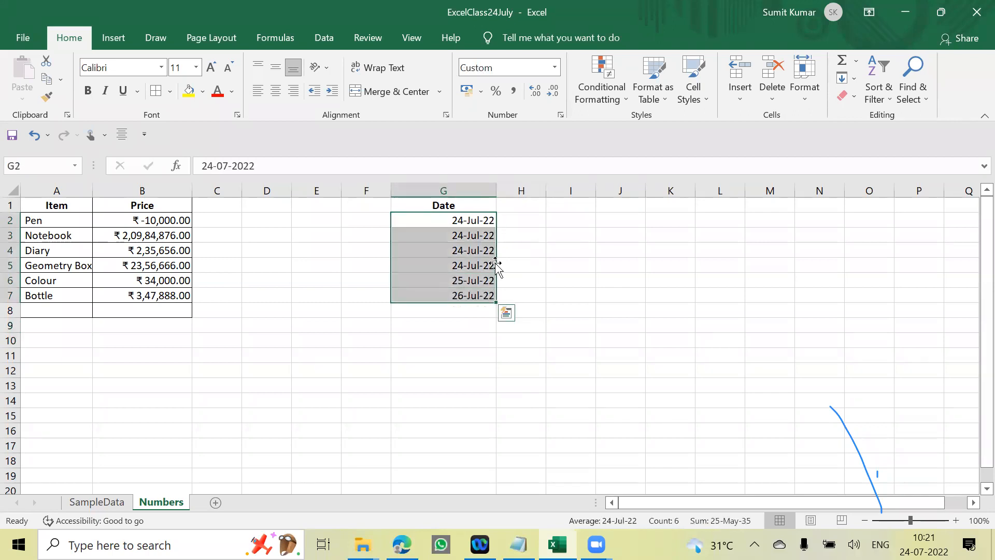
key("ctrl+1")
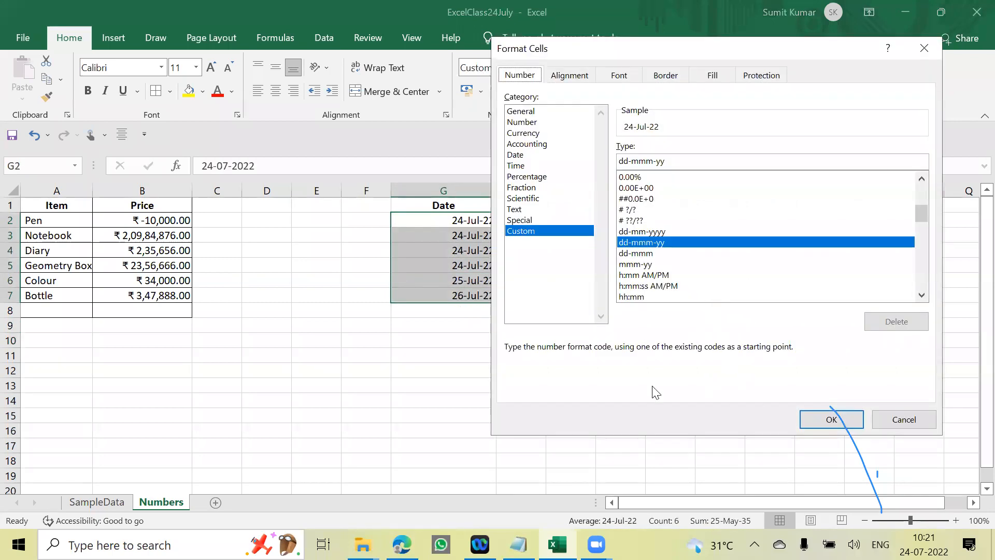
left_click(970, 361)
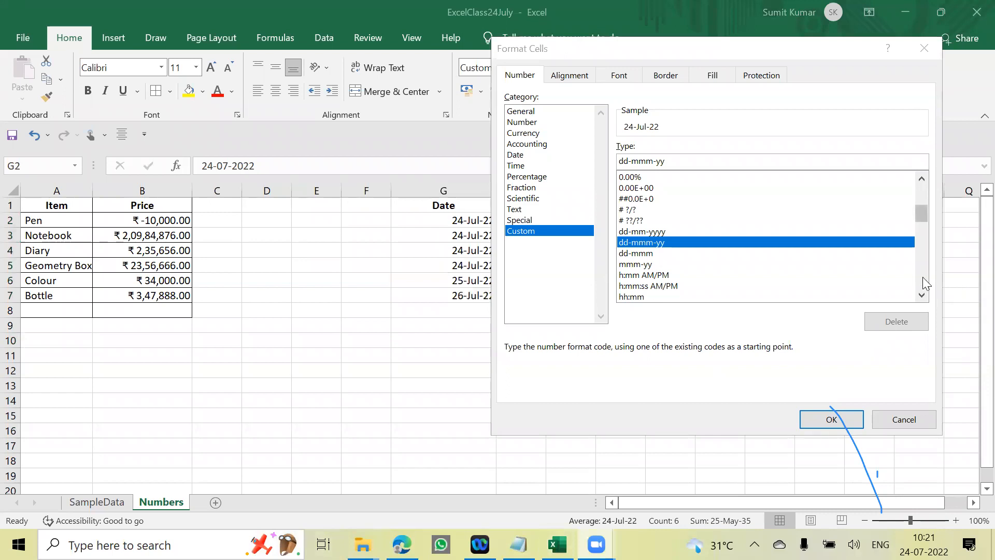
scroll(923, 283, "up", 1)
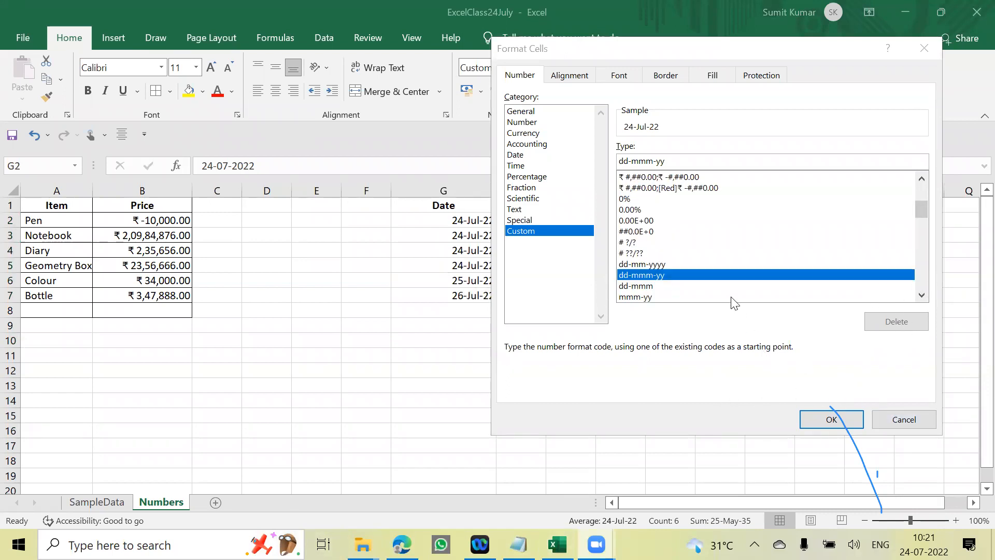
scroll(735, 298, "down", 2)
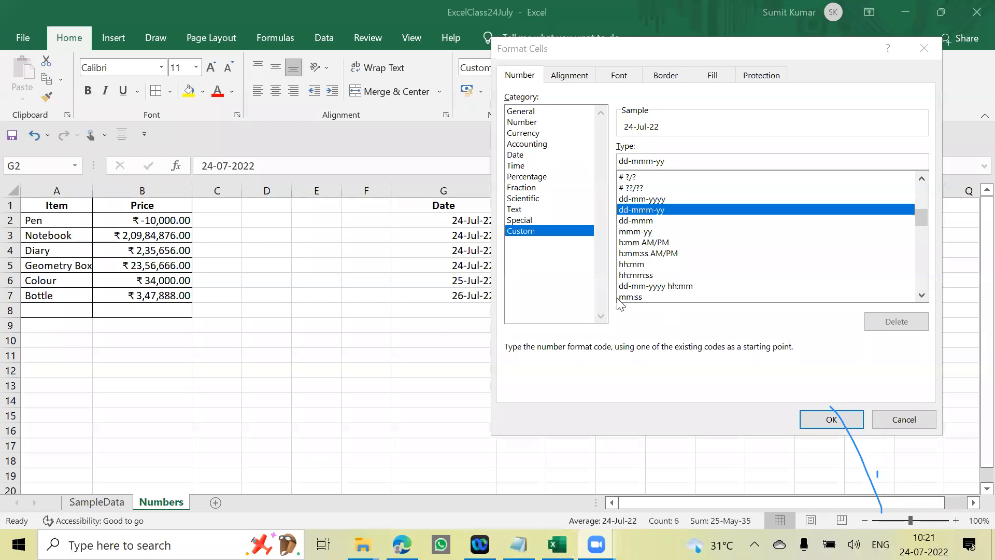
left_click(658, 286)
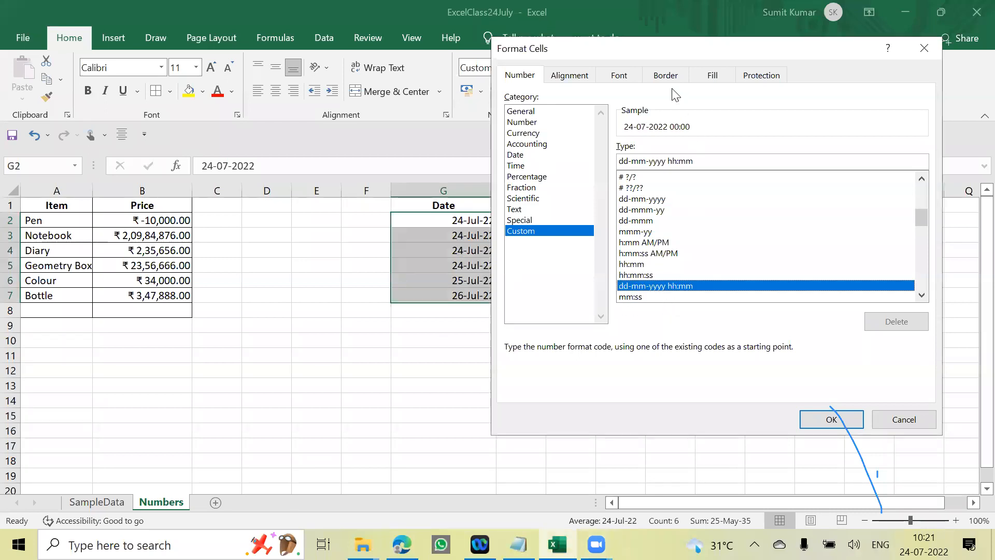
left_click_drag(702, 50, 767, 43)
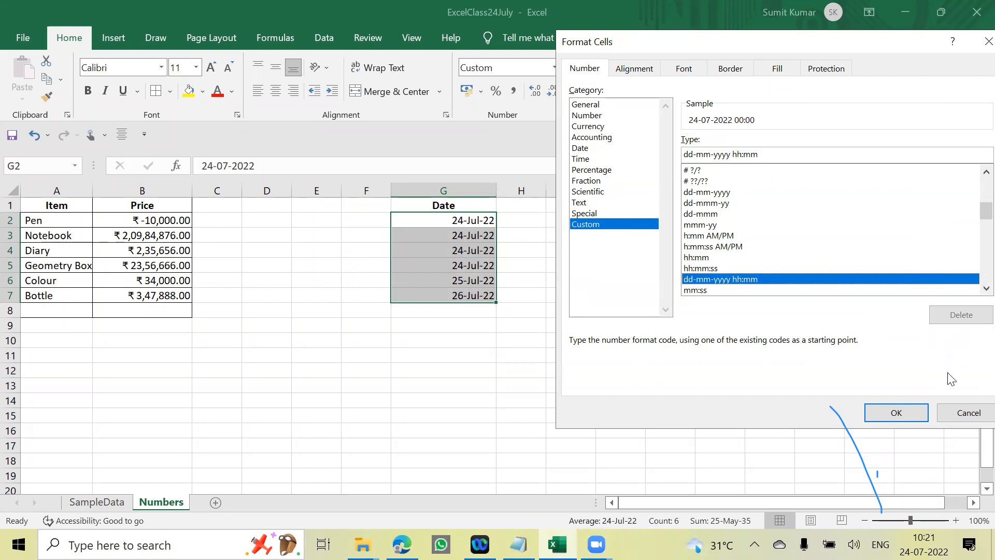
left_click(890, 413)
left_click(453, 358)
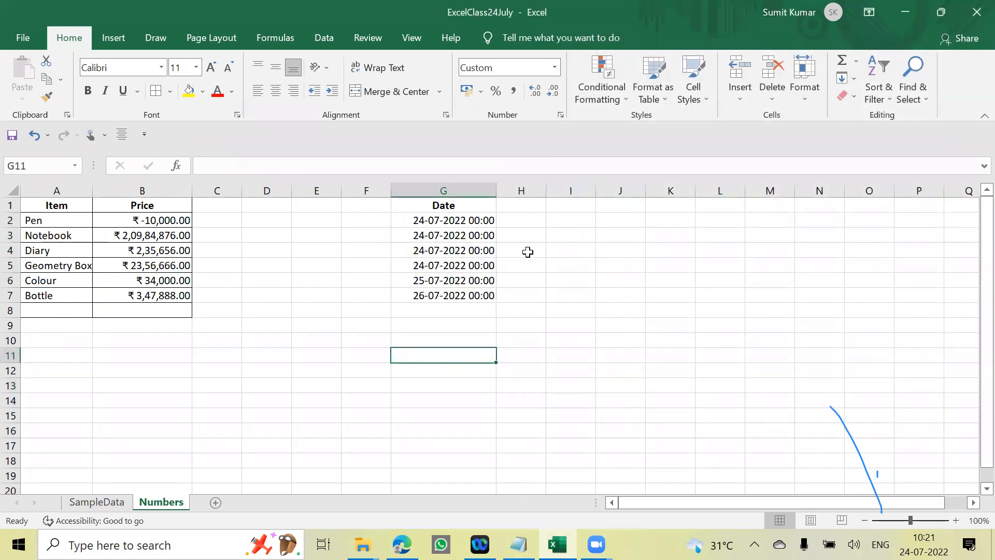
- Check the full date and time stored in G4
left_click(487, 252)
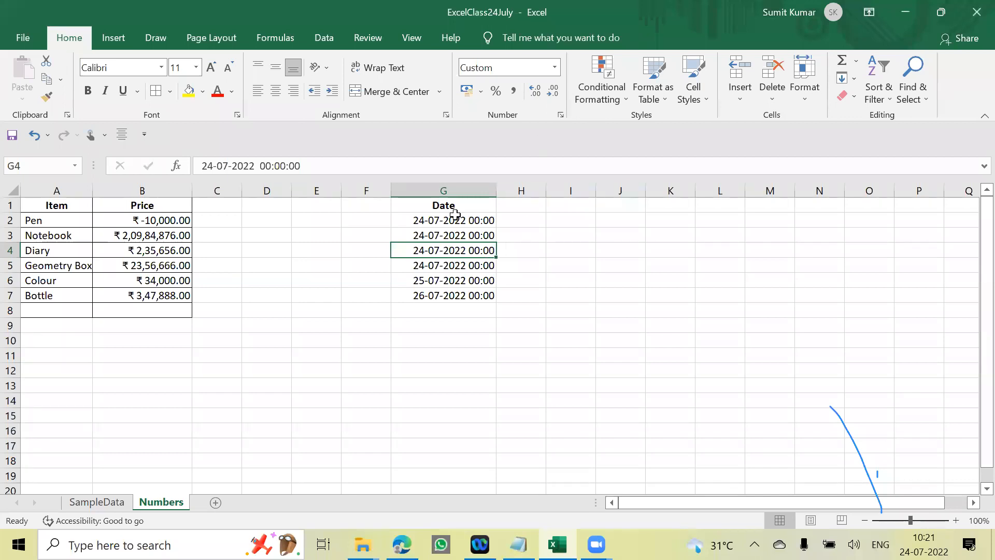
key("ctrl+1")
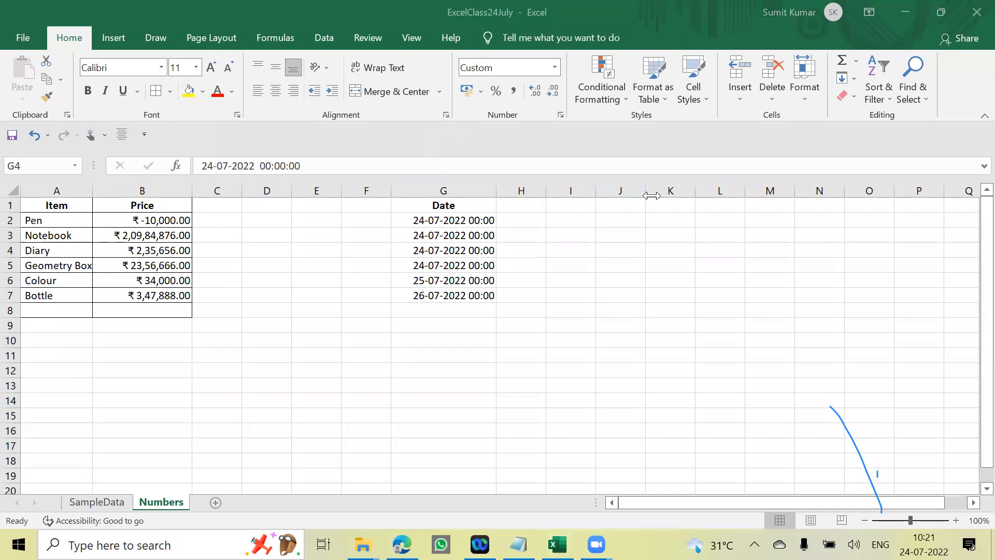
left_click(754, 259)
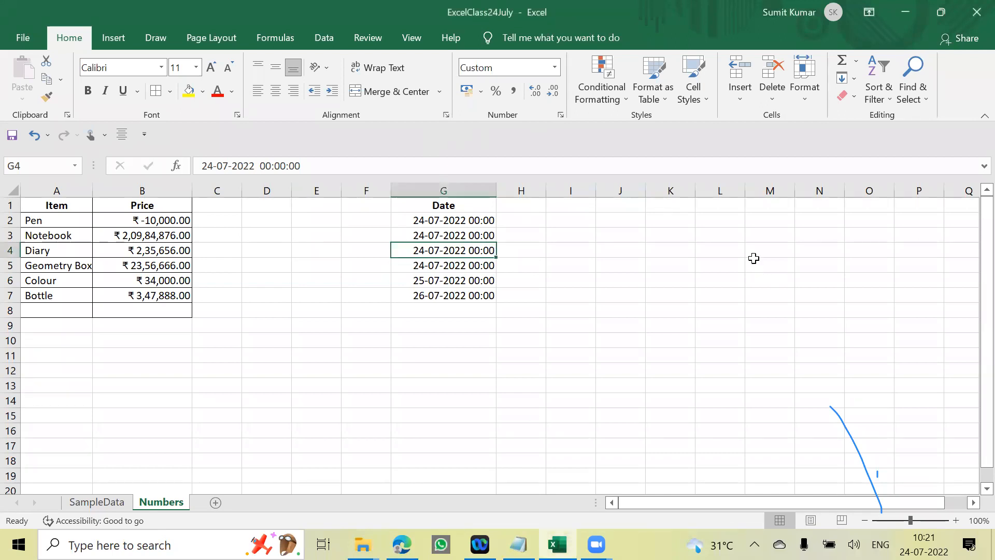
left_click(501, 262)
- Set the time in G2 to 01:30, keeping its date
left_click(471, 220)
left_click(266, 166)
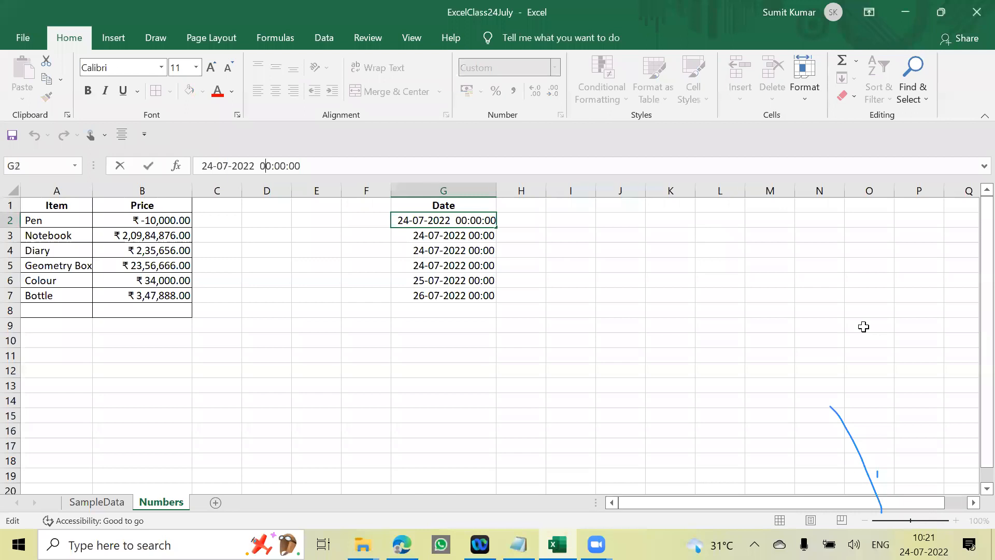
key("Delete")
type("1:30")
key("Return")
key("Up")
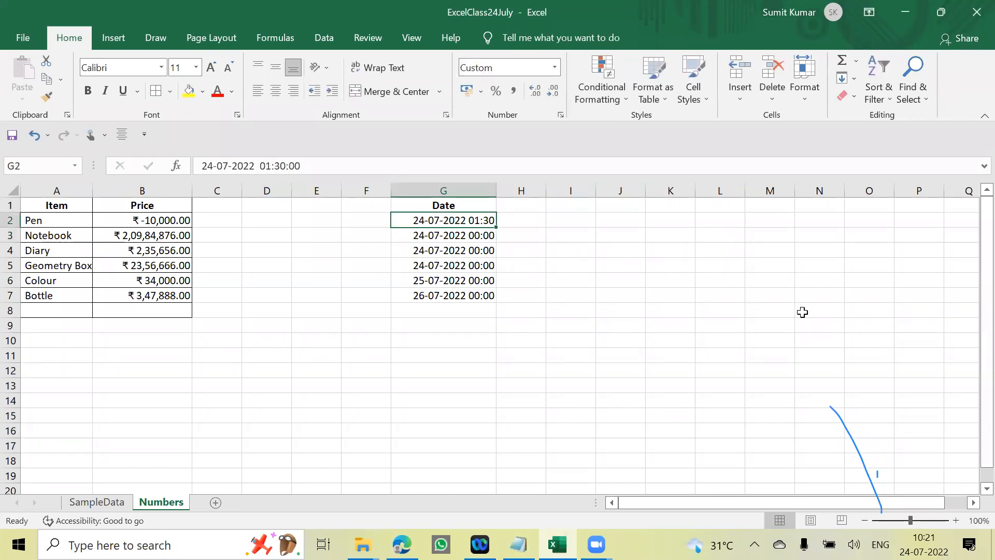
- Set the time in G3 to 14:25, keeping its date
left_click(478, 240)
left_click(265, 166)
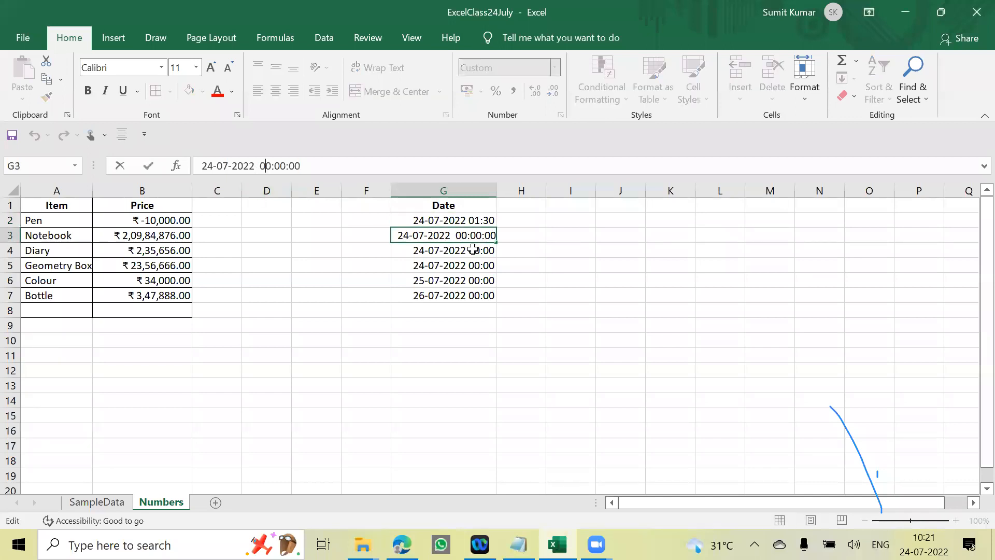
type("14:25")
key("Return")
key("Up")
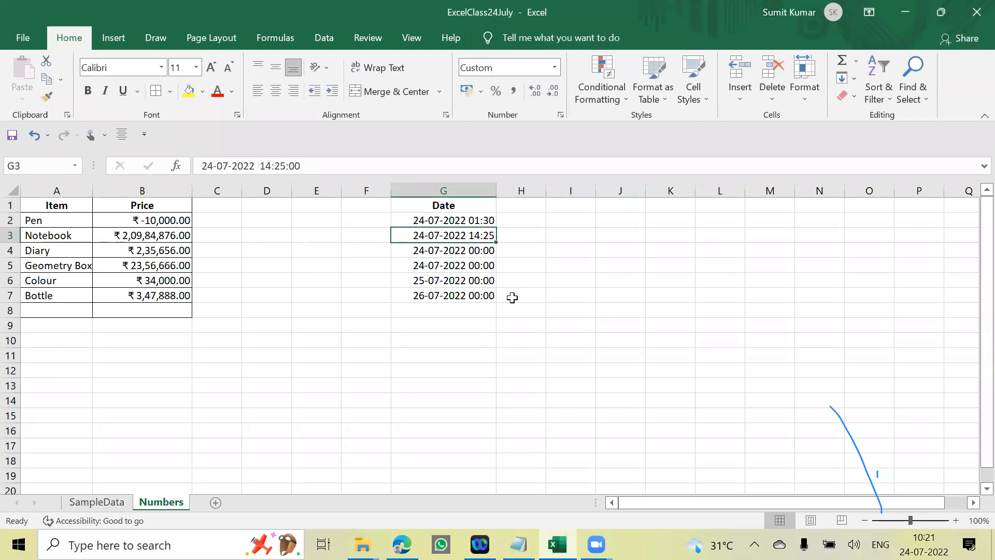
- Apply the custom time format h:mm:ss AM/PM to G2:G7
left_click_drag(477, 221, 495, 300)
key("ctrl+1")
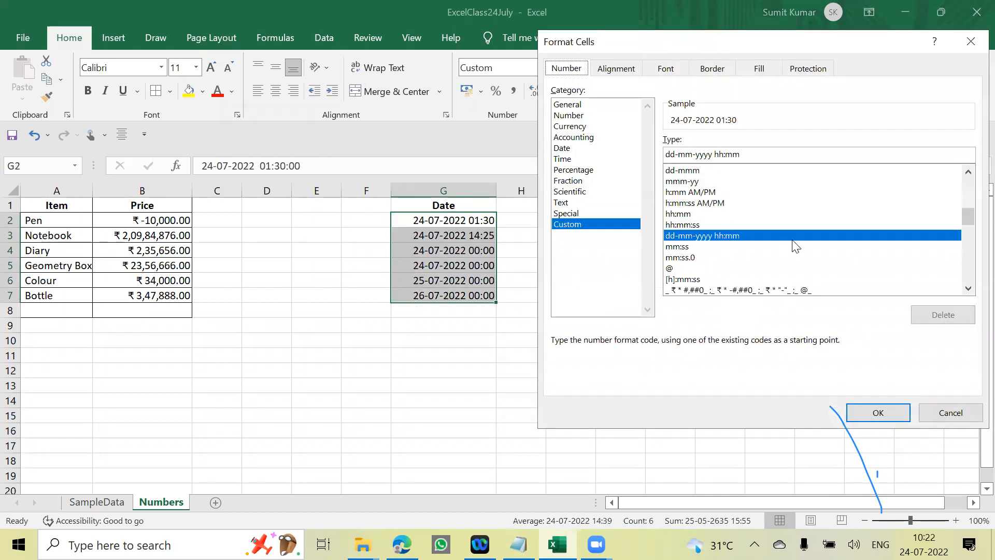
scroll(798, 259, "down", 4)
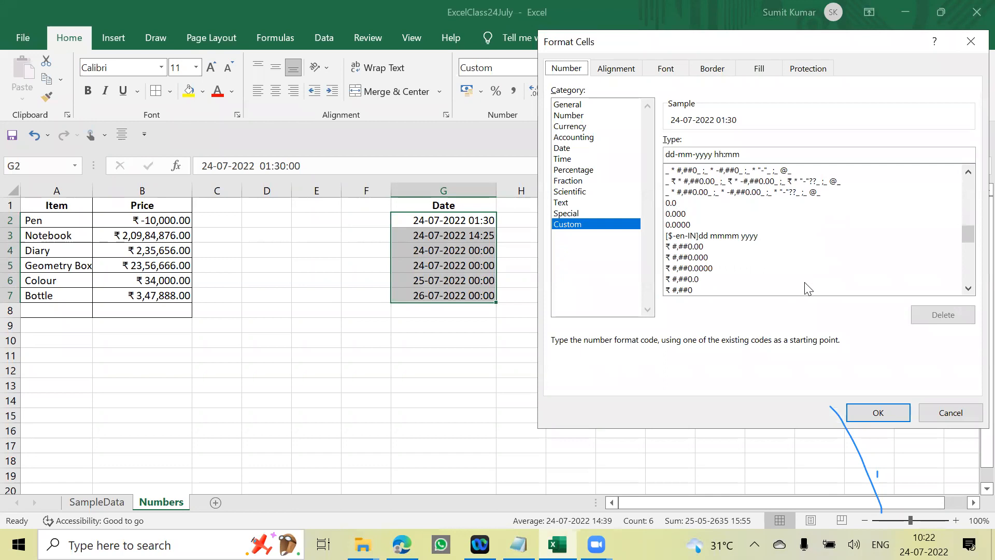
scroll(807, 288, "down", 2)
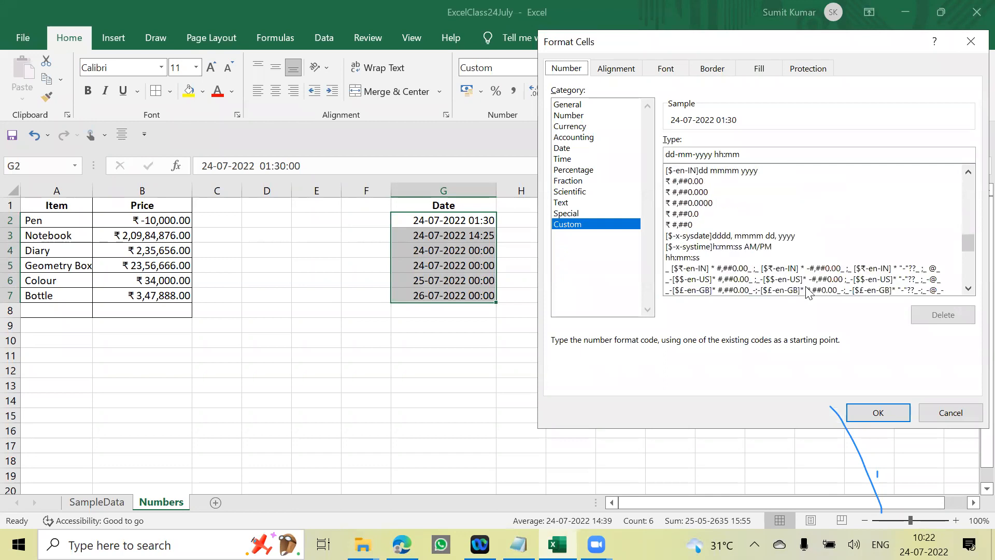
scroll(807, 291, "up", 5)
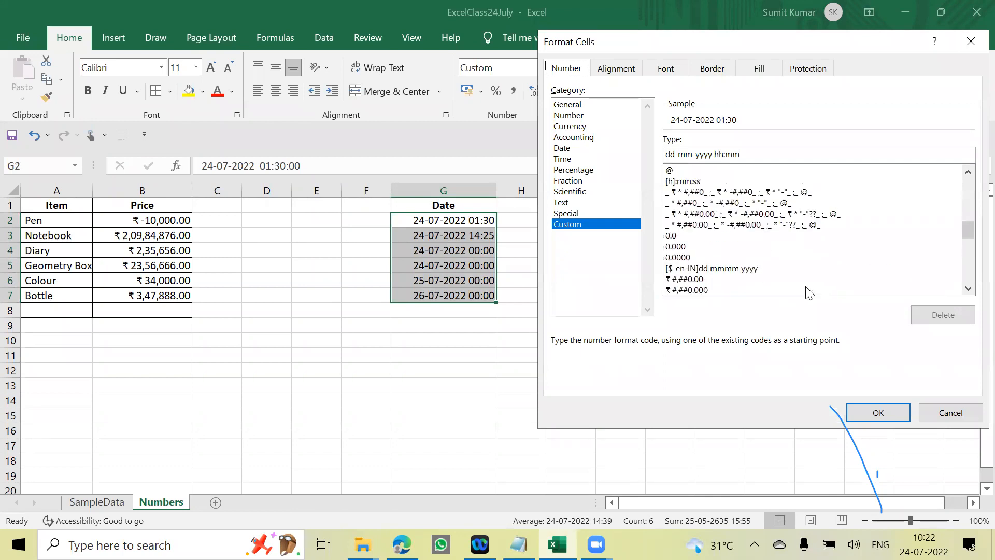
scroll(806, 291, "up", 2)
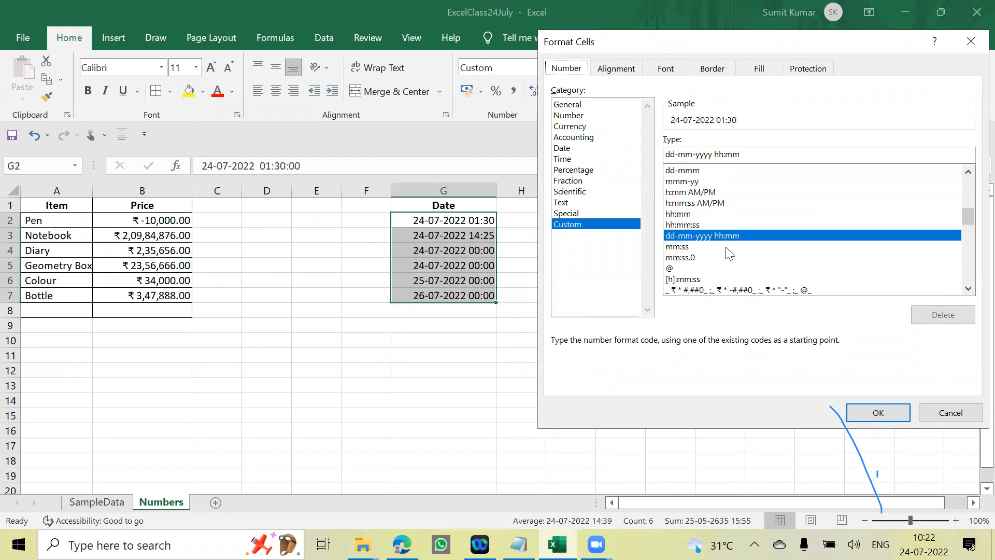
left_click(694, 203)
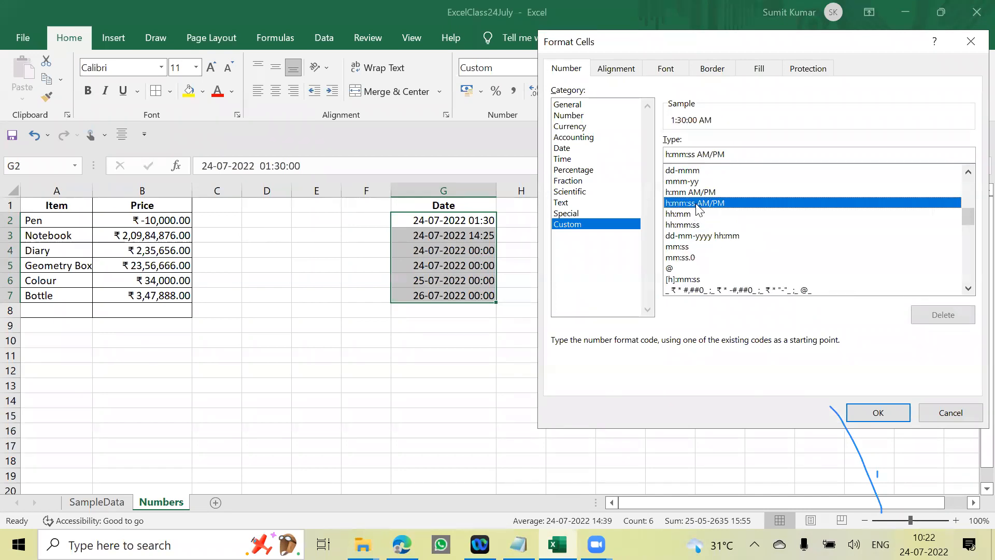
left_click(892, 413)
left_click_drag(563, 295, 526, 282)
- Check the date and time stored in each cell of G2:G7 behind its AM/PM display
left_click(438, 217)
left_click(475, 222)
left_click(469, 237)
left_click(461, 252)
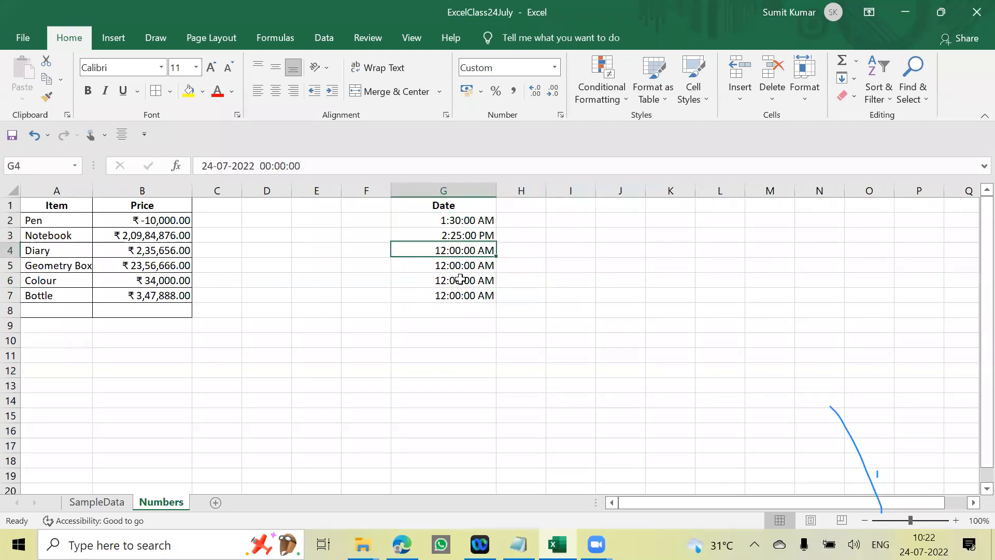
left_click(462, 268)
left_click(461, 282)
left_click(461, 296)
left_click_drag(456, 250, 461, 290)
left_click(557, 305)
- Set the time in G4 to 03:00, keeping its date
left_click(460, 251)
left_click(267, 168)
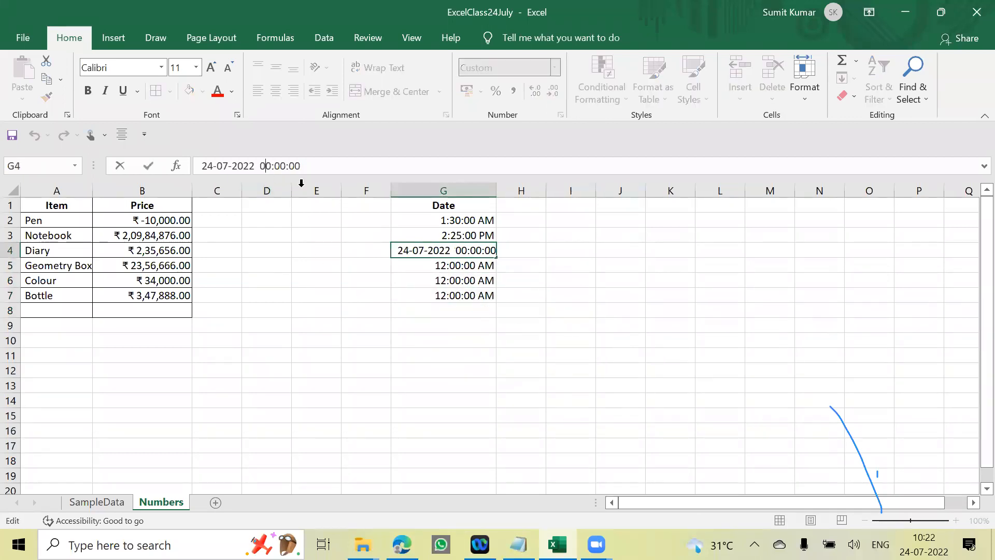
type("3")
key("Return")
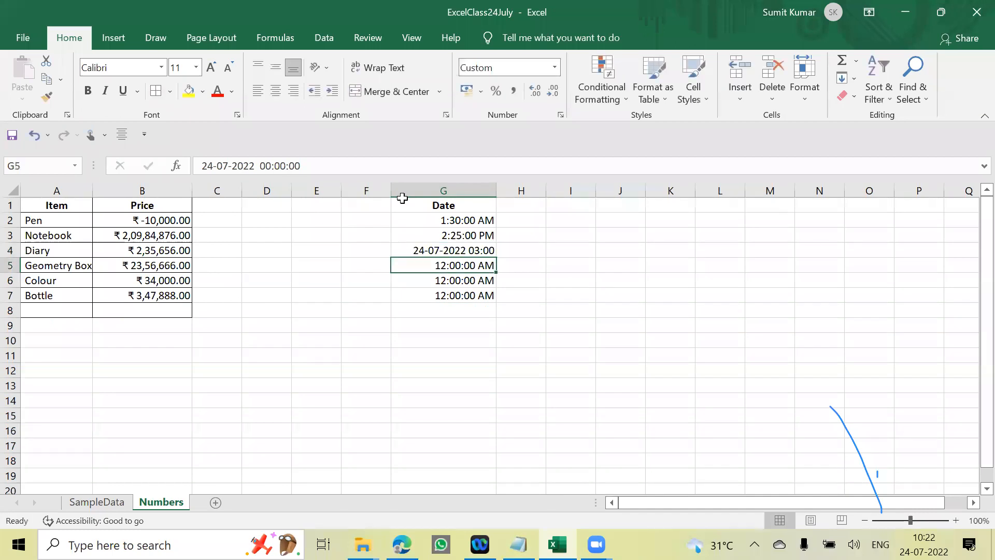
- Copy the AM/PM time format from G3 to G4 with Format Painter
left_click(549, 256)
left_click(485, 253)
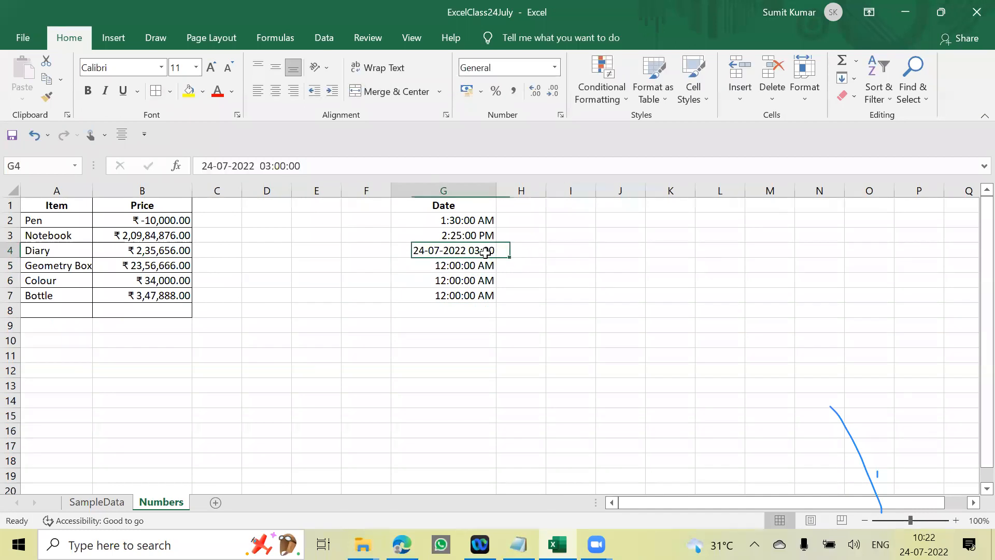
left_click(478, 236)
left_click(50, 99)
left_click(487, 253)
left_click_drag(521, 340, 523, 325)
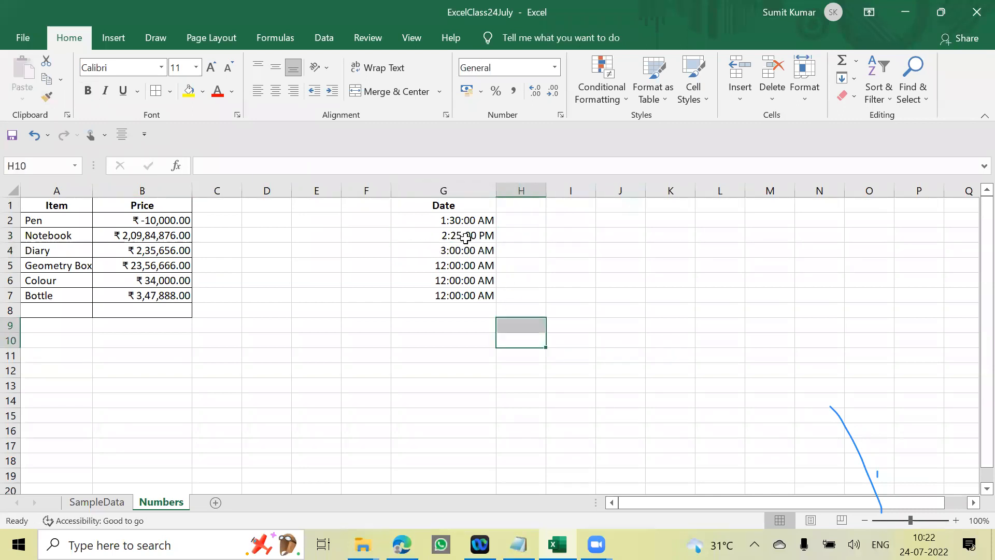
- Look over the times in G2:G7 together with the Date header above them
left_click_drag(464, 221, 467, 310)
left_click(629, 293)
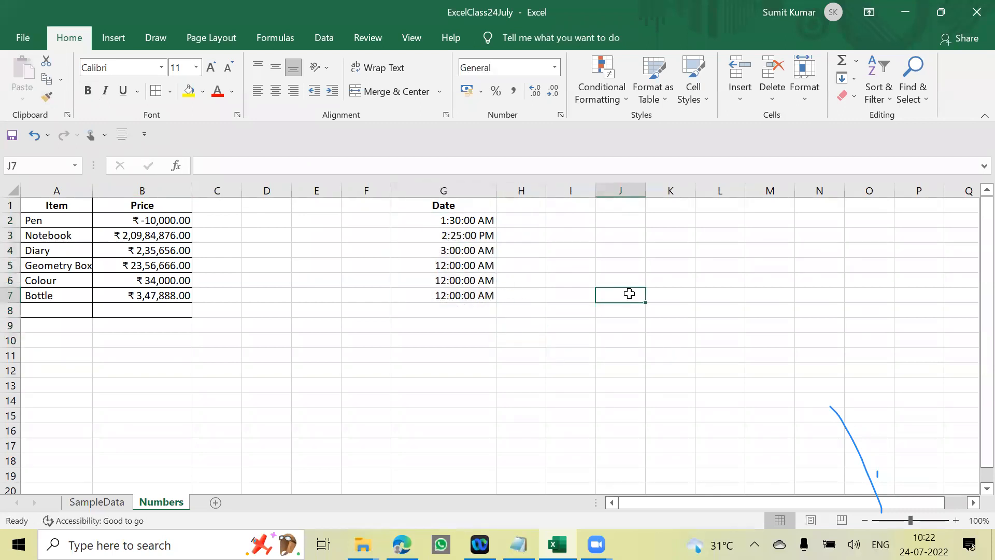
left_click(530, 297)
left_click_drag(465, 222, 469, 297)
left_click(517, 295)
left_click_drag(443, 206, 456, 297)
left_click(574, 260)
left_click_drag(481, 216, 467, 296)
left_click(551, 269)
- View the preset number formats available for G2:G7, such as Short Date, Long Date and Time, without applying one
left_click_drag(471, 223, 466, 296)
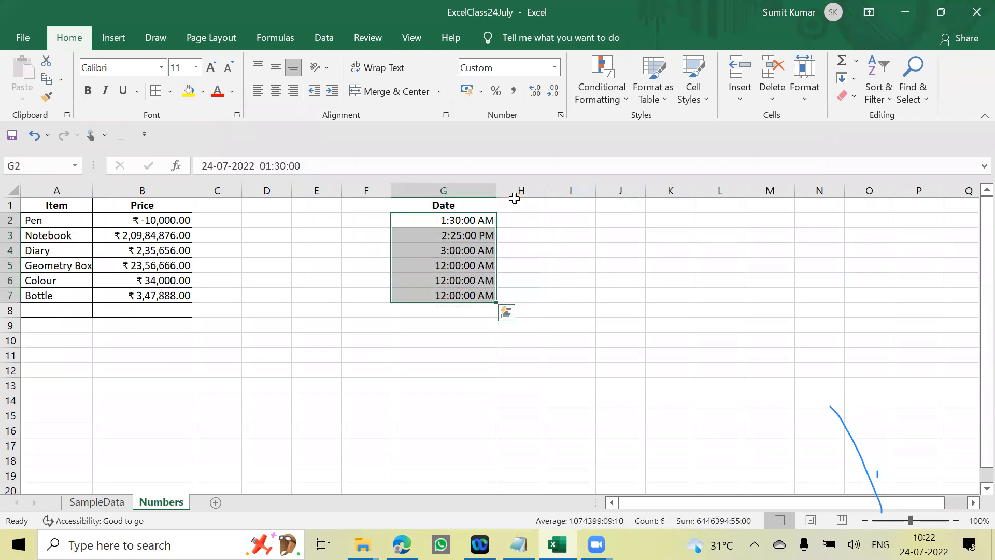
left_click(554, 68)
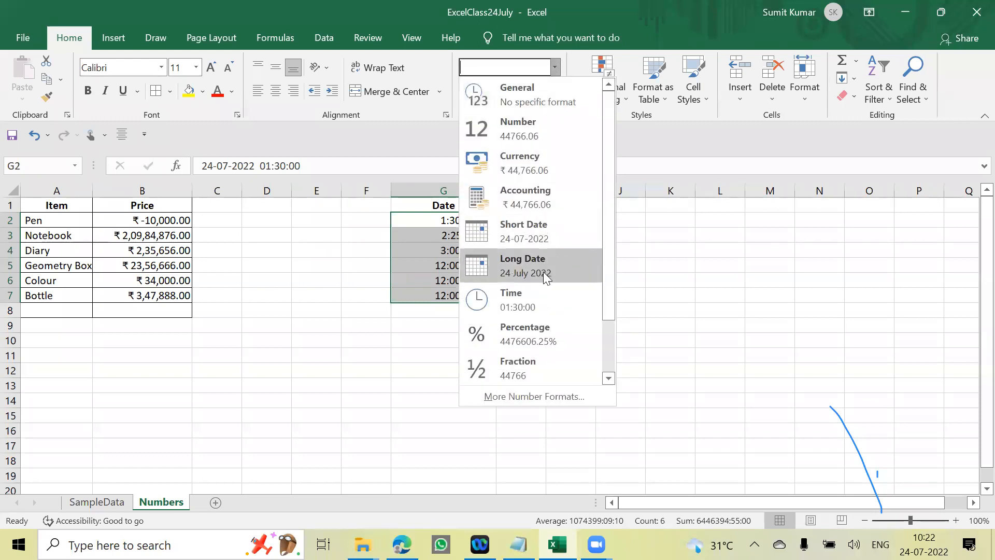
key("Escape")
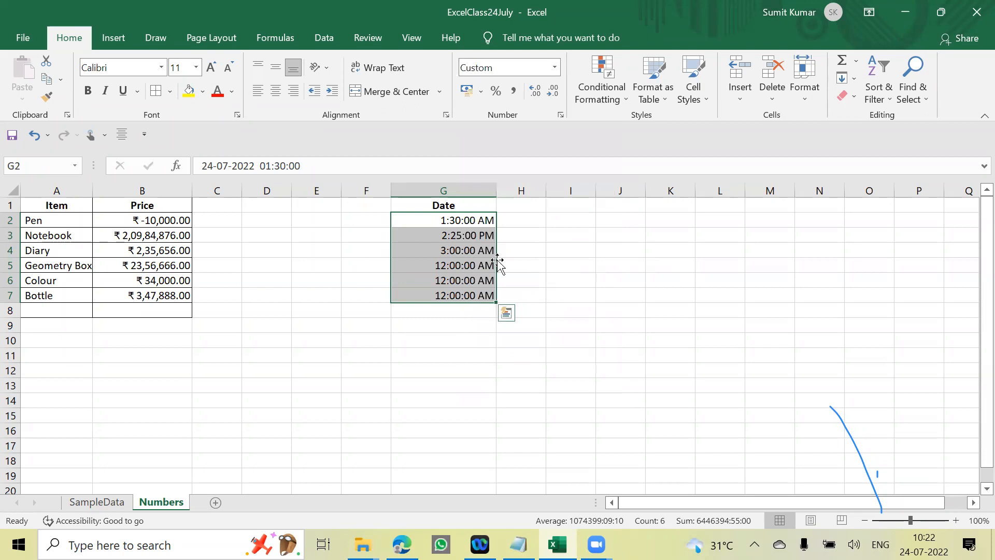
- Examine the preset and custom number formats available for G2:G7 without applying one
left_click(554, 69)
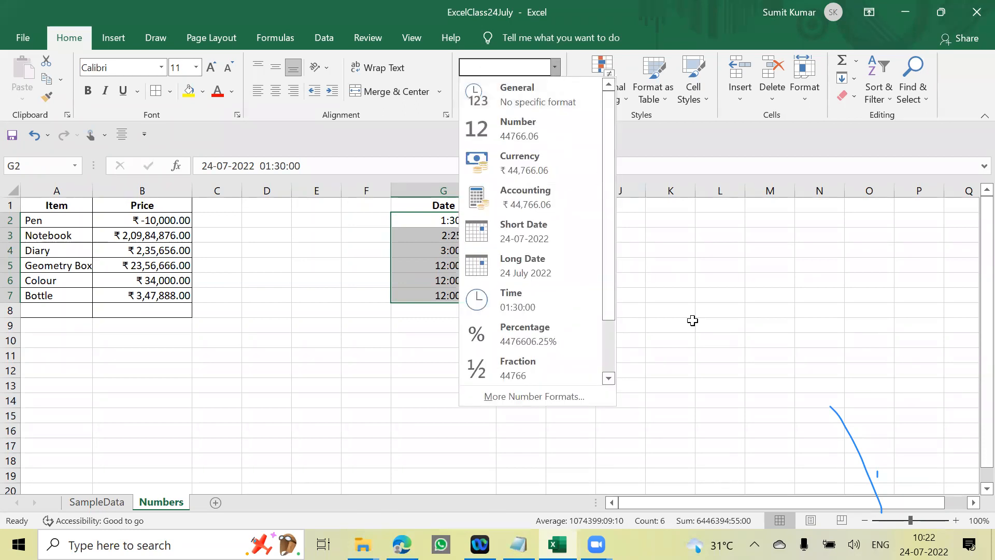
left_click(693, 320)
key("ctrl+1")
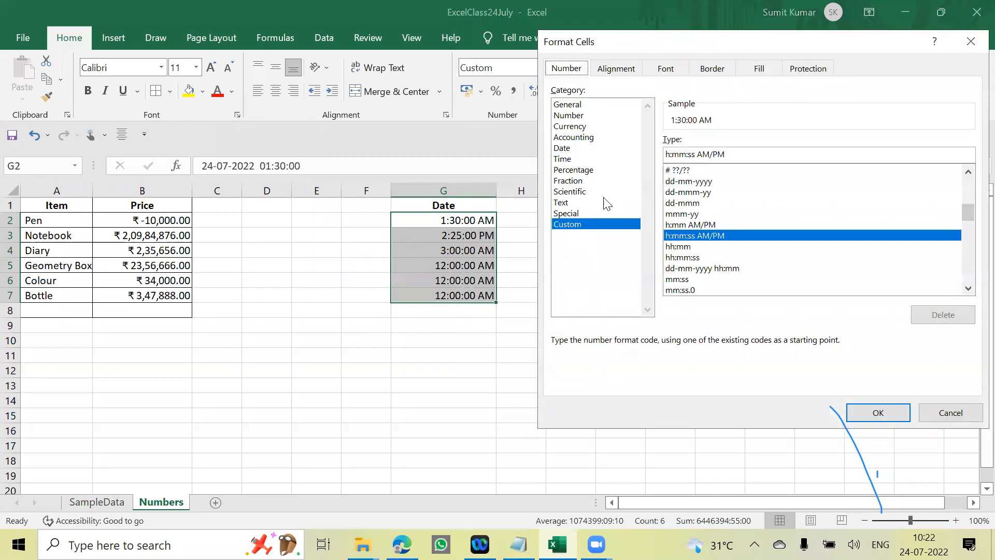
left_click_drag(662, 42, 571, 44)
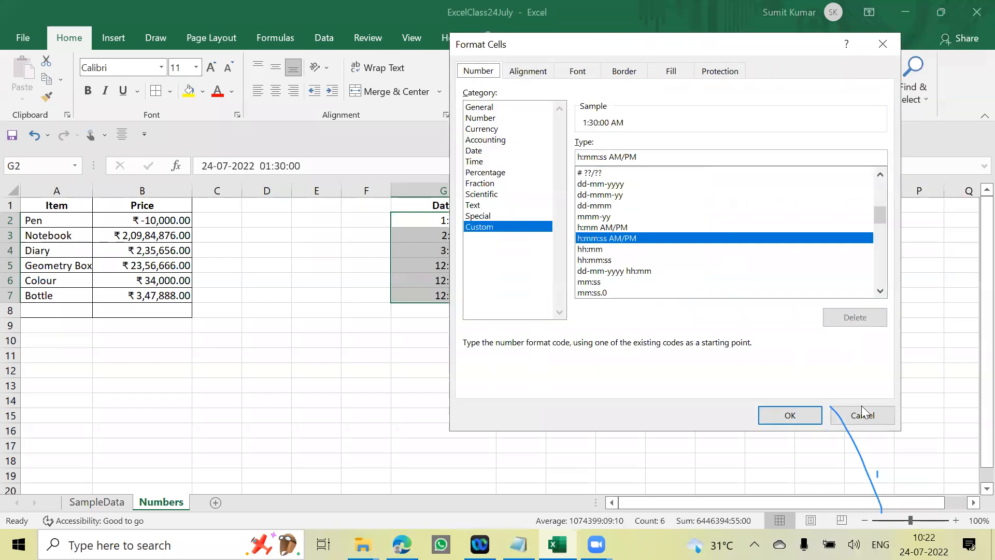
left_click(863, 415)
left_click(554, 66)
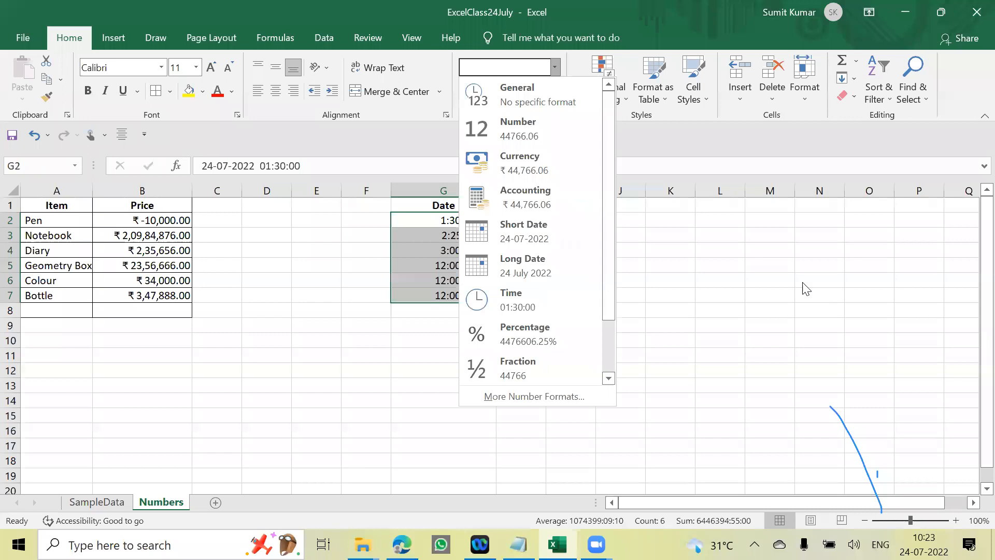
left_click(529, 304)
left_click(620, 310)
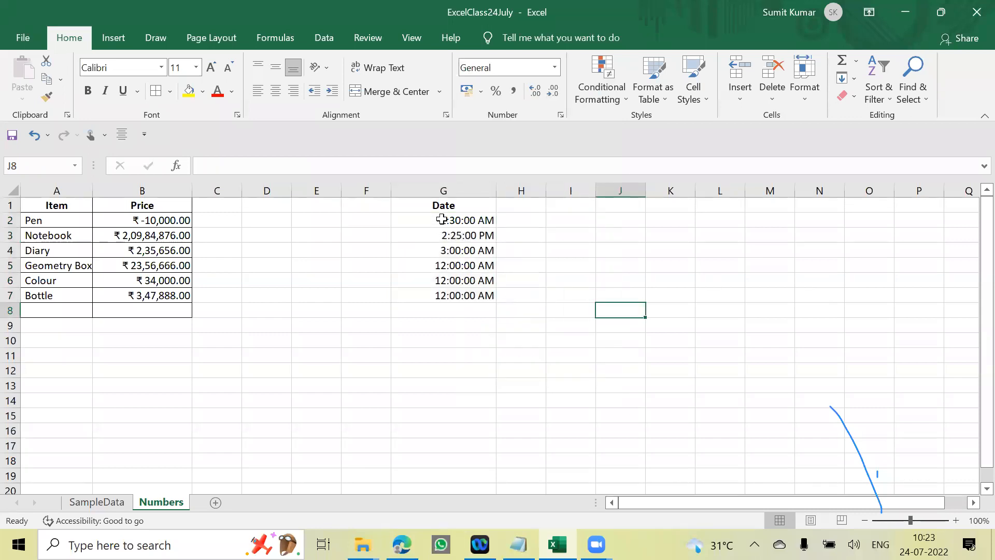
- Format the times in G2:G7 with the 24-hour Time type 13:30:55
left_click(441, 219)
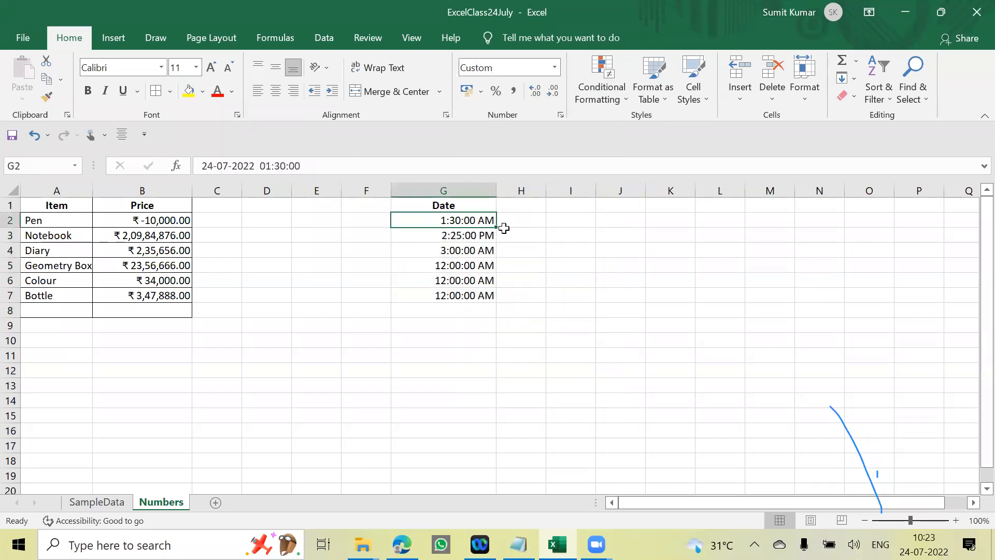
left_click_drag(484, 222, 479, 295)
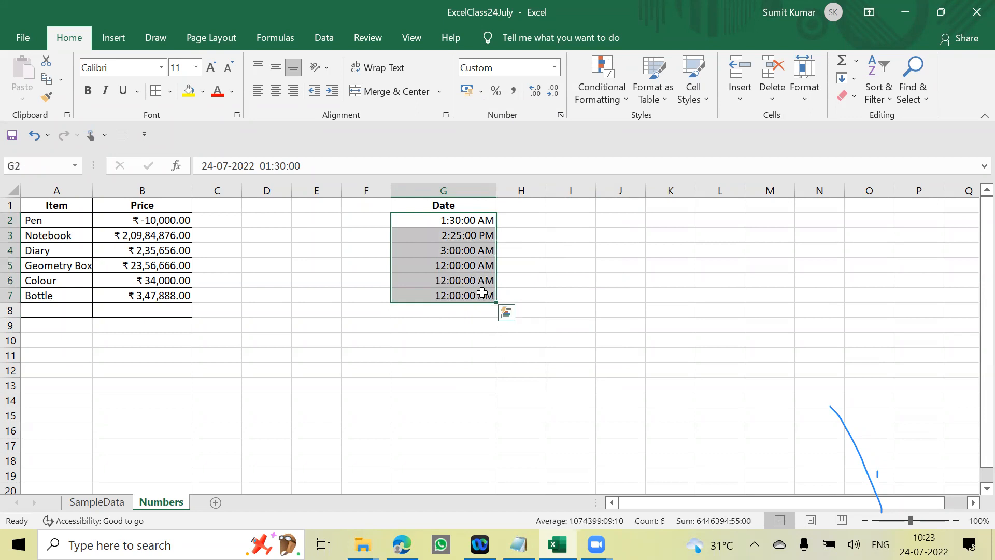
key("ctrl+1")
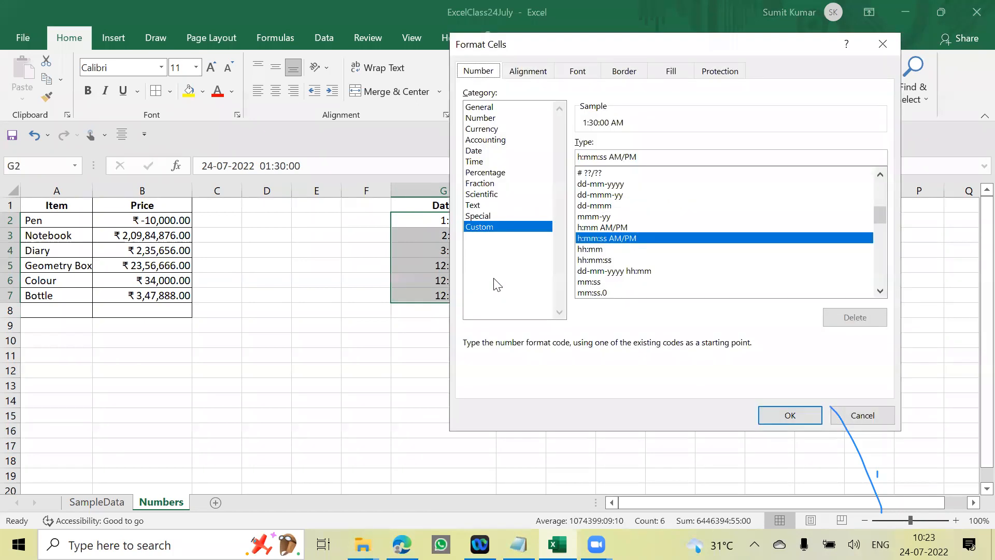
left_click(475, 162)
left_click(588, 178)
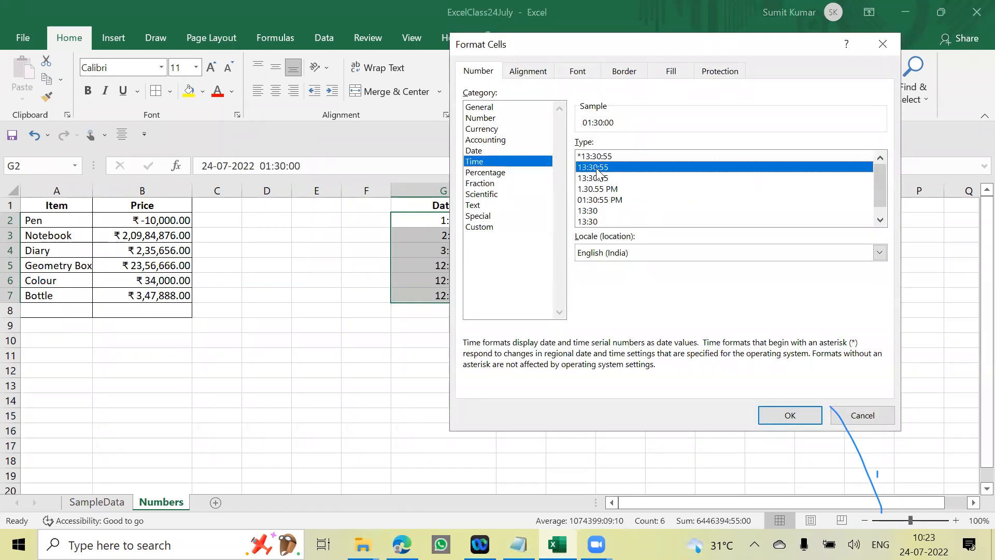
left_click(789, 414)
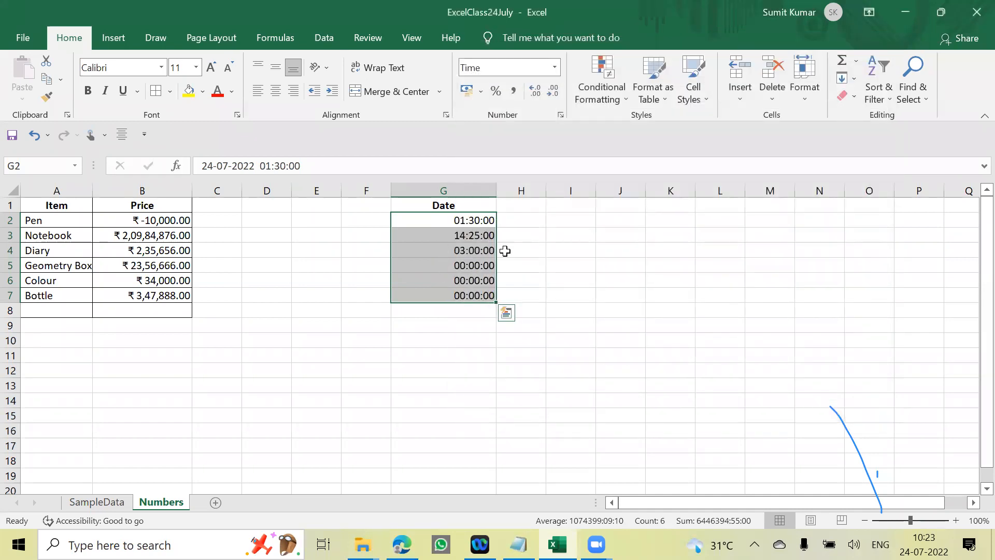
- Format G2:G7 with the dotted 12-hour Time type 1.30.55 PM
key("ctrl+1")
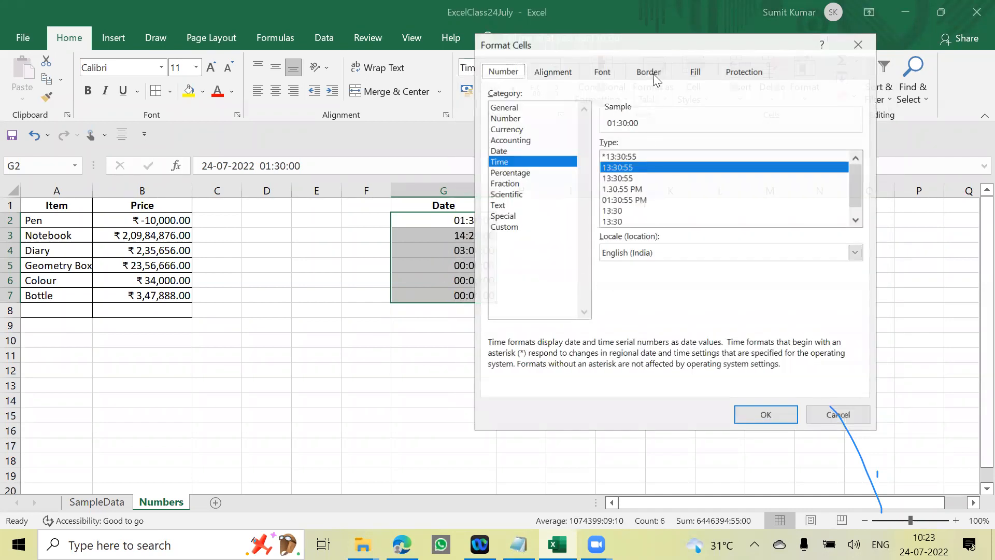
left_click_drag(655, 44, 708, 45)
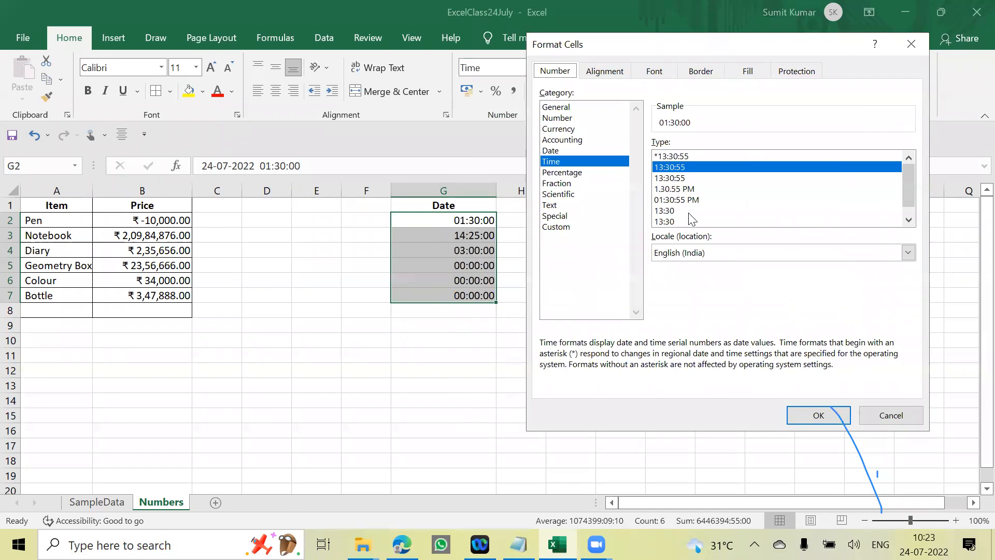
left_click(677, 190)
left_click(816, 415)
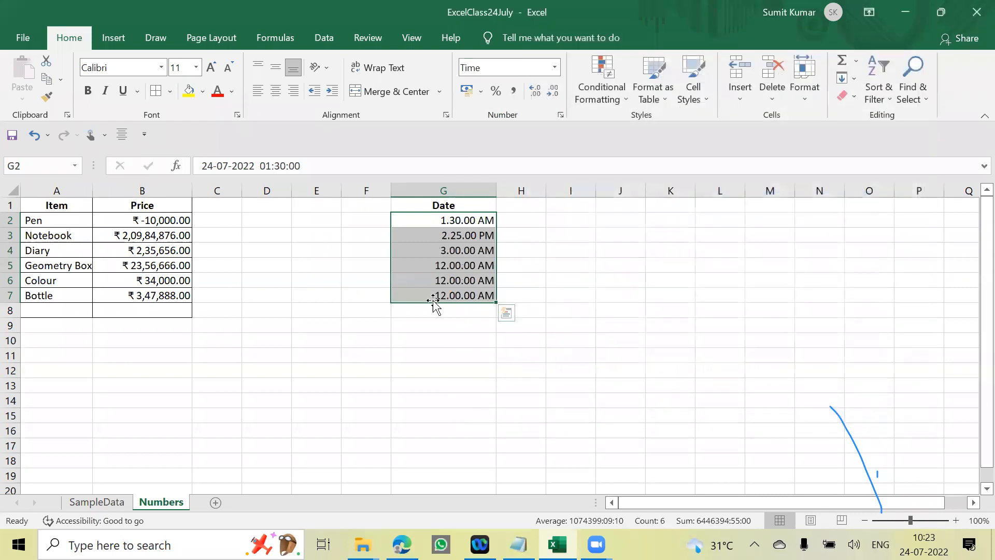
- Format G2:G7 with the 12-hour Time type 01:30:55 PM, using leading zeros and colons
key("ctrl+1")
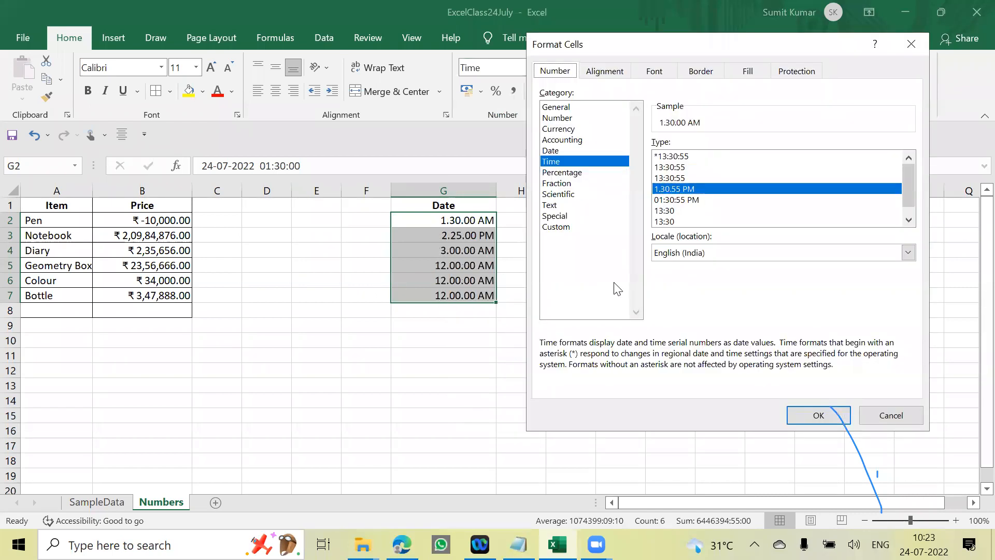
left_click(677, 200)
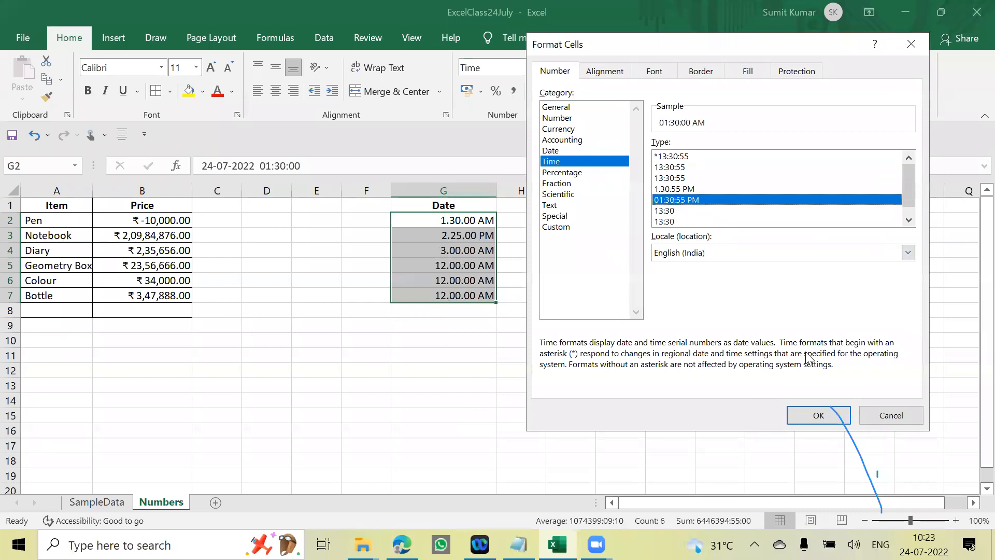
left_click(821, 416)
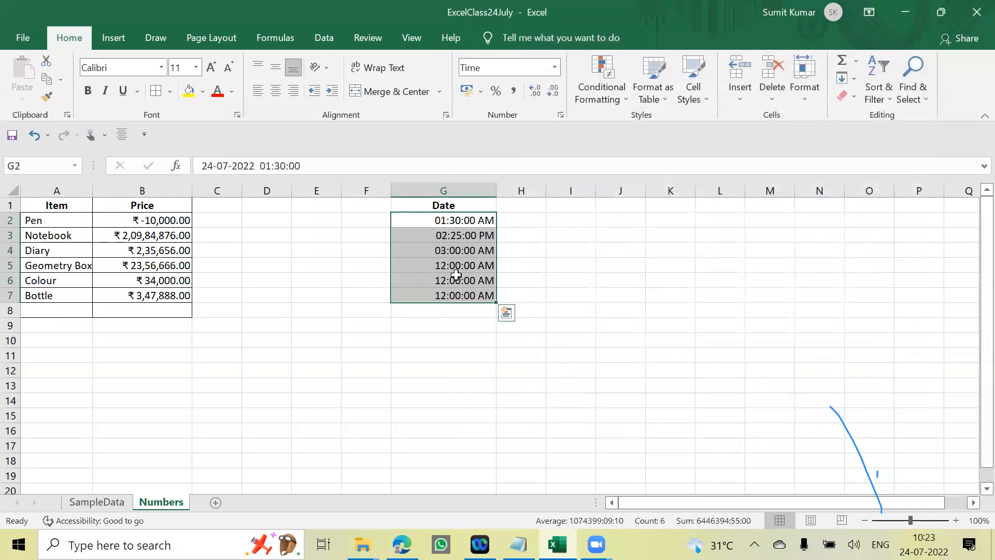
- Format G2:G7 with the 24-hour Time type 13:30, leaving out the seconds
key("ctrl+1")
left_click(668, 211)
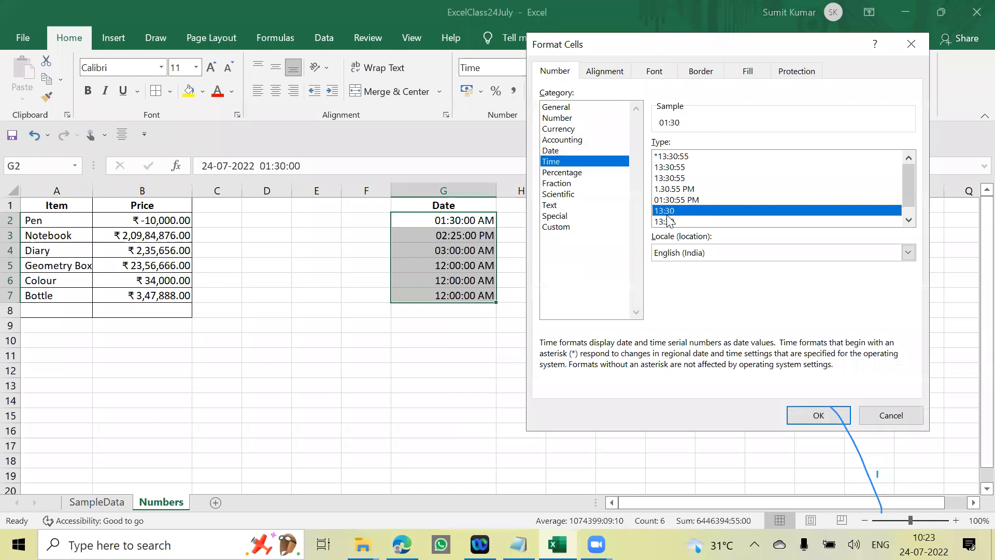
left_click(817, 415)
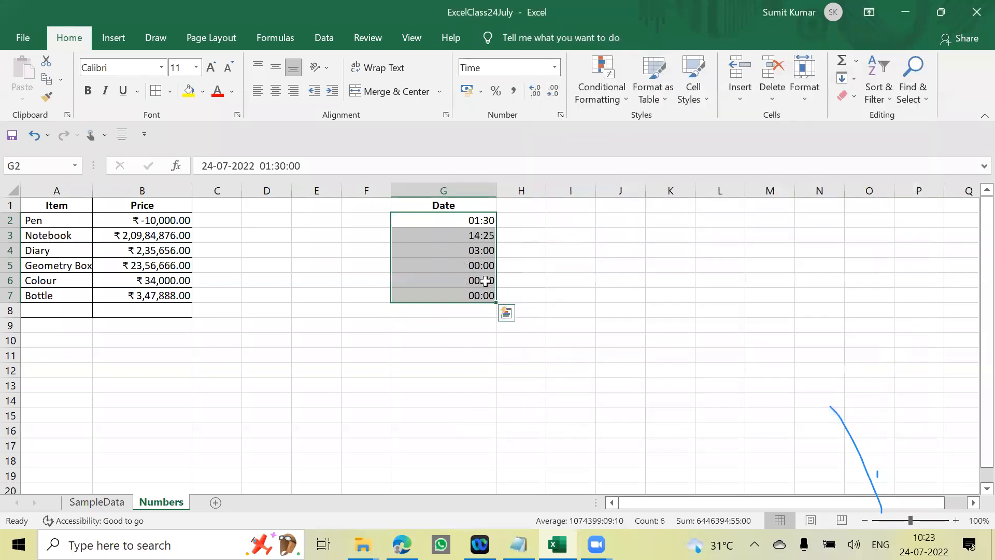
- Format G2:G7 with the 12-hour Time type 01:30 PM, leaving out the seconds
key("ctrl+1")
left_click(908, 220)
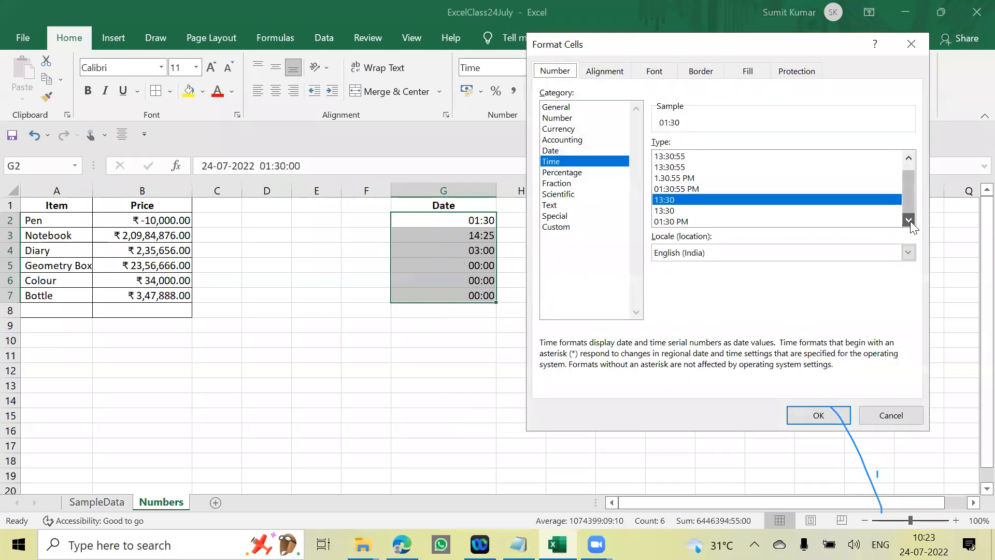
left_click(702, 222)
left_click(818, 415)
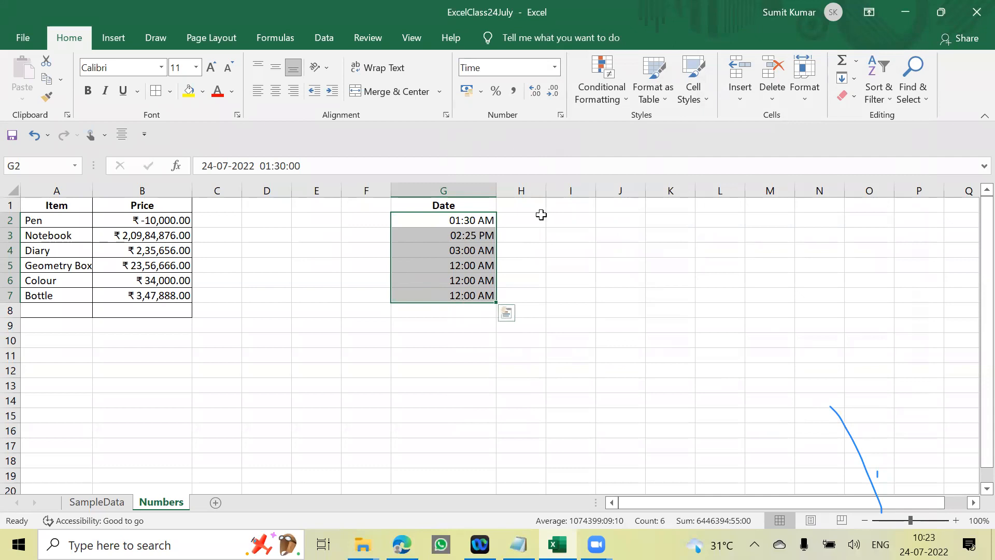
left_click(579, 290)
left_click_drag(365, 325, 366, 310)
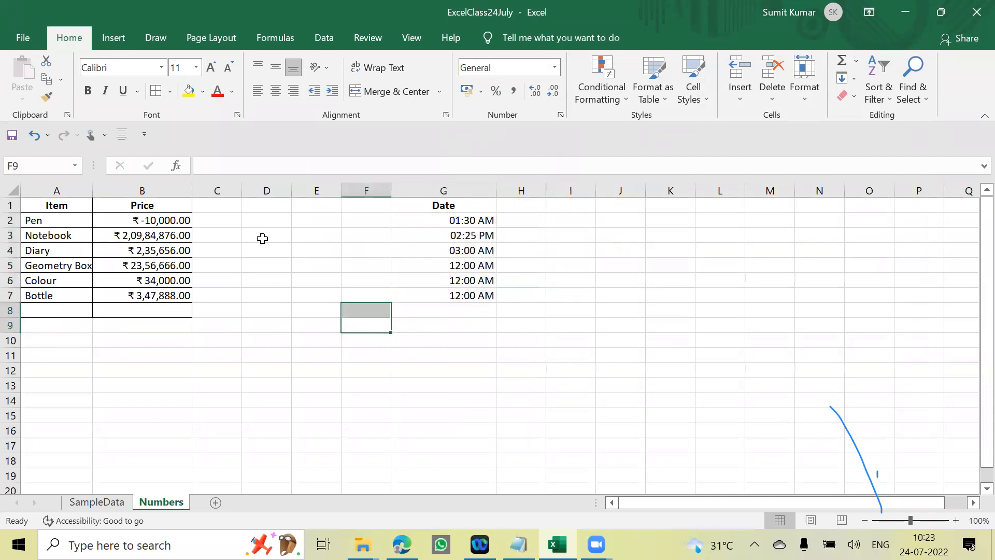
left_click(262, 238)
- Move the Date column from G1:G7 to C1:C7, directly beside the Price column
left_click_drag(484, 209, 489, 299)
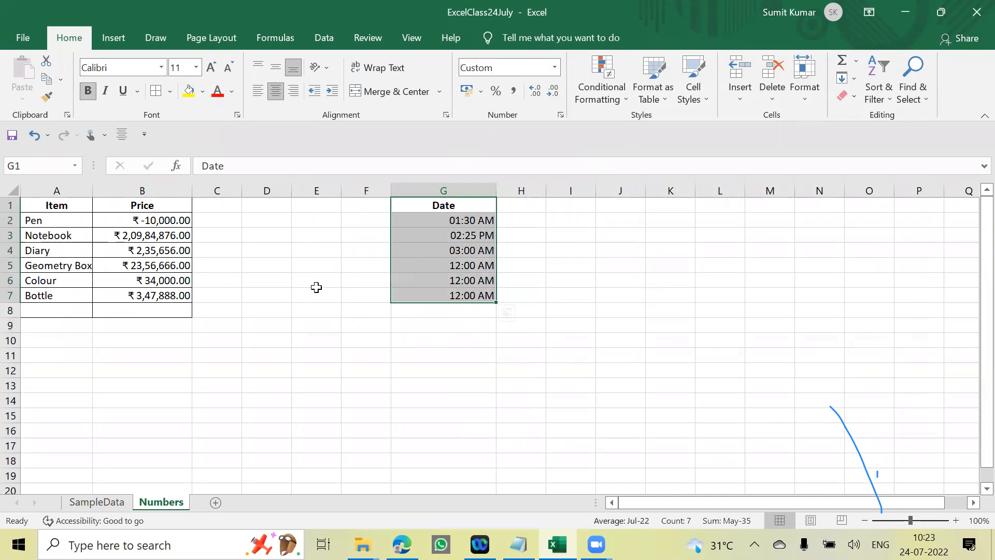
key("ctrl+x")
left_click(216, 206)
key("ctrl+v")
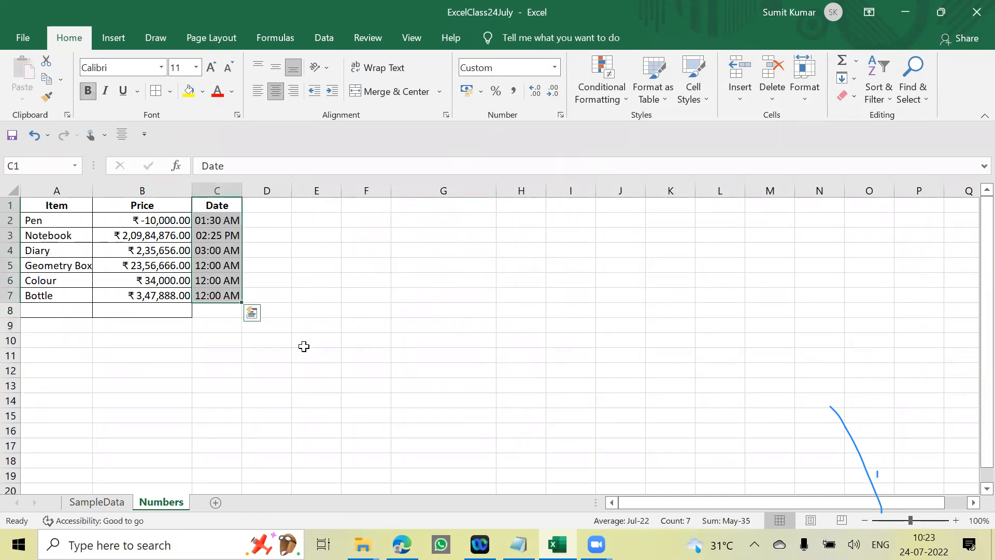
left_click(303, 346)
- Apply All Borders to the table in A1:C7, including the Date column
left_click_drag(40, 205, 226, 221)
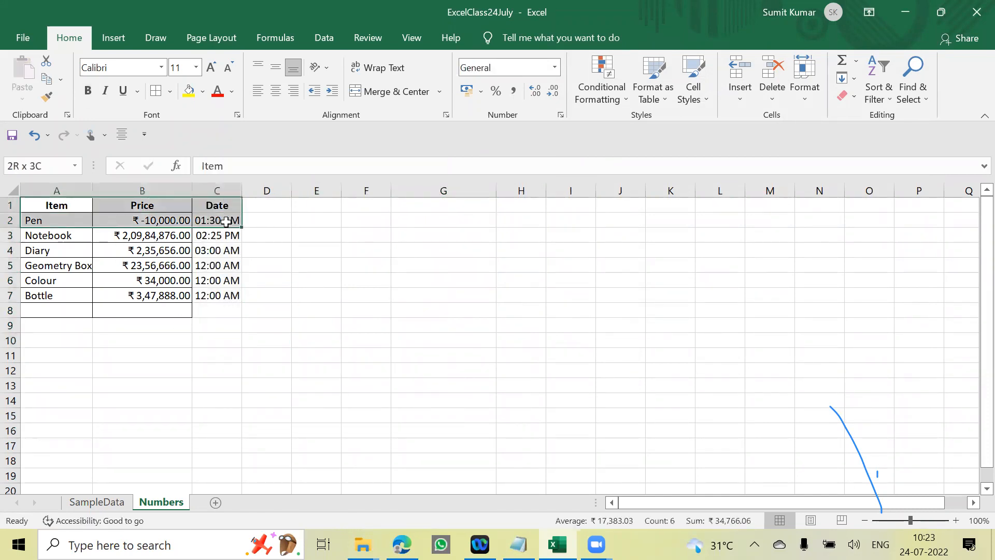
left_click(329, 297)
left_click_drag(61, 208, 237, 295)
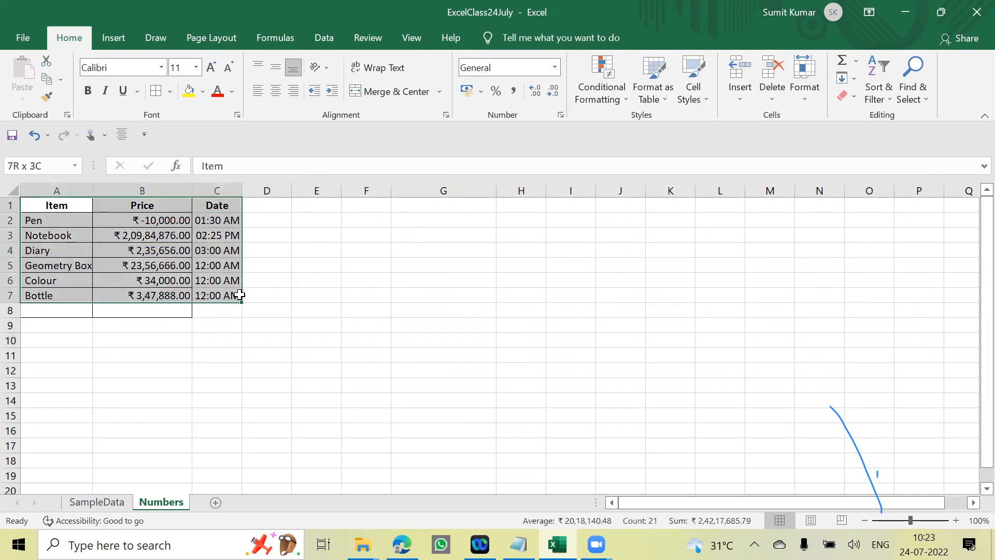
left_click(171, 92)
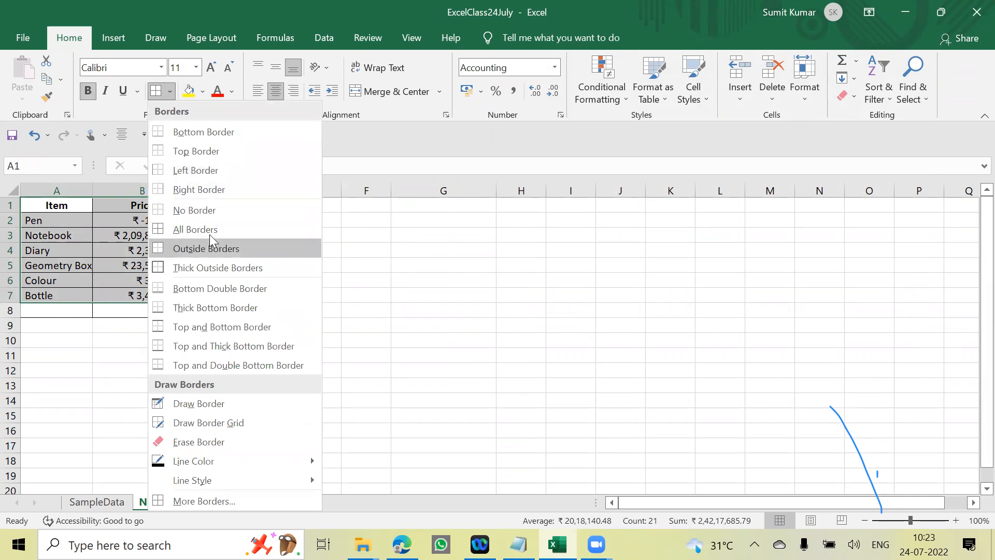
left_click(195, 229)
left_click(267, 340)
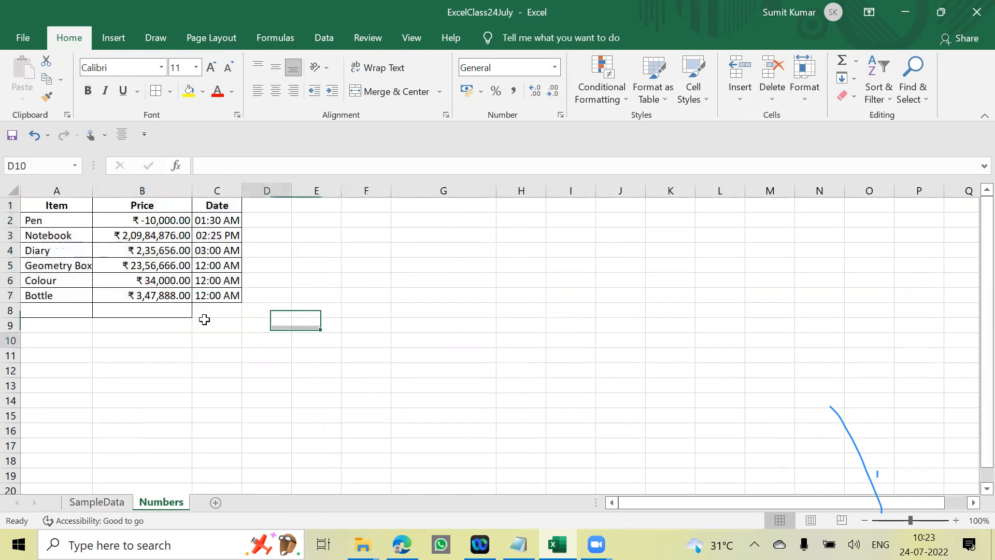
- Delete the empty bordered row 8 below the table
left_click(11, 313)
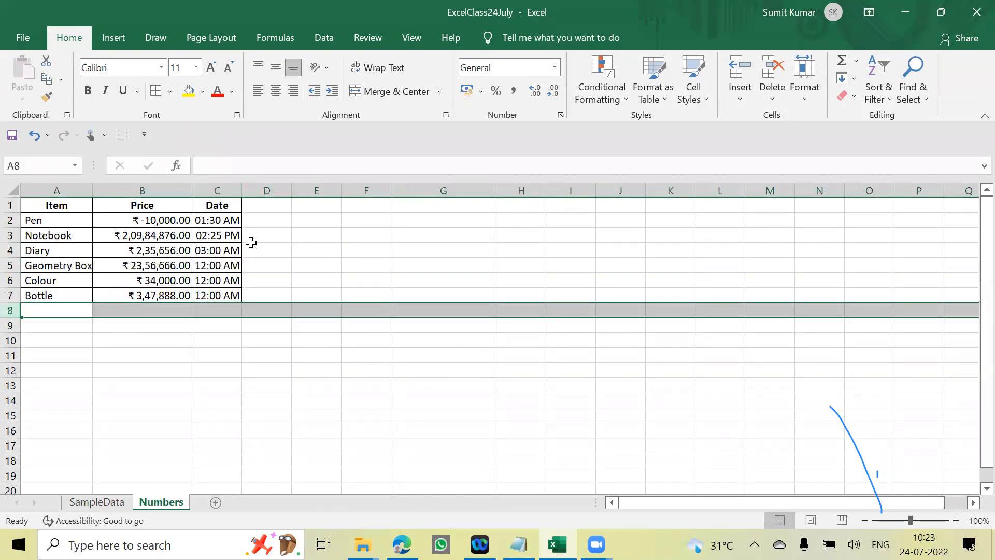
left_click_drag(282, 385, 298, 383)
left_click(286, 357)
left_click_drag(316, 296, 311, 283)
left_click_drag(34, 208, 233, 294)
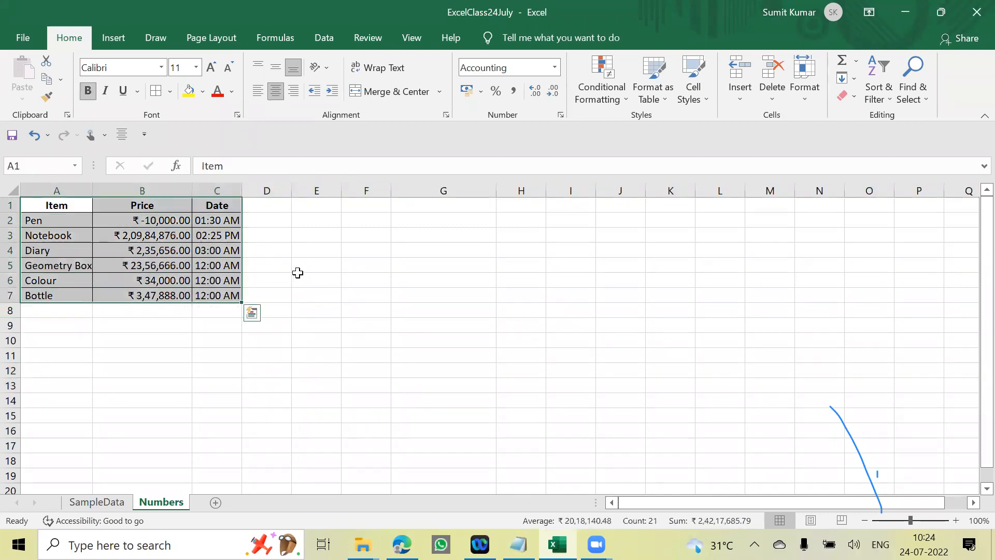
left_click(297, 272)
- Look through the preset number formats down to Percentage, Fraction, Scientific and Text without applying one
left_click(65, 207)
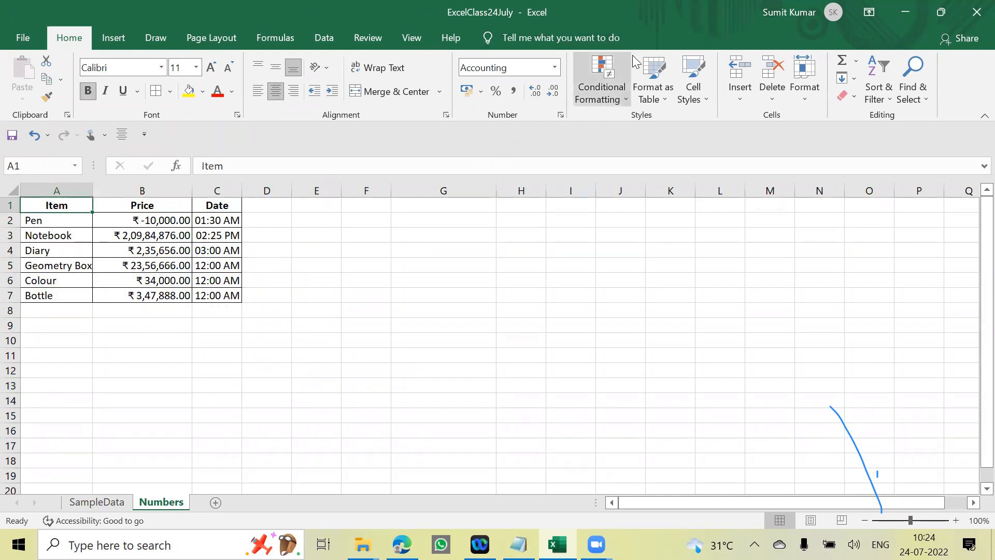
left_click(555, 67)
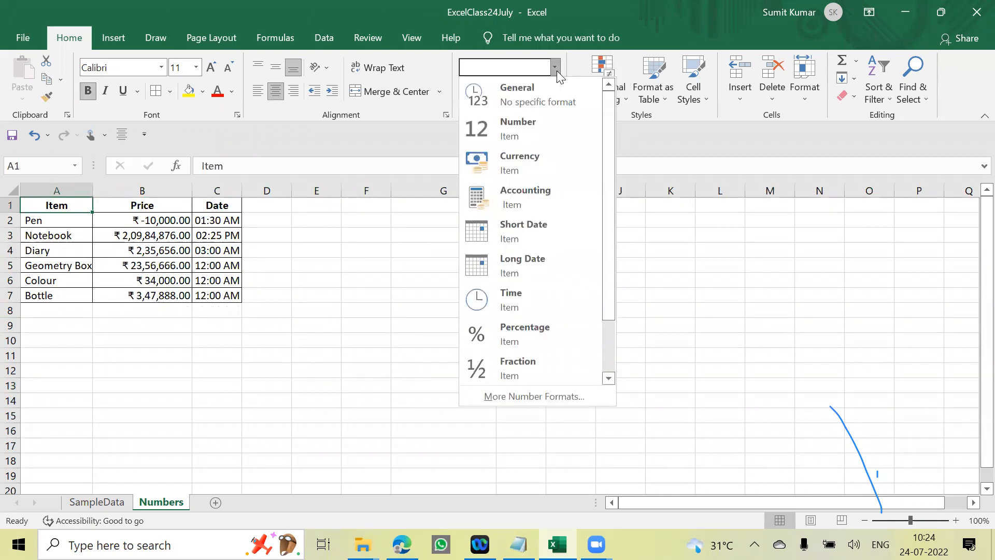
left_click_drag(612, 239, 615, 305)
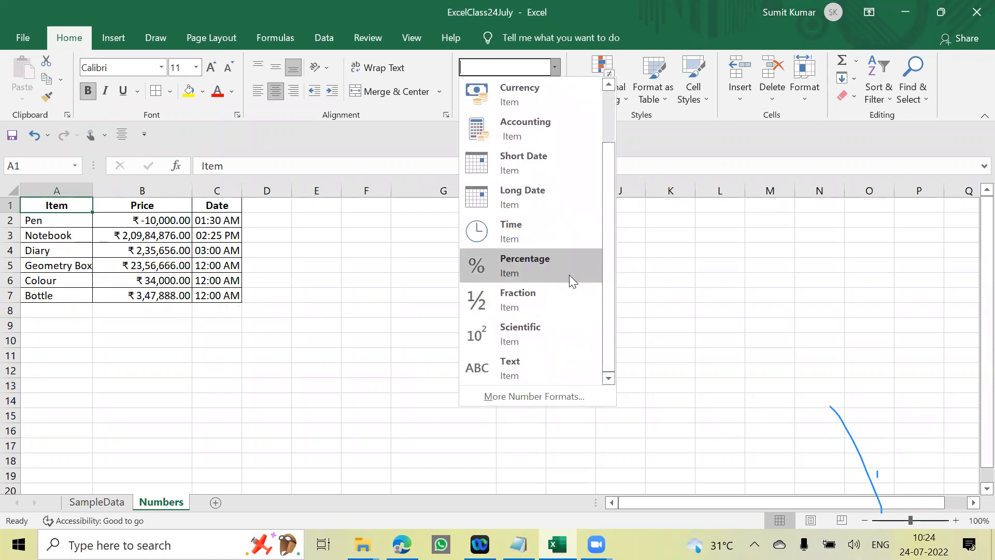
left_click(372, 295)
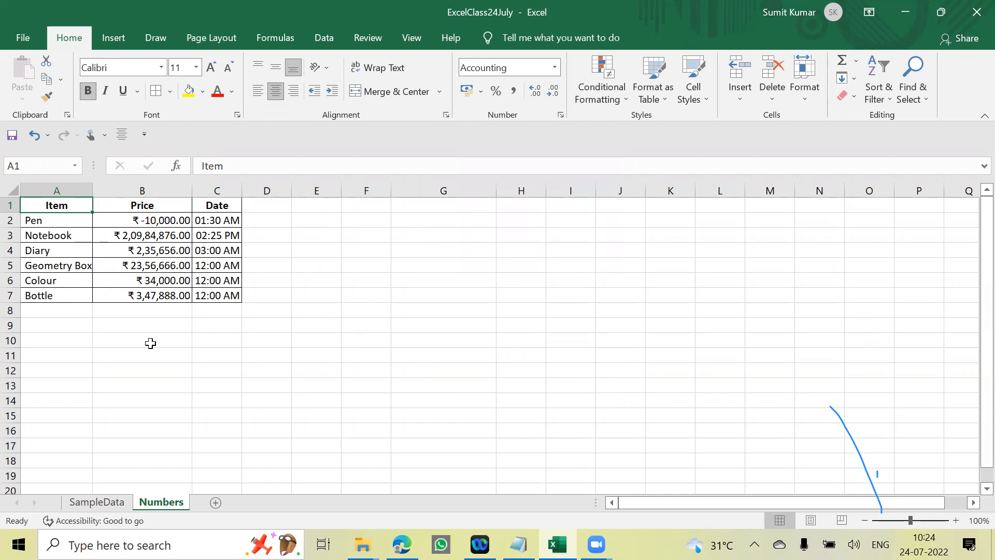
- Enter the heading Student in A10 and the first student's name in A11, below the stationery table
left_click(148, 342)
left_click(55, 344)
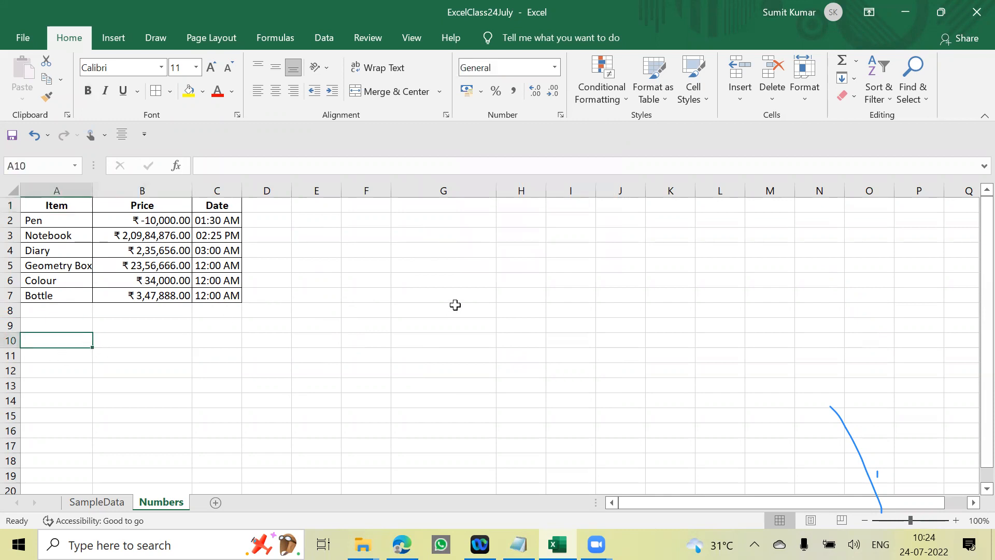
type("Student")
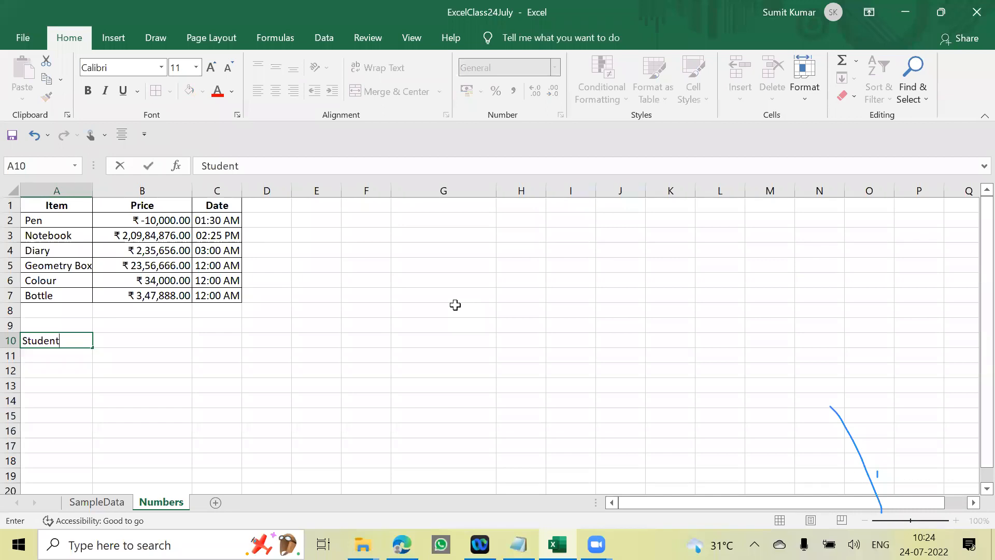
key("Tab")
key("Left")
key("Down")
type("Ankit")
key("Return")
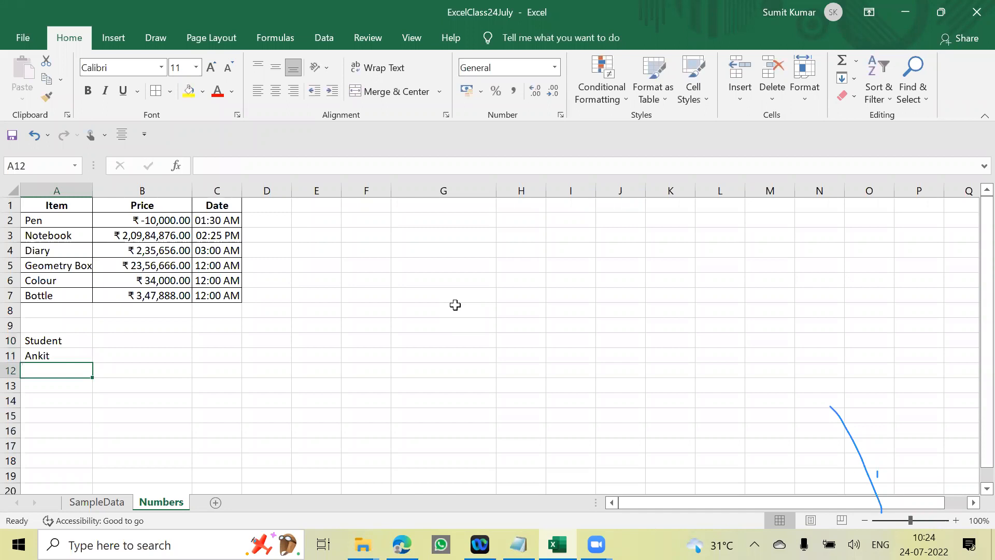
- Enter five more student names in A12:A16 under the Student heading
type("Neha")
key("Return")
type("Mohit")
key("Return")
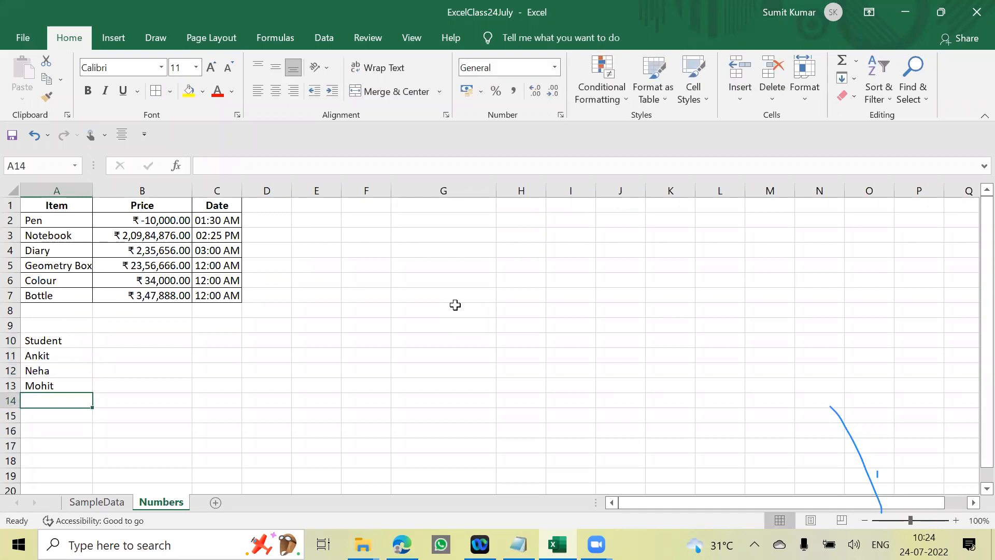
type("Raju")
key("Return")
type("Swati")
key("Return")
type("Dakshu")
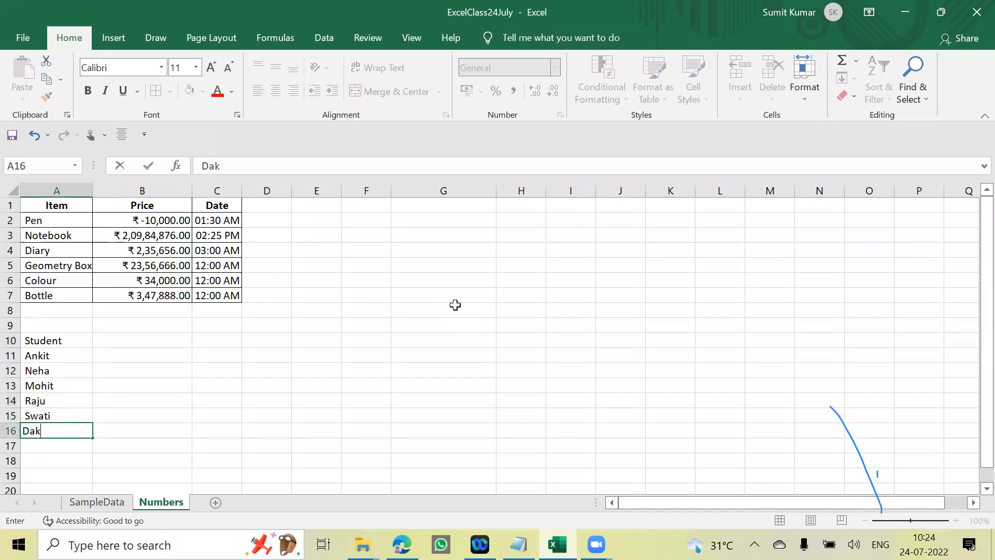
key("Return")
- Extend the heading in A10 to Student/Marks
key("Up")
key("Up")
key("Up")
key("Up")
key("Up")
key("Up")
key("Up")
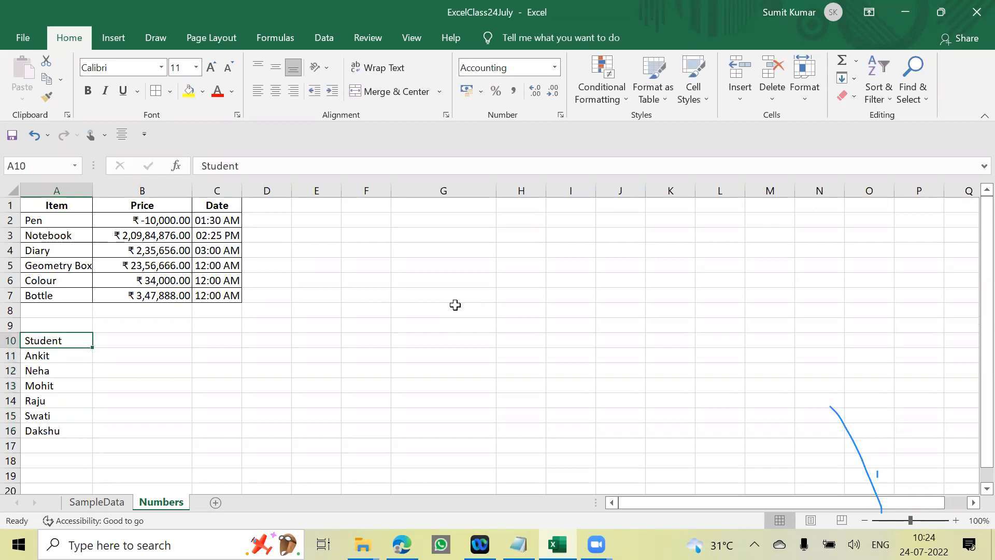
key("F2")
type("/Marks")
key("Return")
- Change the heading in A10 to Student/Subjects and widen column A to fit it
key("Up")
key("Right")
key("Left")
key("F2")
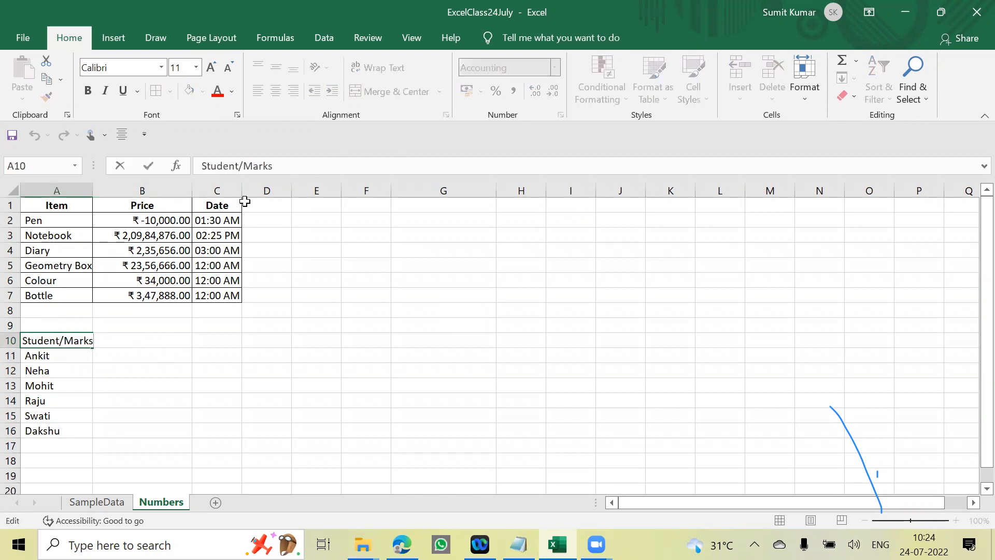
double_click(262, 171)
type("Subject")
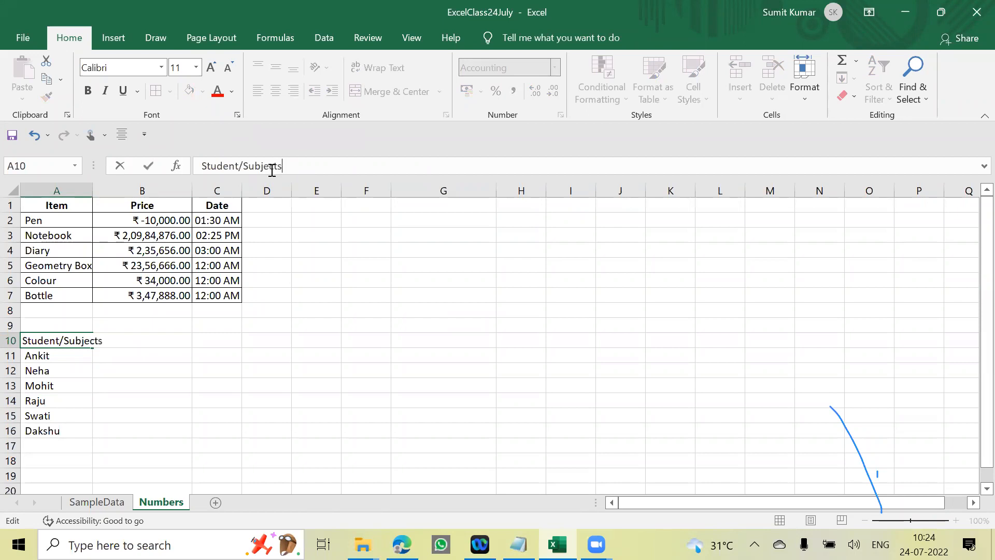
key("Return")
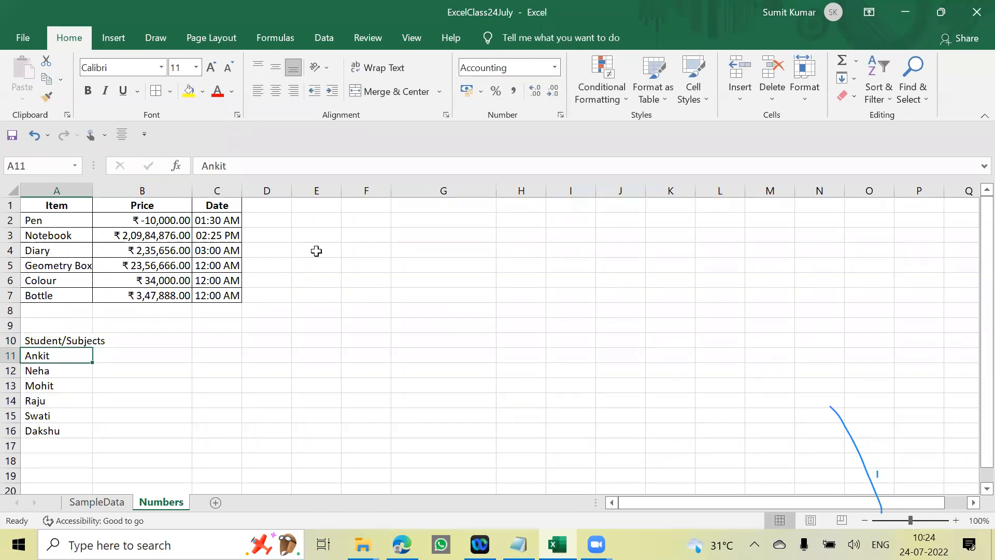
double_click(93, 188)
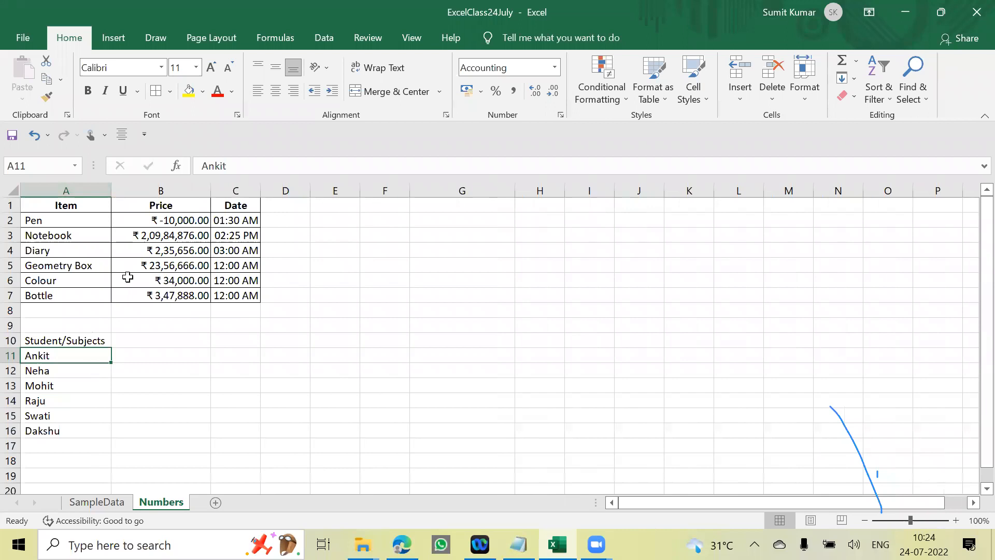
- Enter the subject headings Maths in B10 and English in C10
left_click(155, 342)
type("<")
type("aths")
key("Return")
key("Up")
key("Right")
type("En")
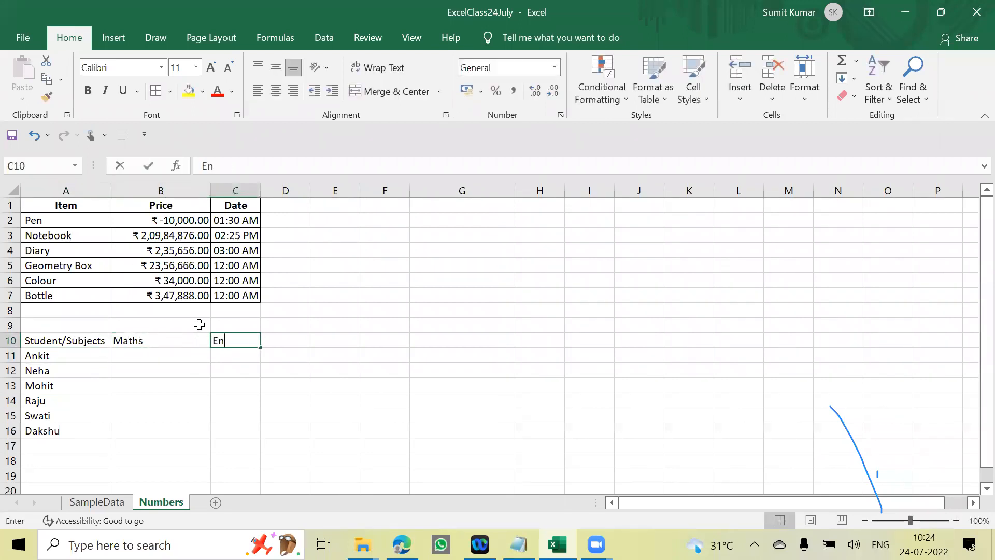
type("glis")
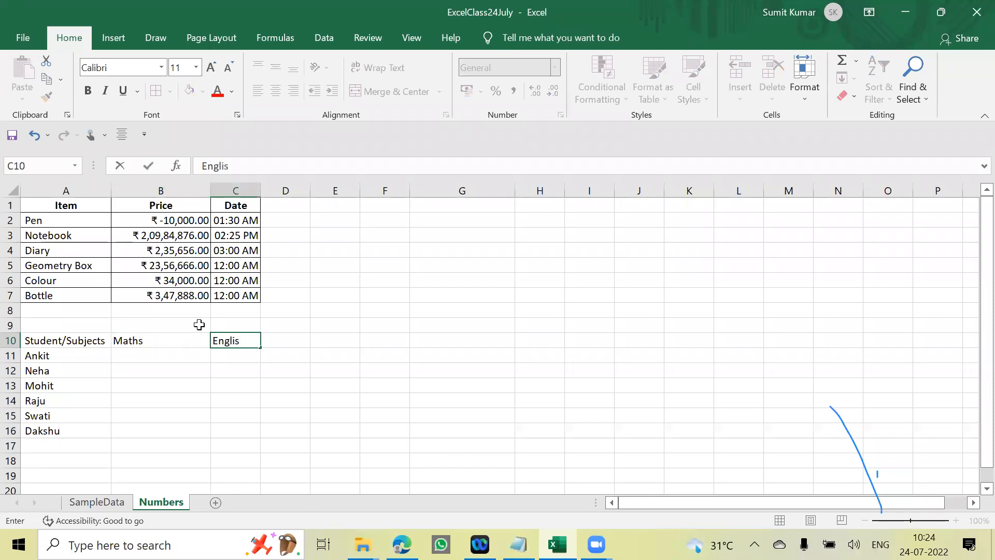
type("h")
key("Tab")
- Add the subject headings Science, Hindi and Computer in D10:F10
type("Science")
key("Tab")
type("Hin")
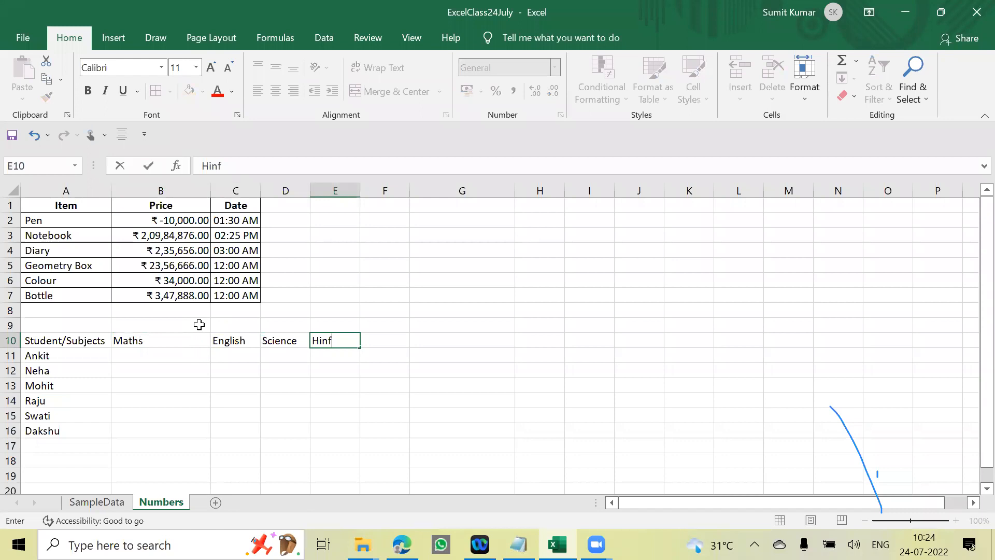
key("Tab")
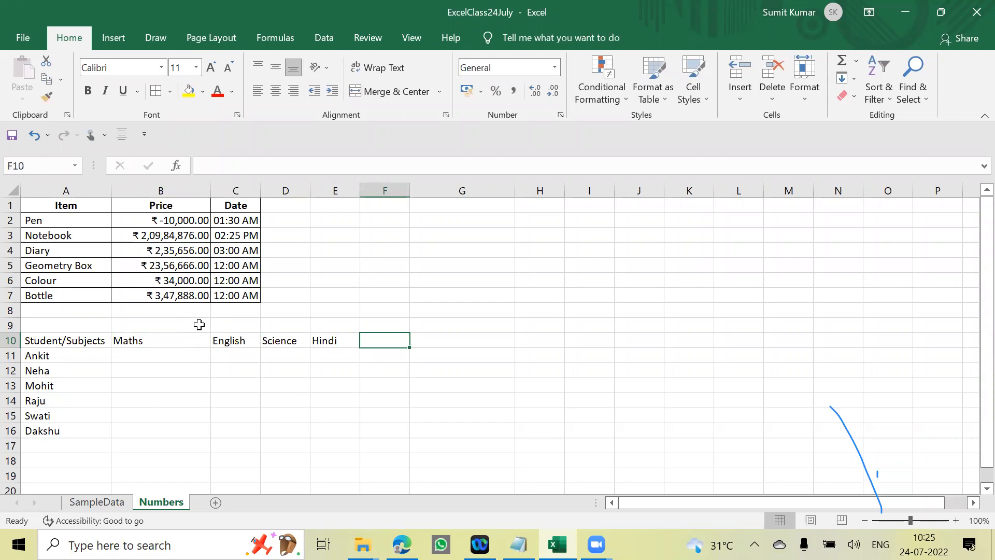
type("Computer")
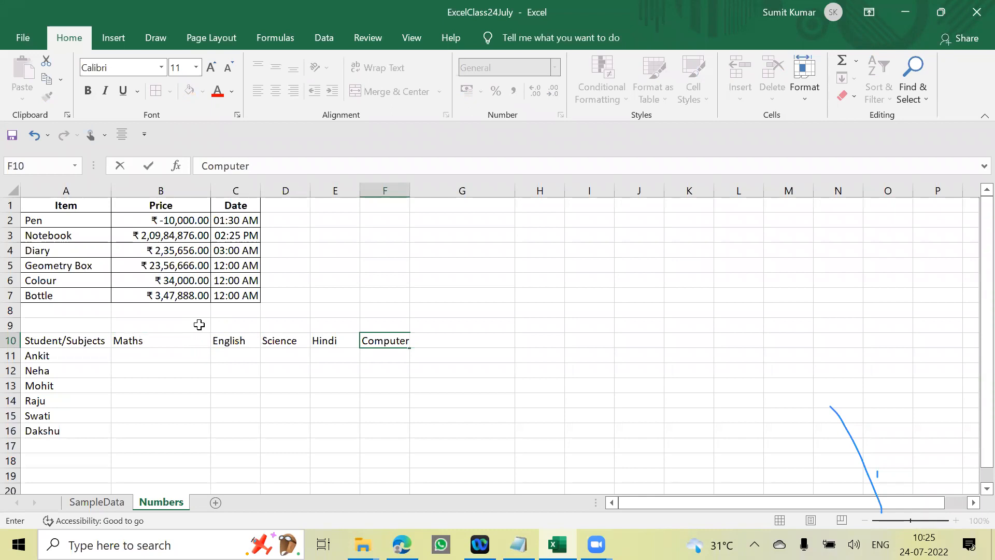
key("Return")
key("Up")
key("Left")
key("Left")
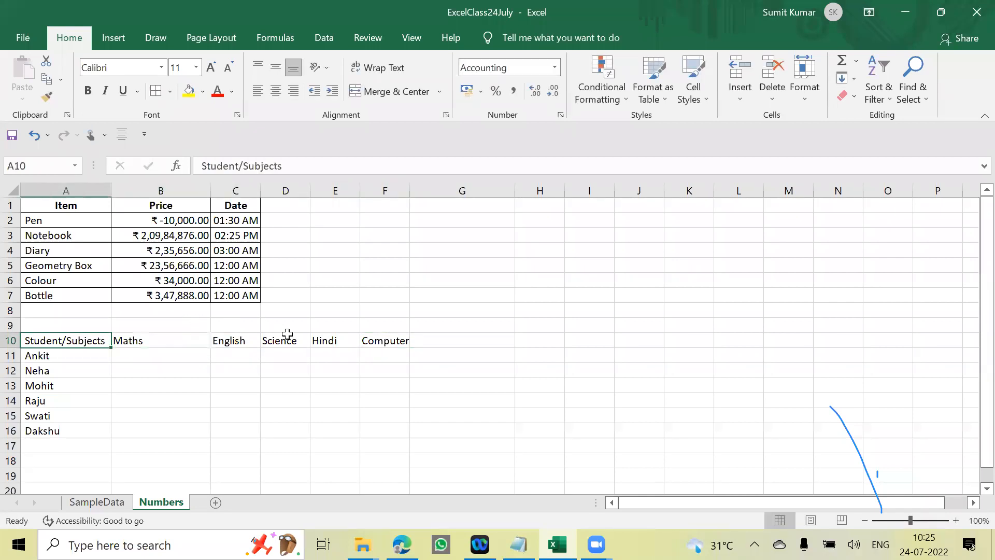
- Enter the first student's marks 56, 78, 98, 56 and 98 in B11:F11
scroll(291, 333, "down", 1)
left_click(453, 299)
left_click(165, 312)
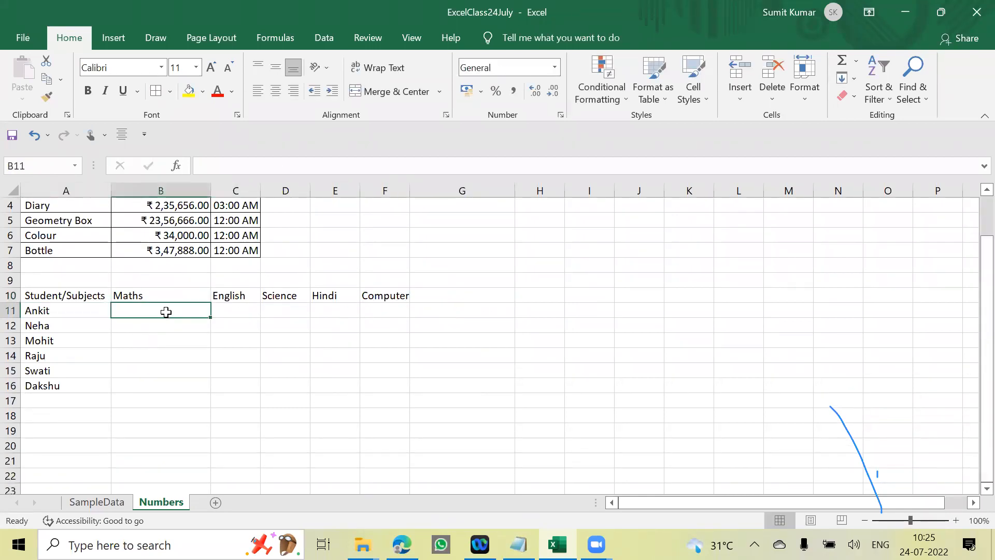
type("56")
key("Tab")
type("78")
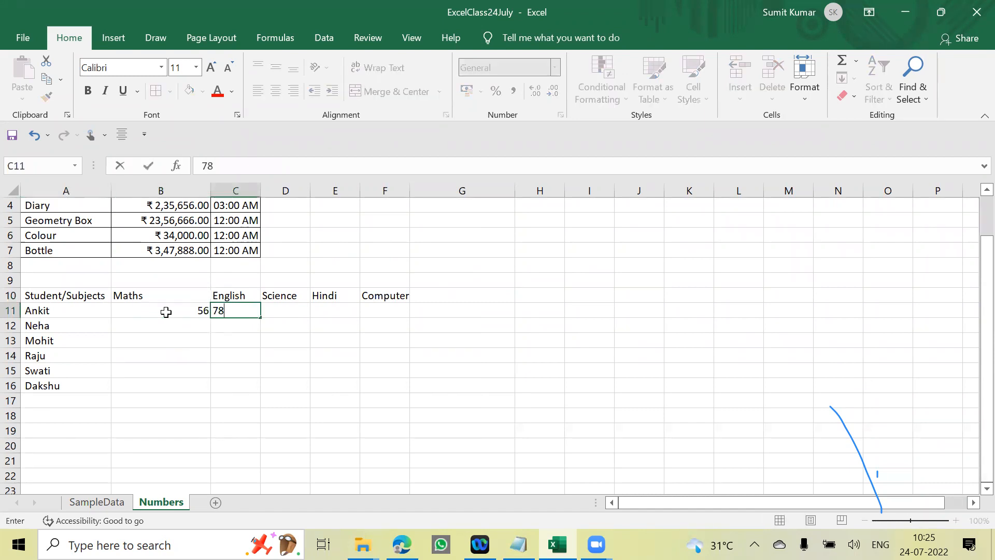
key("Tab")
type("98")
key("Tab")
type("56")
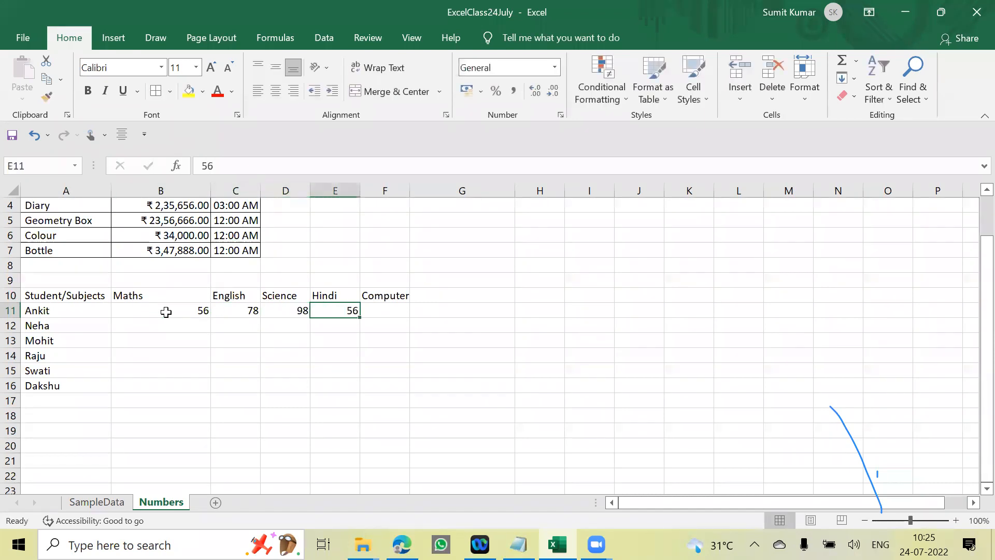
key("Tab")
type("98")
key("Tab")
- Enter the second student's marks 67, 78, 95, 89 and 56 in B12:F12
key("Left")
key("Left")
key("Left")
key("Left")
key("Down")
key("Left")
type("67")
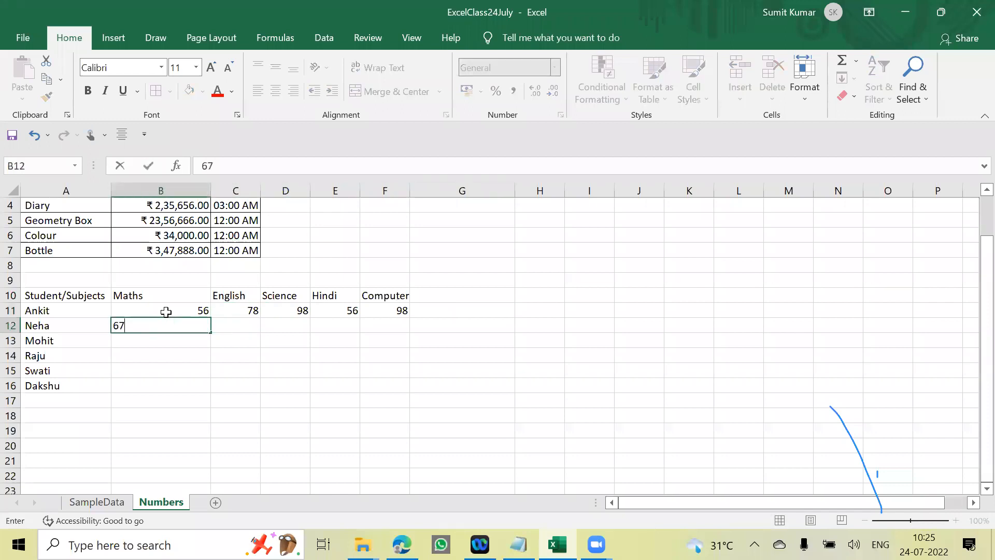
key("Tab")
type("78")
key("Tab")
type("9")
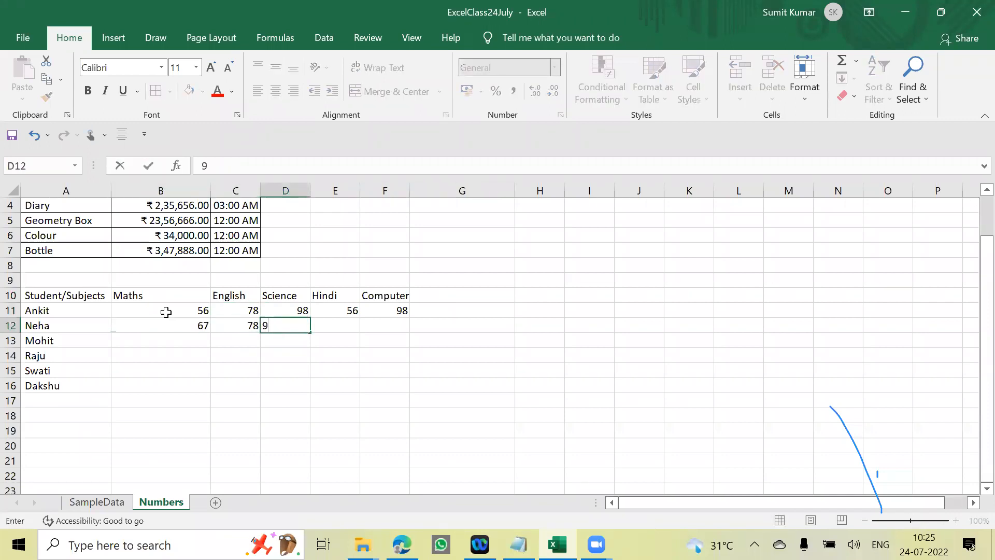
type("5")
key("Tab")
type("89")
key("Tab")
type("56")
key("Tab")
- Enter the third student's marks 3, 64, 65, 76 and 87 in B13:F13
key("Left")
key("Left")
key("Right")
key("Right")
key("Left")
key("Left")
key("Left")
key("Left")
key("Left")
key("Down")
type("3")
key("Tab")
type("6")
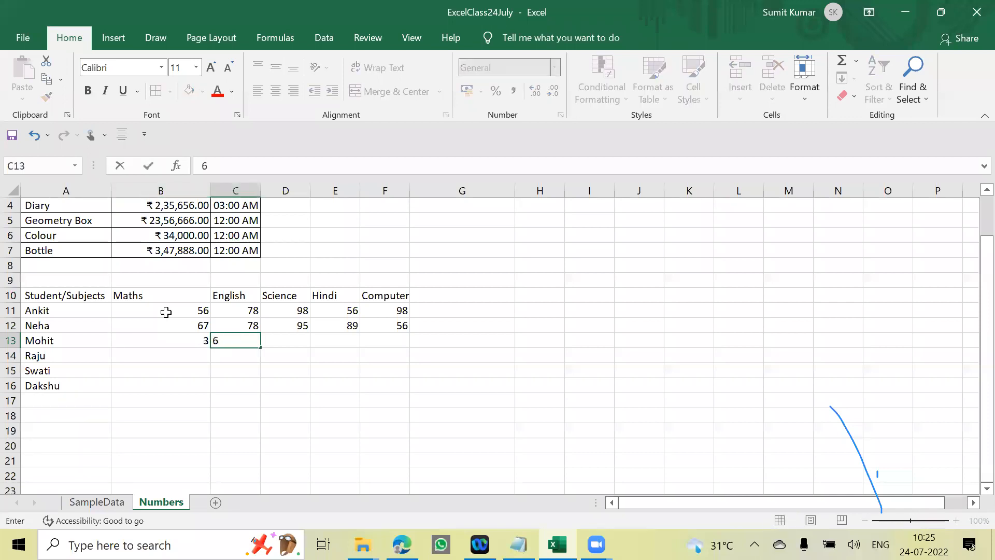
type("4")
key("Tab")
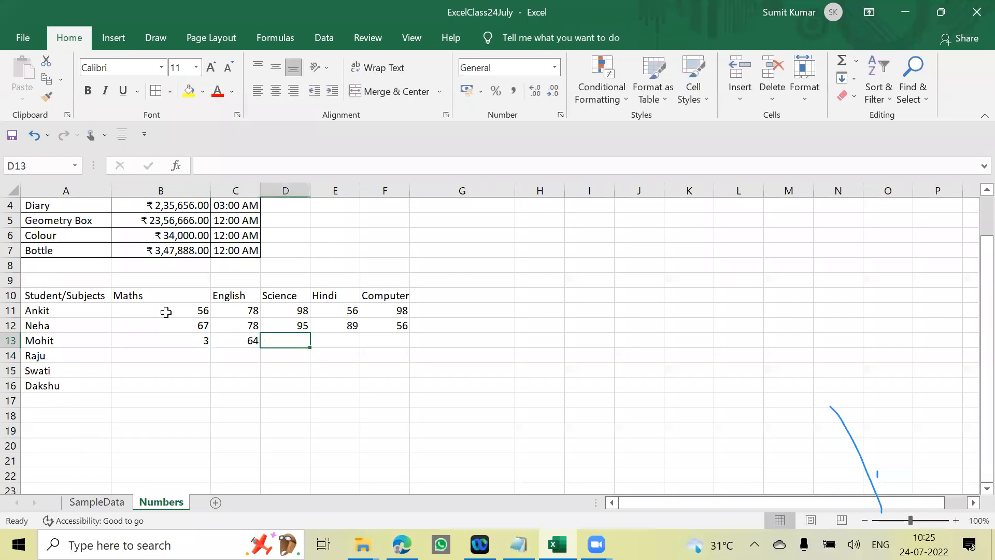
type("65")
key("Tab")
type("76")
key("Tab")
type("7")
key("Right")
- Copy the third student's marks from B13:F13 to the last student's row, B16:F16
key("Down")
key("Left")
key("Left")
key("Left")
key("Left")
key("Left")
key("Left")
key("Right")
key("Right")
key("Left")
key("Up")
key("shift+Right")
key("shift+Right")
key("shift+Right")
key("shift+Right")
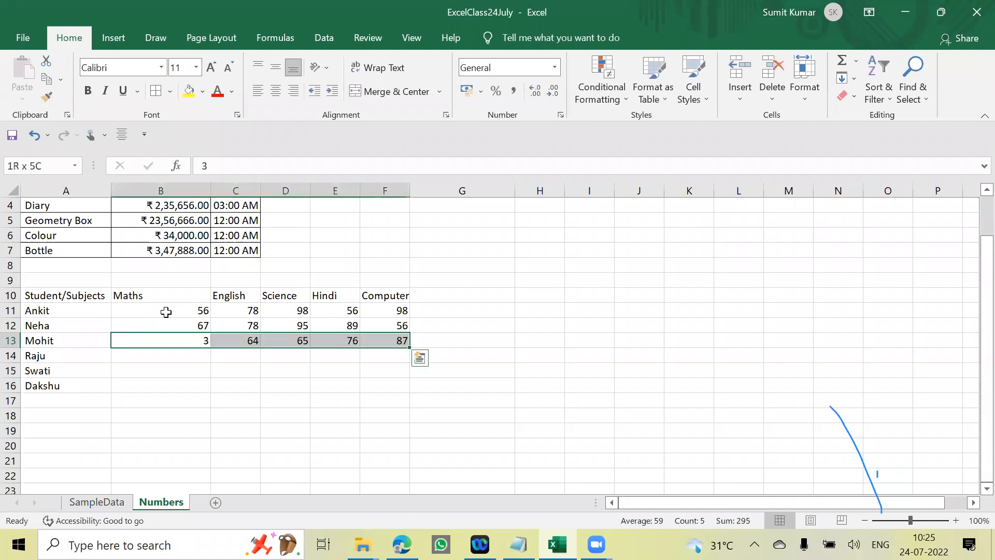
key("ctrl+c")
key("Down")
key("Down")
key("Down")
key("ctrl+v")
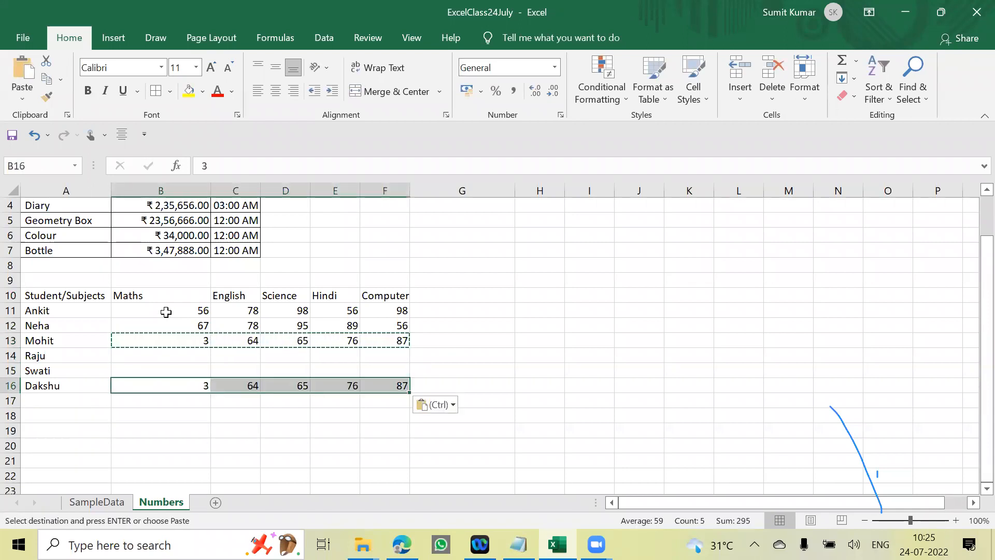
- Set the last student's Maths mark in B16 to 32
key("Return")
type("32")
key("Tab")
- Copy the second student's marks from B12:F12 to the fourth student's row, B14:F14
key("Up")
key("Up")
key("Left")
key("Right")
key("Left")
key("Up")
- Copy the first student's marks from B11:F11 to the empty fifth student's row, B15:F15
key("Up")
key("shift+Right")
key("shift+Right")
key("shift+Right")
key("shift+Right")
key("ctrl+c")
key("Down")
key("Down")
key("ctrl+v")
- Set the fourth student's English mark in C14 to 45
key("Right")
type("45")
key("Return")
key("Up")
key("Left")
key("Up")
key("Up")
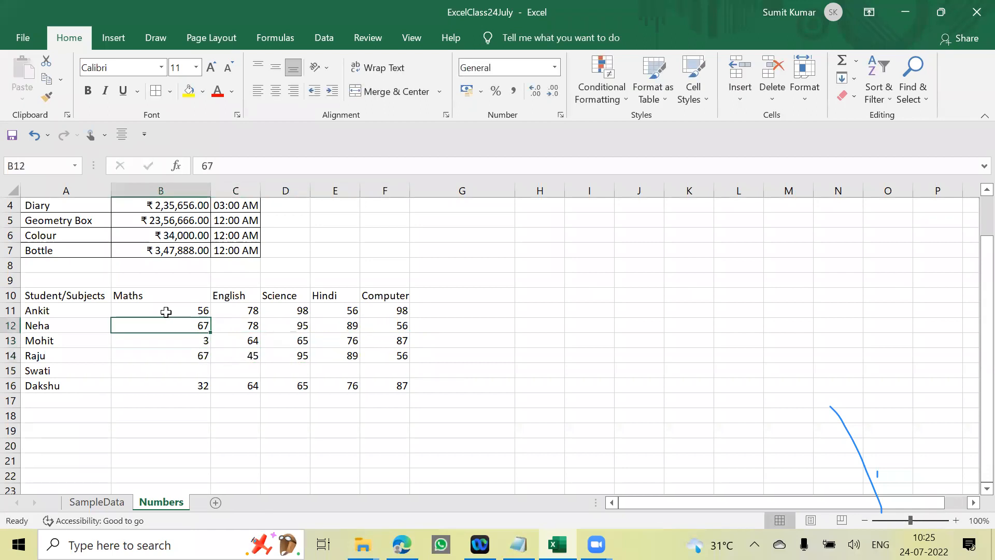
key("Up")
key("shift+Right")
key("shift+Right")
key("shift+Right")
key("shift+Right")
key("ctrl+c")
key("Down")
key("Down")
key("Down")
key("Down")
key("ctrl+v")
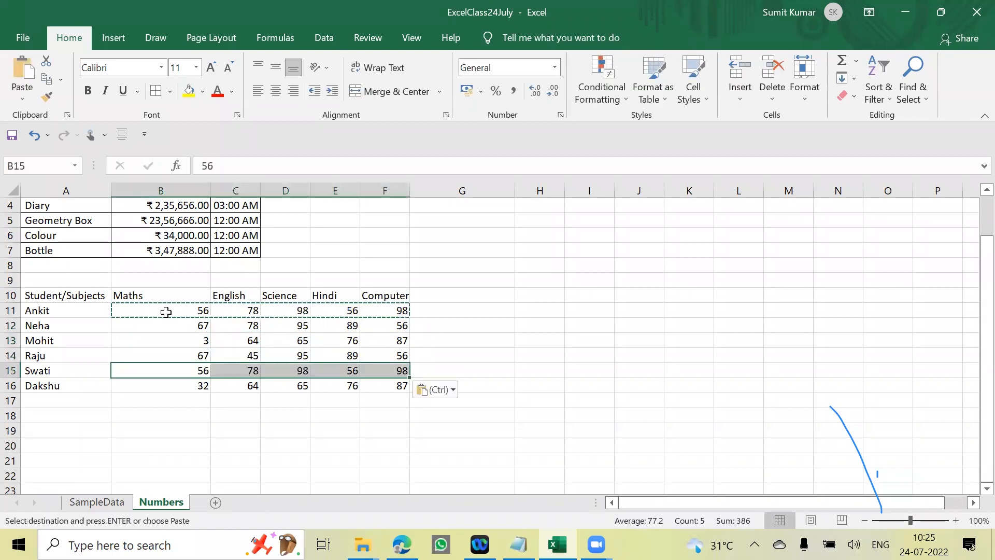
- Set the fifth student's Computer mark in F15 to 43
key("Right")
key("Right")
key("Right")
key("Right")
key("Escape")
type("43")
key("Return")
- Set the fifth student's Maths mark in B15 to 87
key("Left")
key("Up")
key("Left")
key("Left")
key("Left")
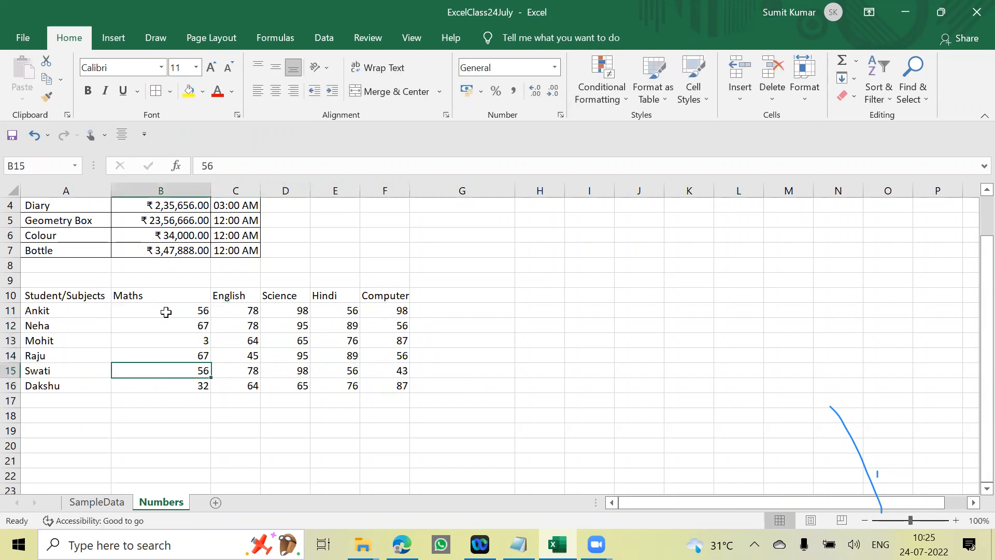
type("87")
key("Return")
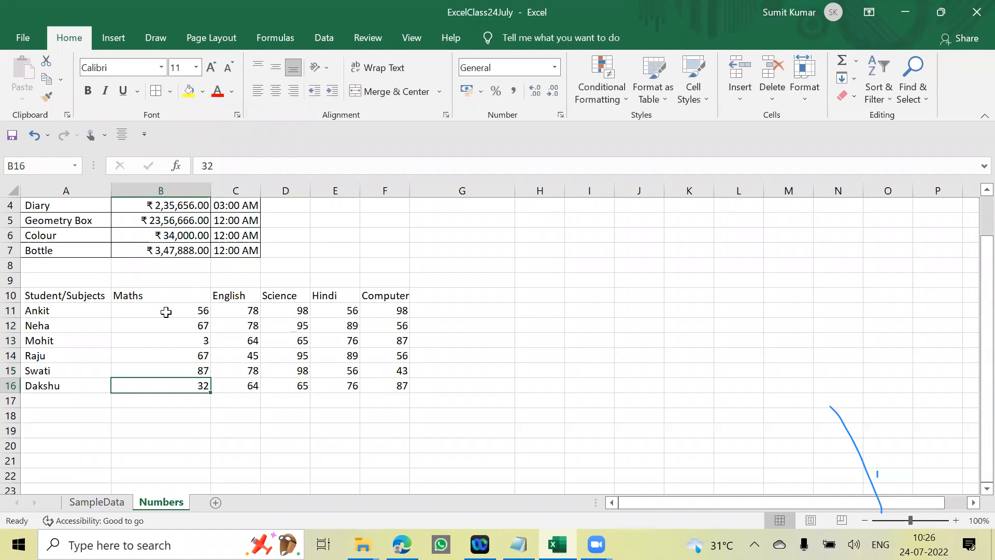
- Add a "Total" header in G10, beside the Computer column of the marks table
key("Up")
key("Up")
key("Up")
key("Up")
key("Up")
key("Up")
key("Right")
key("Right")
key("Right")
key("Right")
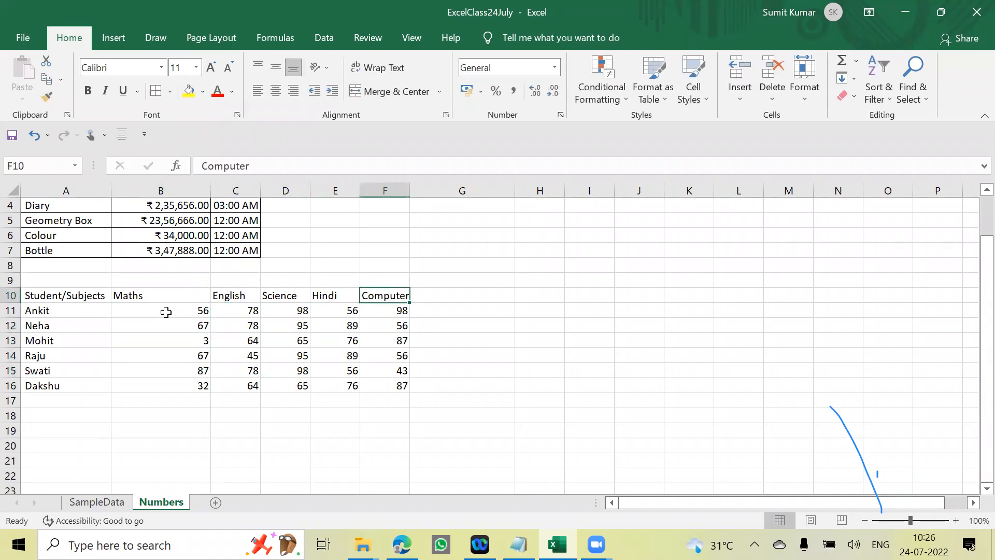
key("Right")
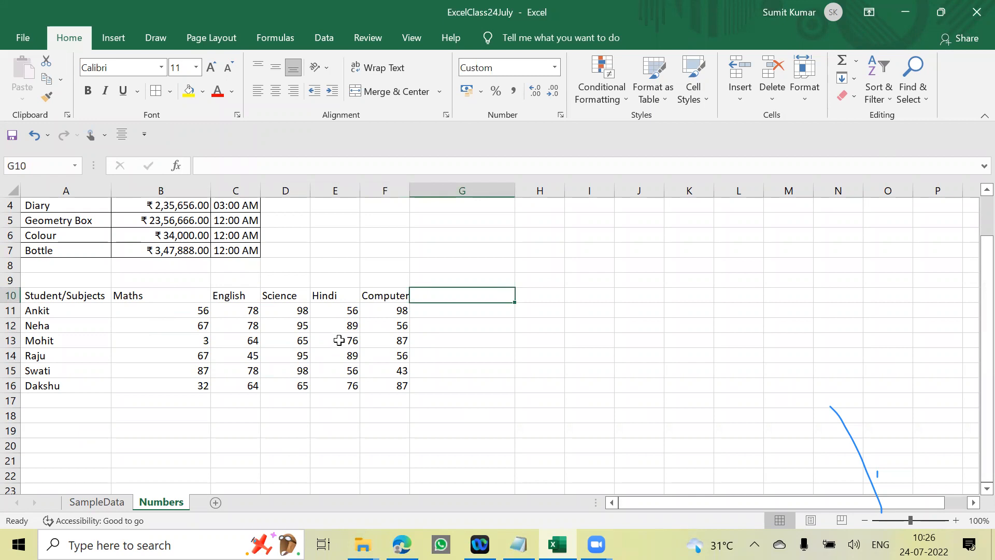
type("Total")
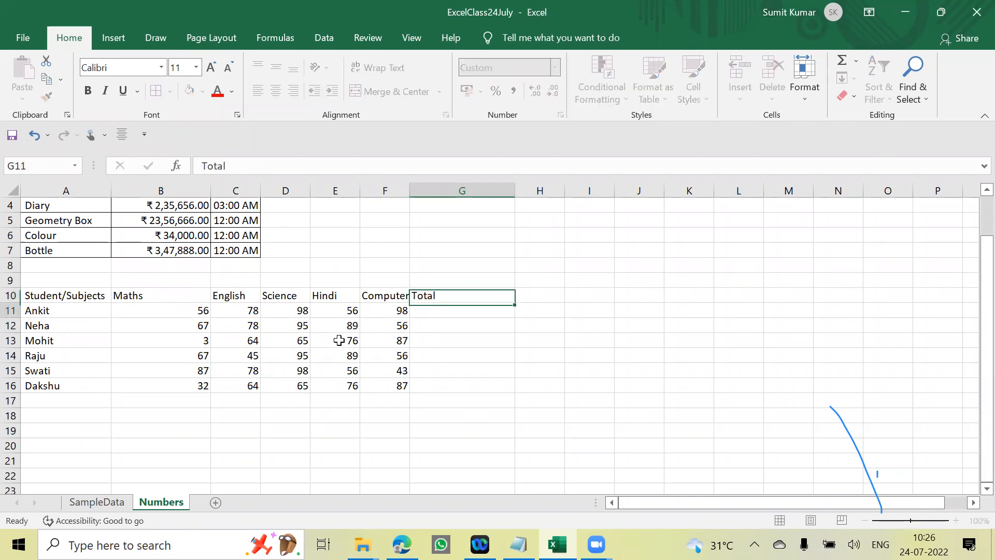
key("Return")
- Select the first student's empty Total cell, G11
key("Up")
key("Right")
key("Right")
key("Up")
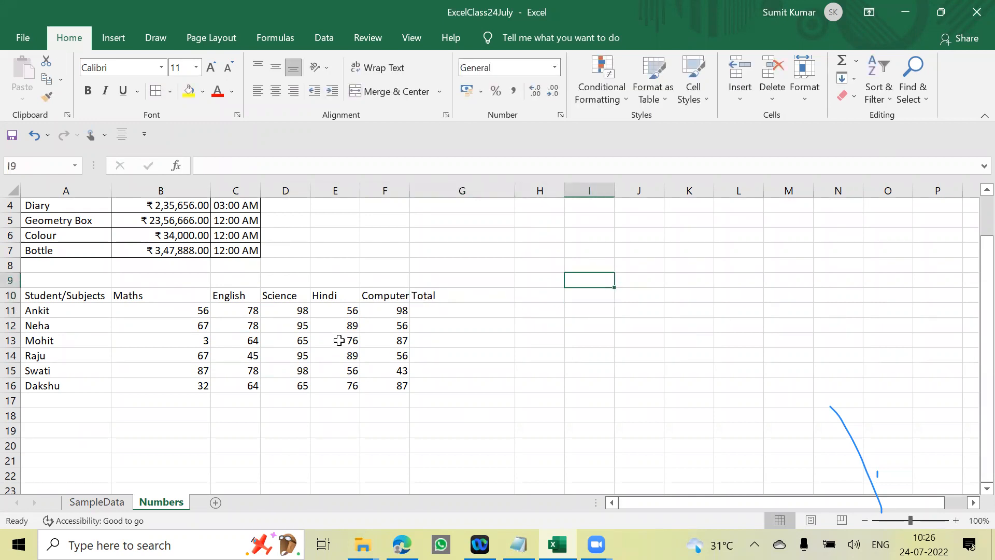
key("Right")
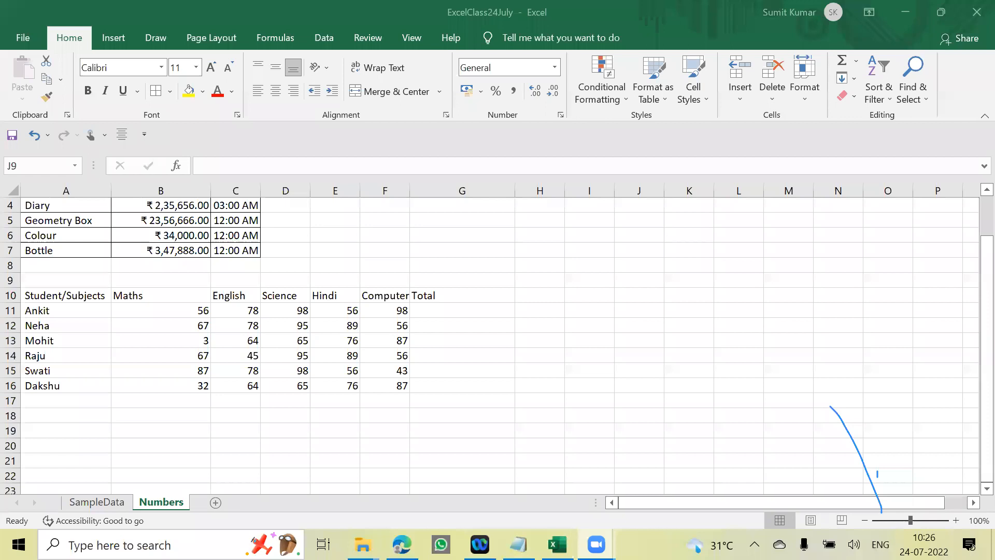
left_click(455, 310)
left_click(456, 309)
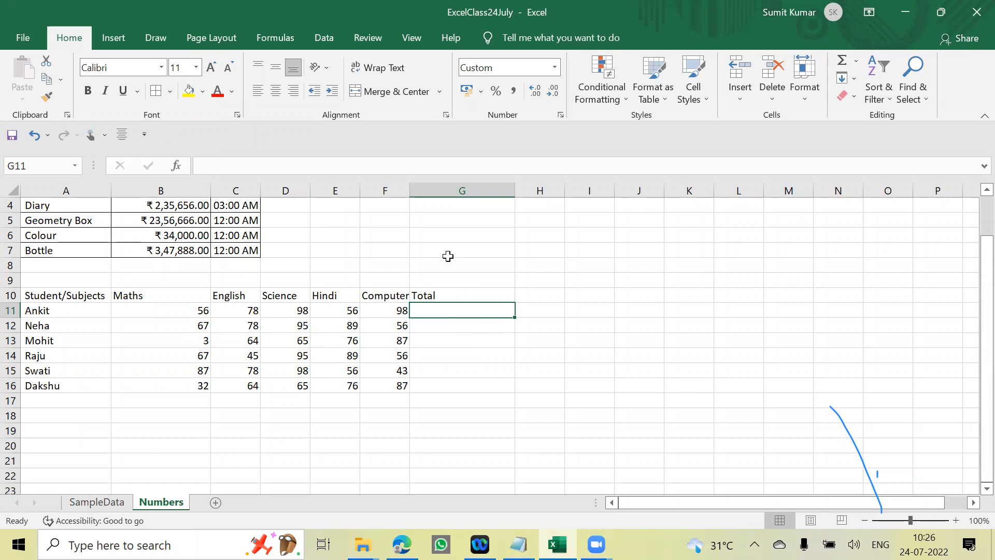
type("=")
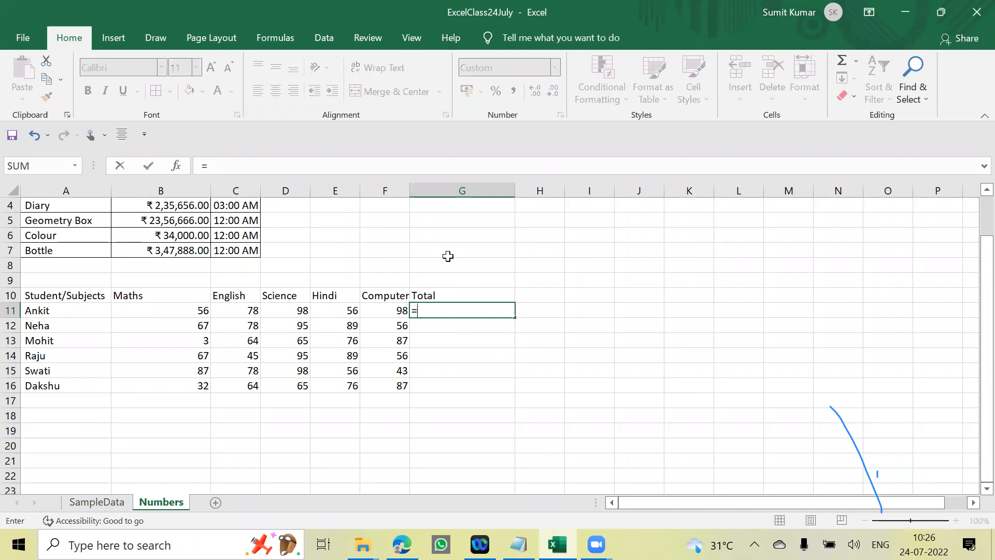
key("Escape")
type("=")
key("Escape")
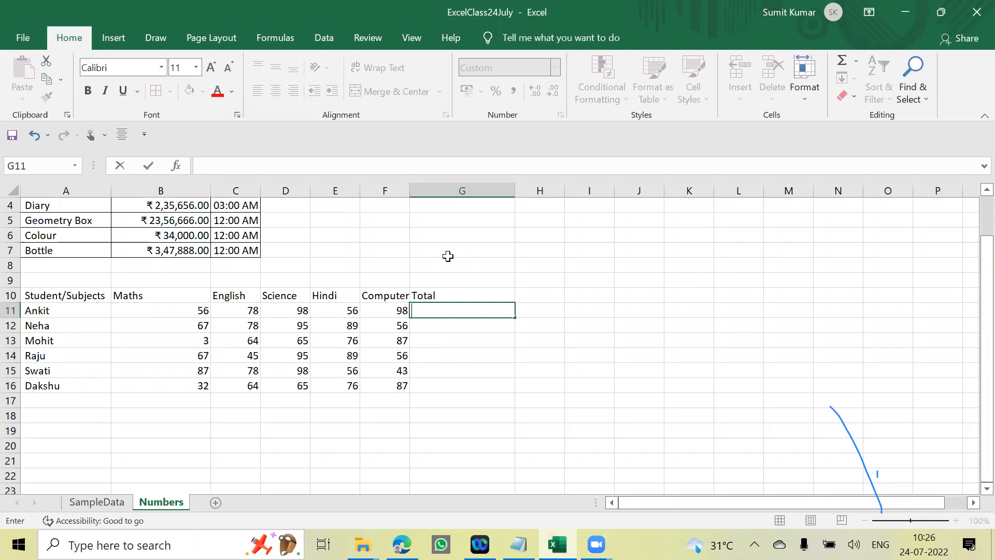
type("=SUM")
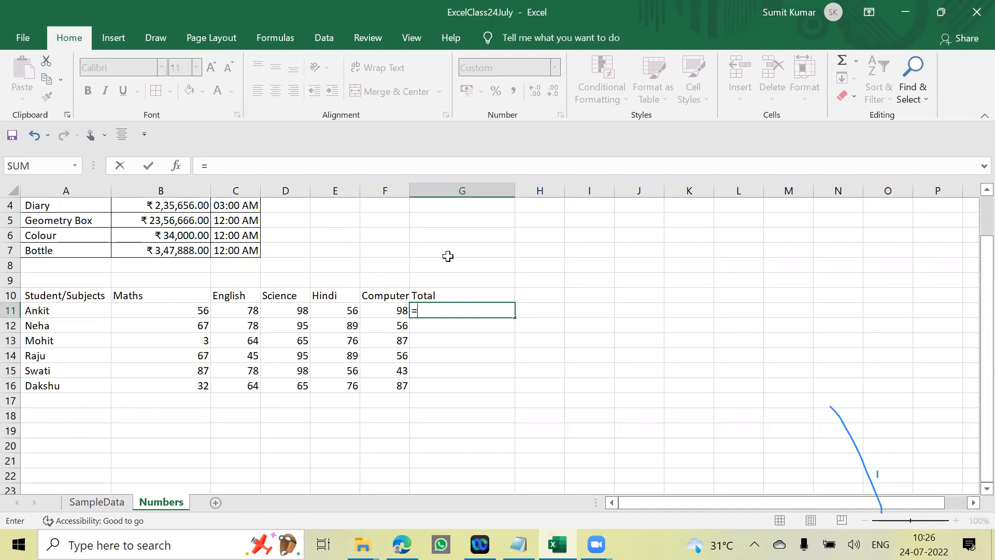
key("BackSpace")
key("BackSpace")
key("BackSpace")
key("Escape")
- Enter the formula =SUM(B11:F11) in G11 to total the first student's marks
type("=")
type("SUM")
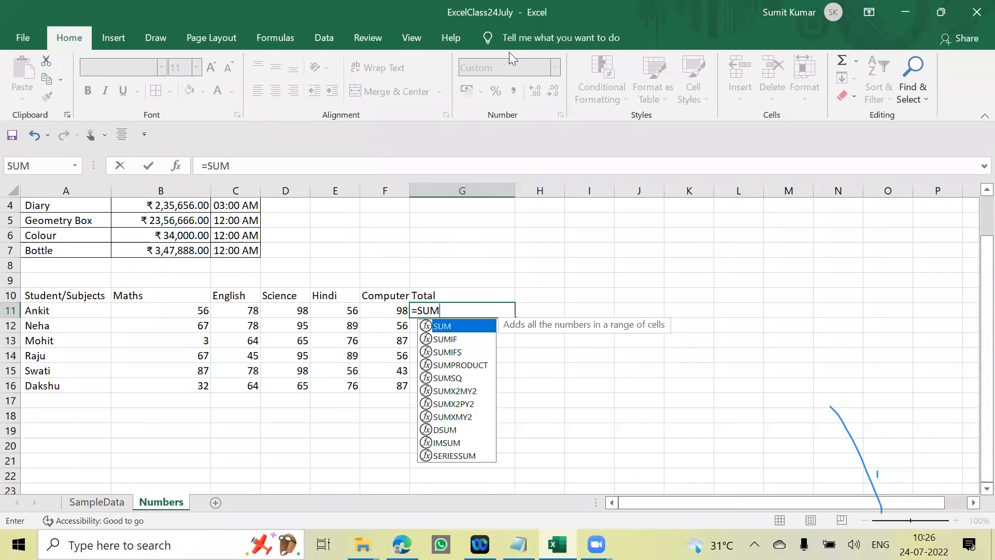
left_click(509, 51)
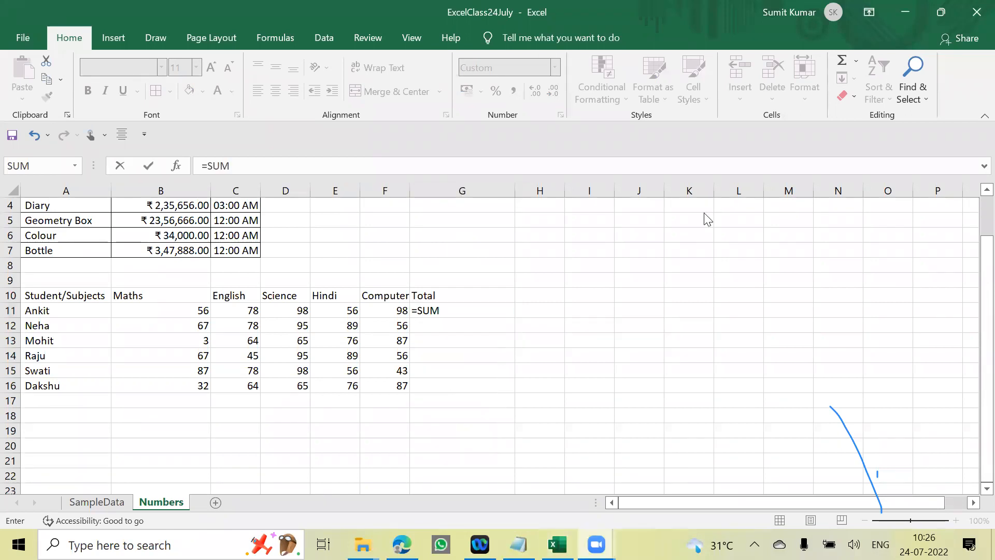
left_click(556, 337)
type("(")
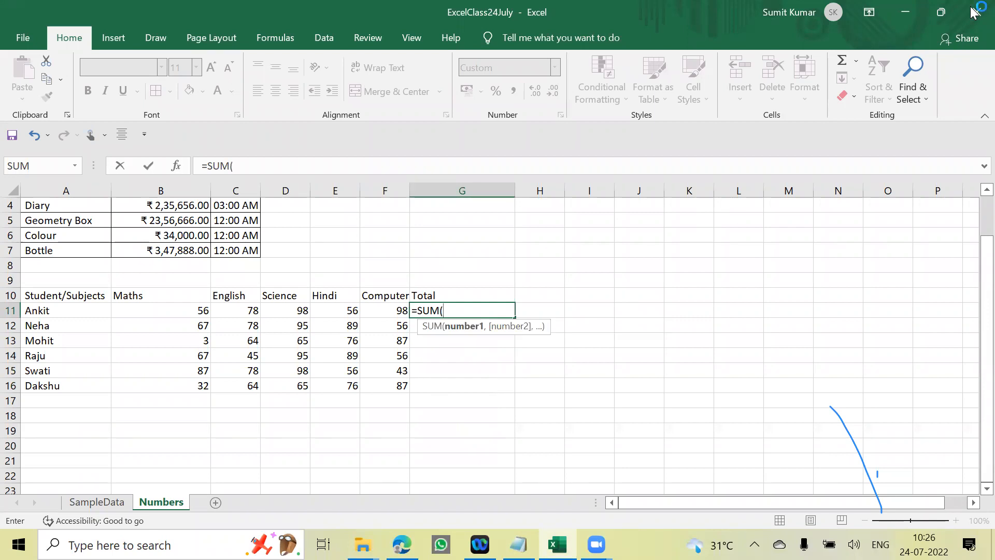
left_click(189, 309)
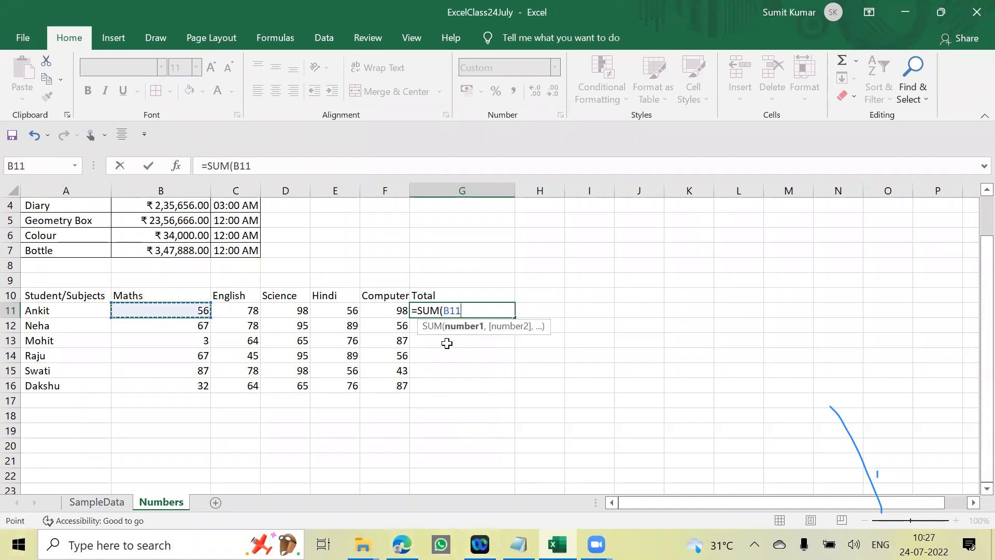
left_click(386, 311, "shift")
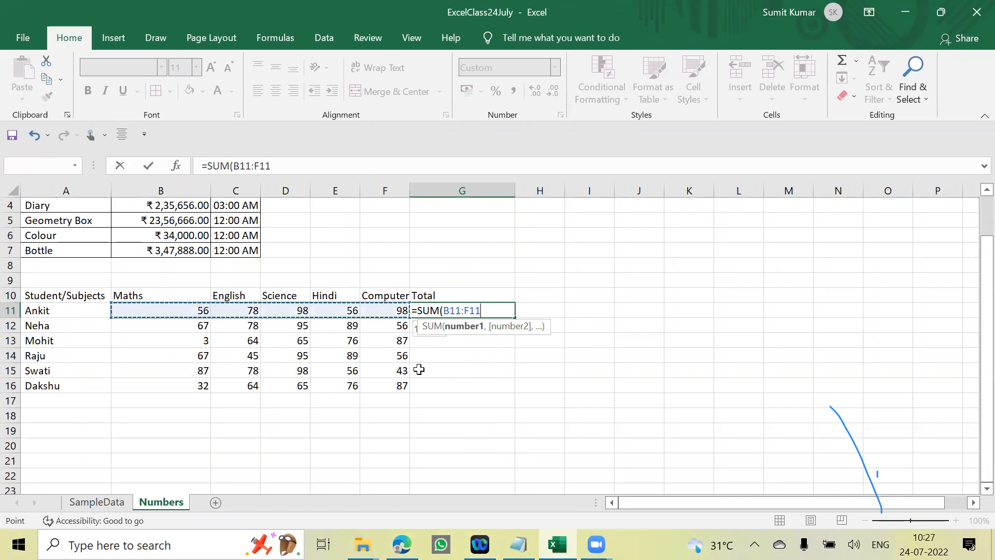
type(")")
key("Return")
key("Up")
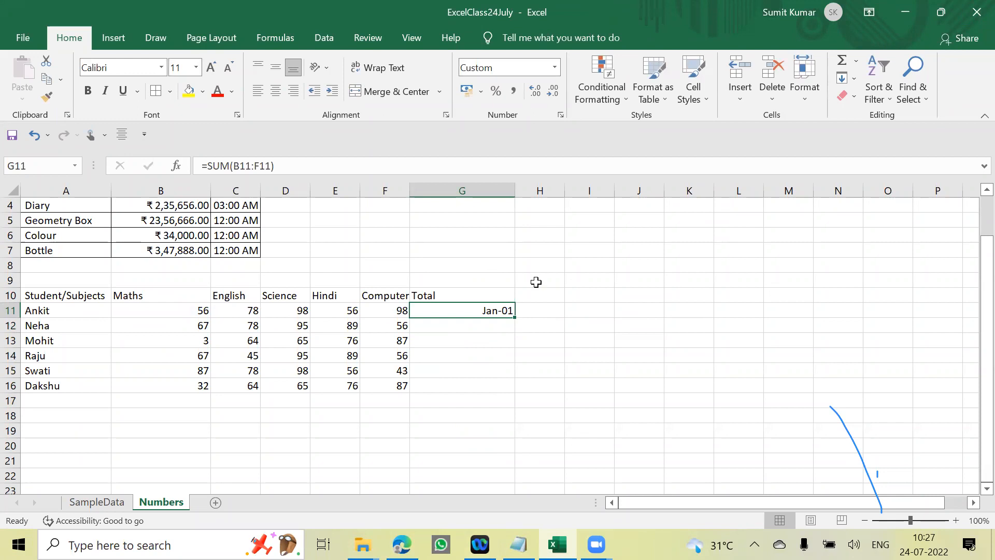
- Fill the total formula from G11 down to G16 for the remaining students
scroll(530, 283, "up", 1)
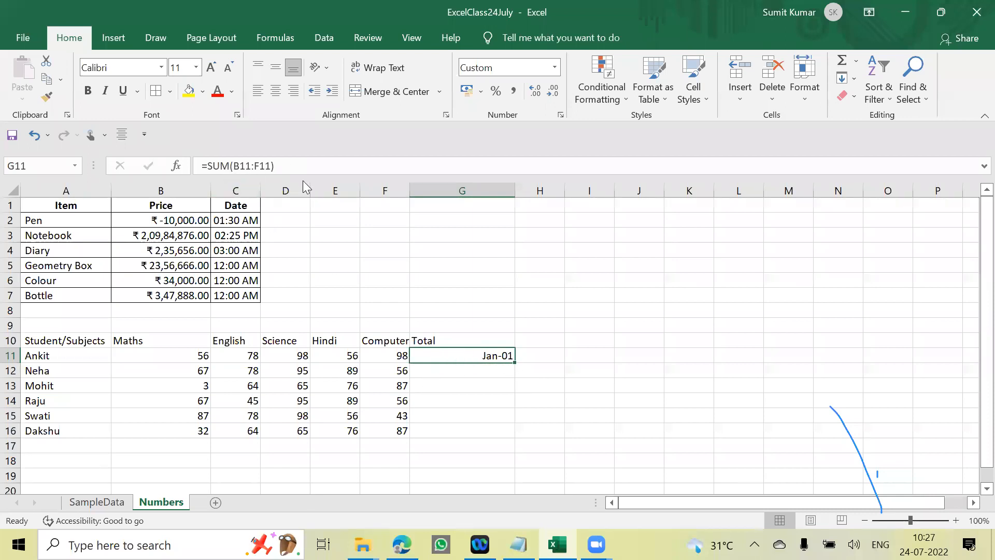
left_click_drag(515, 364, 518, 431)
left_click(628, 415)
- Inspect the SUM formula and its referenced cells for each student's total, from G16 up to G11
left_click(496, 431)
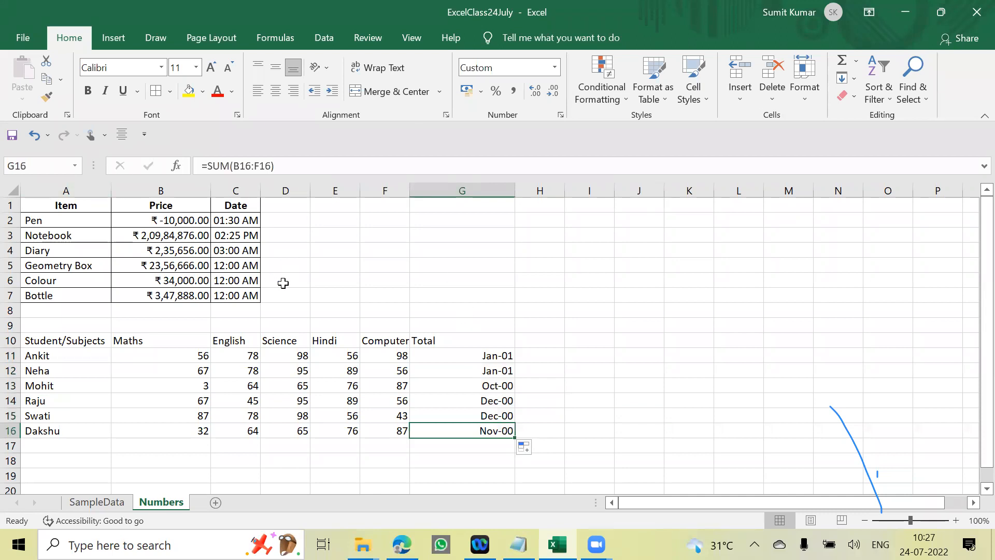
key("XF86AudioRaiseVolume")
left_click(656, 352)
left_click(496, 431)
double_click(497, 431)
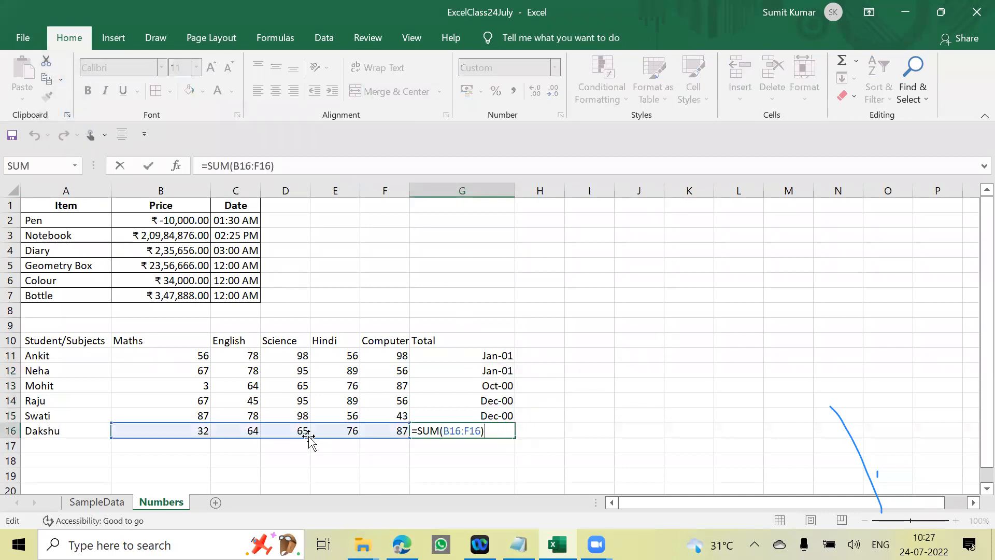
left_click(585, 397)
left_click(499, 434)
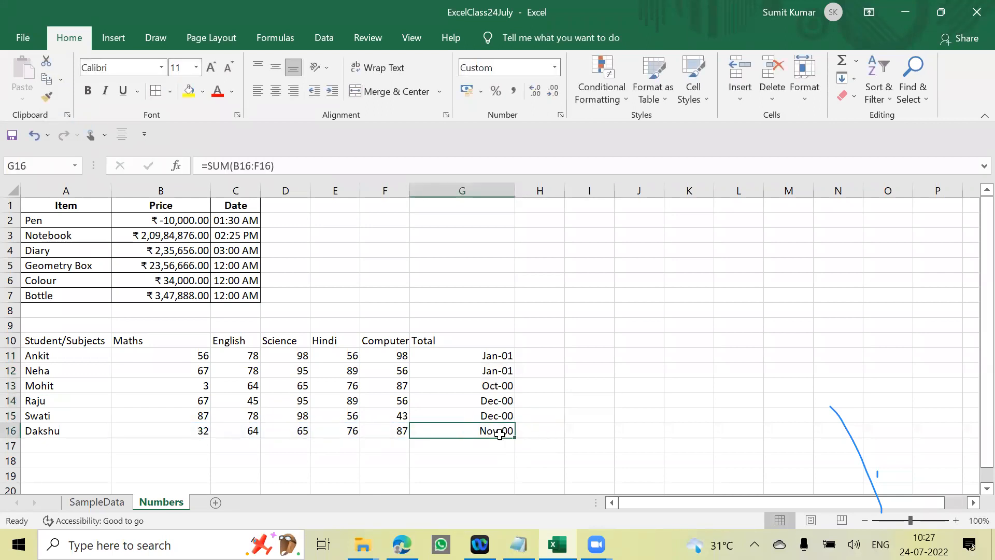
key("XF86AudioLowerVolume")
left_click(657, 410)
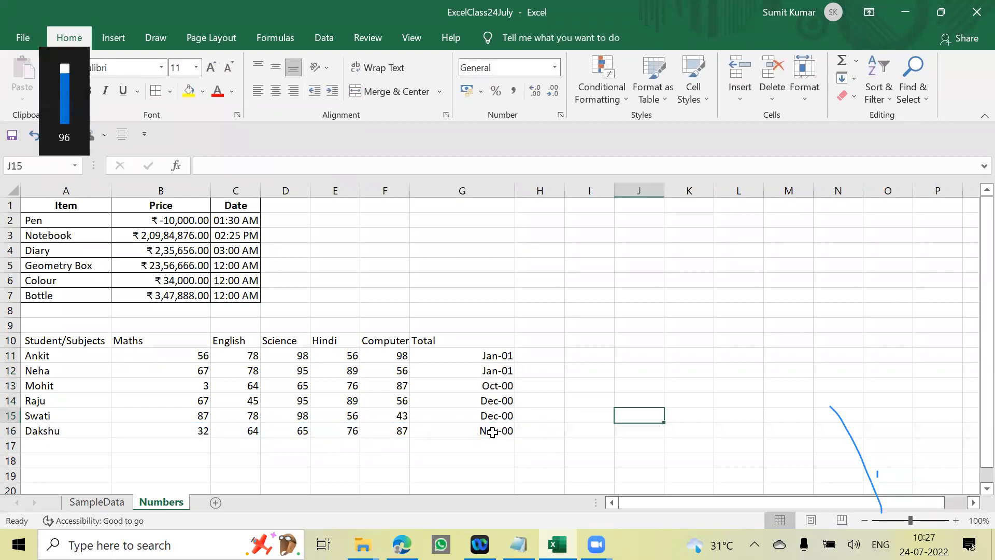
left_click(492, 432)
double_click(493, 432)
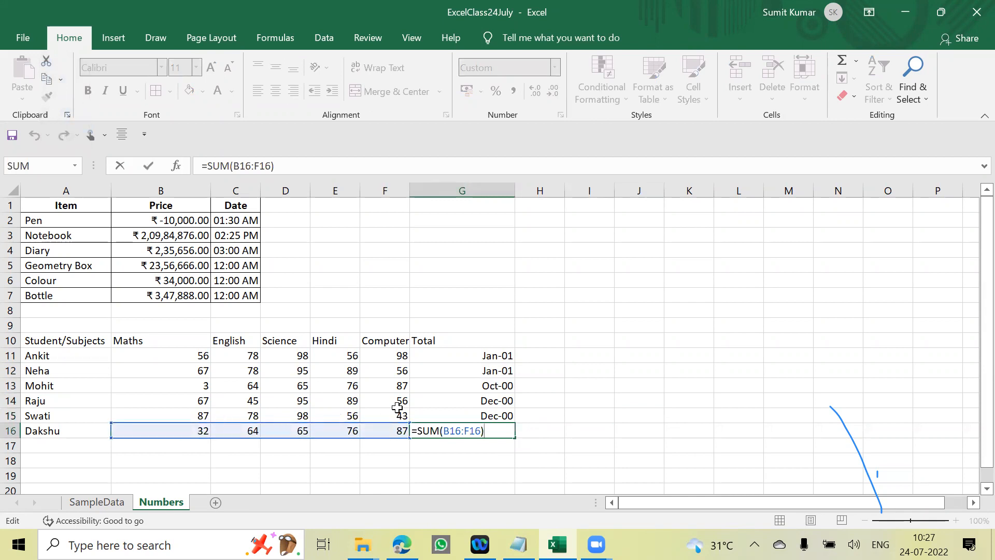
key("Escape")
left_click(490, 415)
double_click(490, 415)
left_click(627, 402)
left_click(493, 402)
double_click(492, 402)
left_click(577, 401)
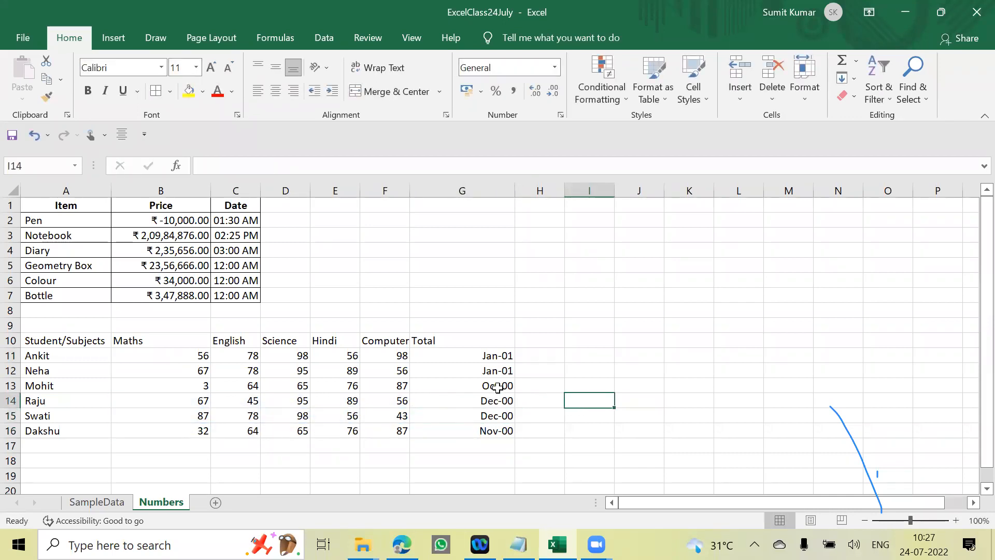
left_click(498, 387)
double_click(499, 386)
left_click(581, 381)
left_click(499, 370)
double_click(499, 370)
left_click(588, 363)
double_click(499, 354)
left_click(581, 357)
left_click(542, 383)
left_click_drag(494, 356, 492, 429)
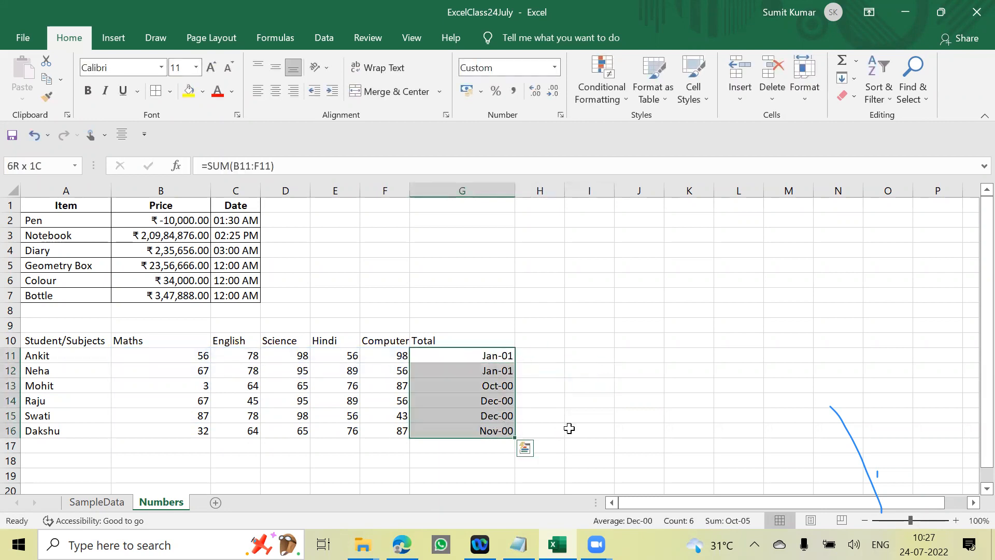
left_click(571, 412)
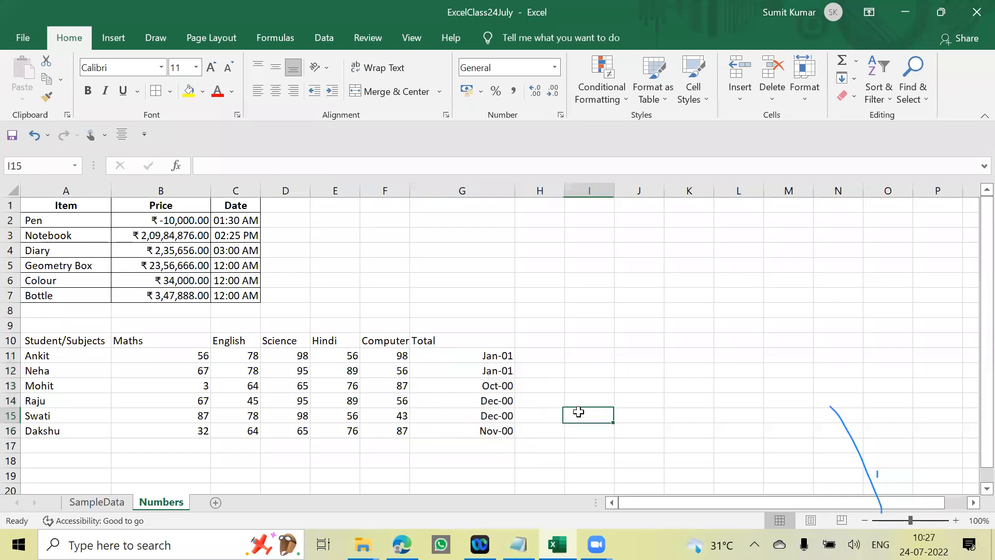
left_click_drag(488, 355, 492, 416)
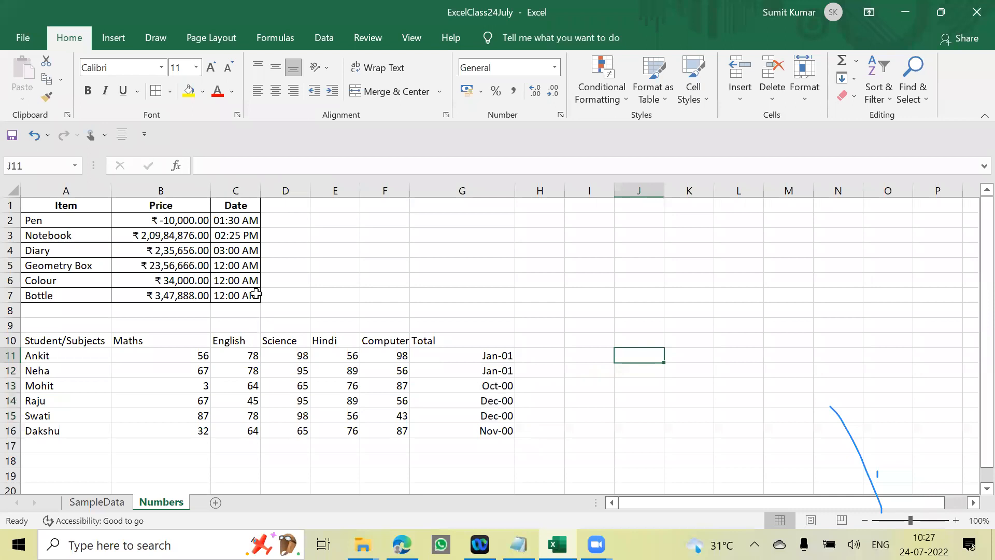
left_click(542, 293)
left_click(477, 190)
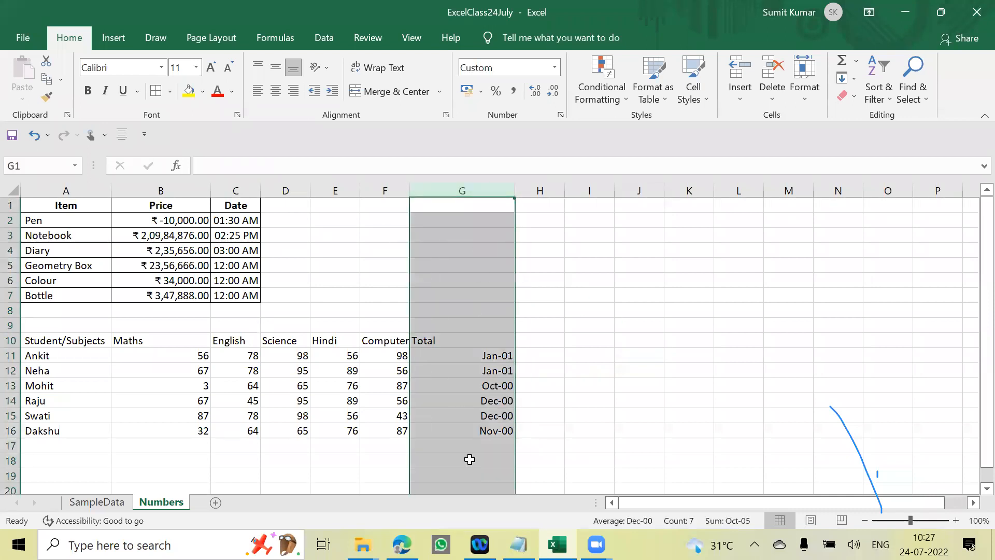
left_click(606, 384)
- Apply the Number format to the students' totals in G11:G16
left_click_drag(487, 356, 490, 428)
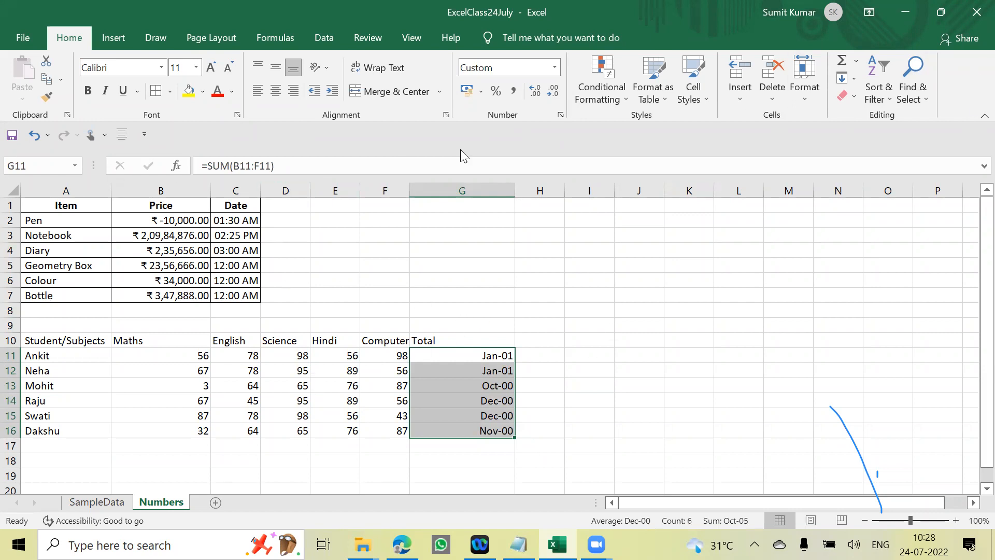
left_click(554, 67)
left_click(544, 128)
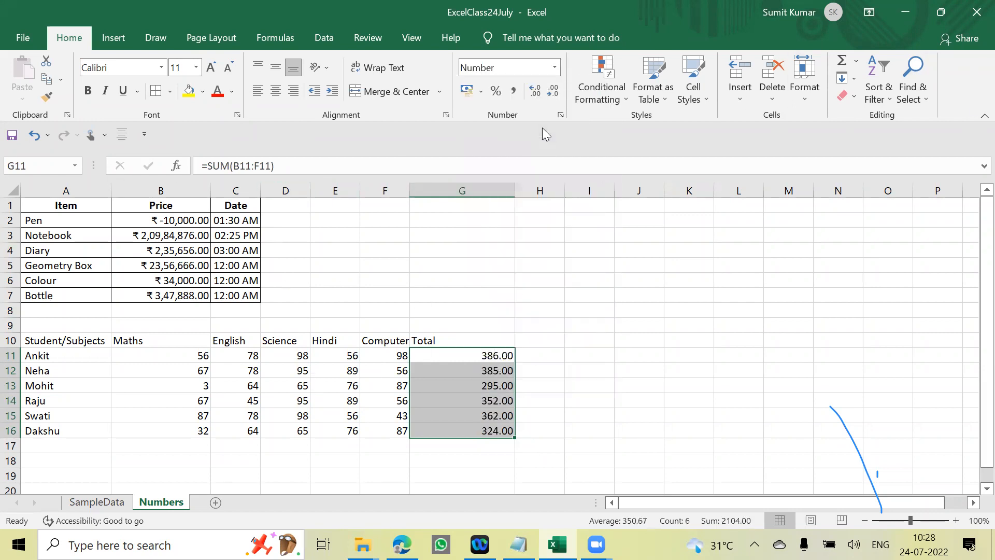
- Apply the General format to the totals in G11:G16 and auto-fit the width of column G
left_click(553, 68)
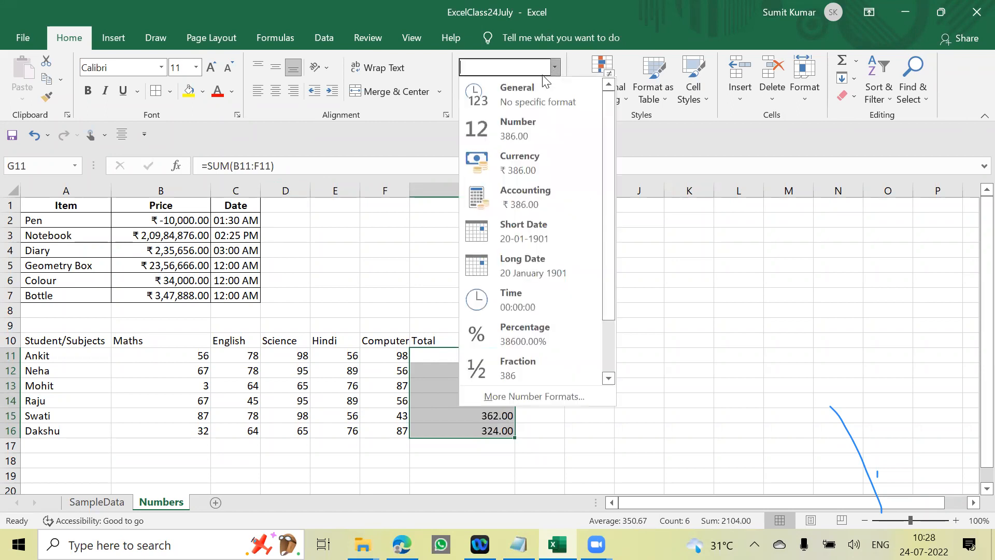
left_click(499, 88)
left_click(575, 355)
left_click(480, 359)
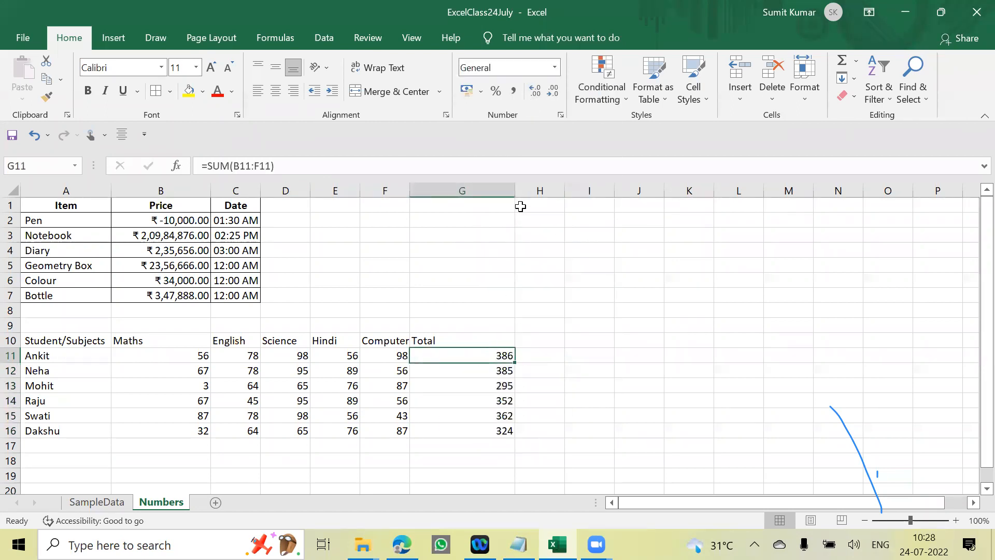
double_click(512, 191)
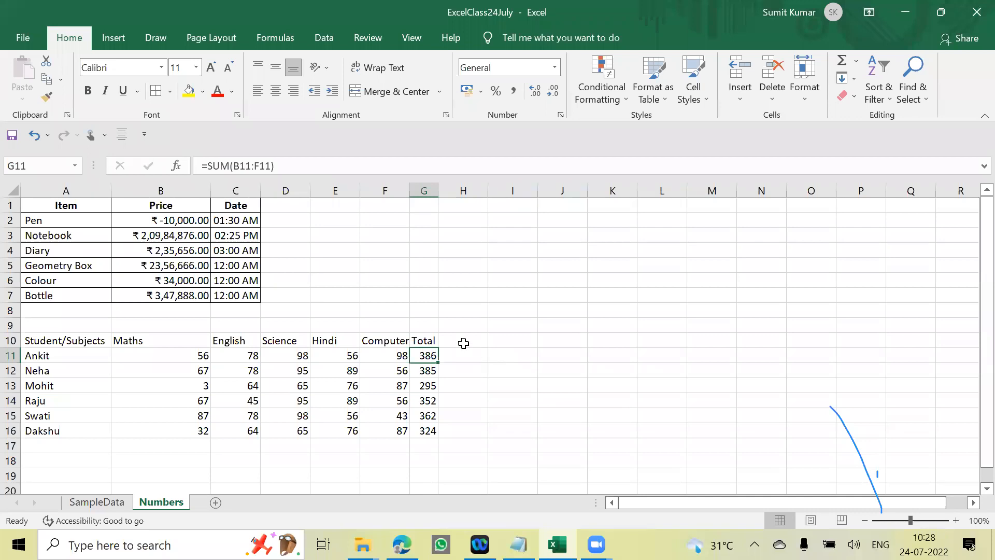
- Add the heading Percentage in H10, beside the Total heading of the marks table
left_click(462, 339)
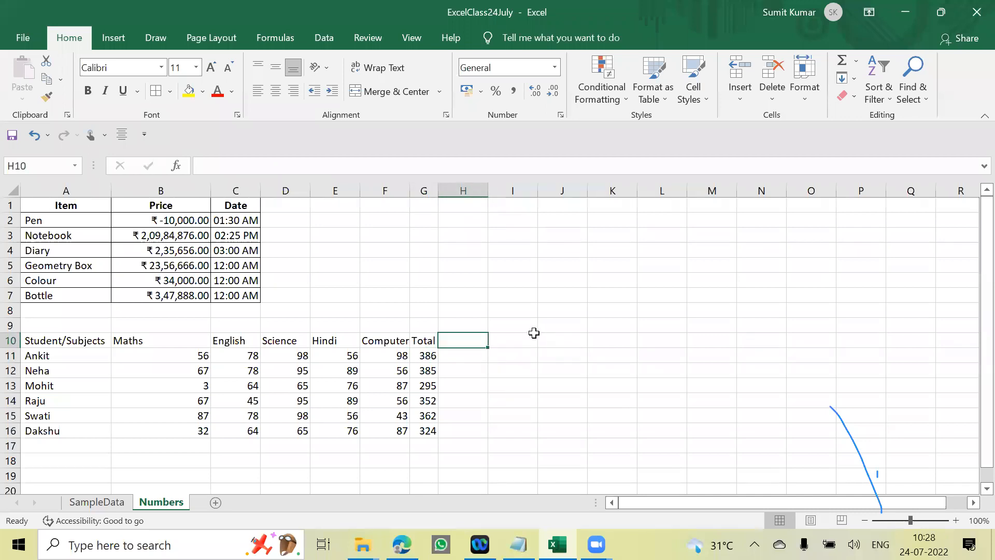
type("Percent")
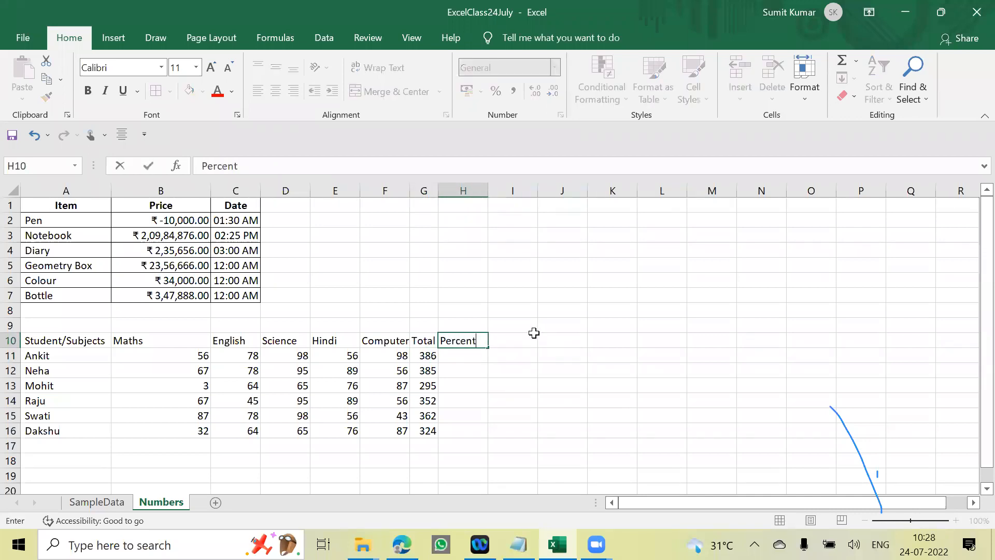
type("age")
key("Return")
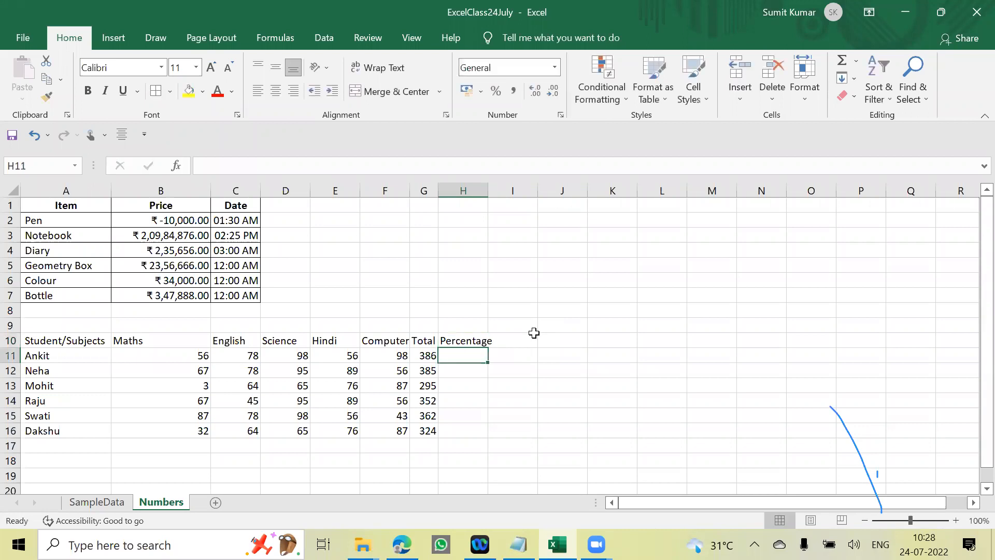
- Calculate the first student's percentage in H11 with the formula =G11/500
type("=")
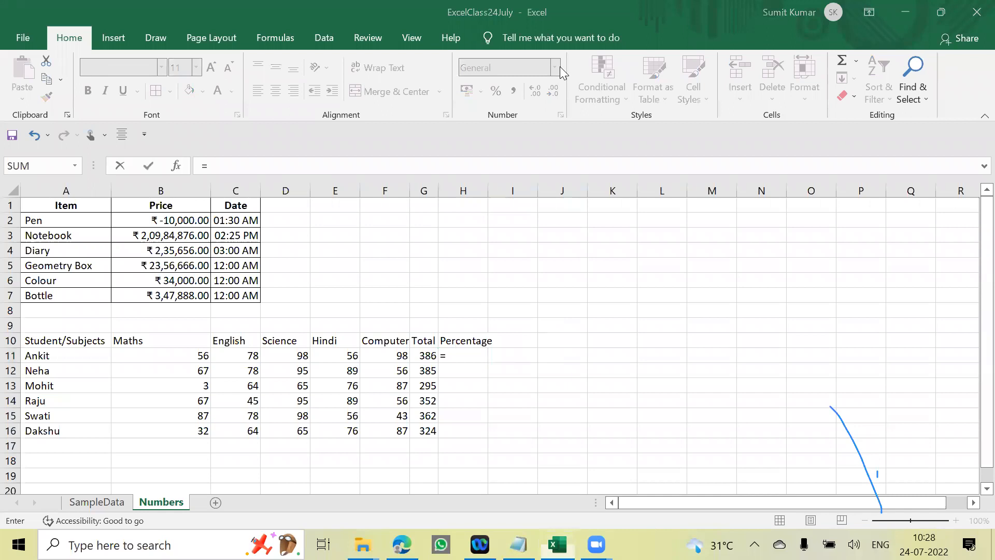
left_click(428, 355)
type("/500")
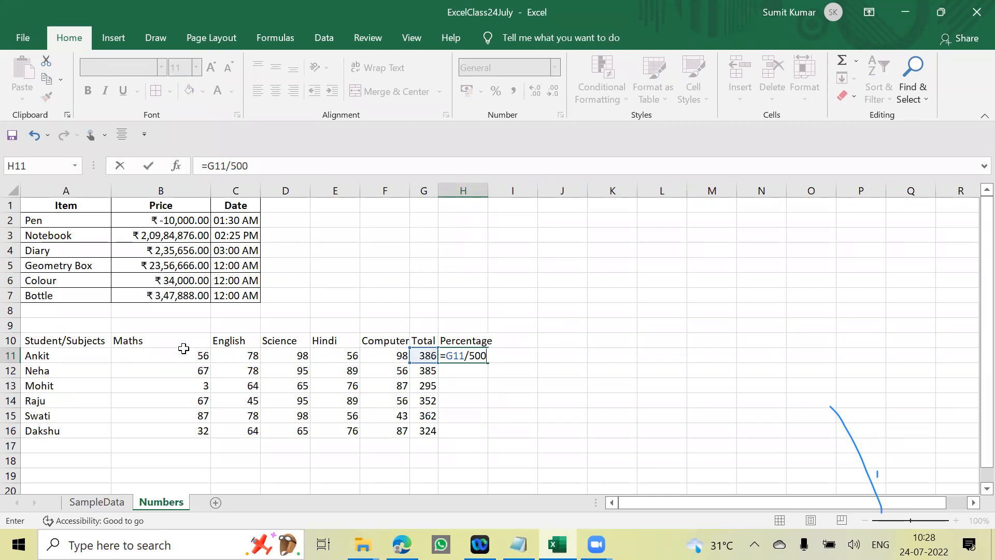
key("Return")
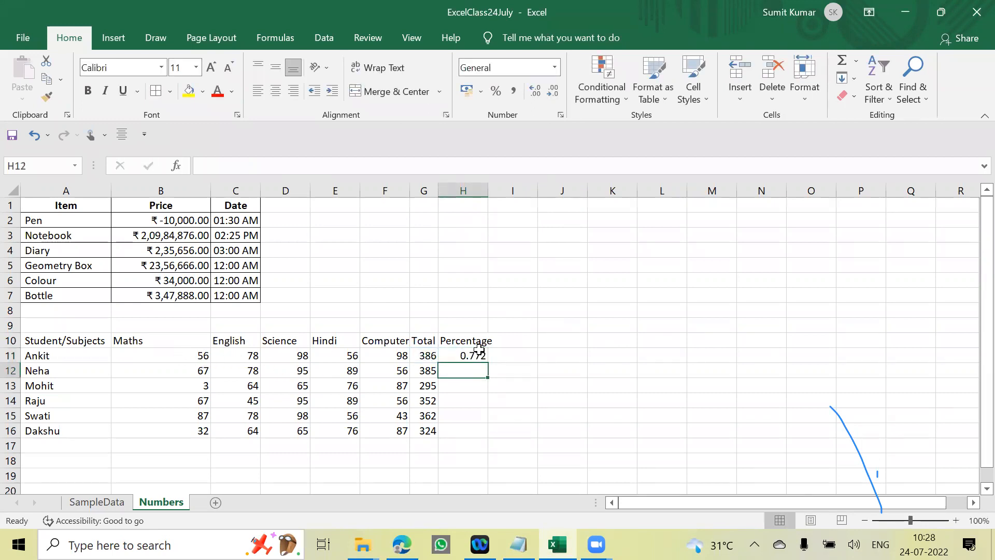
- Auto-fit the width of column H and copy the percentage formula from H11 down to H16
left_click(474, 354)
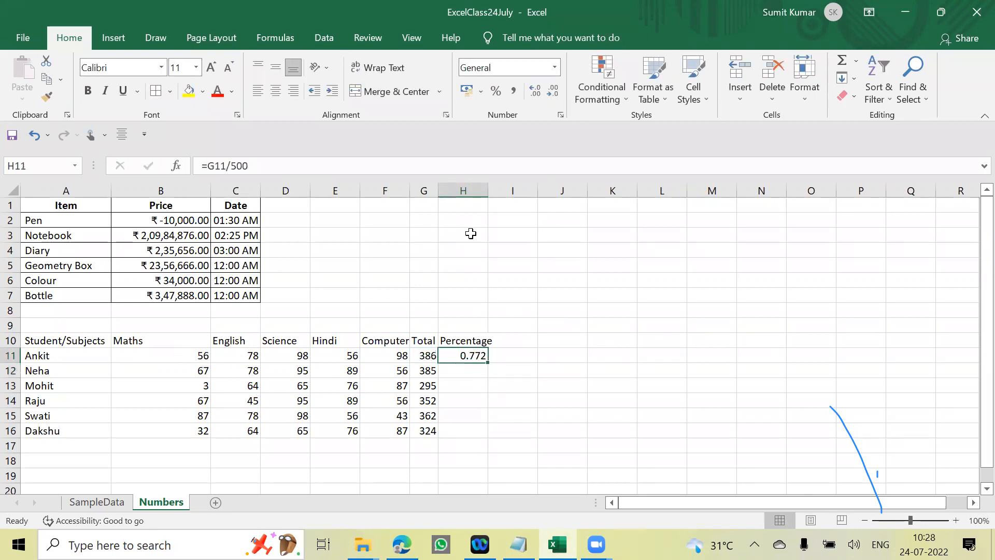
double_click(486, 192)
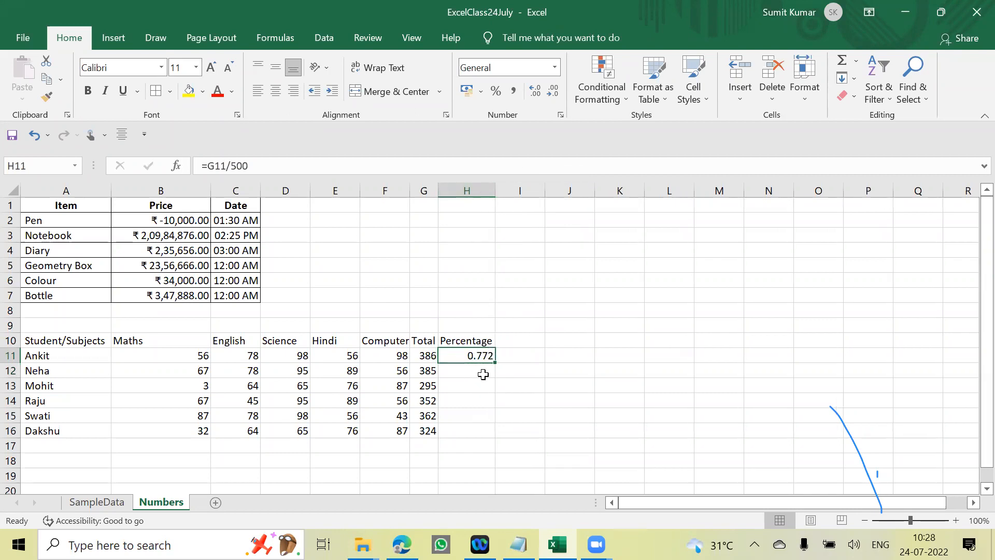
key("ctrl+c")
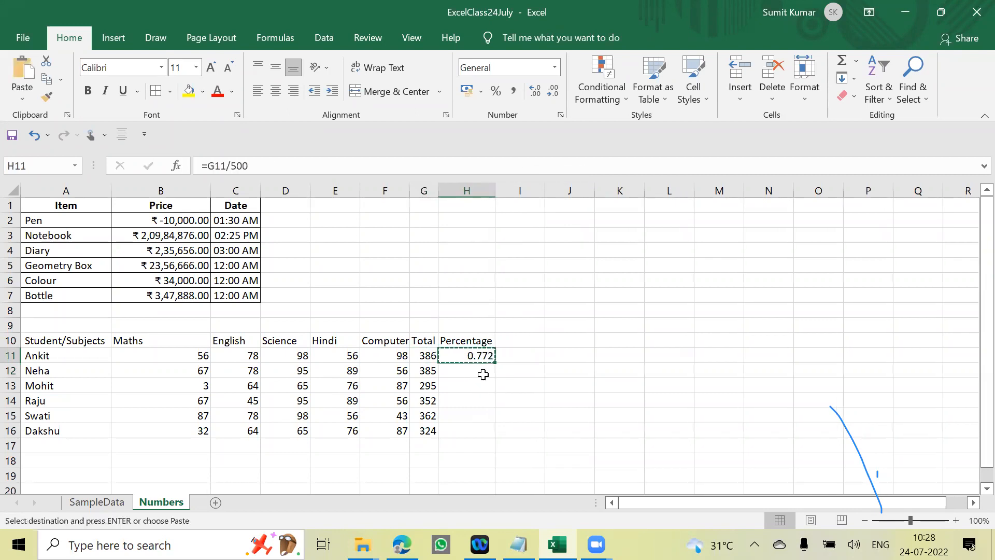
key("shift+Down")
key("shift+Down")
key("shift+Down")
key("shift+Down")
key("shift+Down")
key("Return")
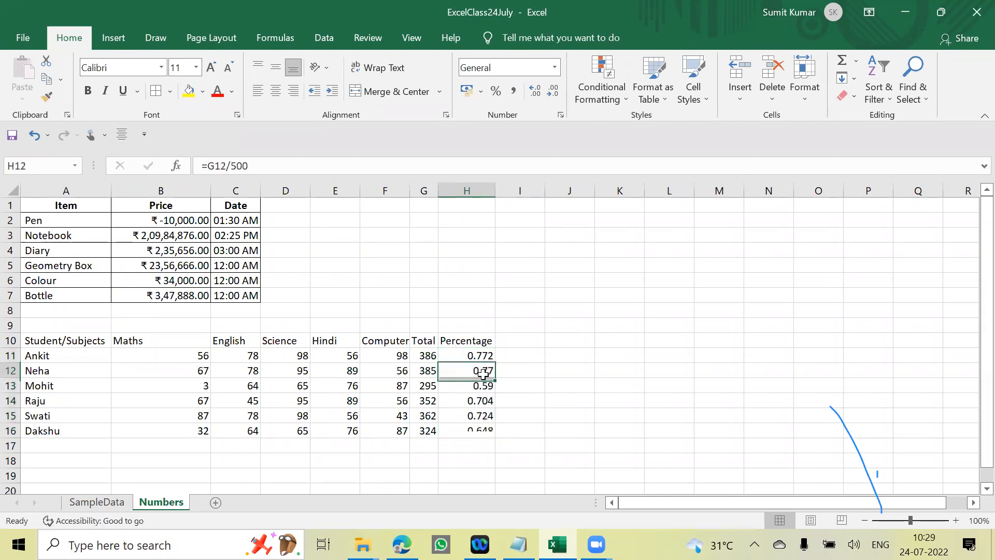
- Highlight the Total and Percentage headings in G10:H10 with a yellow fill
left_click(424, 355)
left_click(427, 341)
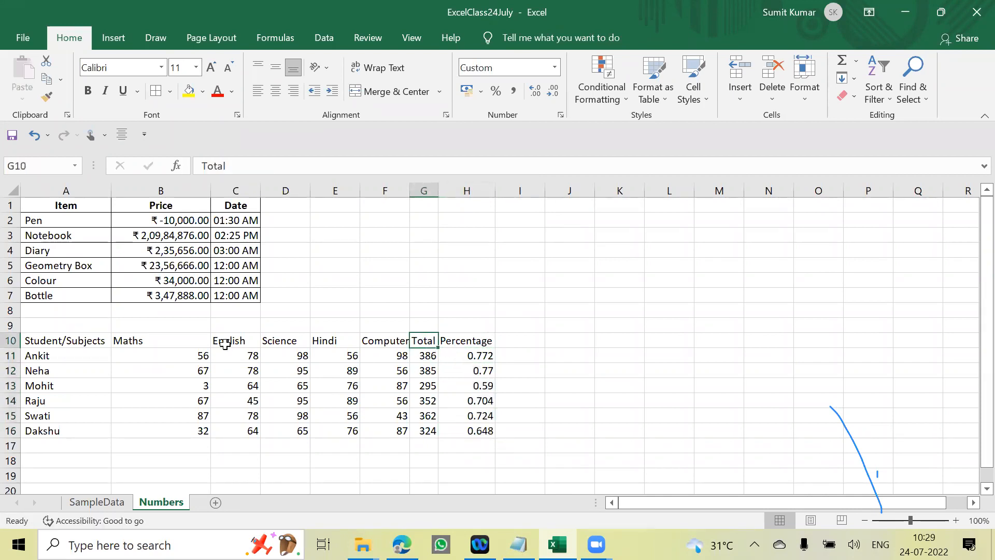
left_click_drag(160, 340, 467, 340)
left_click(574, 355)
left_click(189, 91)
left_click(641, 342)
- Inspect the SUM formula in G15 and the division formulas in the Percentage column
left_click(429, 356)
key("Down")
key("Down")
key("Down")
key("Down")
key("F2")
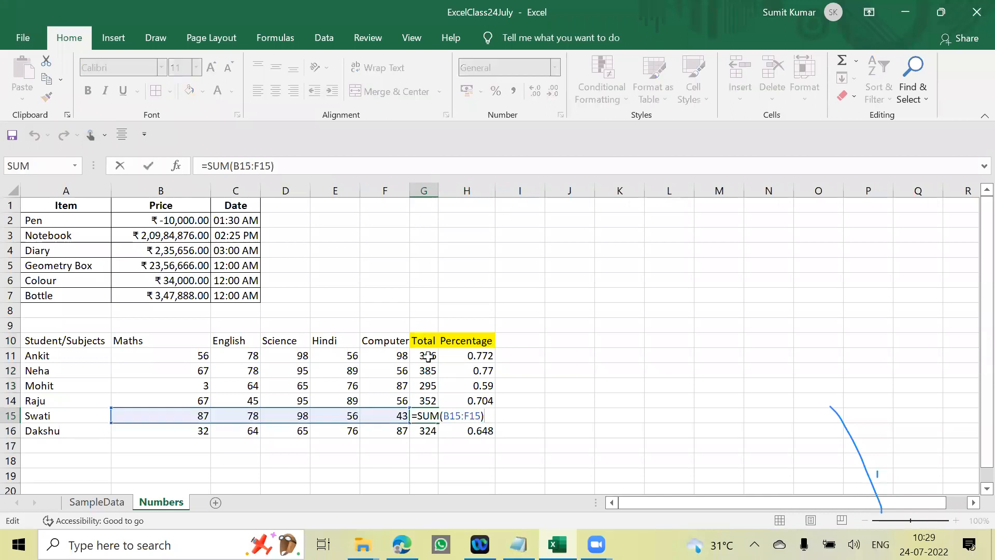
key("ctrl+Return")
key("Right")
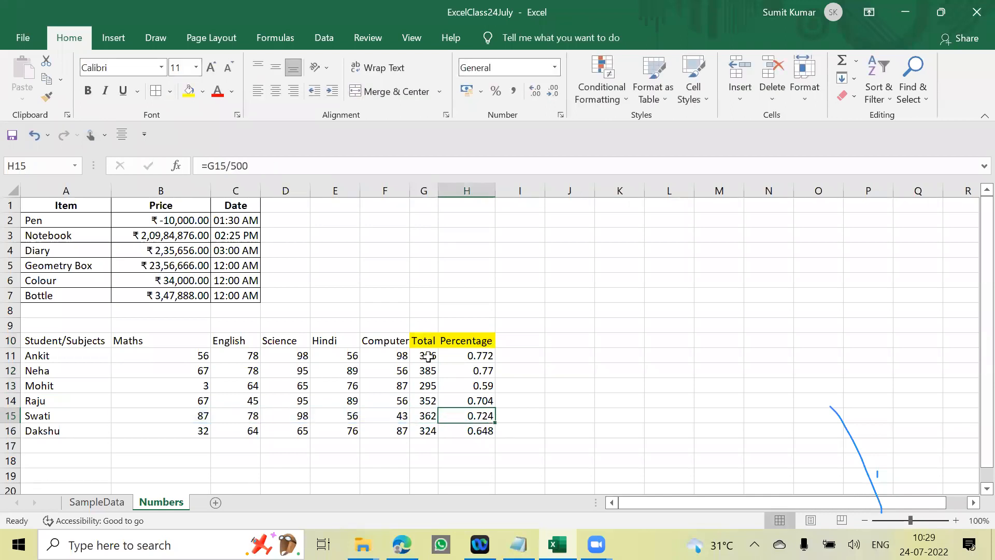
key("Up")
key("Up")
key("Up")
key("Up")
key("Up")
key("Down")
key("Down")
key("Down")
key("Down")
key("Down")
key("Down")
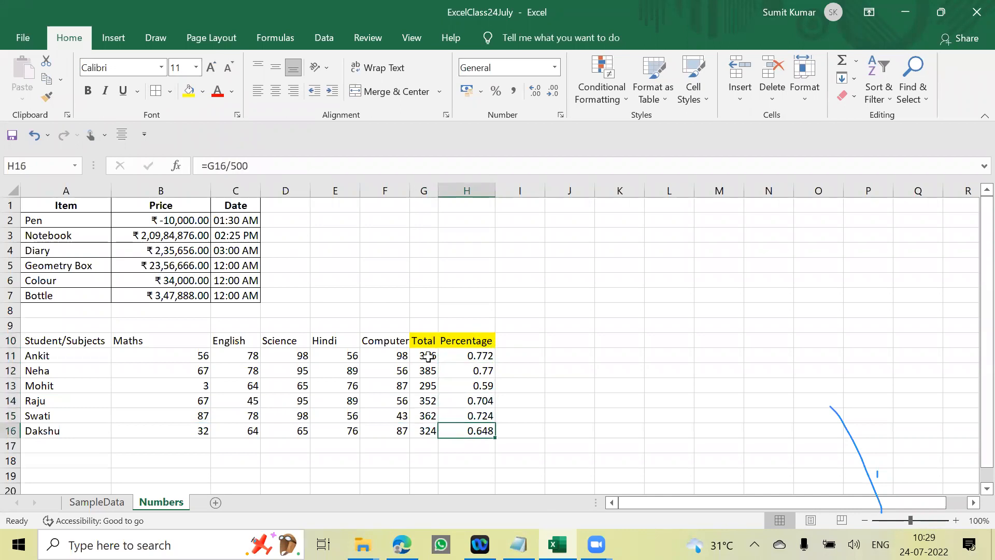
left_click(638, 362)
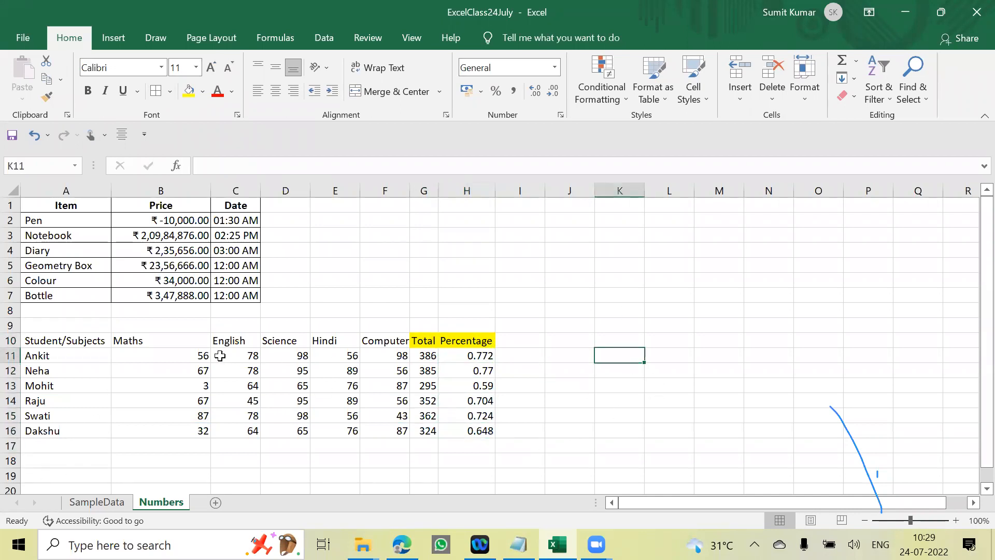
left_click(133, 356)
left_click(73, 342)
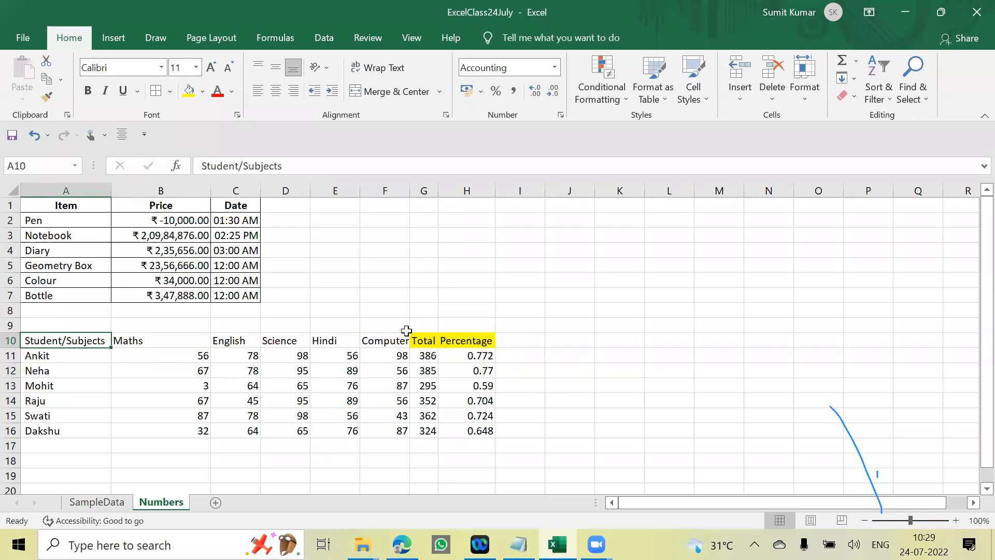
left_click(524, 339)
left_click(426, 340)
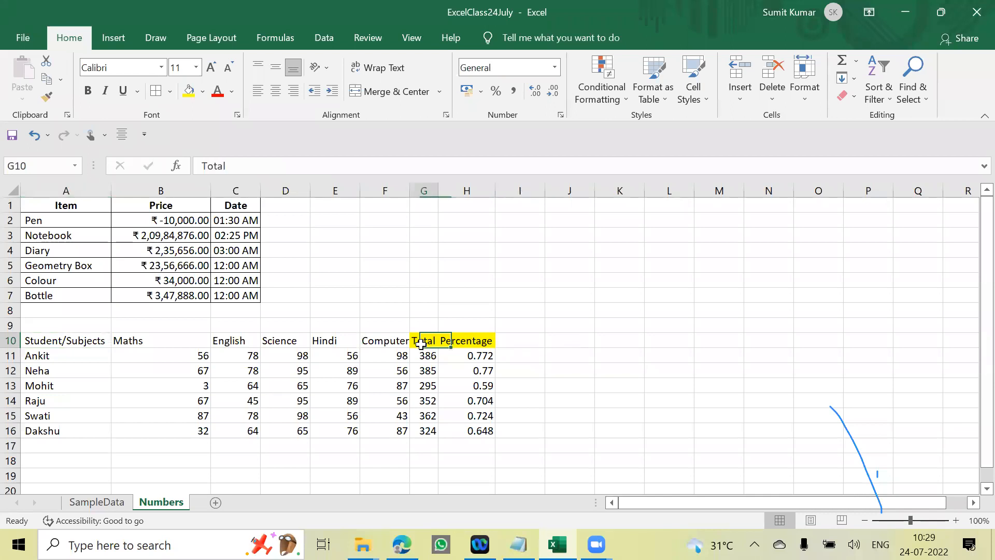
left_click(523, 368)
- Apply the Percentage format to the students' results in H11:H16
left_click_drag(483, 357, 484, 431)
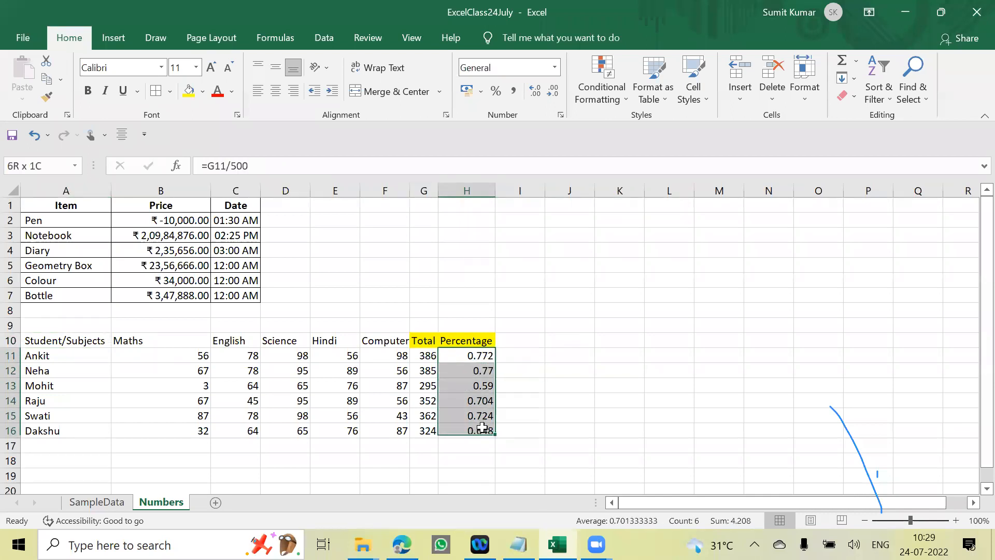
left_click(549, 383)
left_click_drag(478, 358, 484, 430)
left_click(549, 385)
left_click_drag(475, 355, 484, 431)
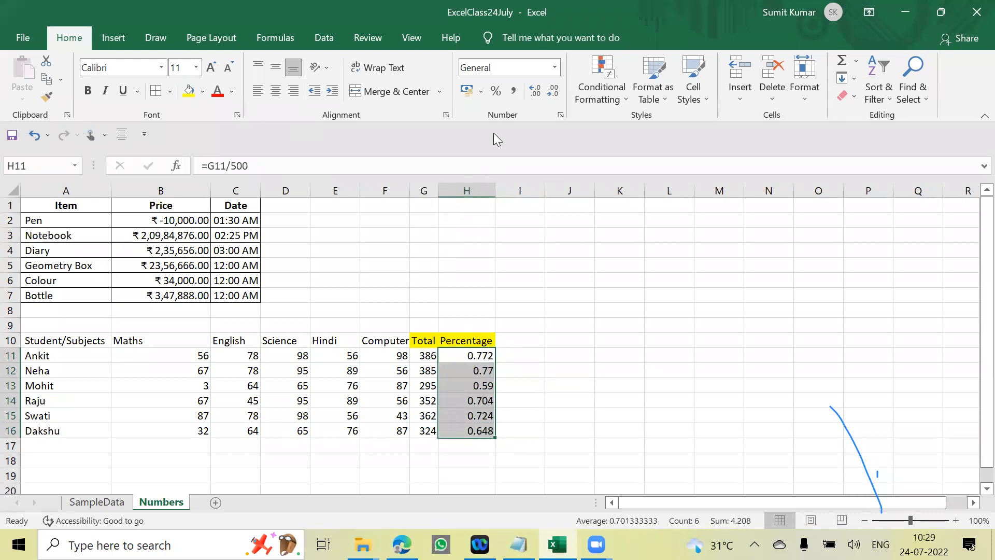
left_click(495, 93)
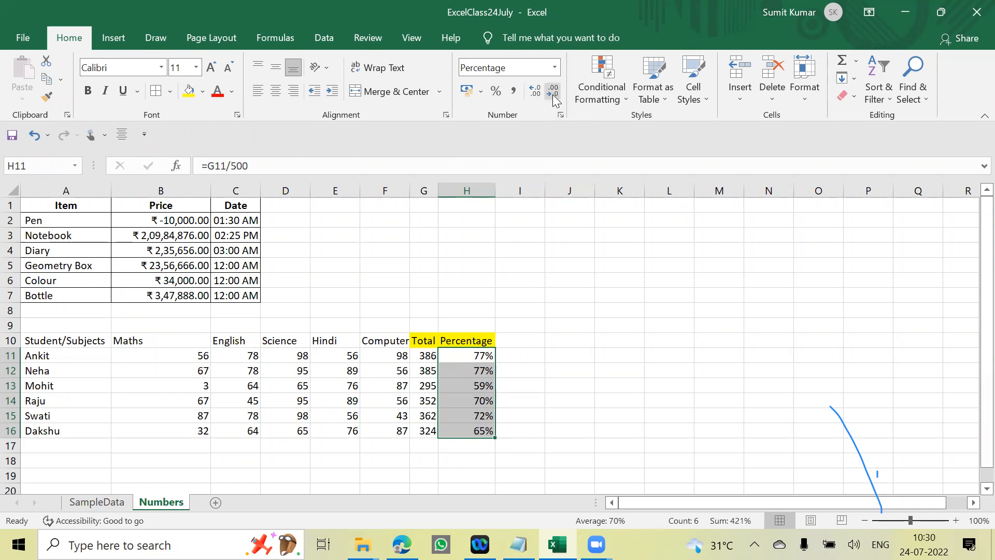
- Try up to five decimal places on the percentages in H11:H16 and settle on one decimal place
left_click(539, 97)
left_click(539, 97)
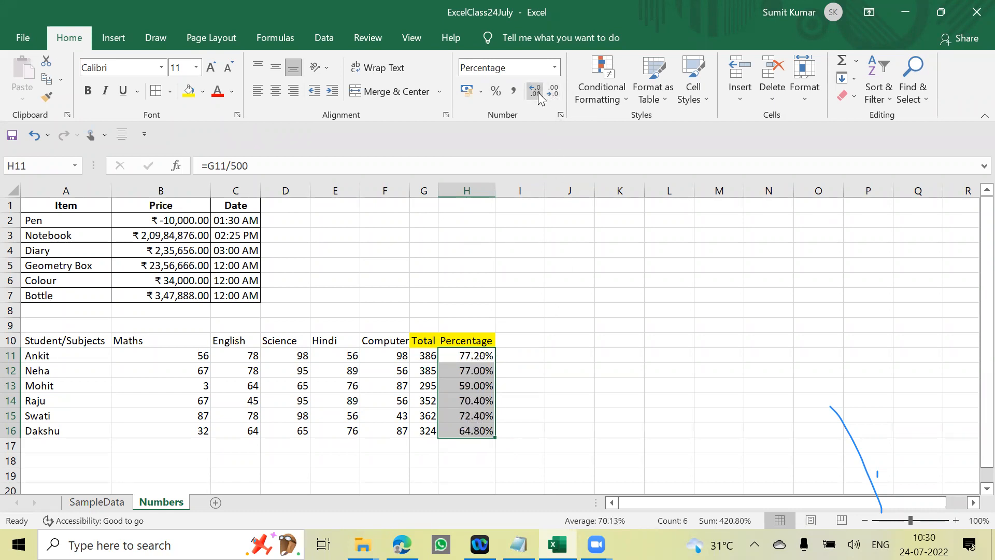
left_click(539, 97)
left_click(539, 97)
left_click(539, 97)
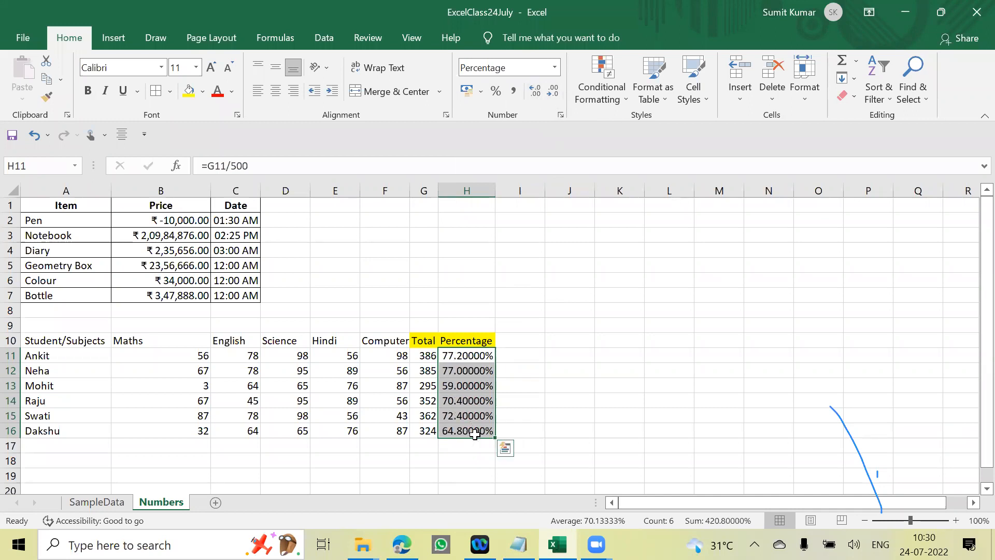
left_click(550, 93)
left_click(551, 93)
left_click(551, 93)
left_click(550, 93)
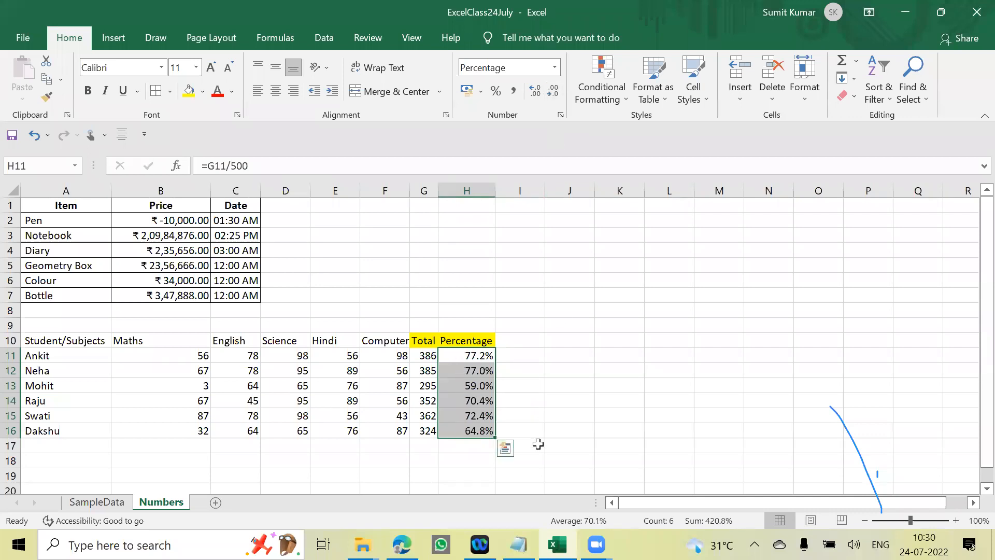
left_click(552, 337)
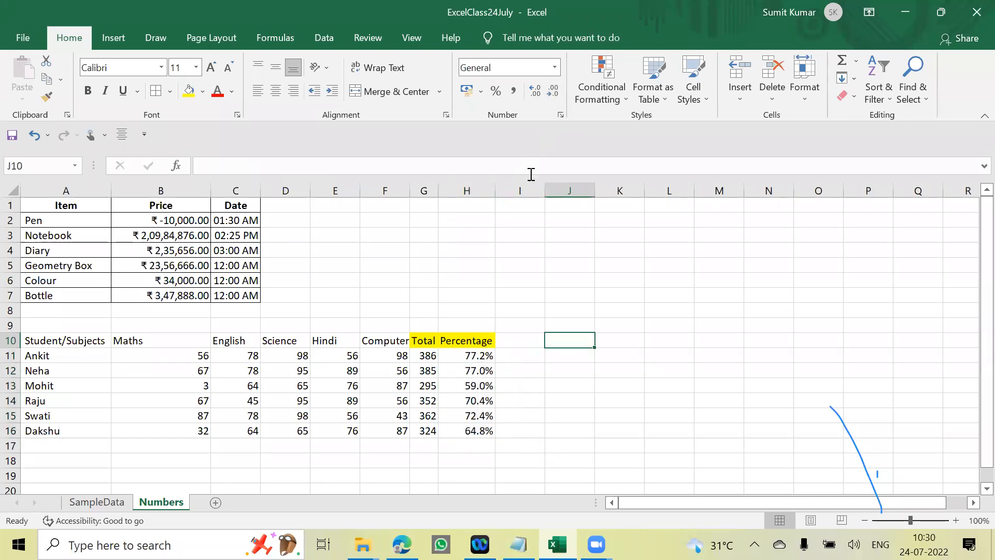
left_click_drag(483, 340, 477, 435)
left_click(569, 370)
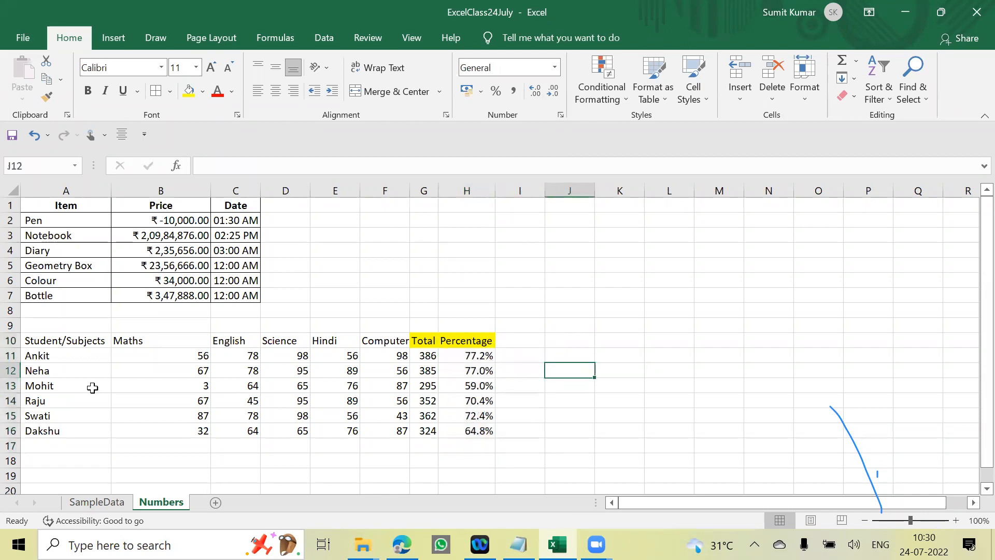
- Add borders around all cells of the student marks table in A10:H16
left_click_drag(55, 342, 485, 434)
left_click(155, 90)
left_click(537, 353)
left_click(54, 340)
left_click_drag(53, 341, 491, 340)
left_click(569, 400)
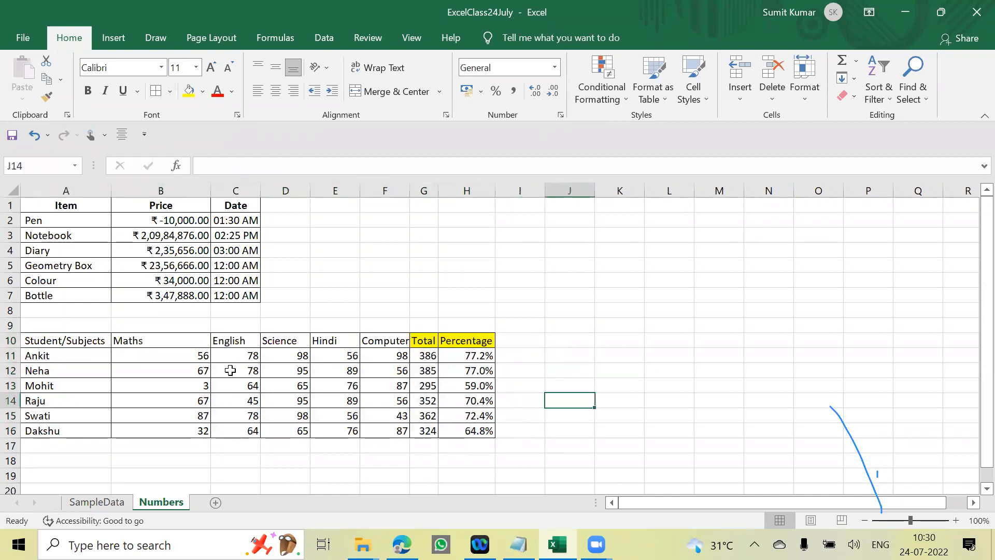
- Review the available number formats for A10 without applying one, and view the SampleData sheet before returning to the Numbers sheet
left_click(84, 343)
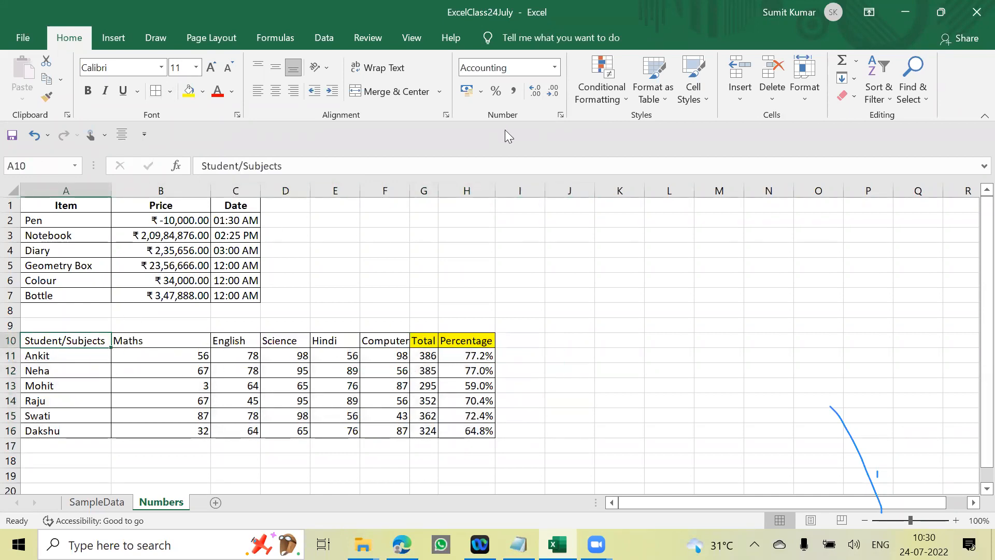
left_click(555, 68)
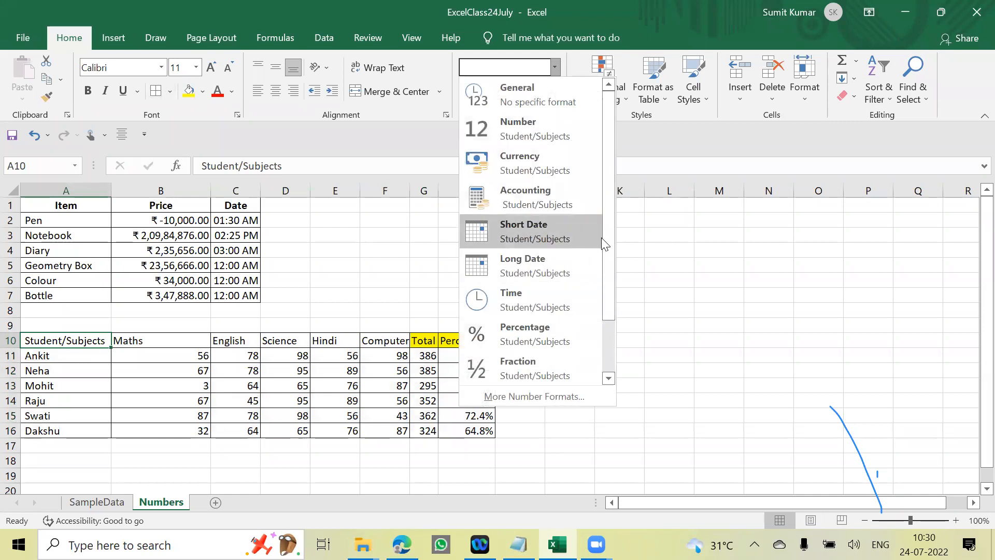
left_click_drag(610, 248, 609, 302)
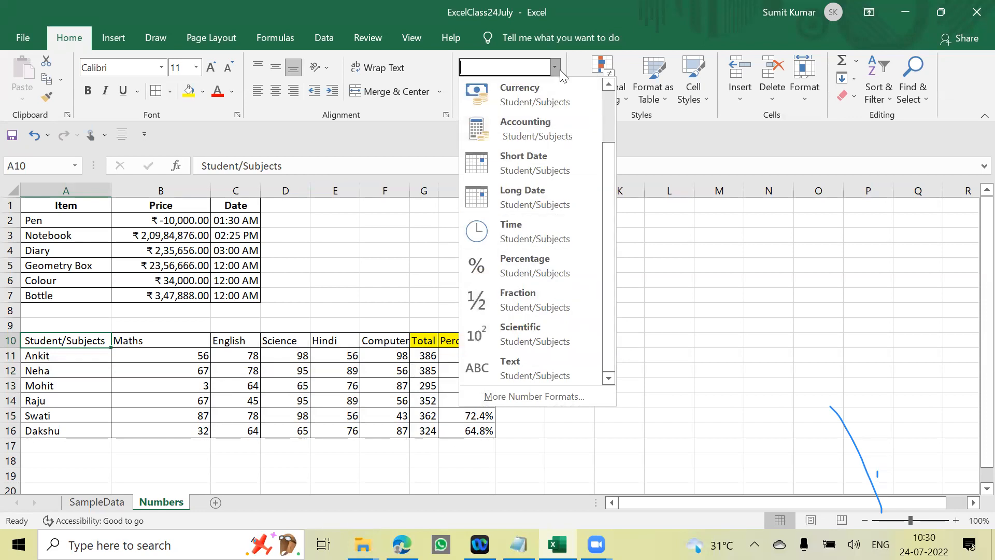
left_click(718, 331)
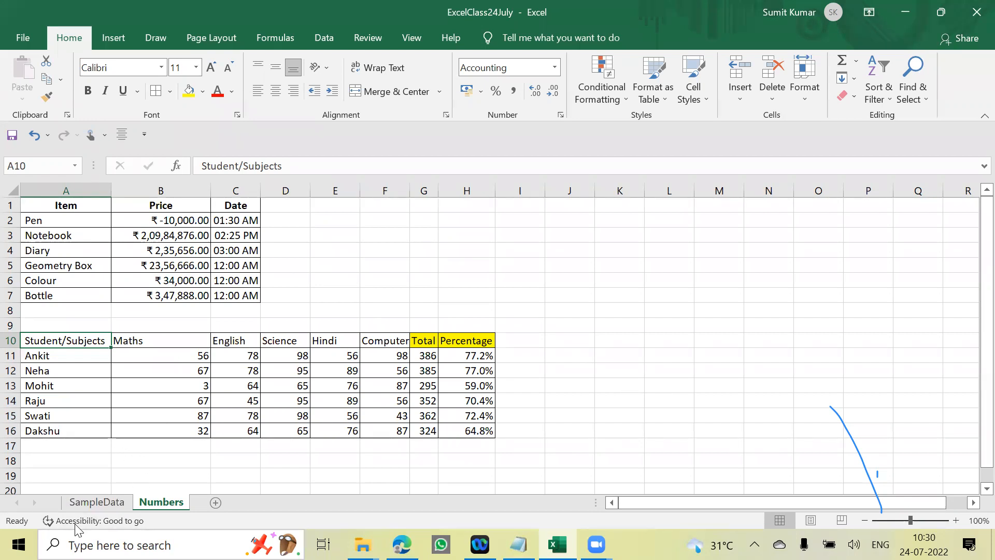
left_click(96, 502)
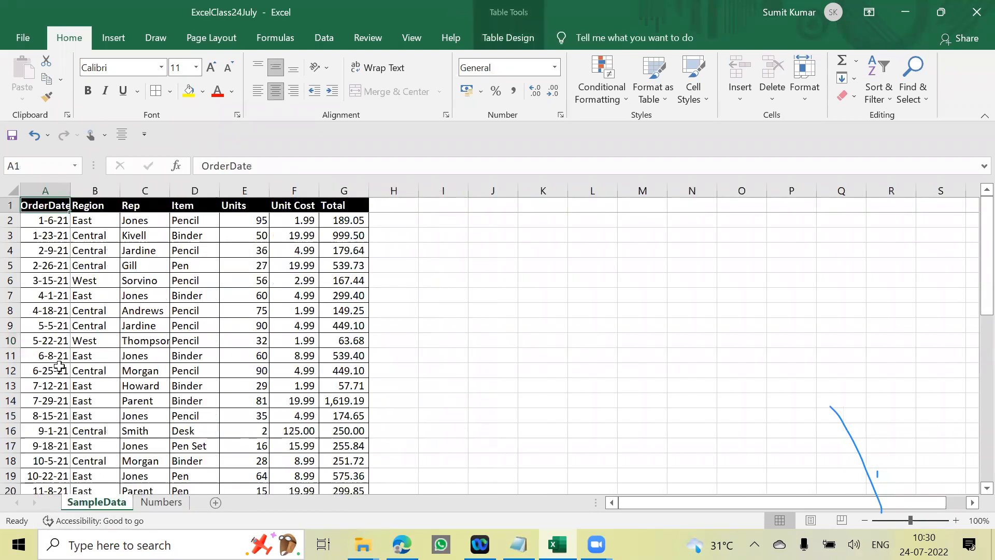
left_click(161, 502)
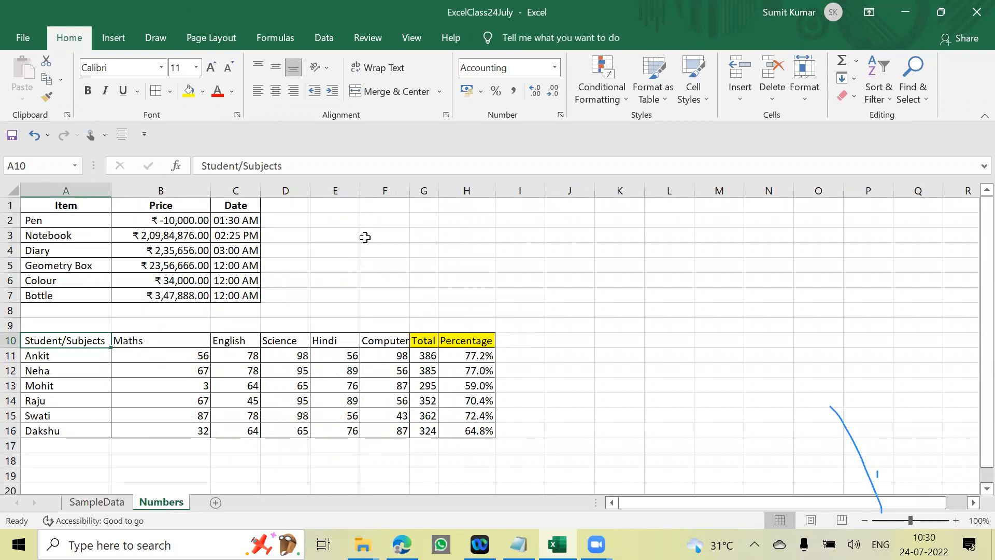